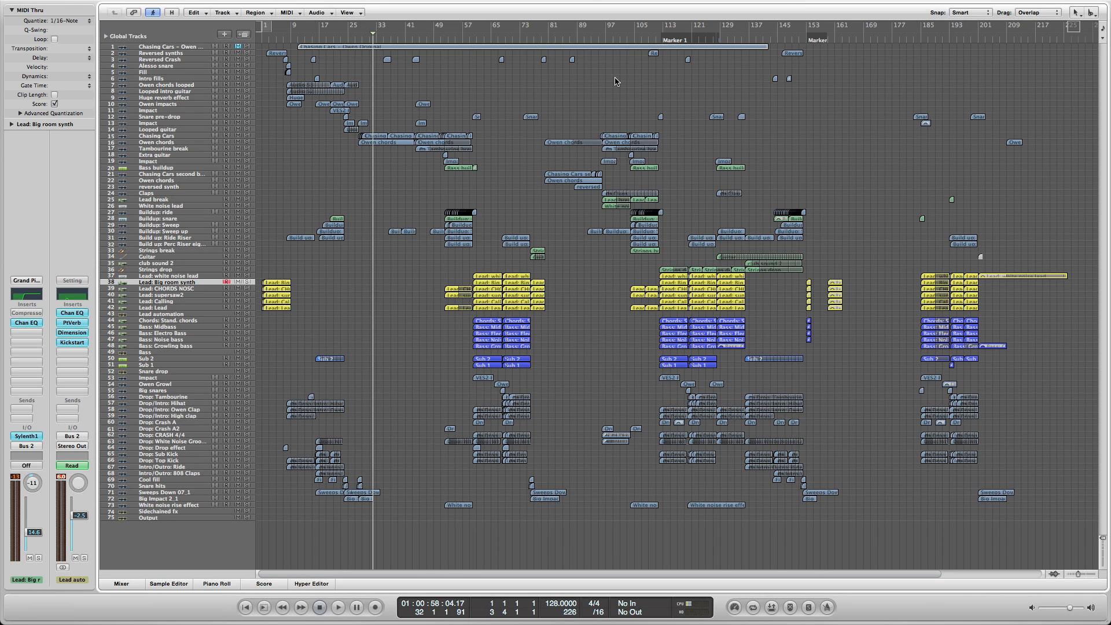
Solo the original Chasing Cars track, play it from about bar 50, stop playback and clear its solo
left_click(247, 48)
left_click(449, 37)
key("space")
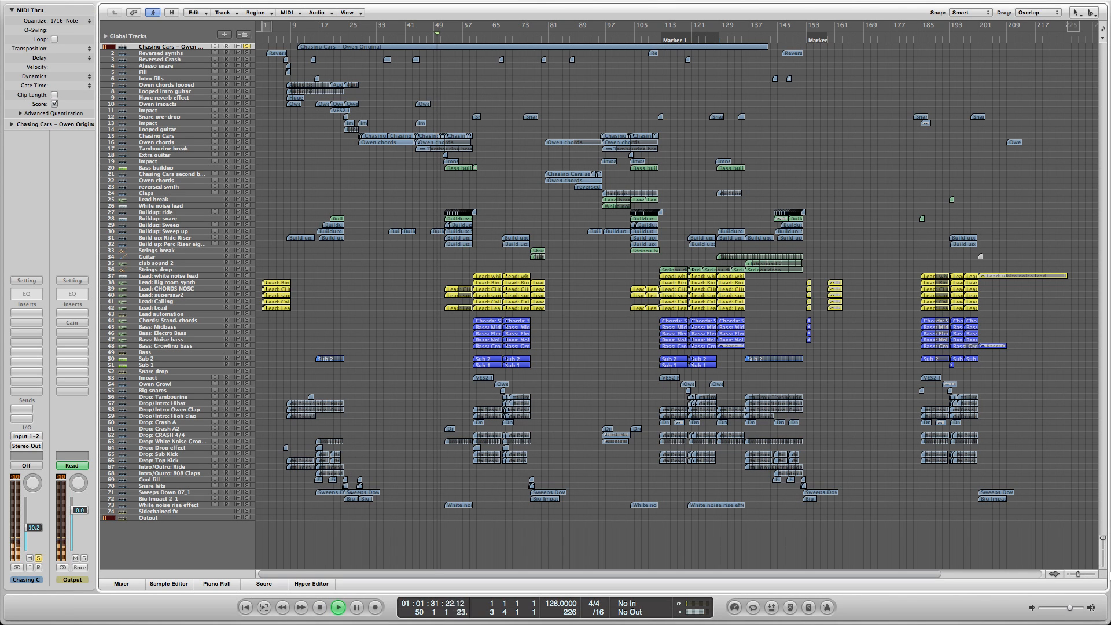
left_click_drag(1102, 541, 1102, 554)
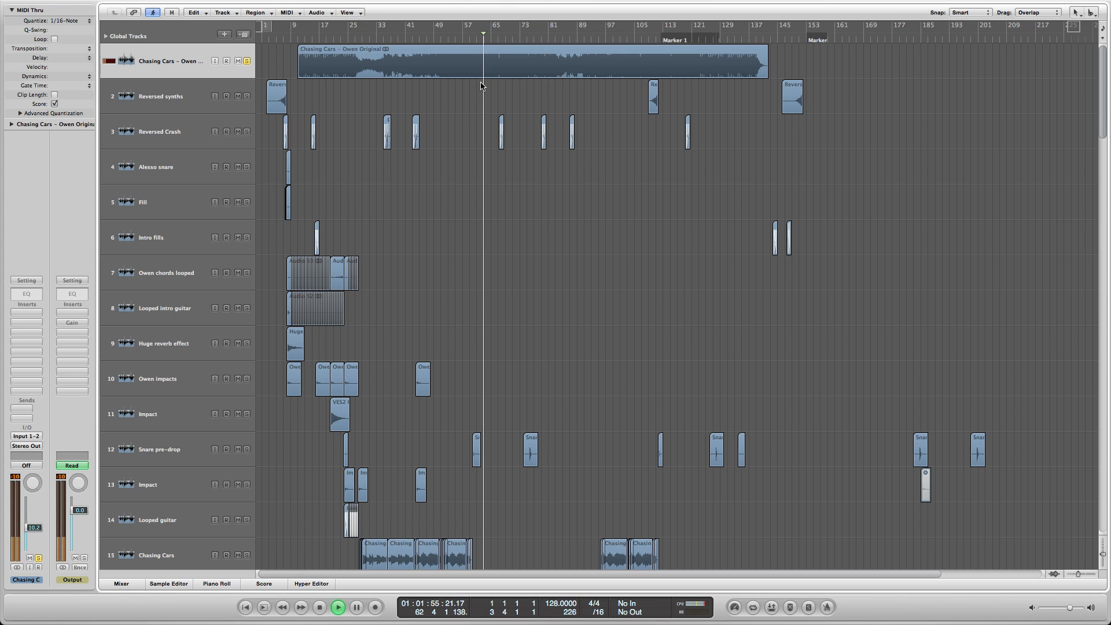
key("space")
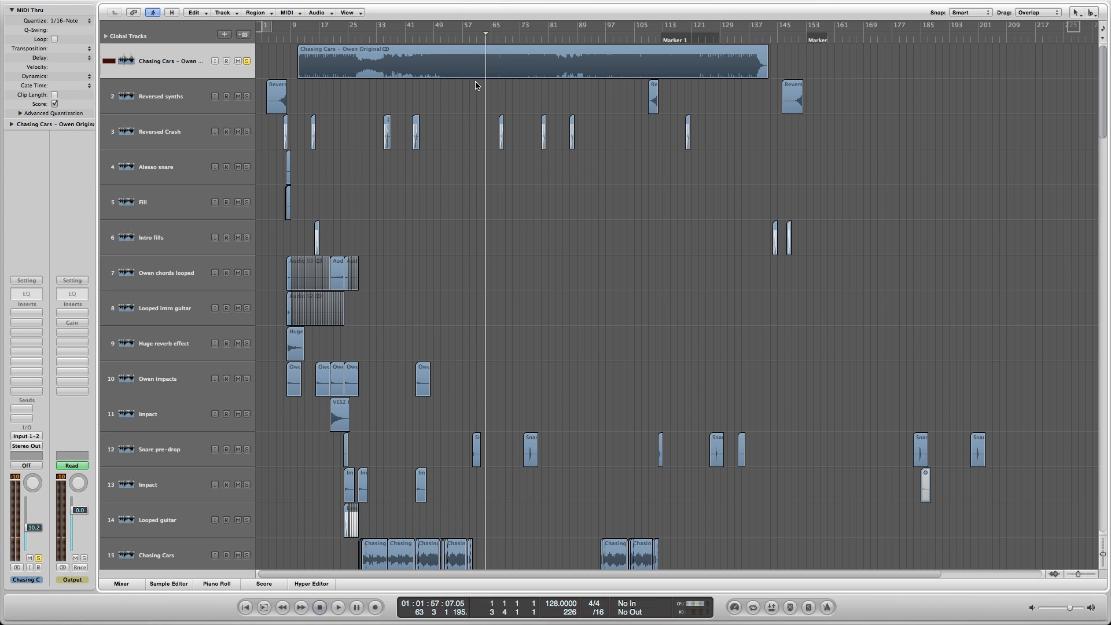
key("s")
left_click_drag(1103, 554, 1103, 537)
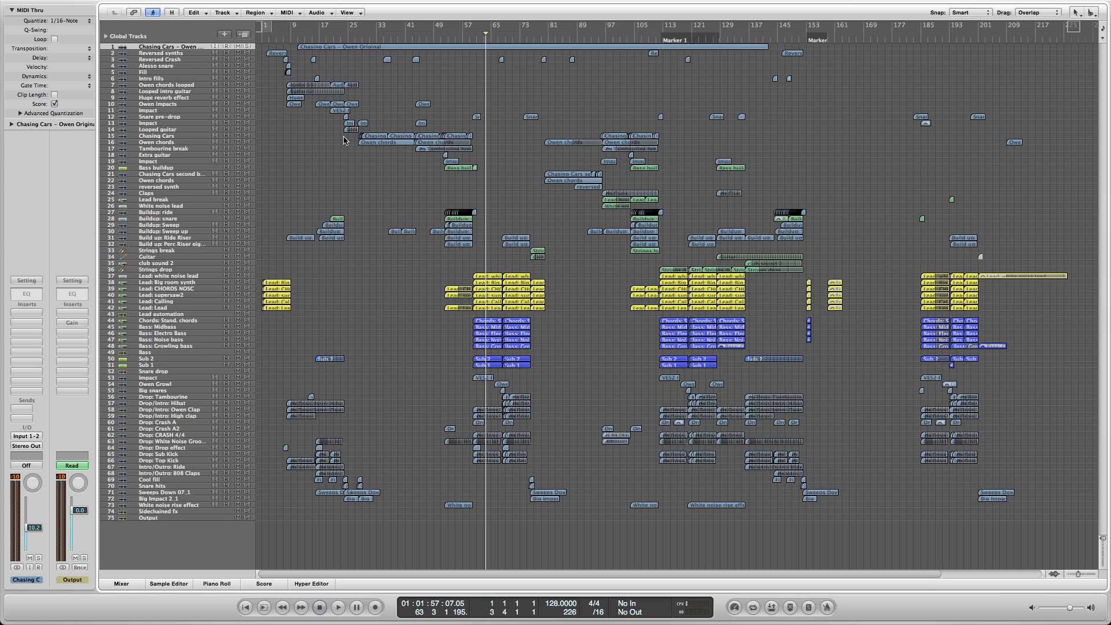
Play the intro of the arrangement from just before bar 15
left_click(352, 40)
key("ctrl+Right")
key("ctrl+Right")
key("ctrl+Right")
key("ctrl+Right")
key("ctrl+Right")
key("ctrl+Right")
key("ctrl+Right")
key("ctrl+Right")
left_click(299, 41)
left_click(203, 148)
scroll(317, 131, "left", 5)
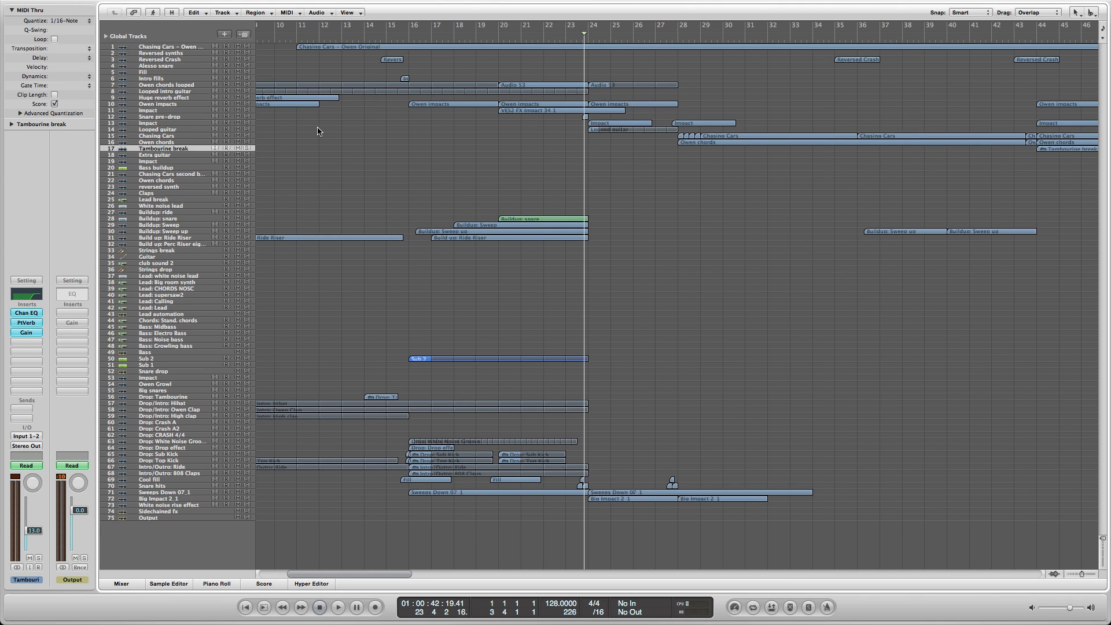
left_click(396, 35)
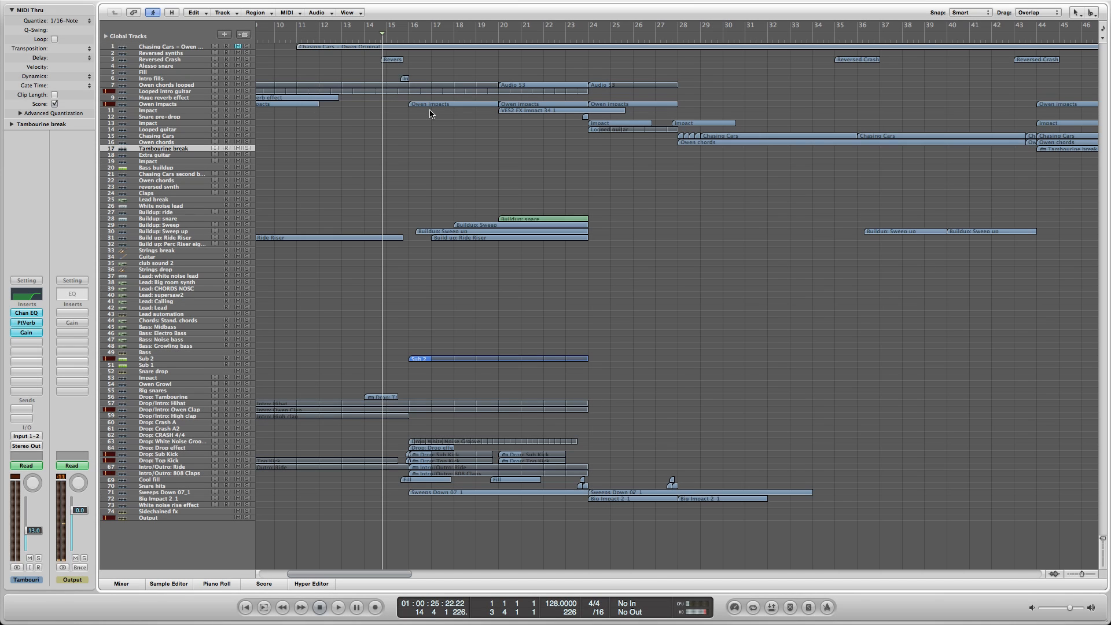
key("space")
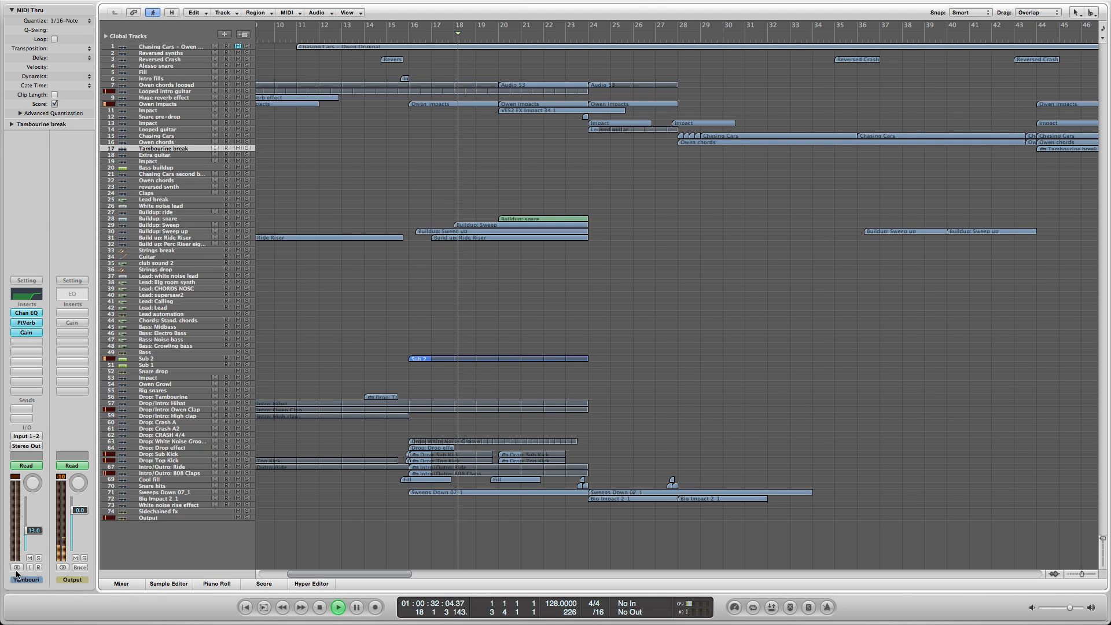
Lower the Output channel's volume to -4.9 dB during playback and stop playback after the start of the break
left_click_drag(83, 513, 81, 528)
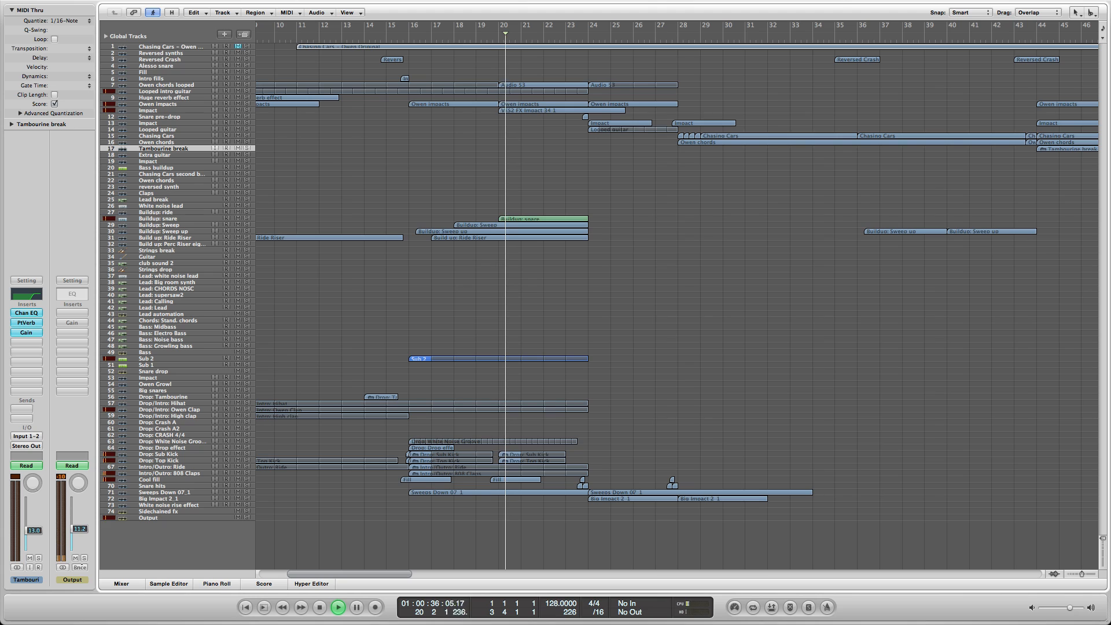
left_click_drag(81, 529, 81, 520)
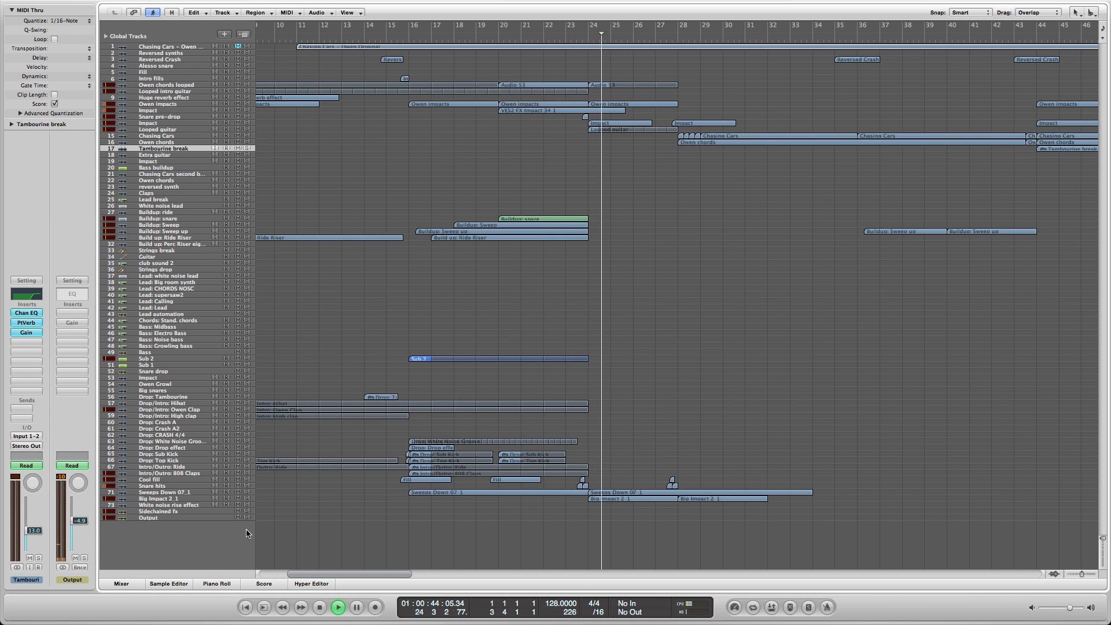
left_click(1079, 573)
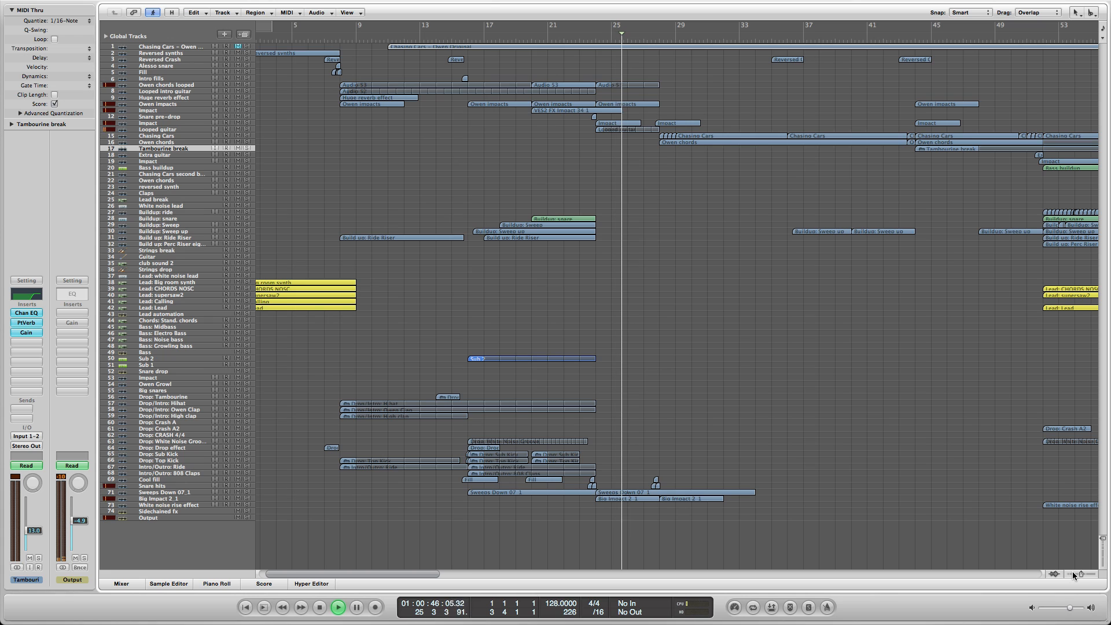
left_click(1071, 571)
key("space")
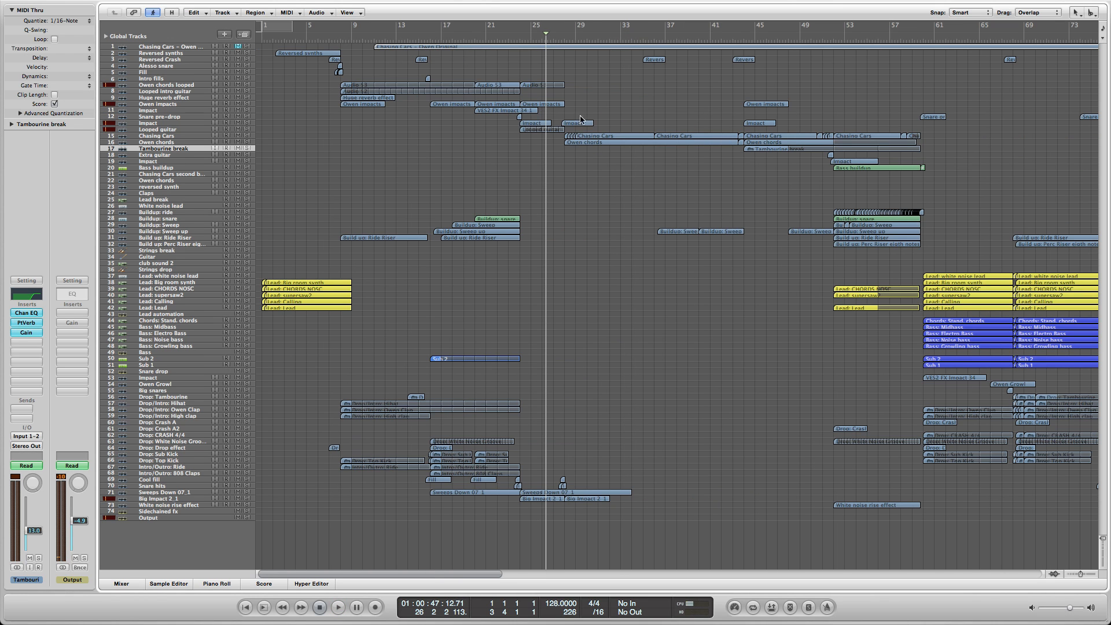
Locate the Looped guitar and Chasing Cars regions in the break and place the playhead just before bar 24
left_click(533, 38)
key("ctrl+Right")
key("ctrl+Right")
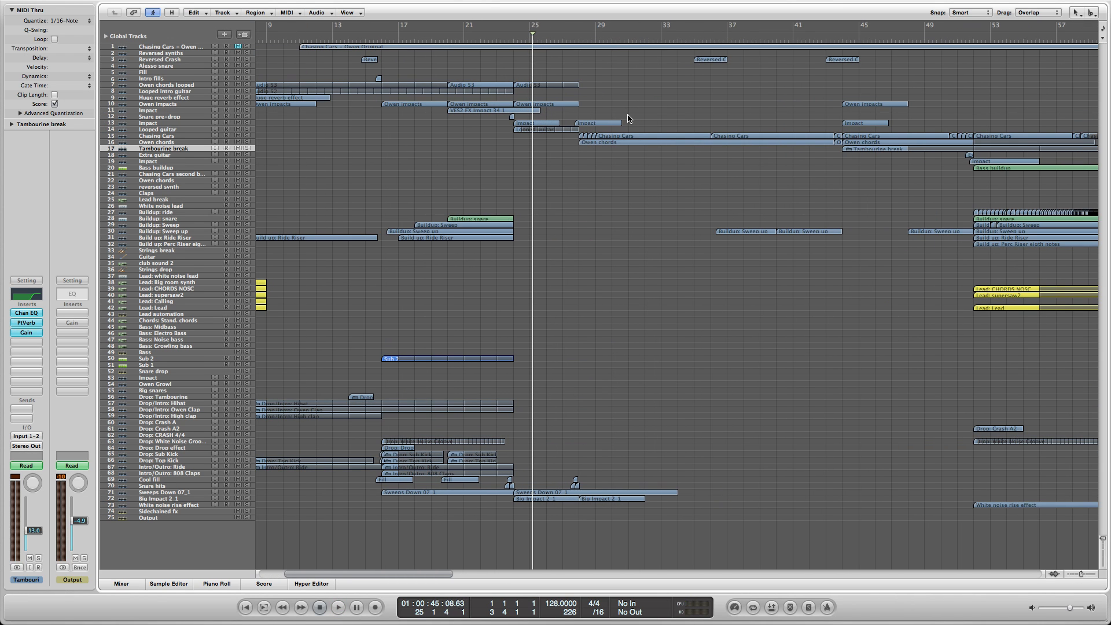
left_click(184, 130)
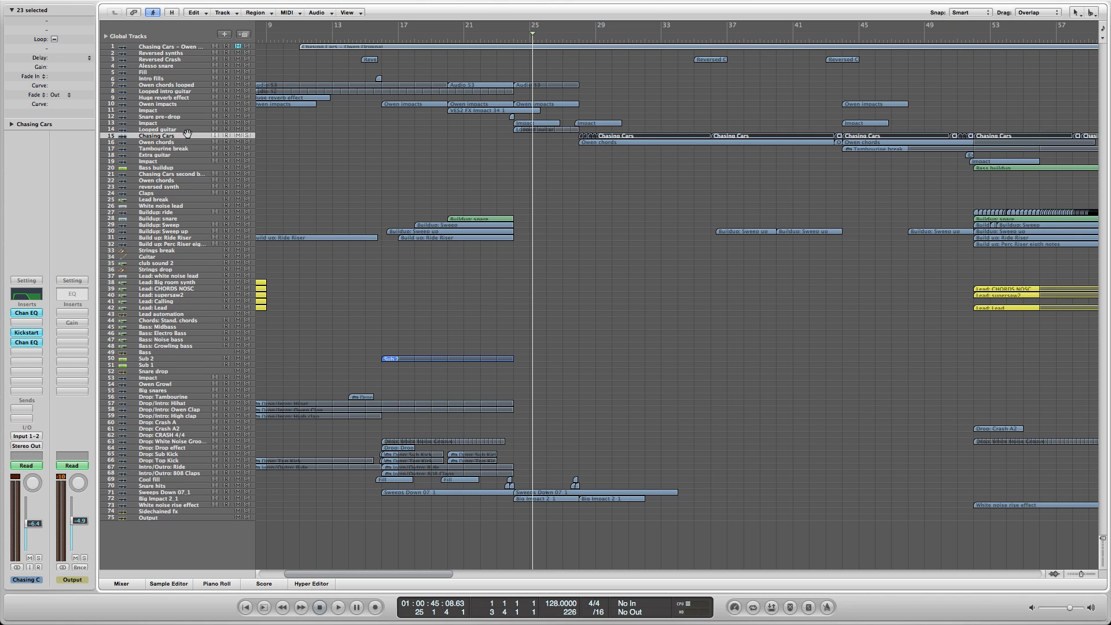
left_click(341, 128)
left_click(575, 40)
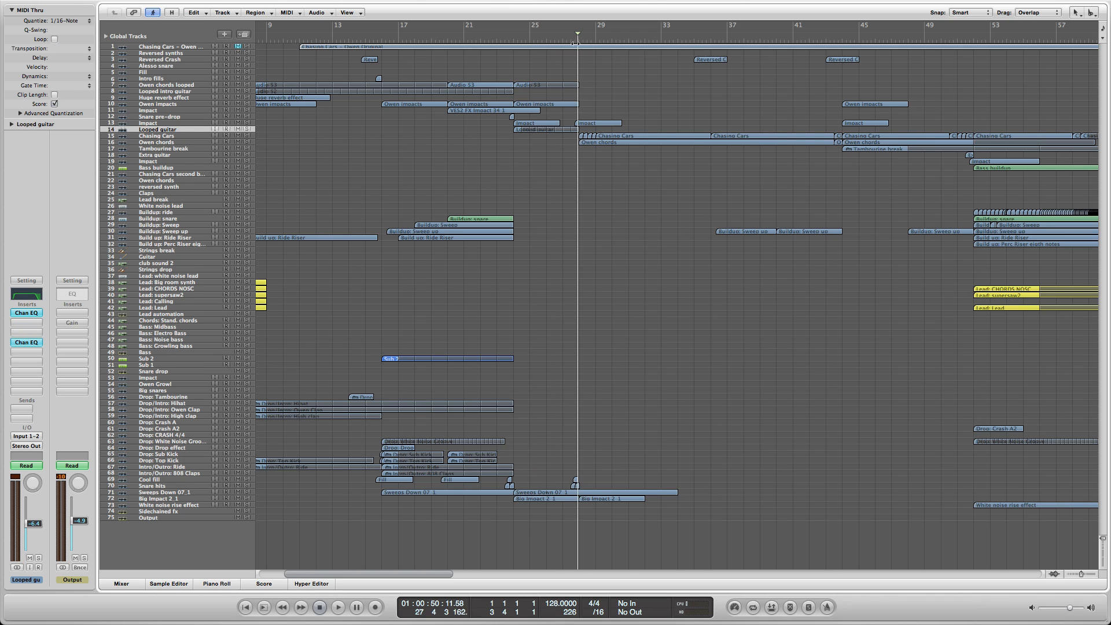
left_click(548, 39)
key("super+Right")
left_click(496, 39)
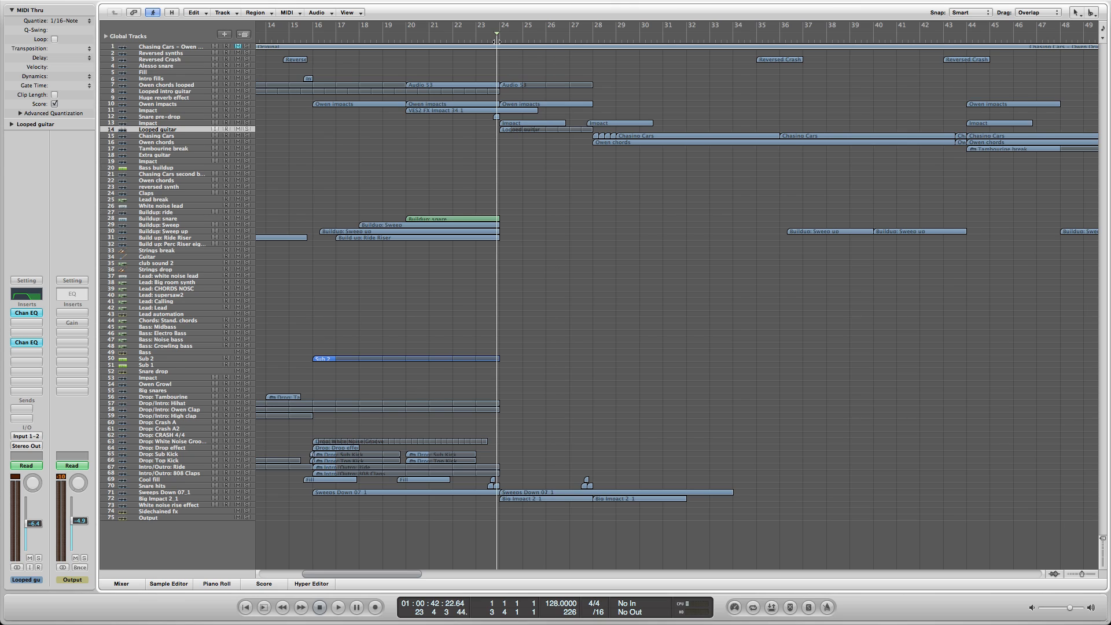
Play the Looped guitar track in solo from just before bar 24 with both of its Channel EQs bypassed
left_click(190, 124)
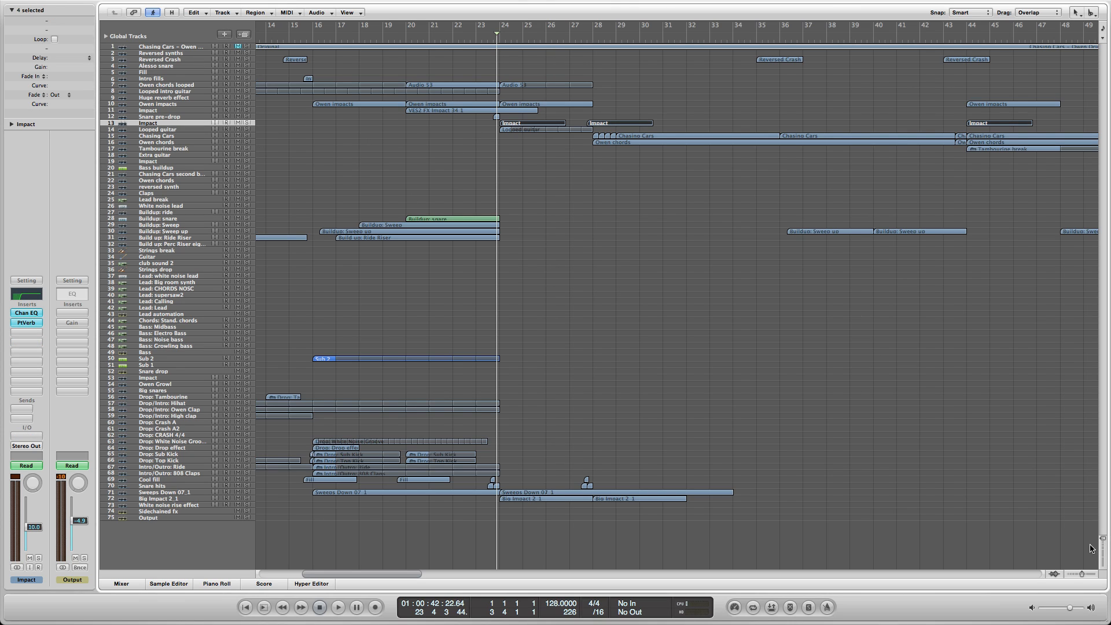
left_click_drag(1102, 541, 1103, 550)
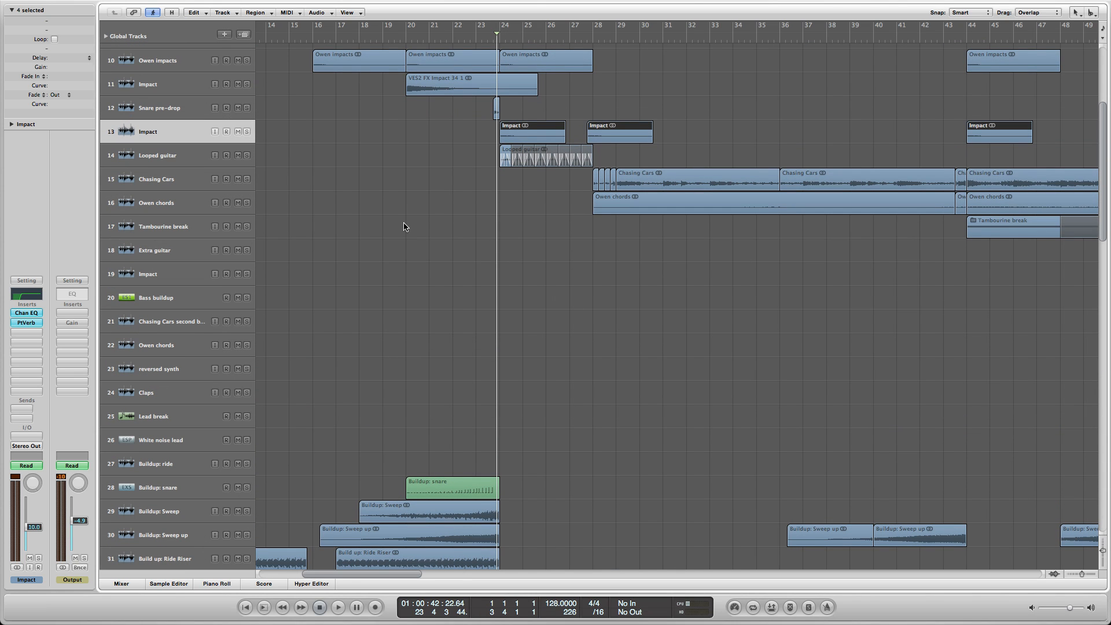
left_click(191, 151)
left_click(246, 156)
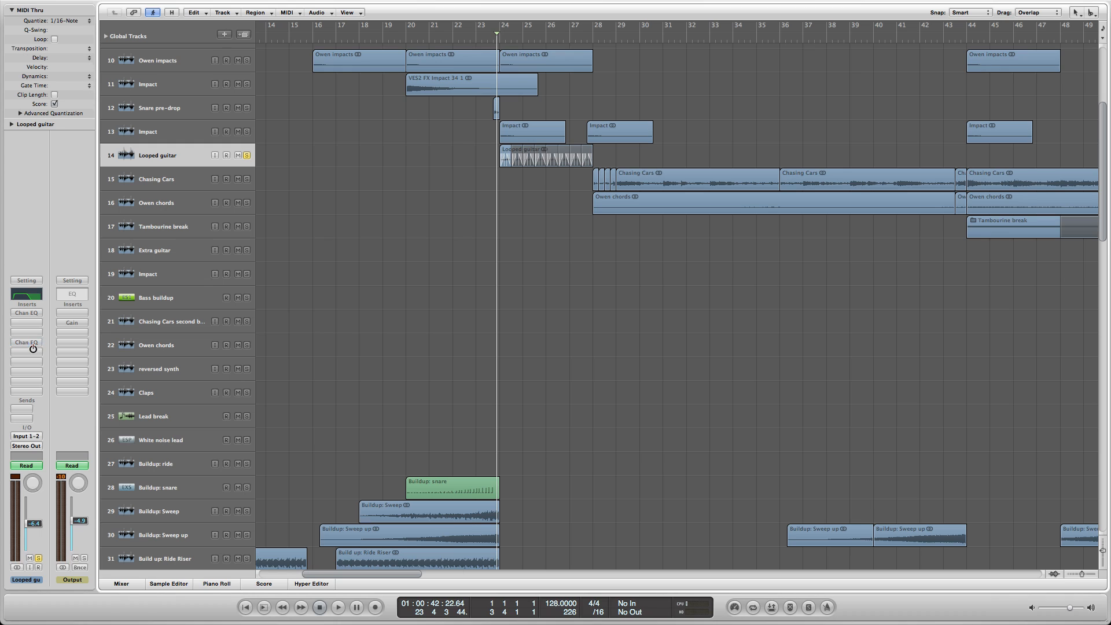
key("space")
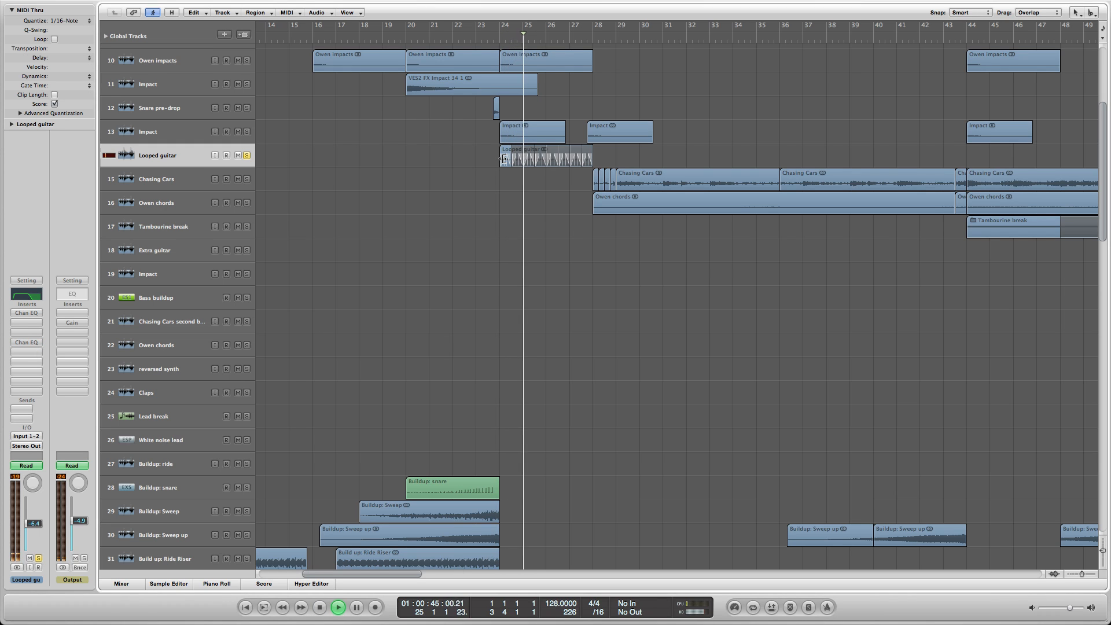
key("space")
Switch the solo from Looped guitar to the Chasing Cars track and play it from about bar 28
left_click(247, 155)
left_click(247, 178)
double_click(587, 38)
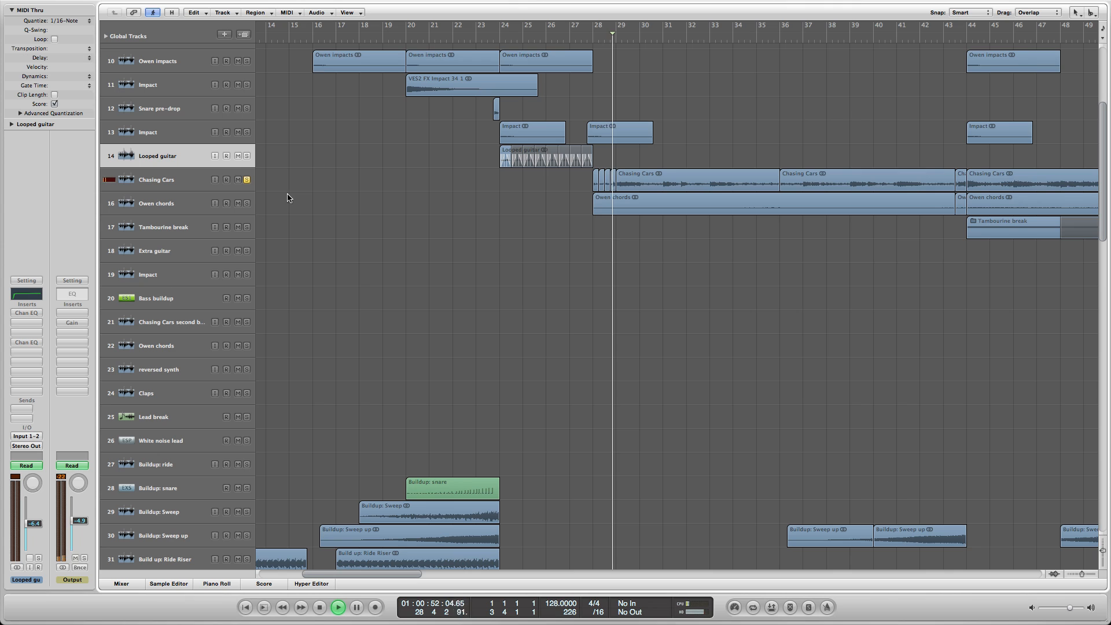
key("space")
Turn both Channel EQs on the Looped guitar track back on and check its High Cut Frequency automation
left_click_drag(508, 39, 510, 87)
left_click(34, 314, "alt")
left_click(38, 343, "alt")
key("a")
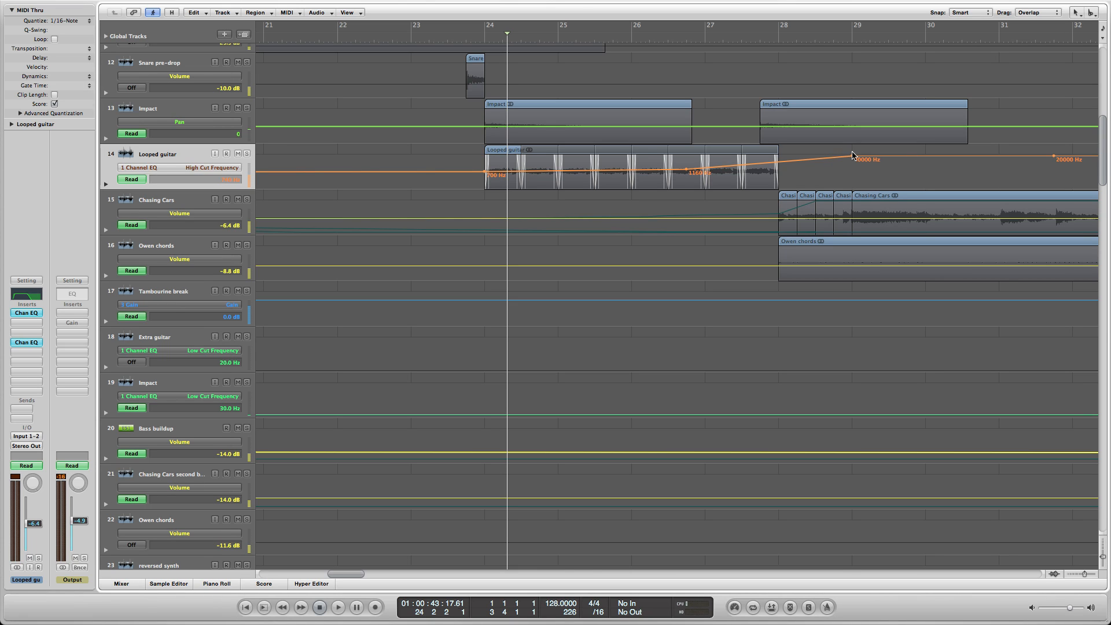
key("a")
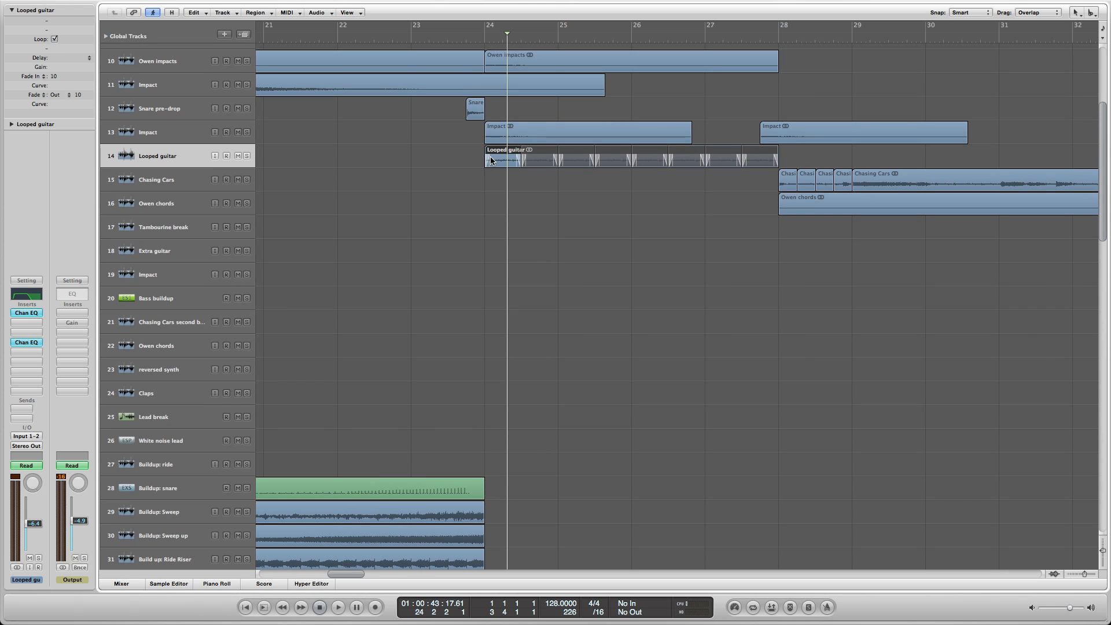
Examine the Looped guitar region's automation and looping, placing the playhead at the start and near the end of its first loop
left_click(486, 166)
key("a")
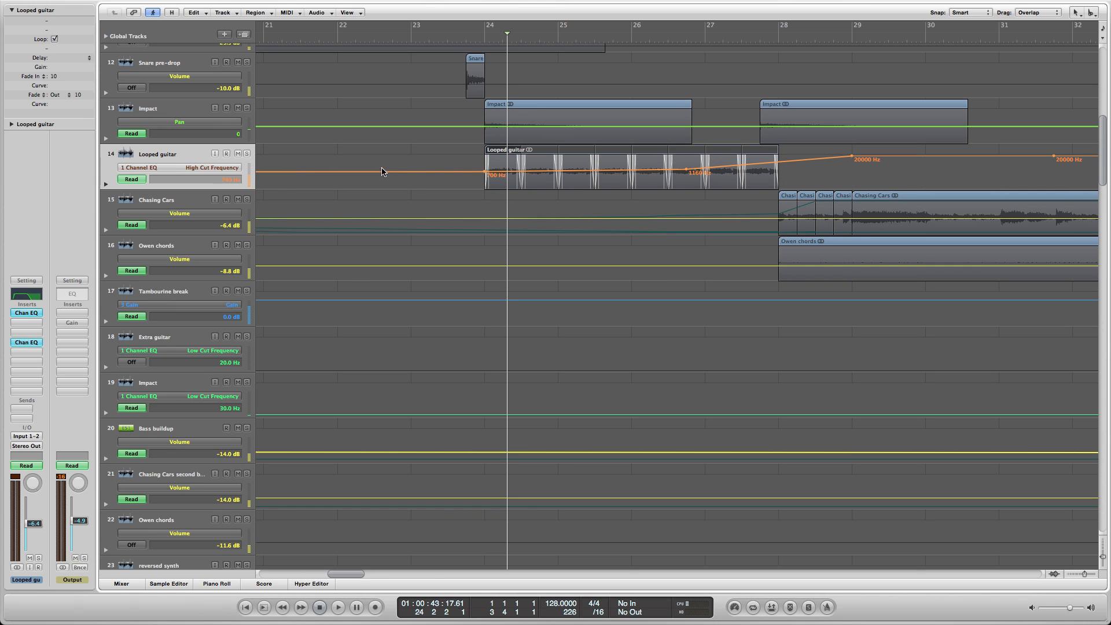
key("a")
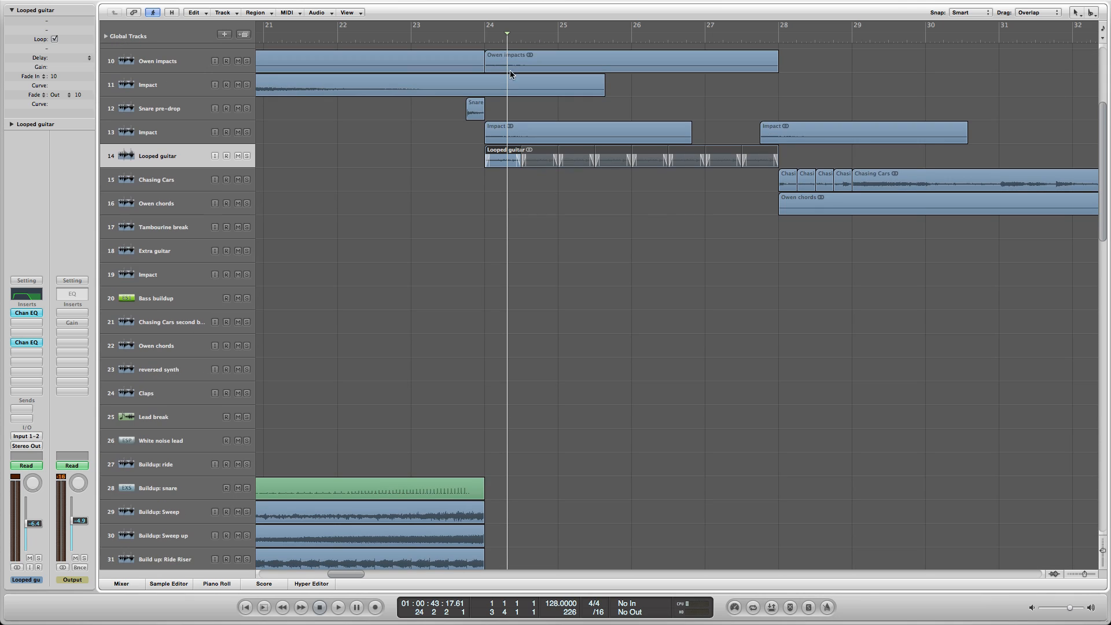
left_click(485, 39)
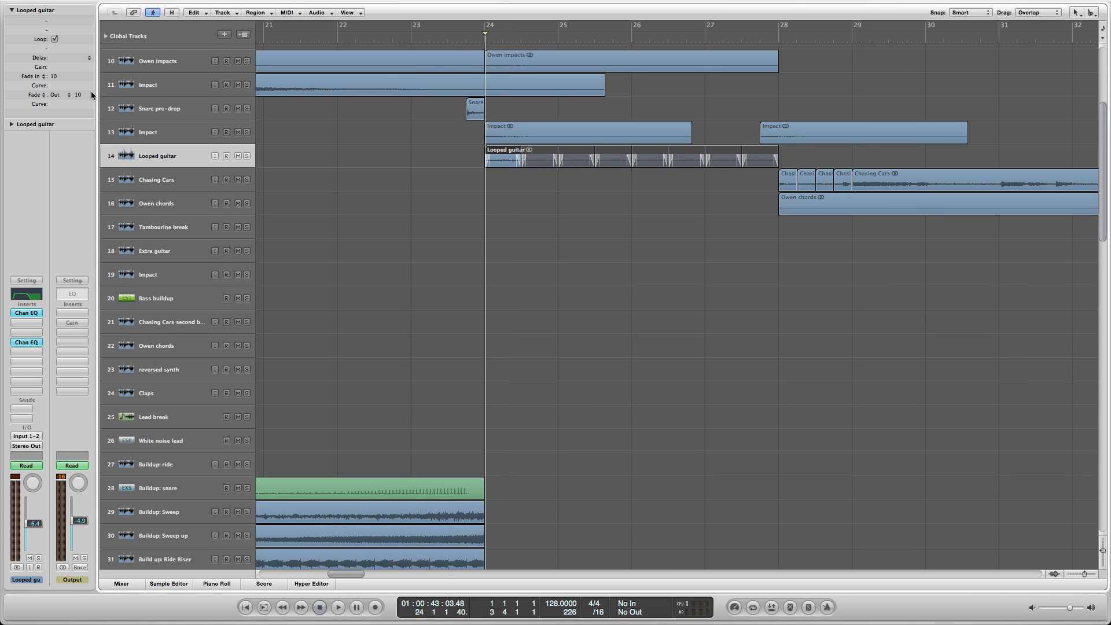
left_click(386, 153)
left_click(504, 162)
left_click(517, 39)
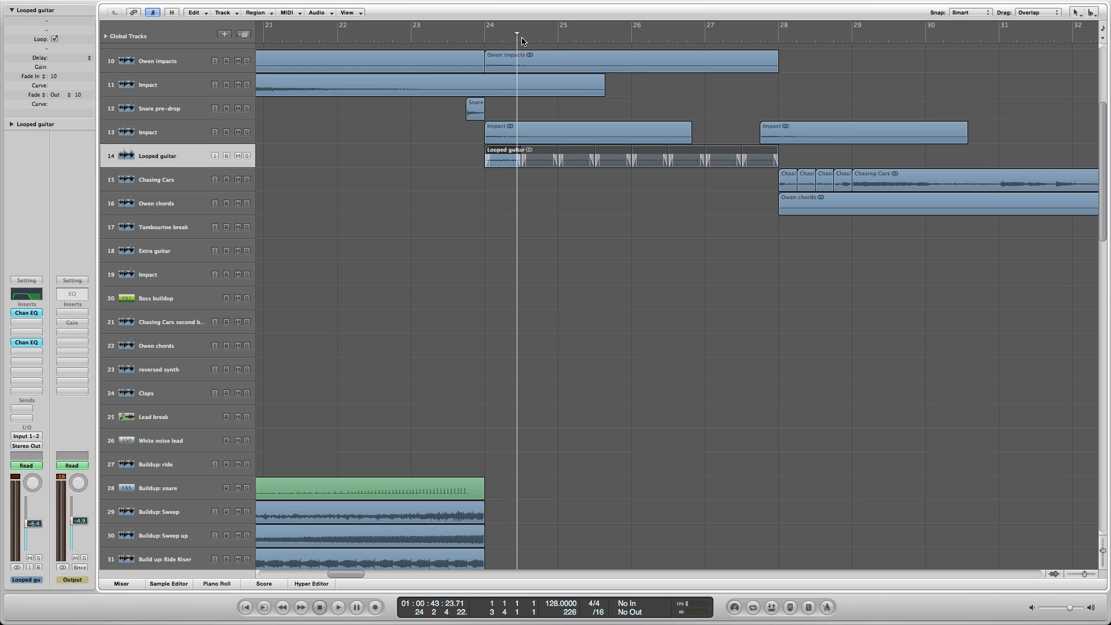
Solo the Impact track below Snare pre-drop together with Owen impacts, play them from about bar 24, and clear the solo
left_click_drag(1083, 574, 1077, 574)
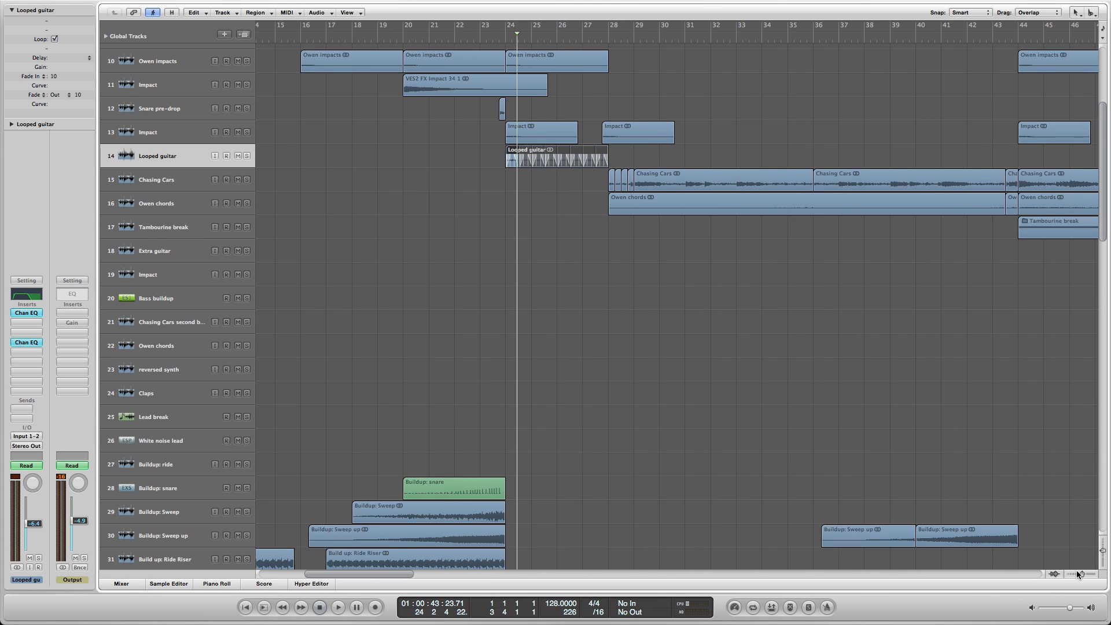
scroll(562, 324, "up", 5)
left_click(541, 339)
left_click(167, 340)
left_click(246, 340)
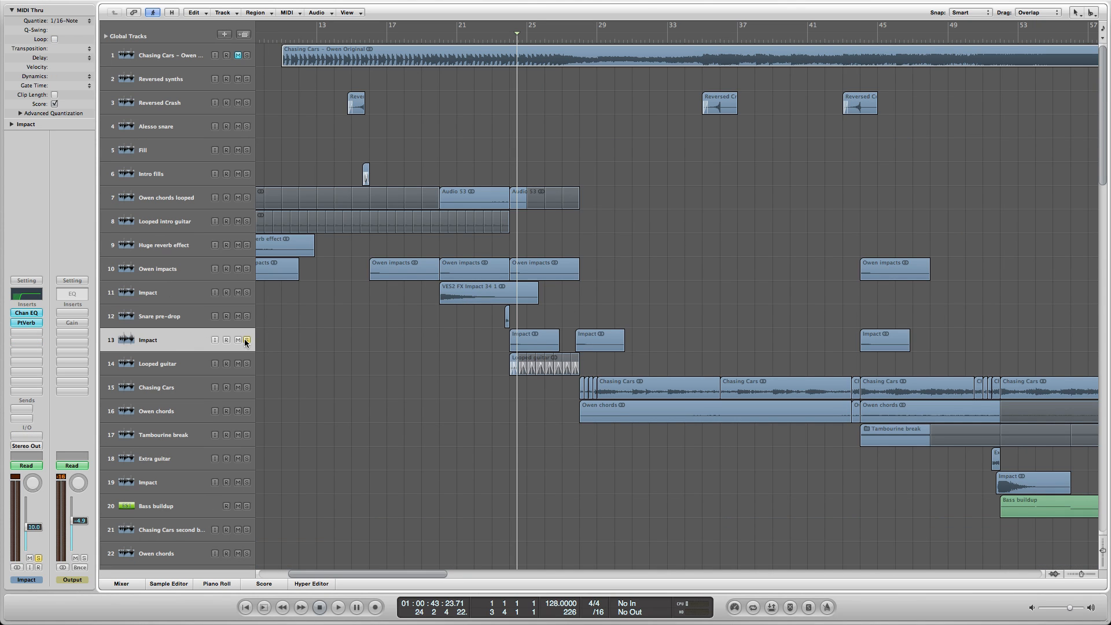
left_click(247, 268)
left_click(507, 41)
key("space")
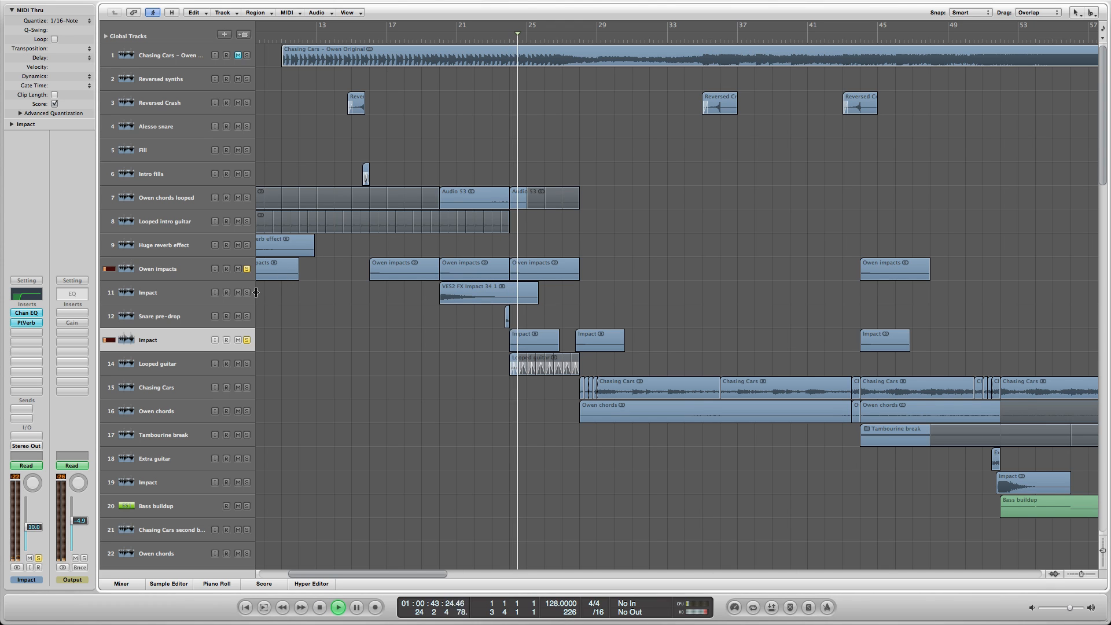
key("space")
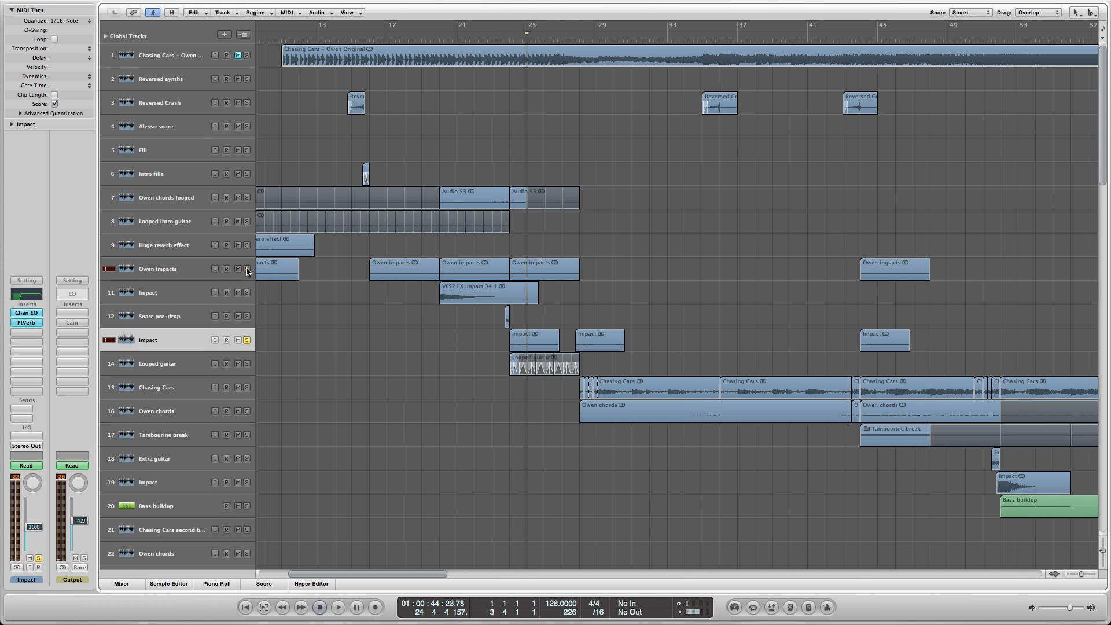
left_click(248, 340)
Play the Owen chords looped track in solo from about bar 23 and display its Kickstart Mix automation
left_click(176, 202)
left_click(416, 168)
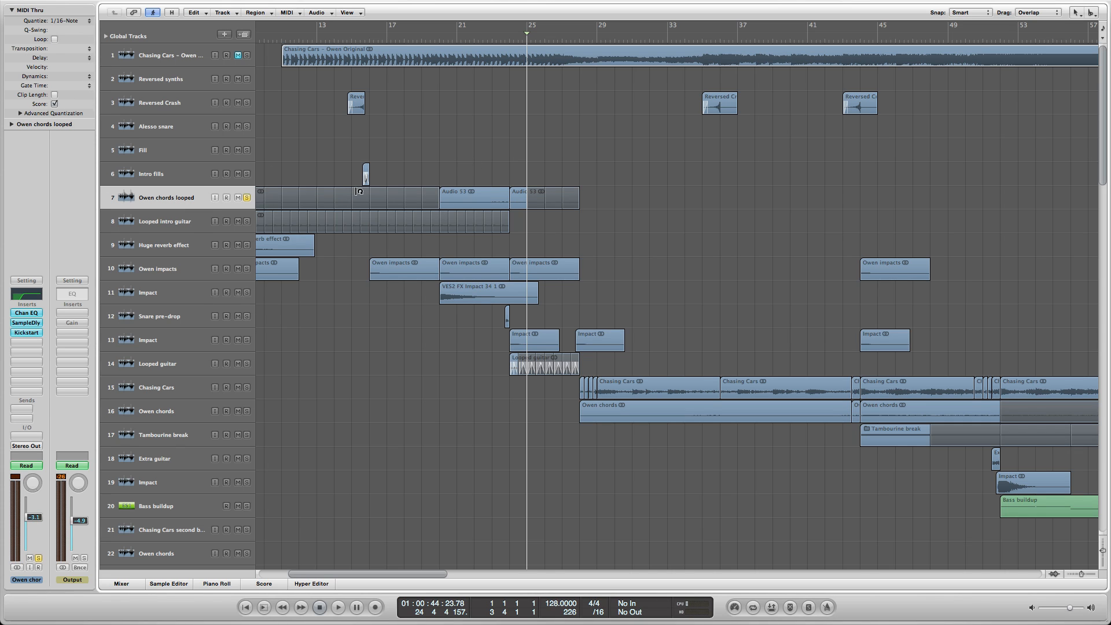
left_click(494, 40)
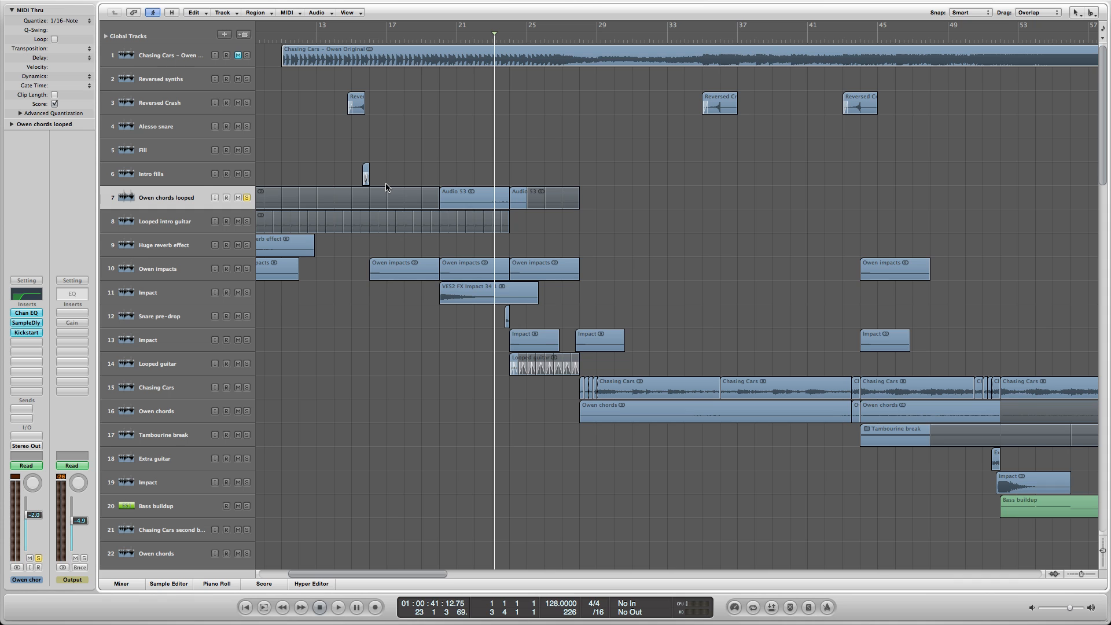
key("space")
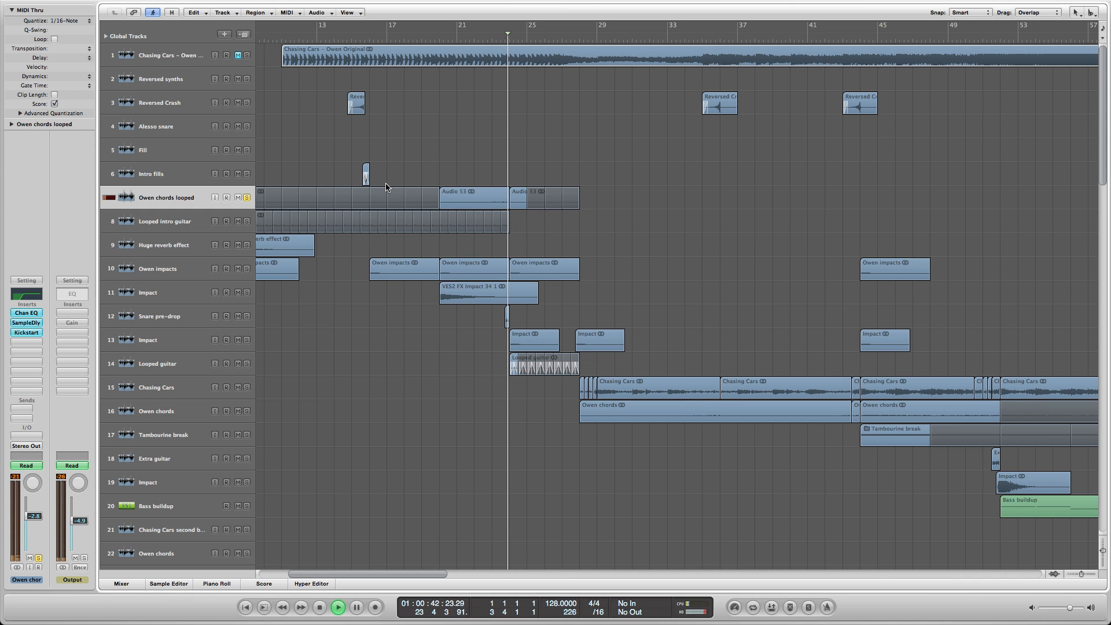
key("a")
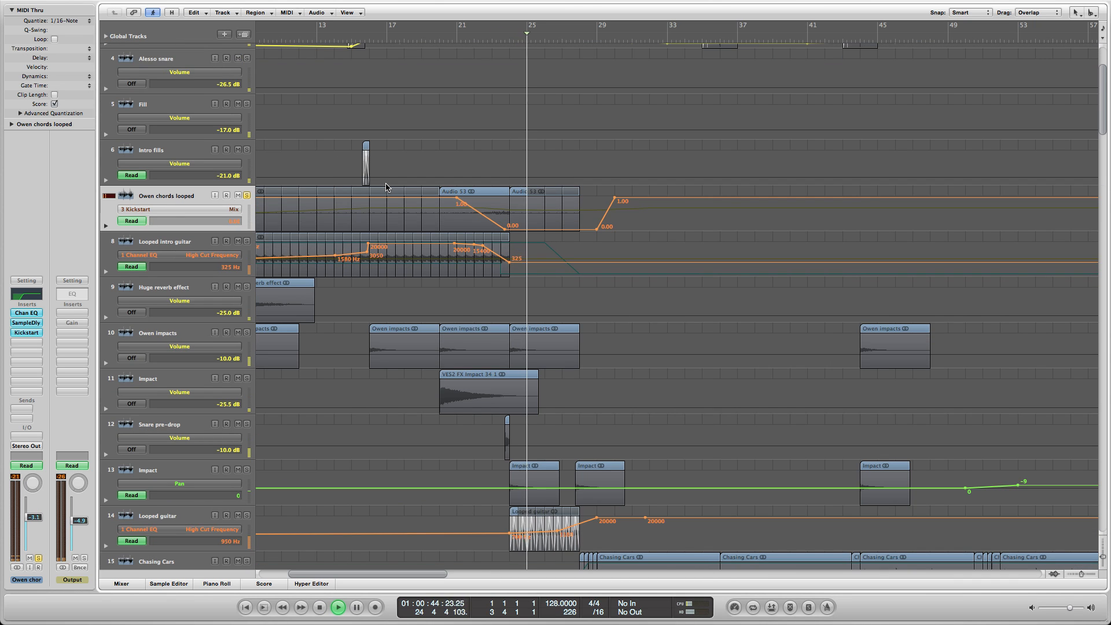
key("space")
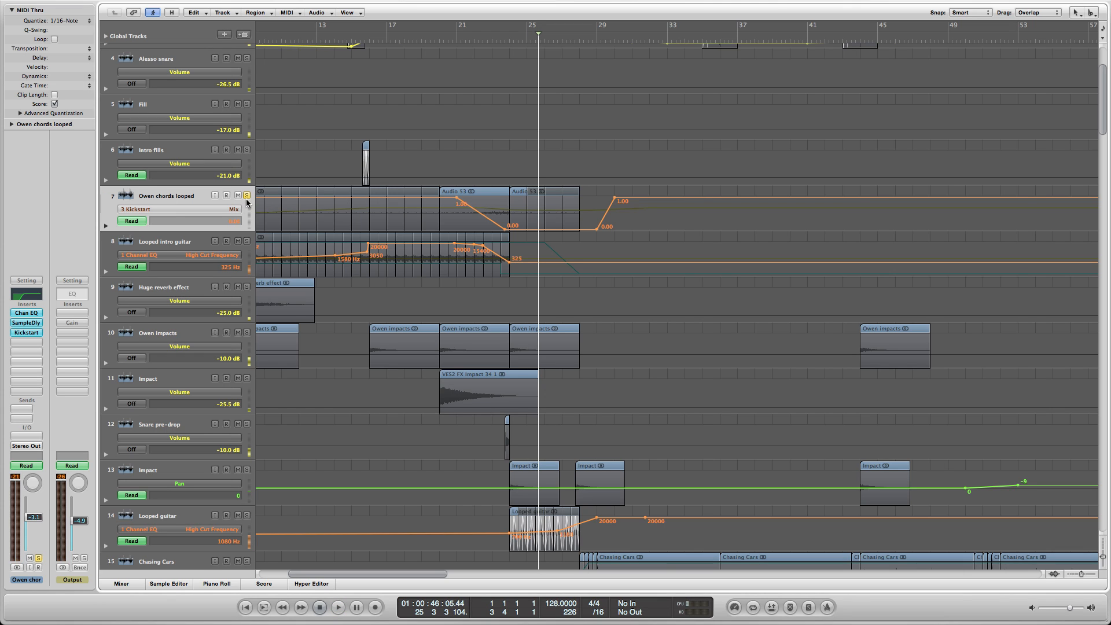
Play the Owen chords looped track in solo from about bar 25, clear the solo, and hide the track automation
key("space")
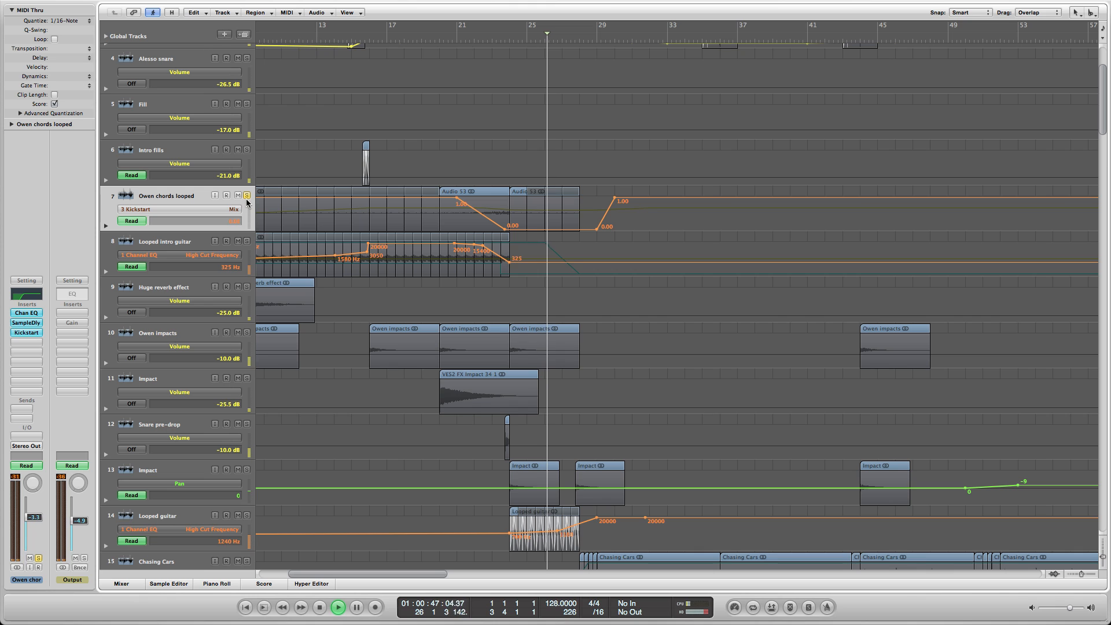
left_click(246, 197)
key("space")
key("a")
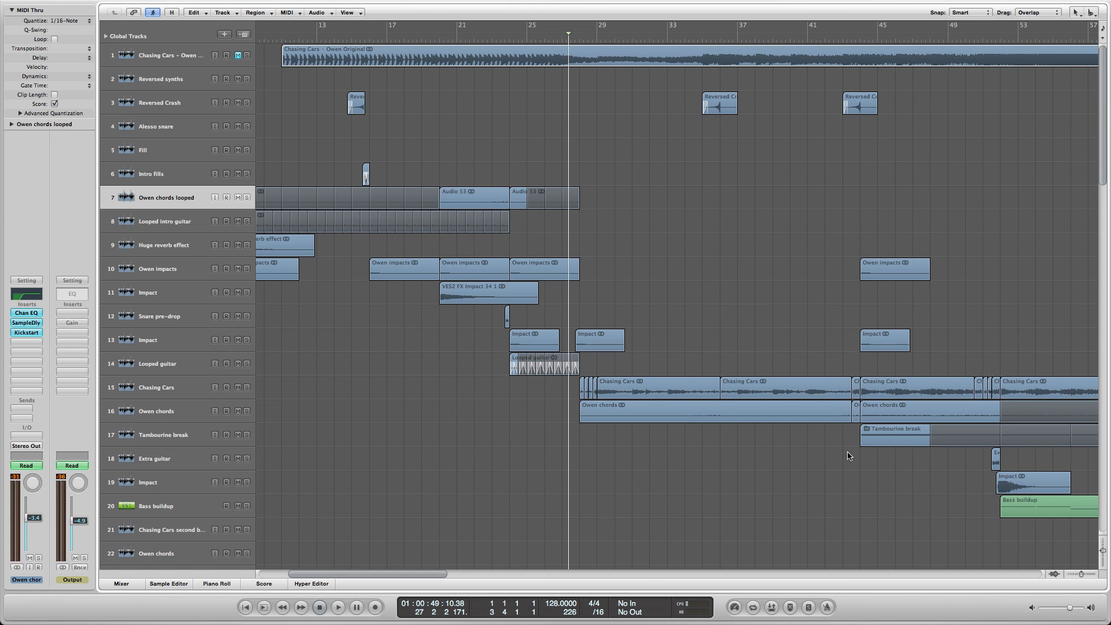
Look over the whole arrangement and select the Chasing Cars track where the break begins
left_click(1103, 551)
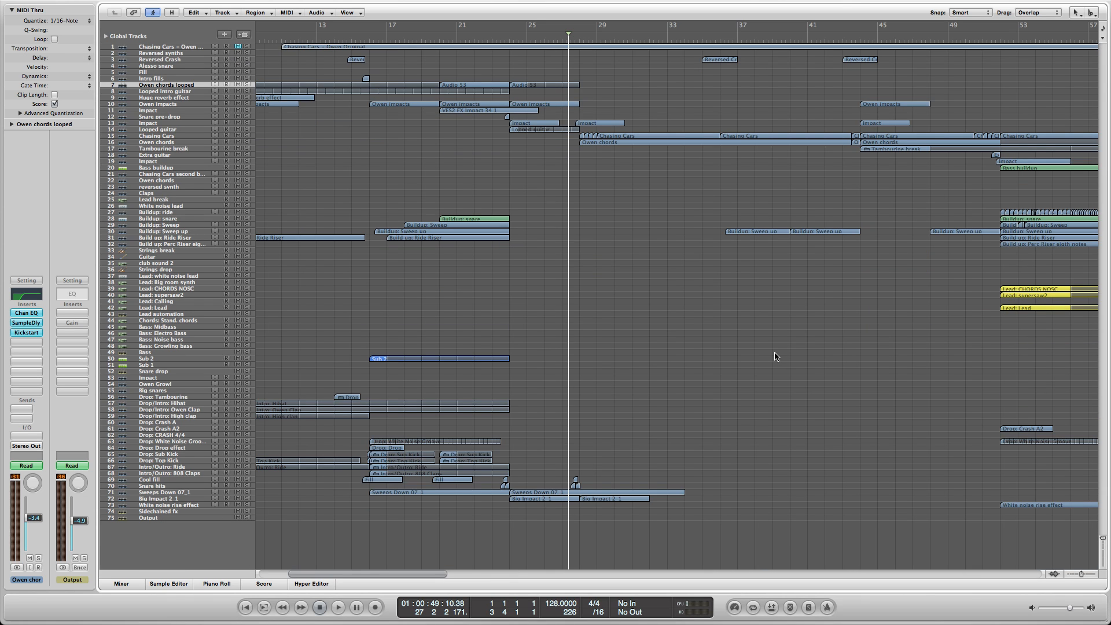
left_click_drag(775, 356, 1067, 365)
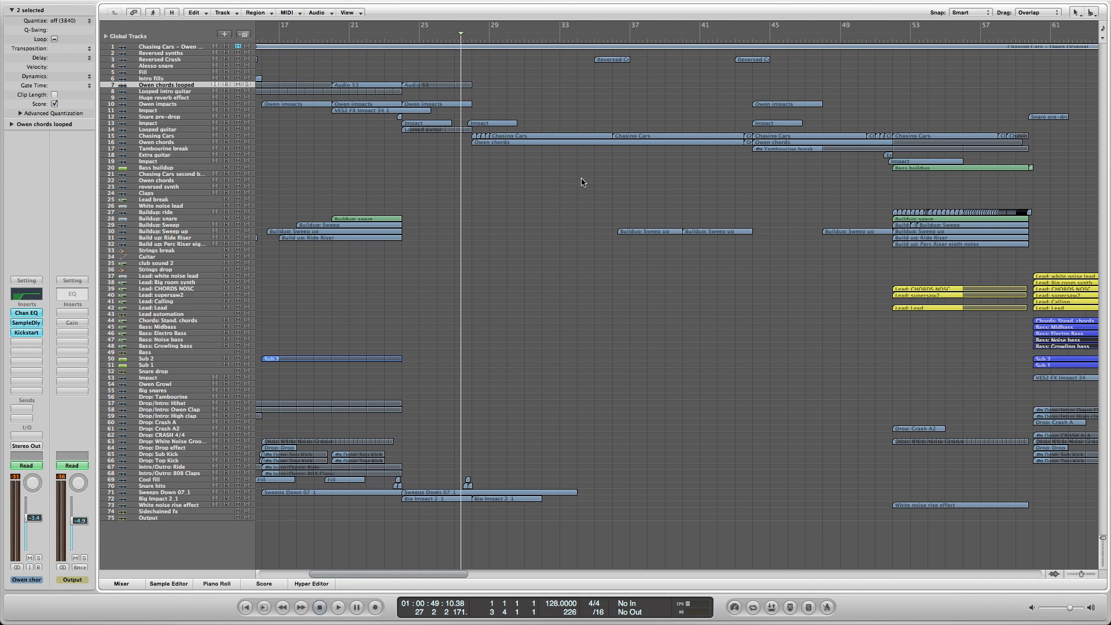
left_click(197, 135)
left_click(197, 129)
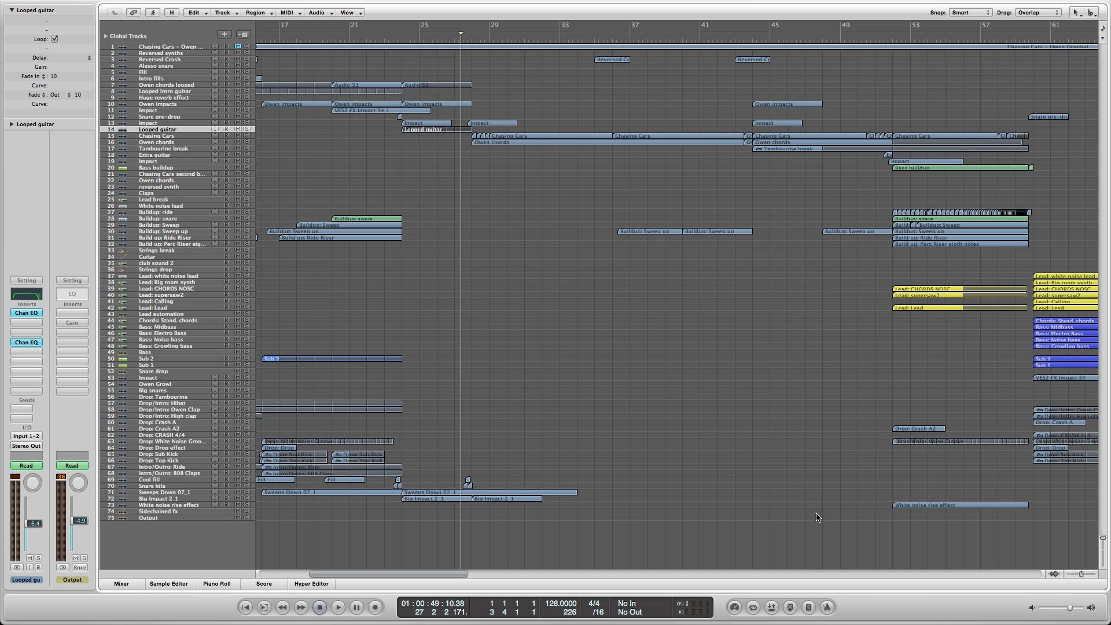
left_click_drag(1102, 539, 1103, 554)
left_click(158, 179)
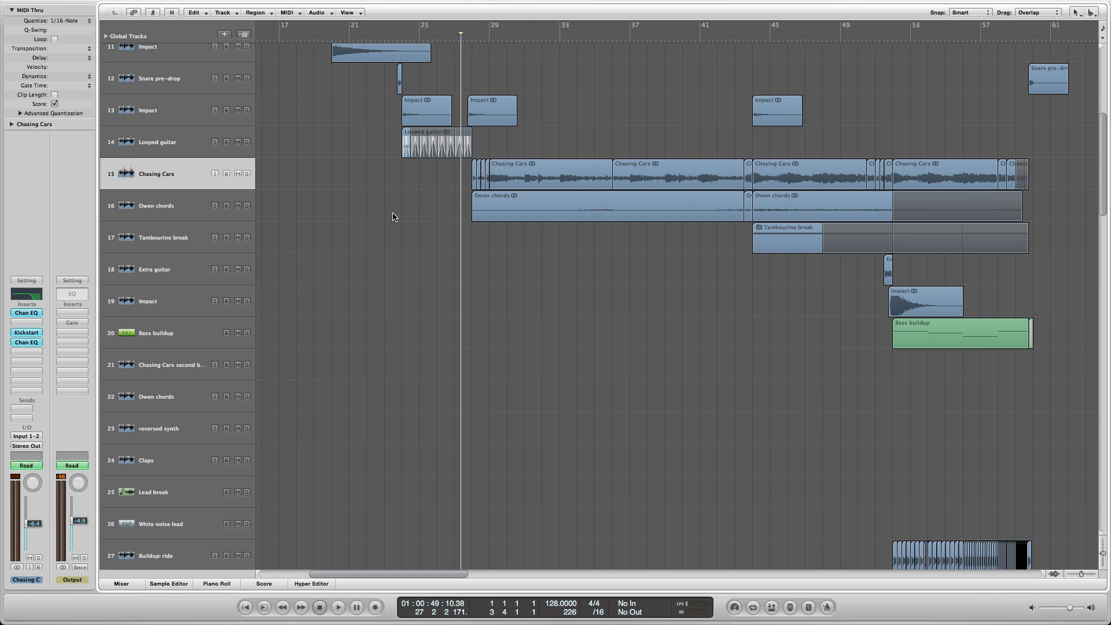
scroll(589, 202, "up", 4)
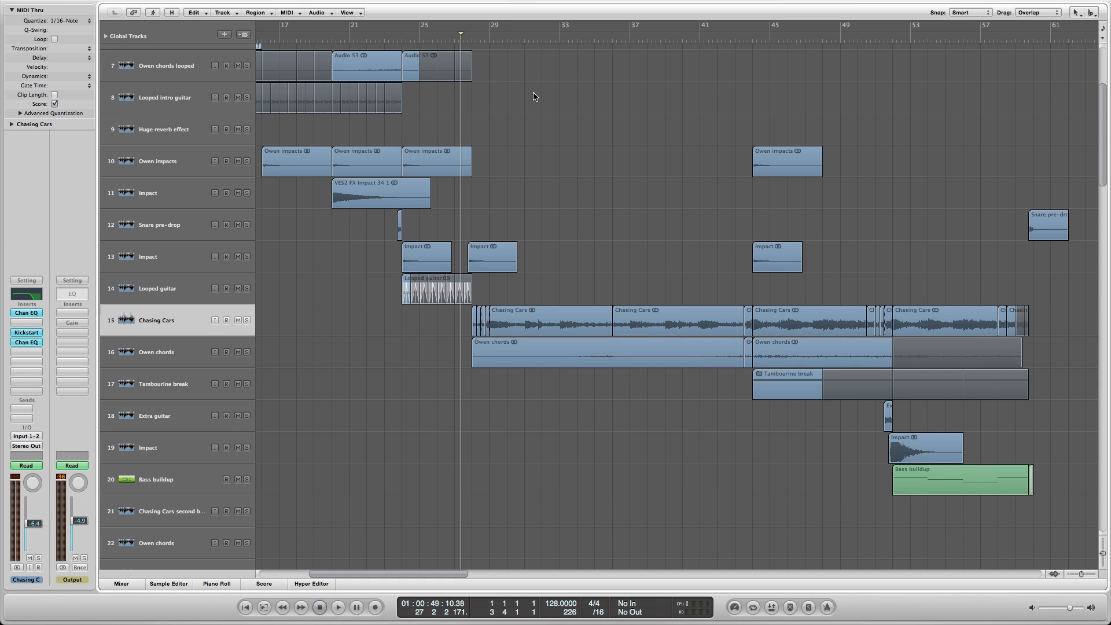
Play the break from about bar 29 and select the Owen chords track directly below Chasing Cars
left_click_drag(493, 40, 493, 79)
key("space")
left_click(1069, 577)
left_click(1070, 577)
left_click(1071, 576)
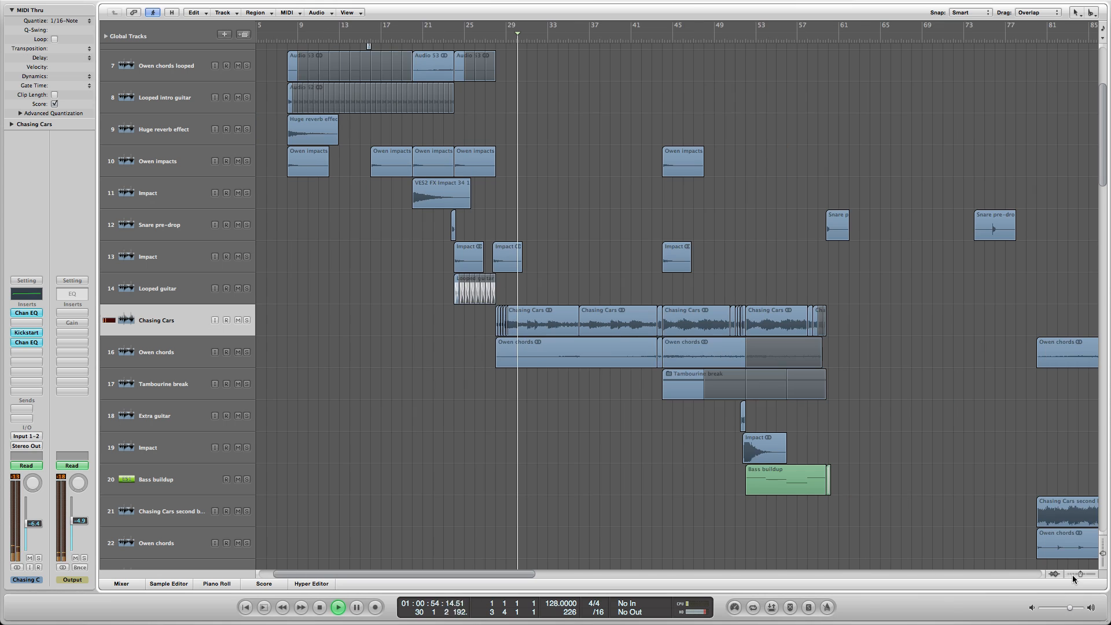
left_click(1102, 548)
left_click(1101, 547)
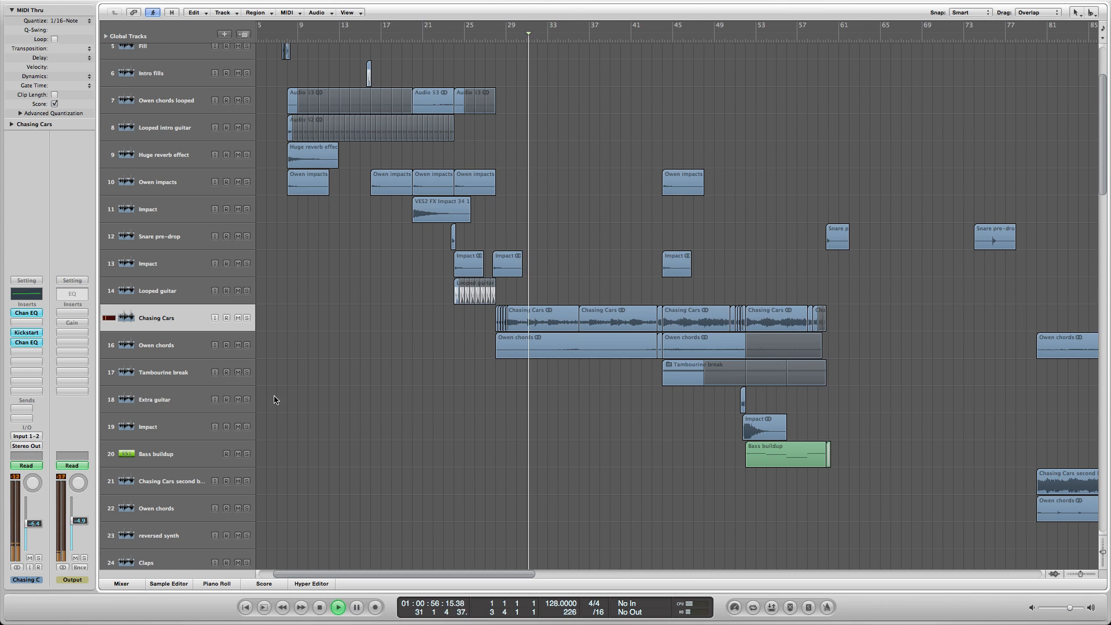
left_click(186, 355)
left_click(307, 355)
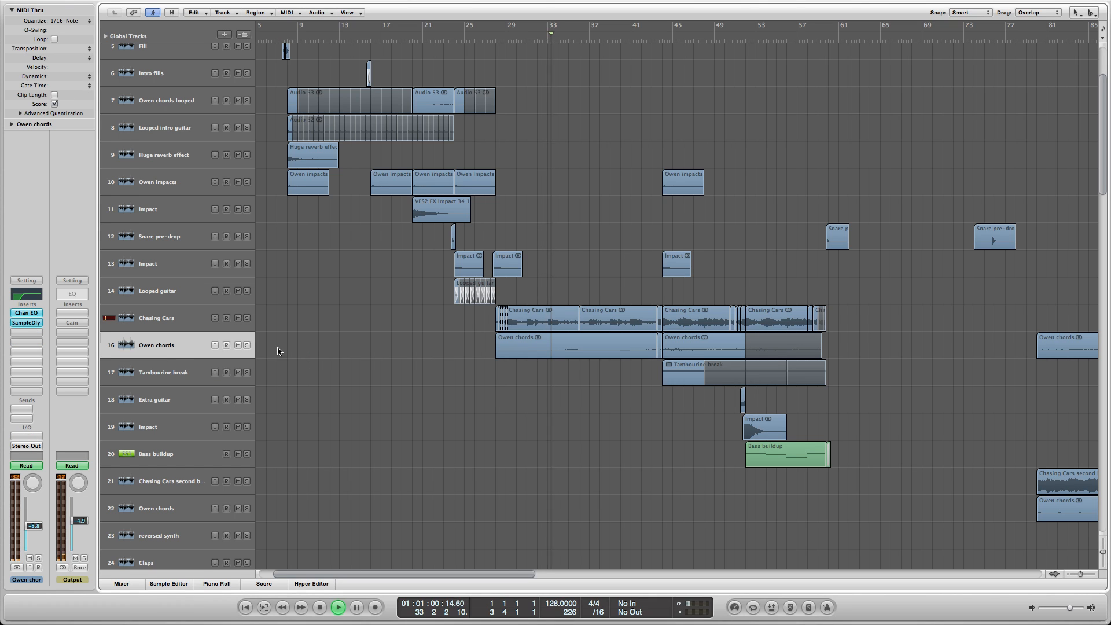
Play the break's Owen chords track in solo, and clear the solo to hear it with Chasing Cars
key("space")
scroll(259, 352, "down", 3)
key("space")
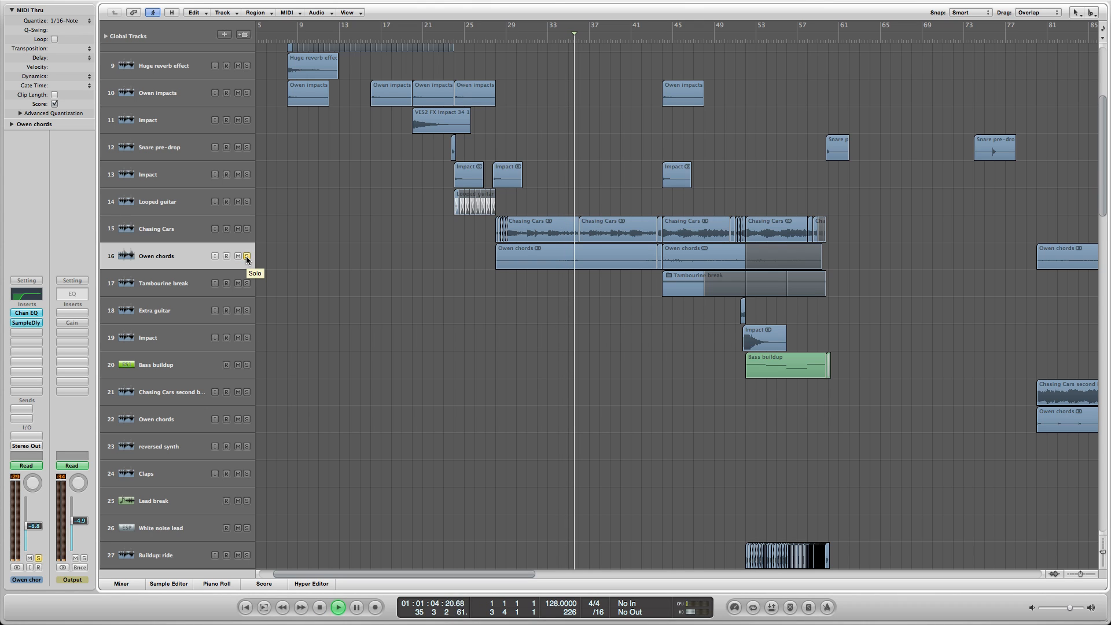
left_click(248, 257)
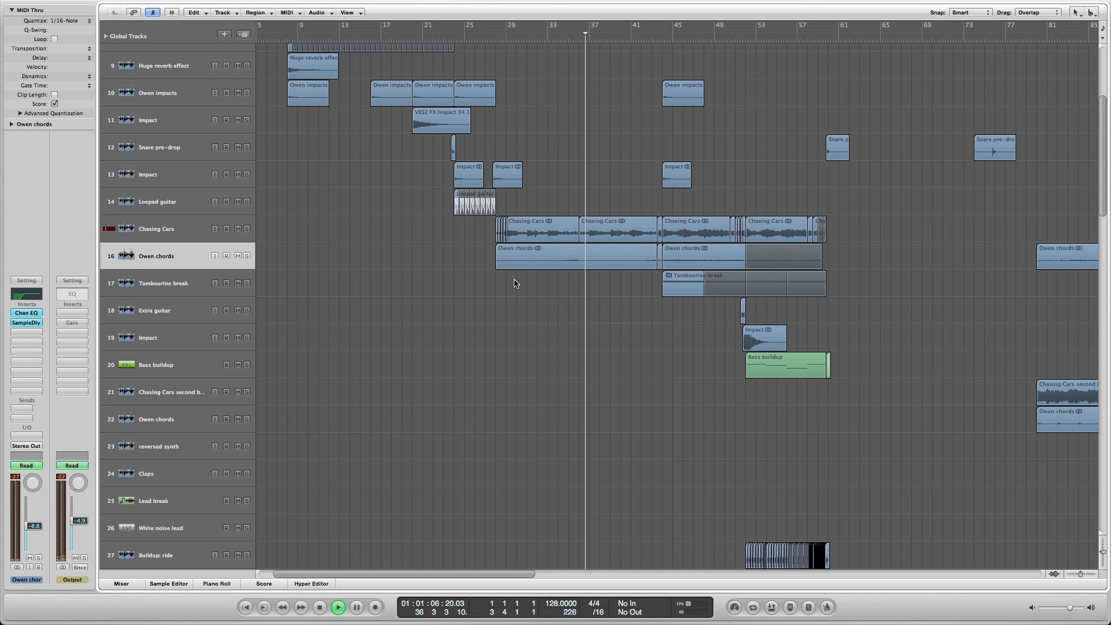
Stop playback and place the playhead at about bar 42, just before the second half of the break
left_click_drag(1103, 552, 1103, 543)
key("space")
left_click(646, 41)
key("super+Right")
key("super+Right")
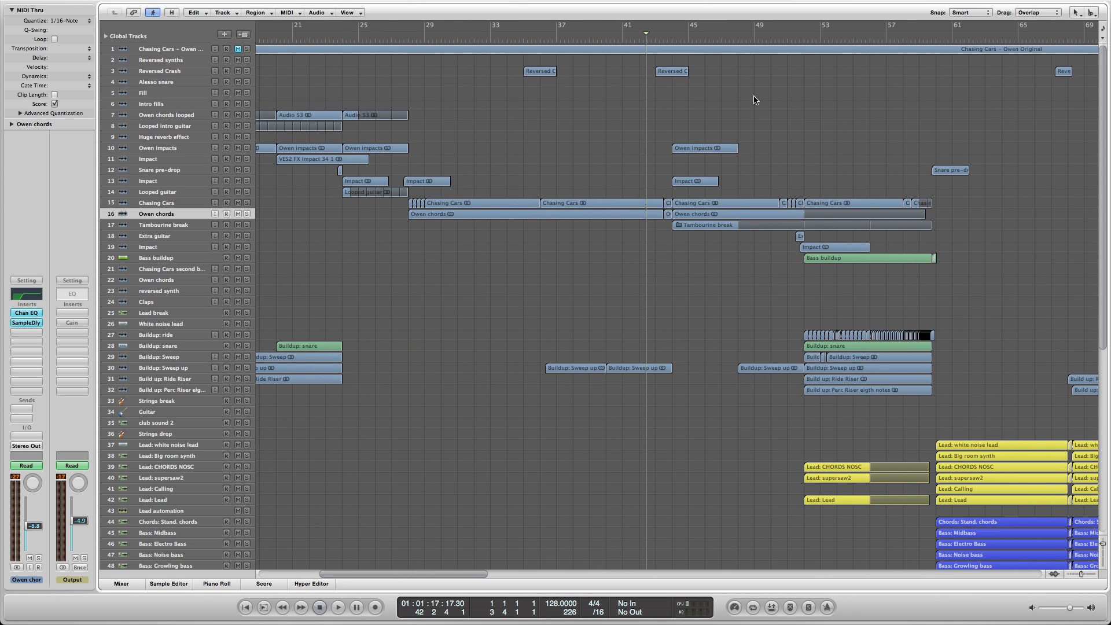
left_click(653, 42)
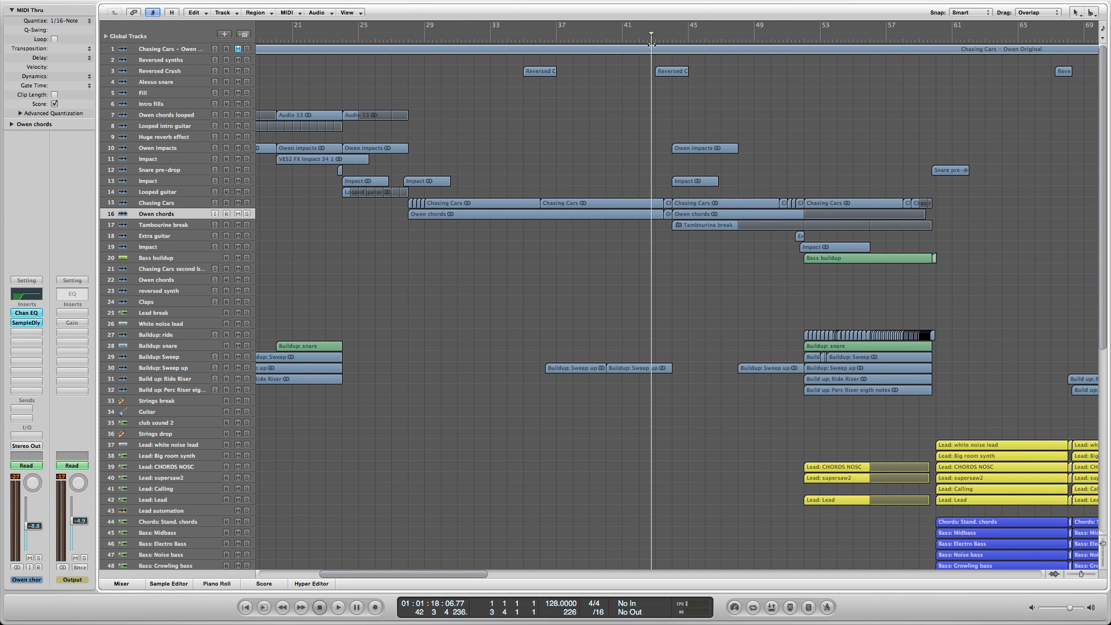
key("super+Right")
Play the Tambourine break track in solo from about bar 43 and clear the solo
left_click(1027, 334)
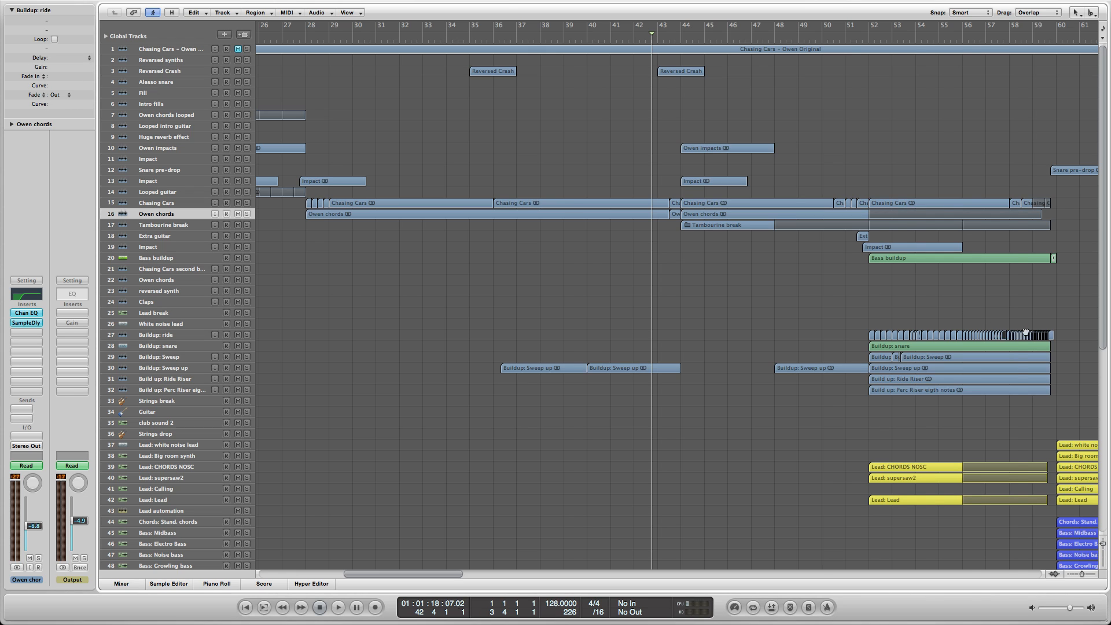
left_click(573, 196)
left_click(187, 233)
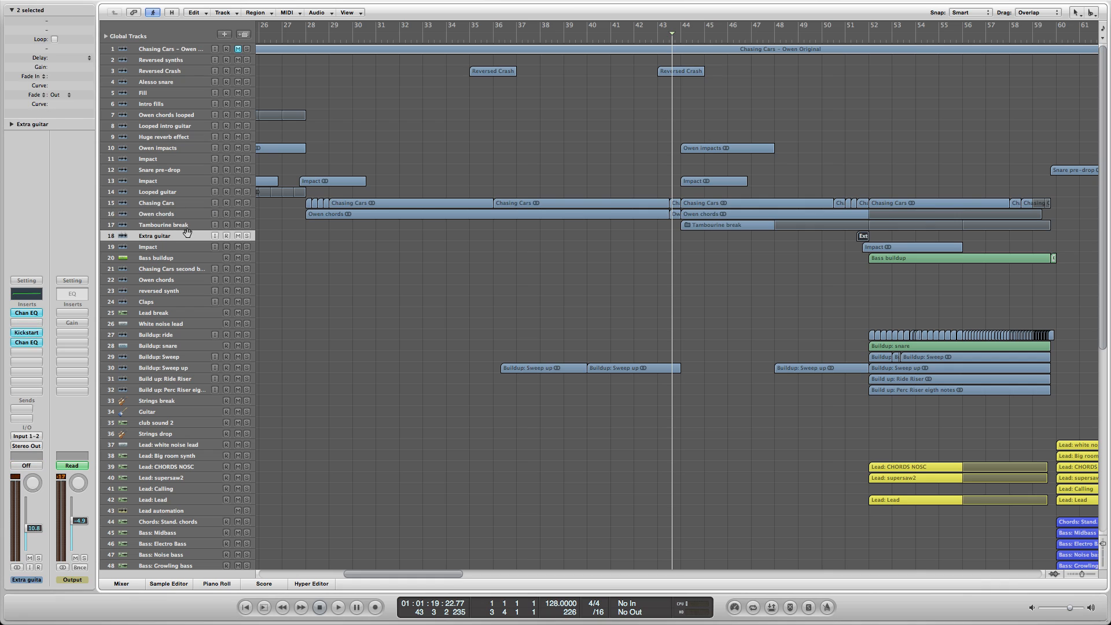
left_click(187, 225)
left_click(410, 238)
left_click(247, 226)
key("space")
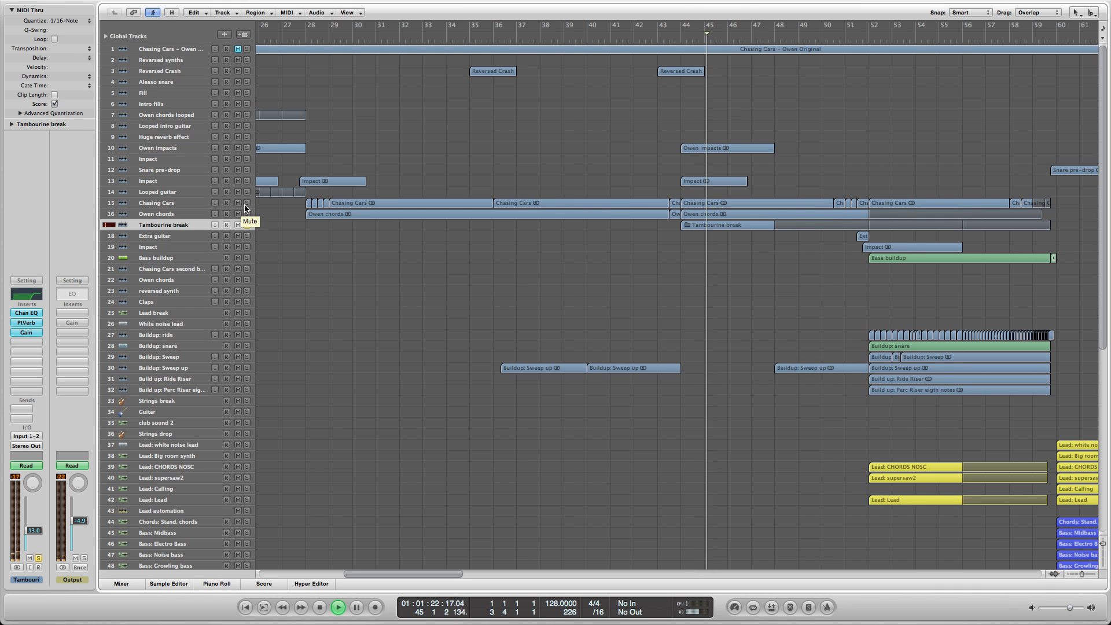
key("space")
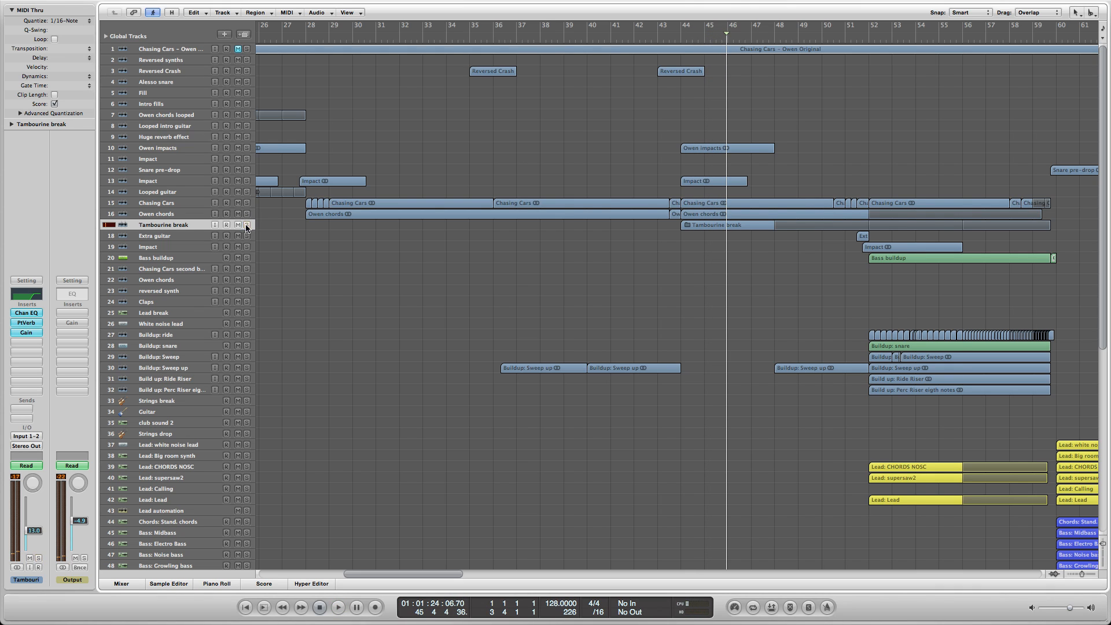
Select the Impact track below Snare pre-drop
left_click(170, 190)
left_click(179, 180)
left_click(658, 105)
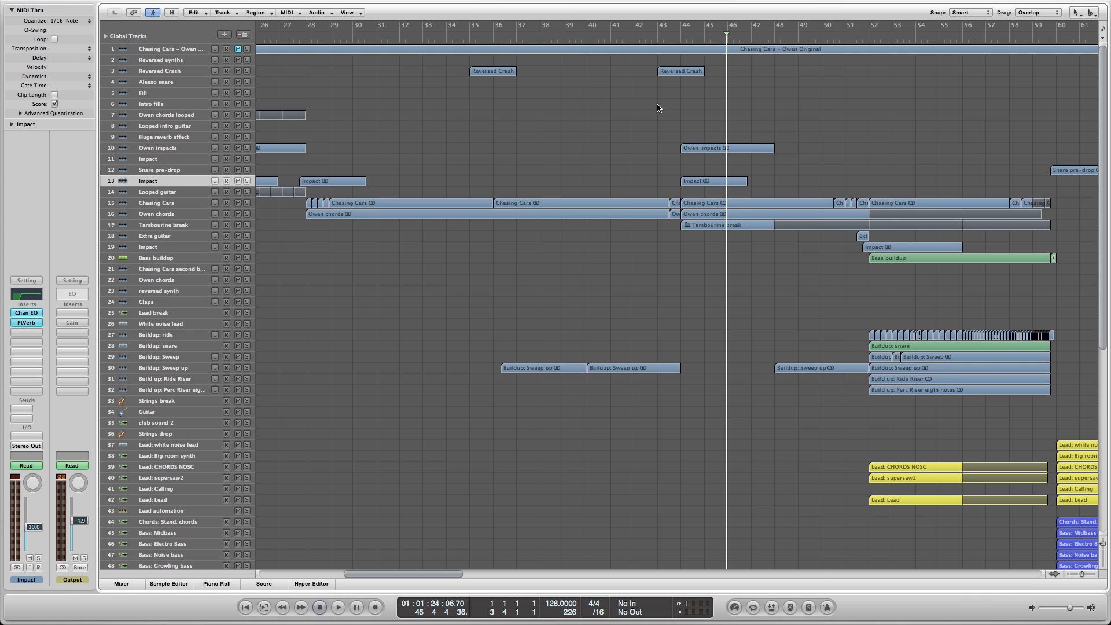
Play the second half of the break from about bar 46 to bar 51, checking Tambourine break with Chasing Cars and Owen chords
left_click_drag(884, 132, 1100, 134)
key("space")
left_click(243, 227)
key("space")
key("space")
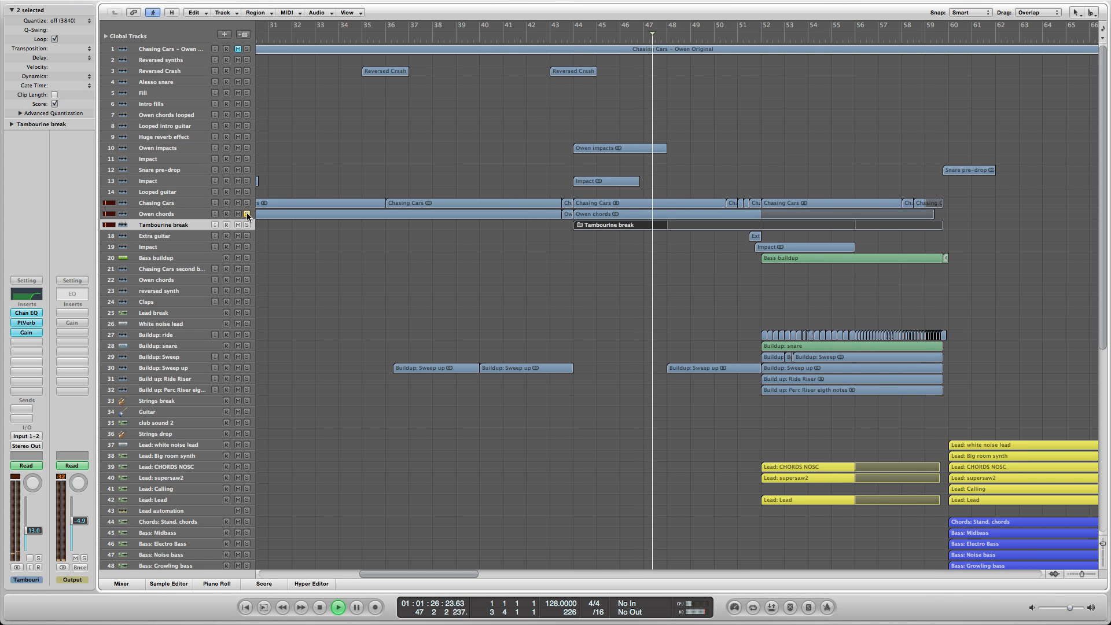
left_click(701, 281)
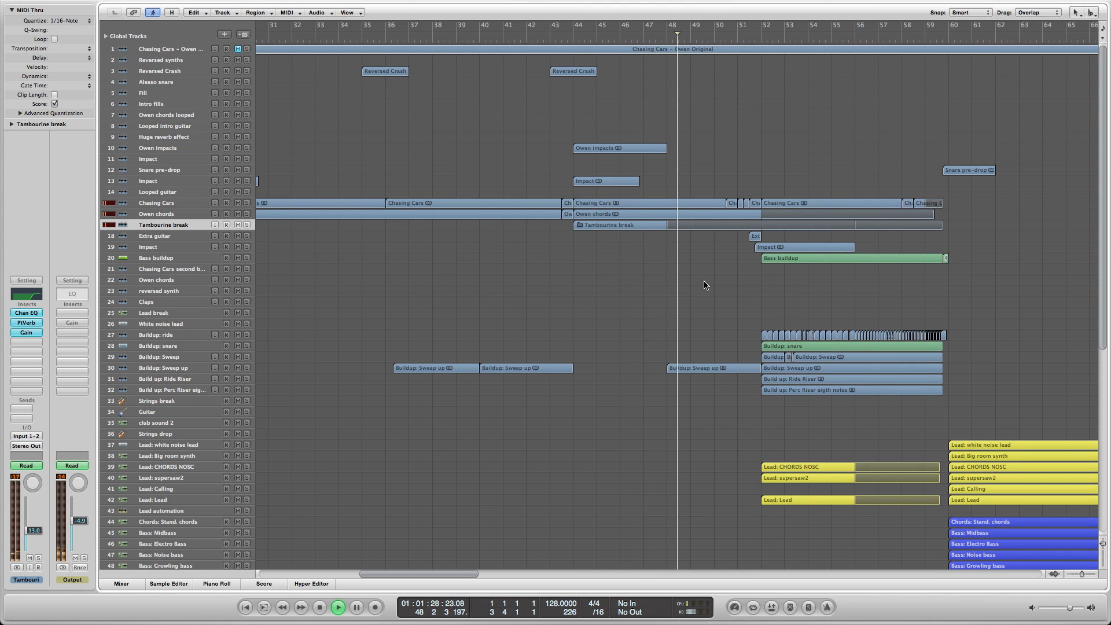
left_click_drag(470, 575, 513, 575)
key("space")
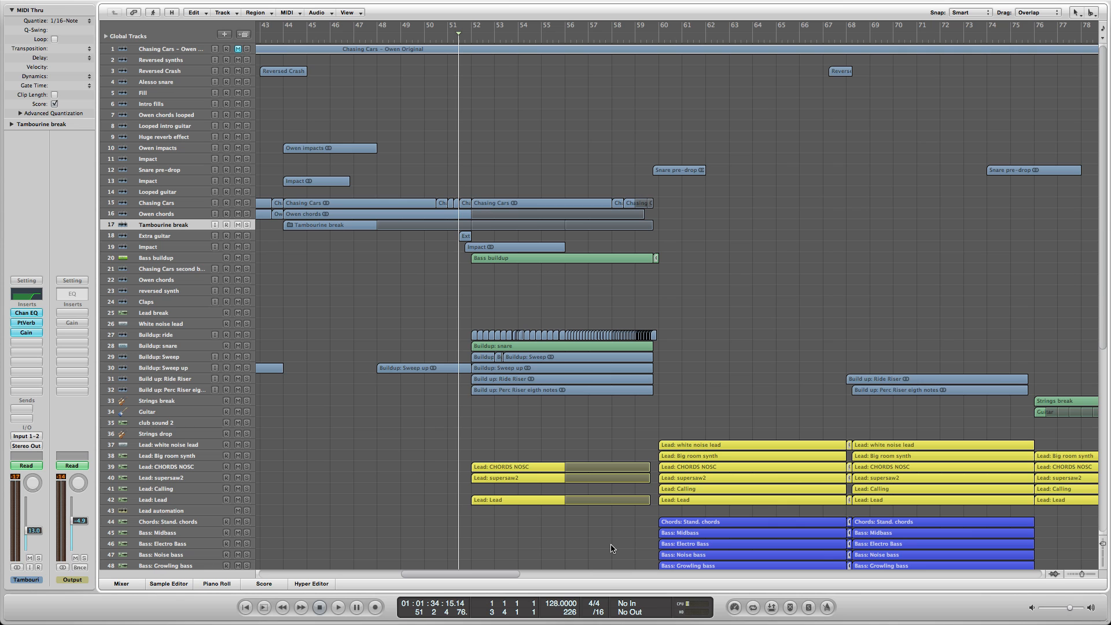
Show the track automation and check the Chasing Cars track's Volume automation going into the buildup
left_click(1103, 544)
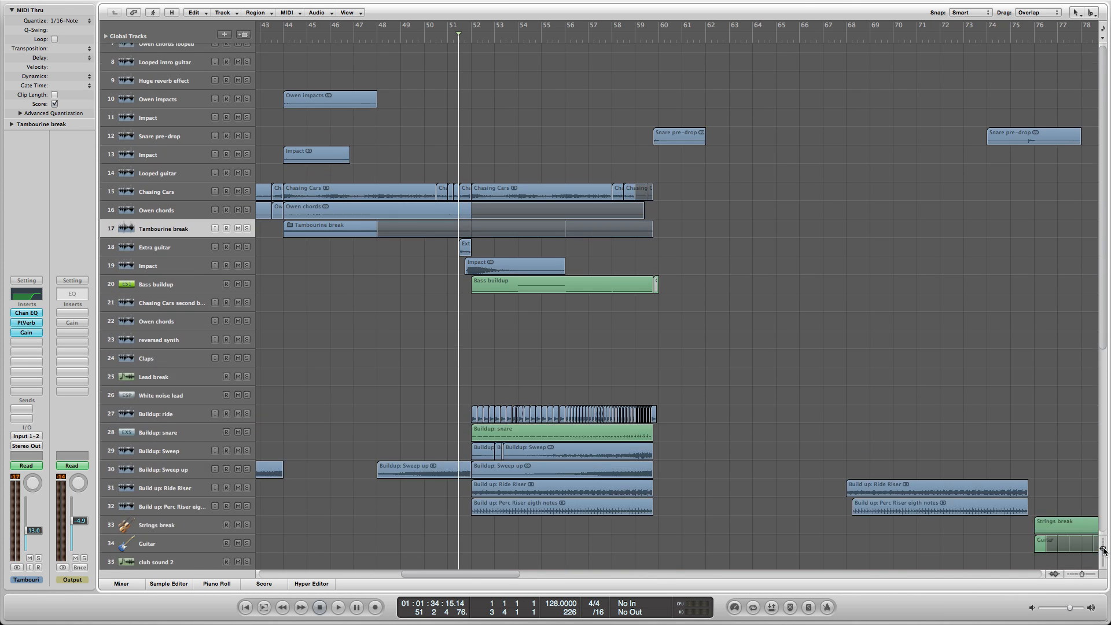
left_click(156, 171)
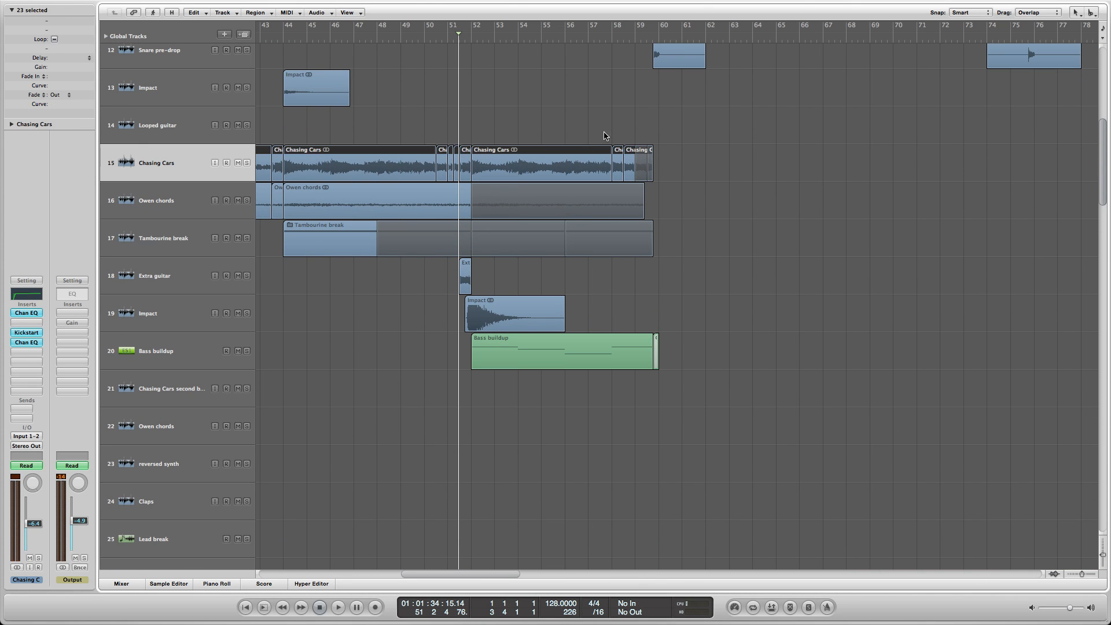
scroll(606, 141, "up", 3)
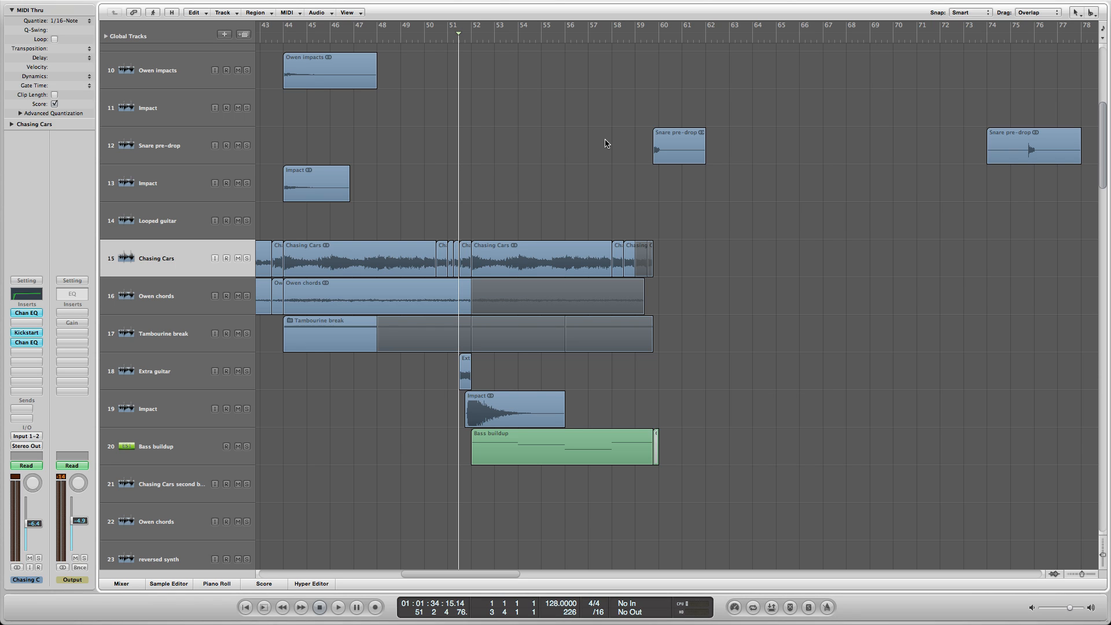
key("a")
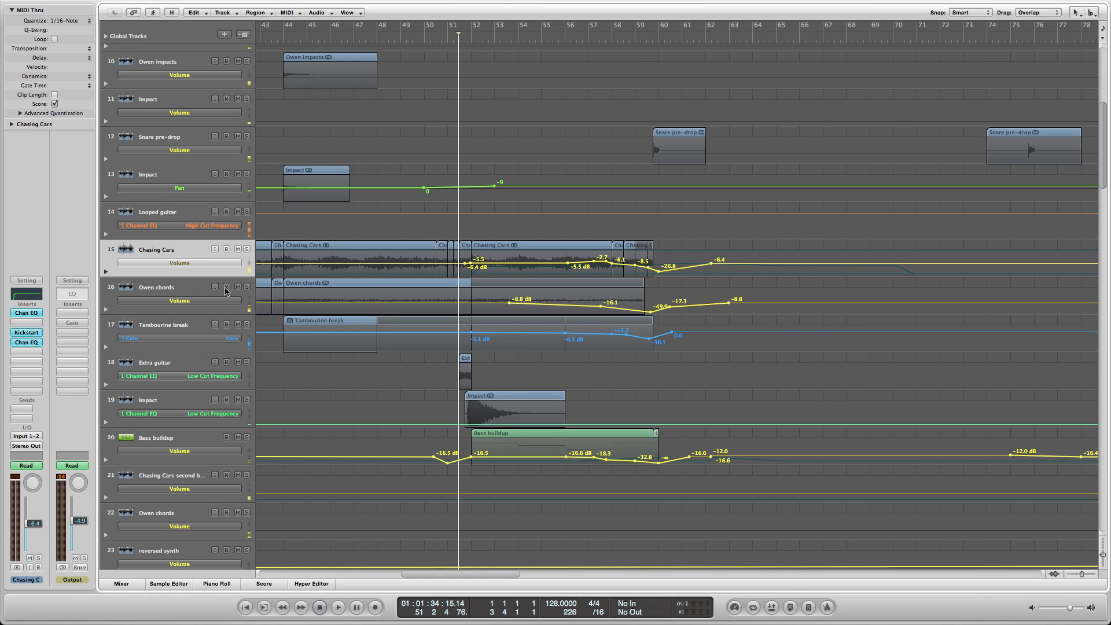
left_click(194, 261)
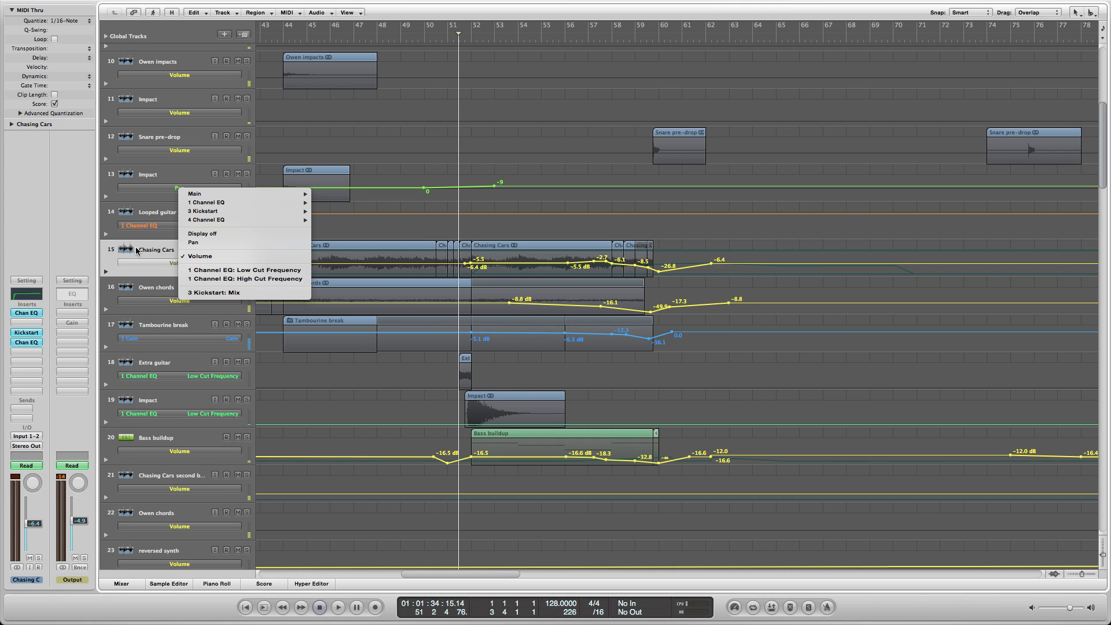
left_click(196, 257)
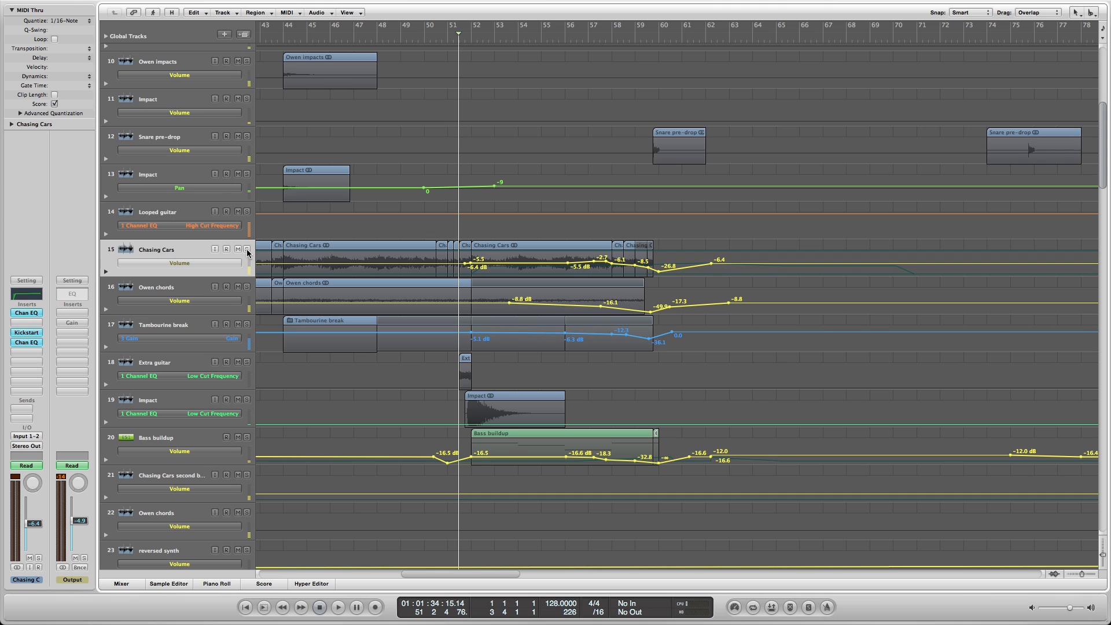
Solo Chasing Cars with the playhead in bar 51 and display its Channel EQ Low Cut Frequency automation
left_click(450, 38)
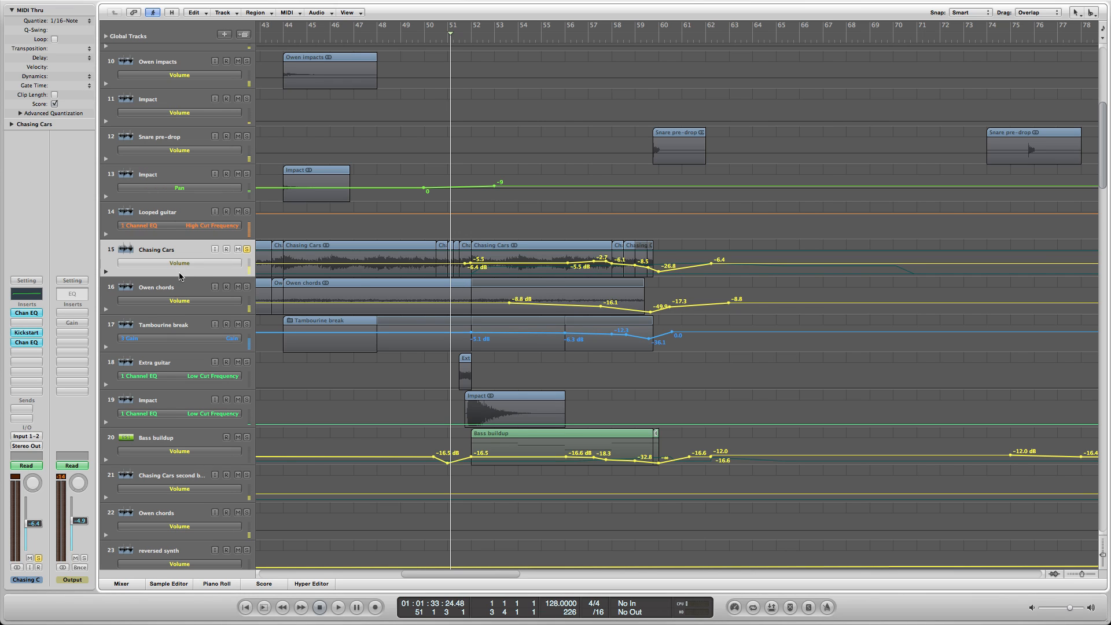
left_click(199, 269)
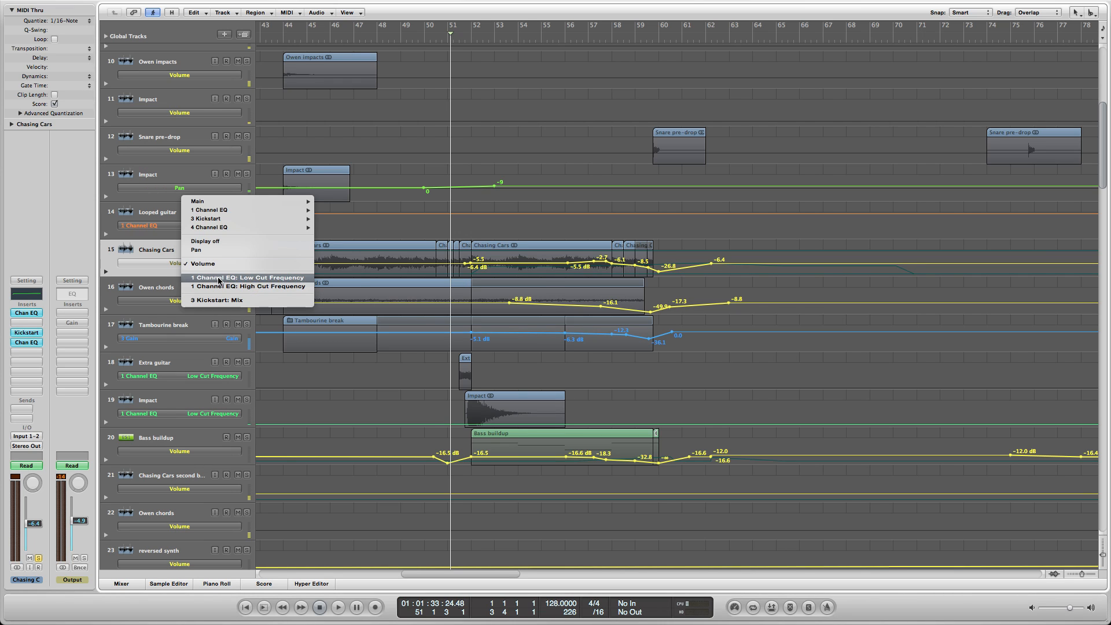
left_click(382, 281)
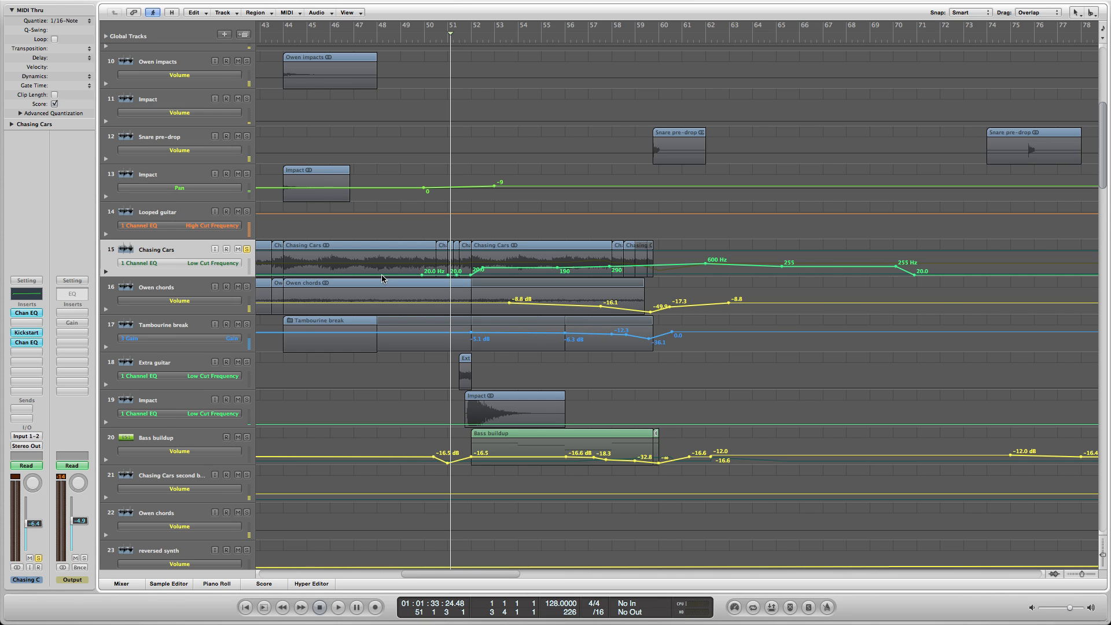
scroll(381, 279, "down", 3)
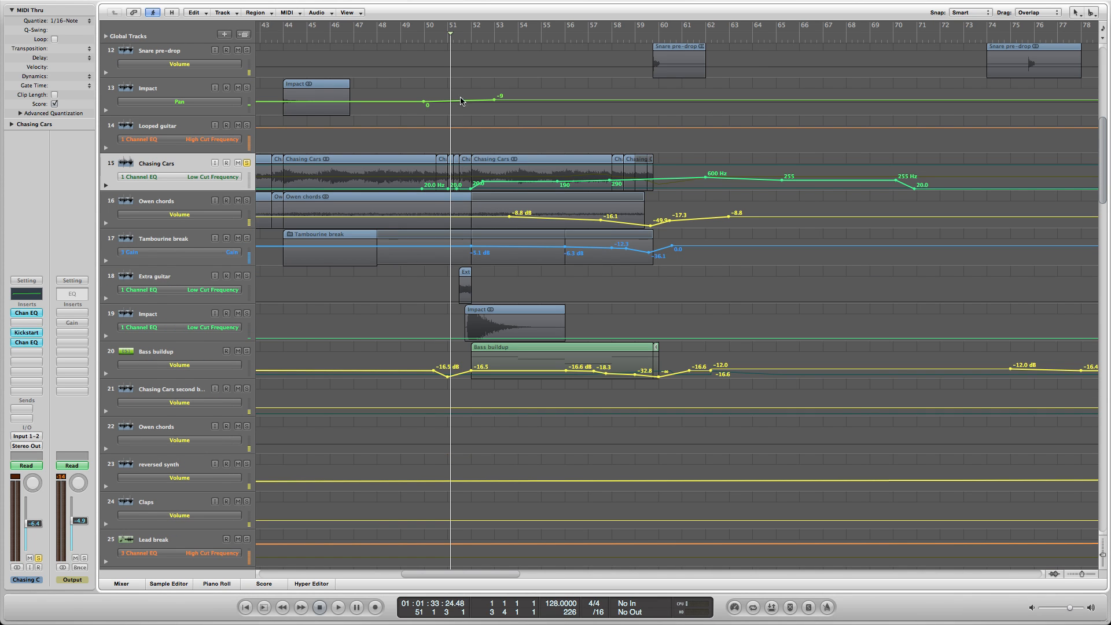
left_click(465, 40)
scroll(468, 63, "up", 1)
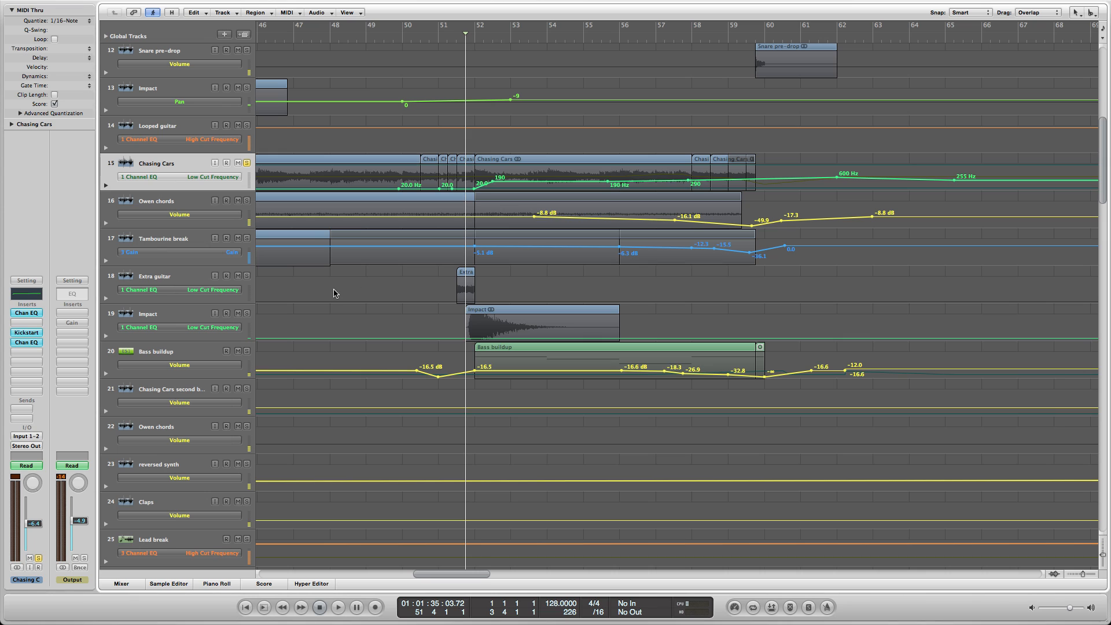
Select all regions on the Chasing Cars track and hide the track automation
left_click(184, 352)
left_click(192, 163)
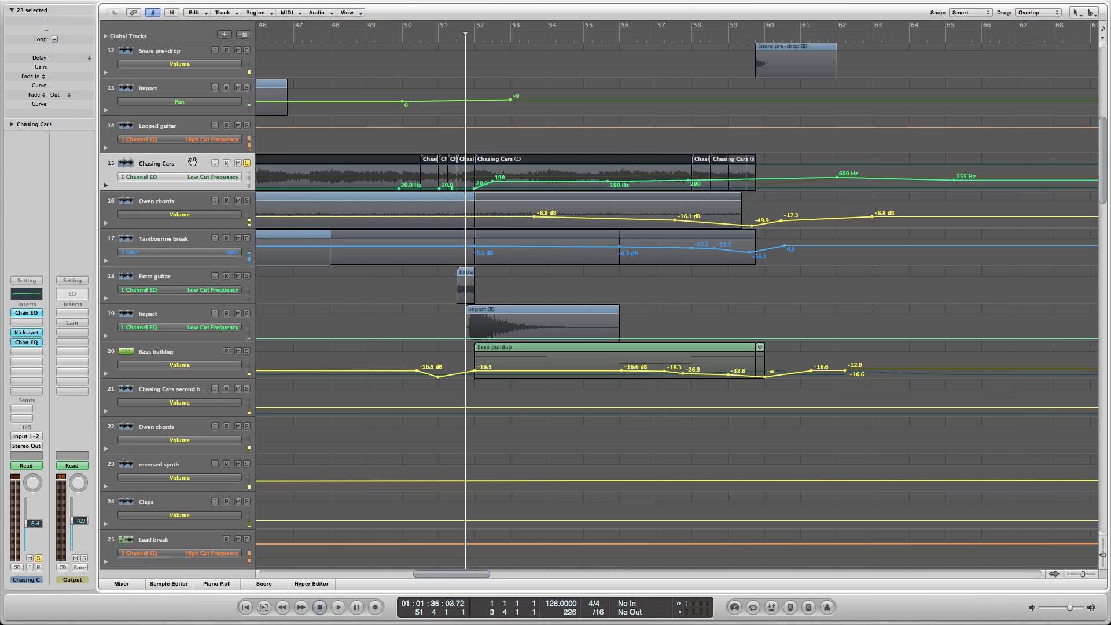
key("a")
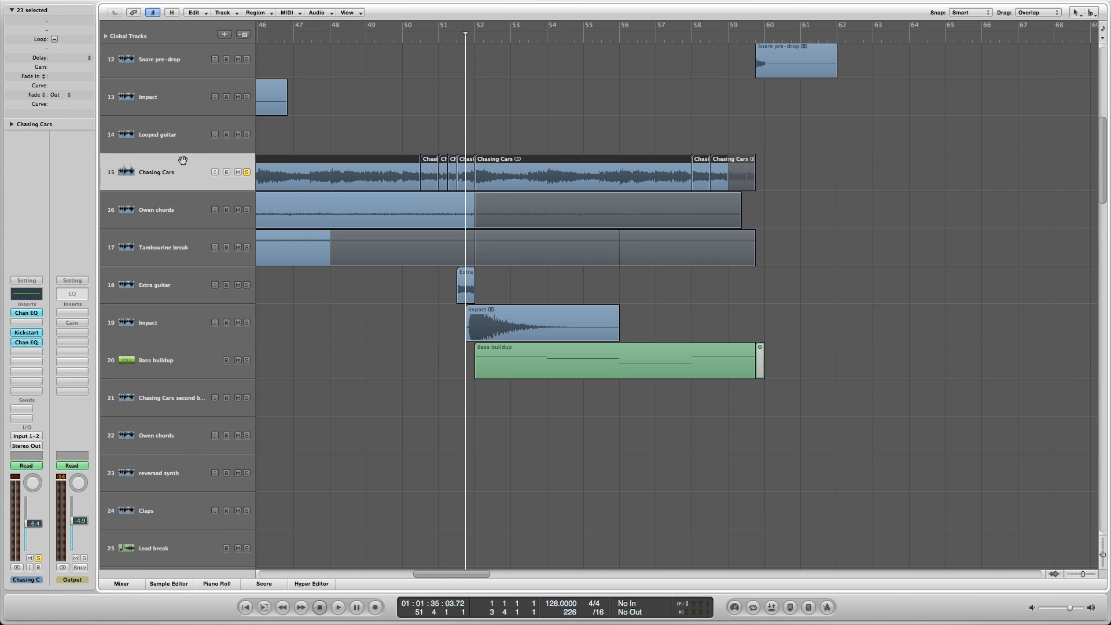
Clear the region selection, solo Bass buildup alongside Chasing Cars, and place the playhead just before bar 52
left_click(613, 128)
scroll(619, 140, "up", 1)
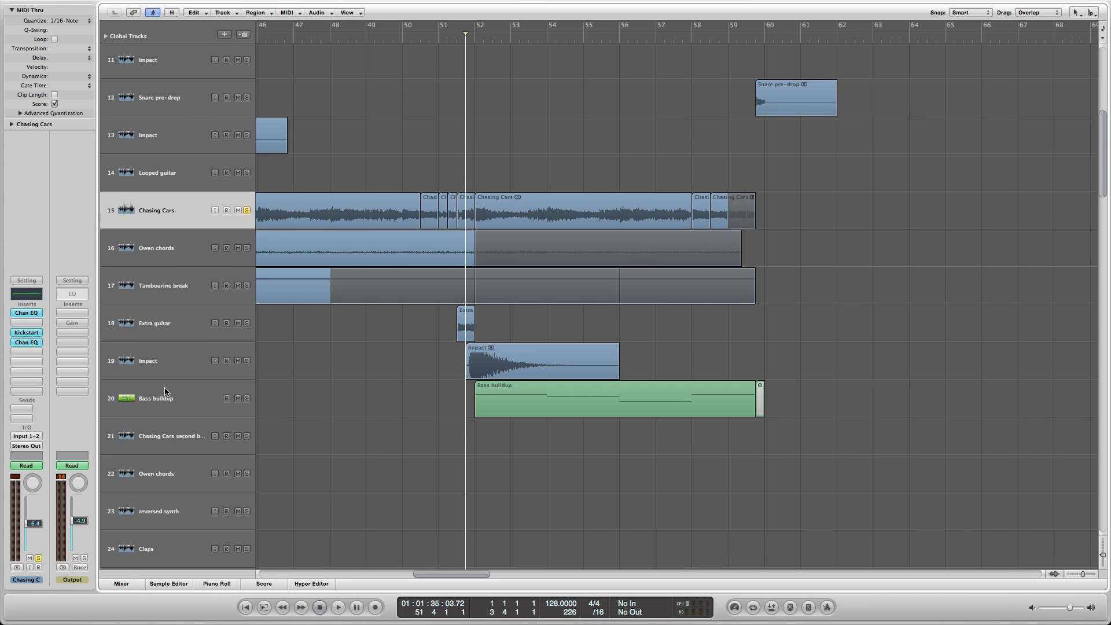
left_click(153, 410)
left_click(247, 398)
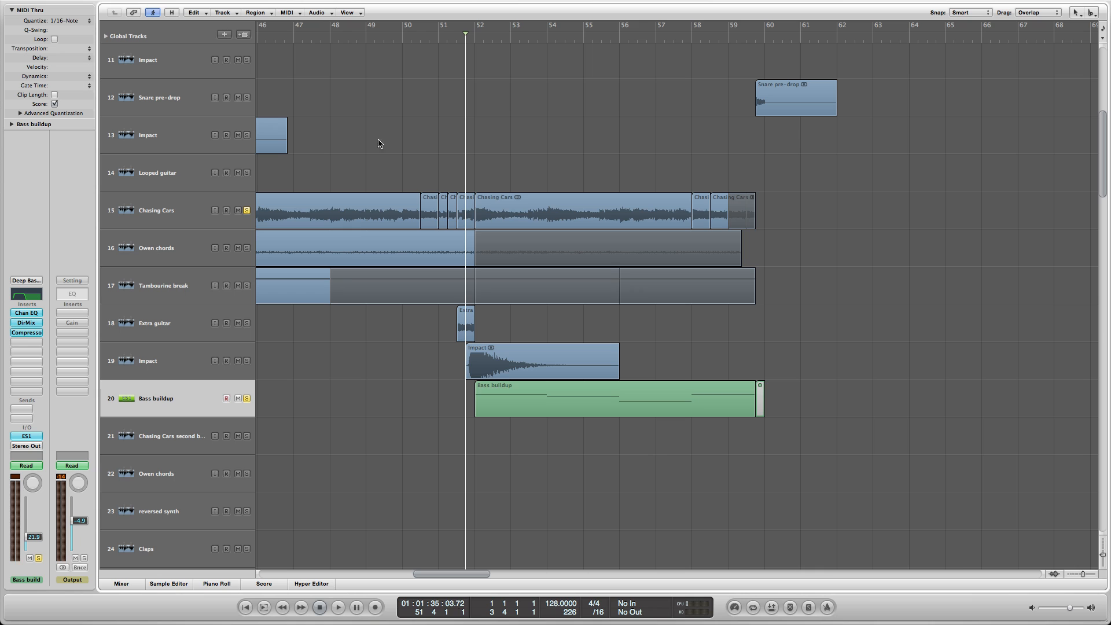
left_click(481, 41)
left_click(467, 40)
Play the buildup from bar 51 and add Tambourine break and Owen chords to the soloed tracks during playback
scroll(547, 139, "down", 1)
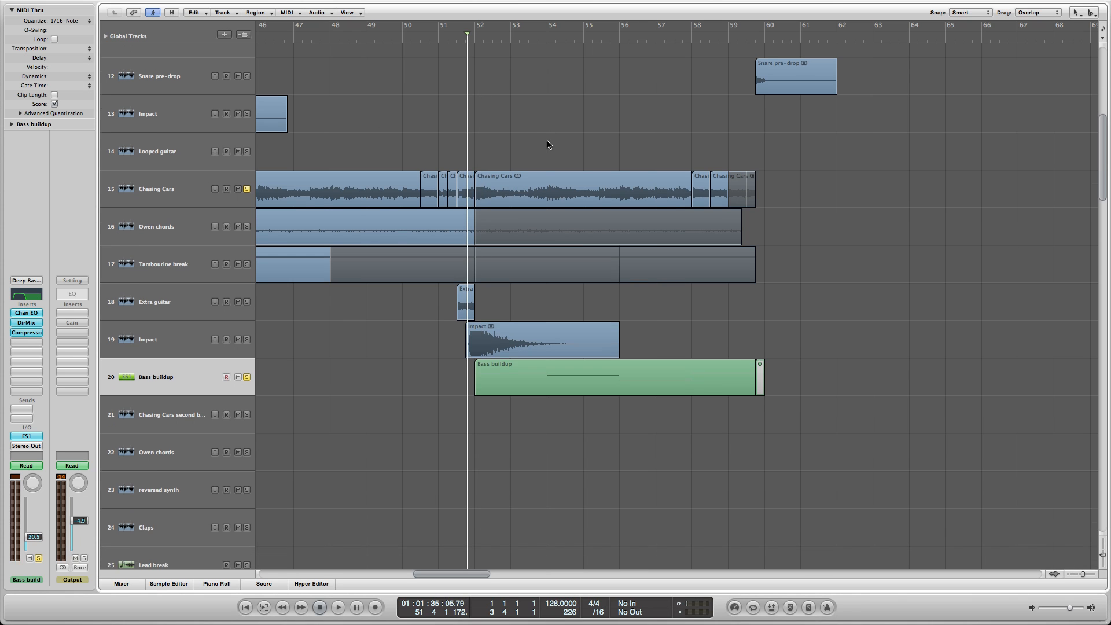
scroll(547, 145, "up", 5)
scroll(394, 265, "down", 3)
key("space")
scroll(345, 323, "down", 1)
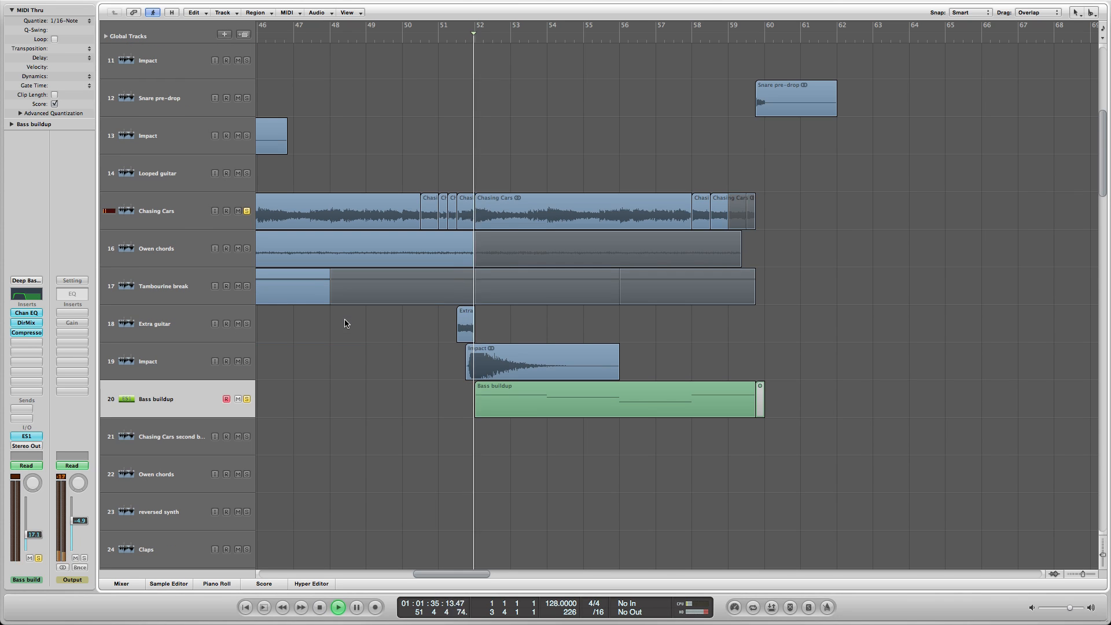
left_click(247, 287)
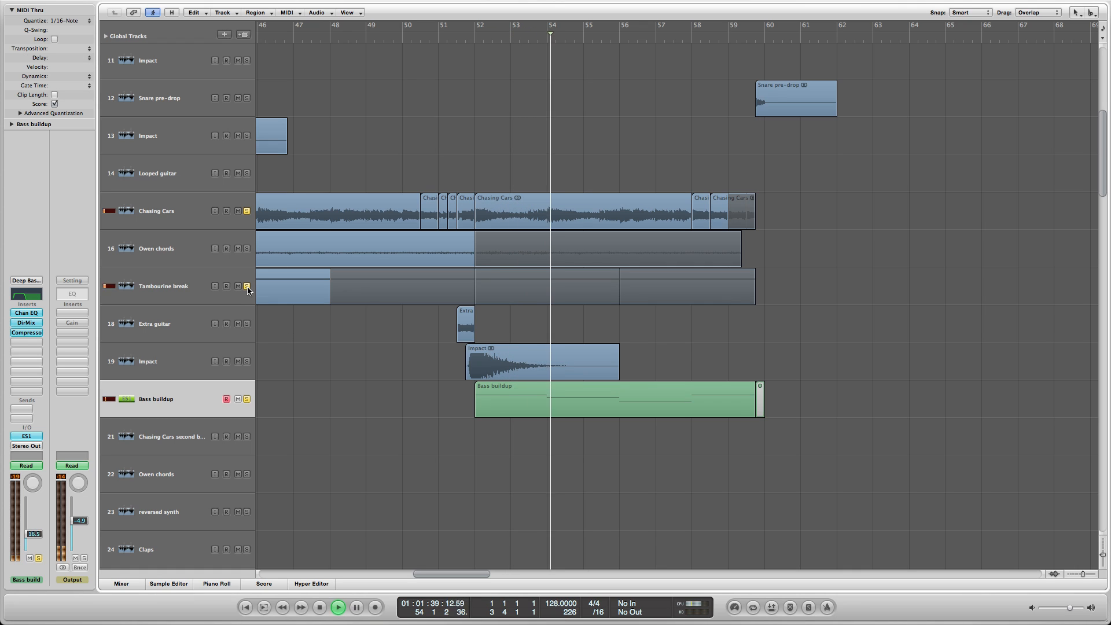
left_click(247, 248)
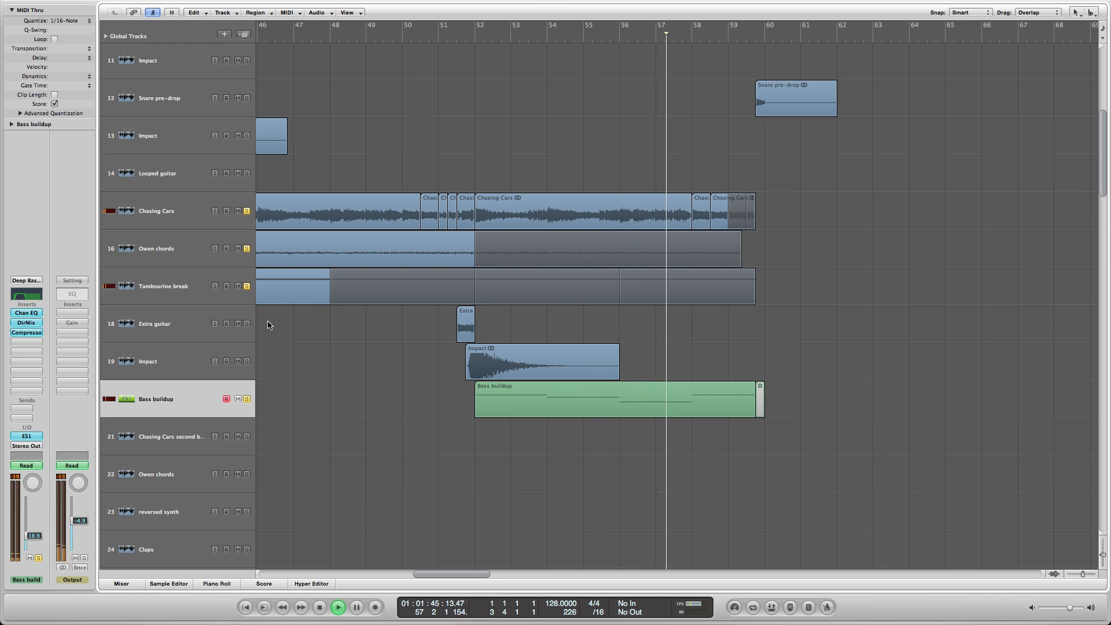
Stop playback in bar 57 and clear the solos on all tracks
key("space")
left_click(246, 210)
left_click(247, 286)
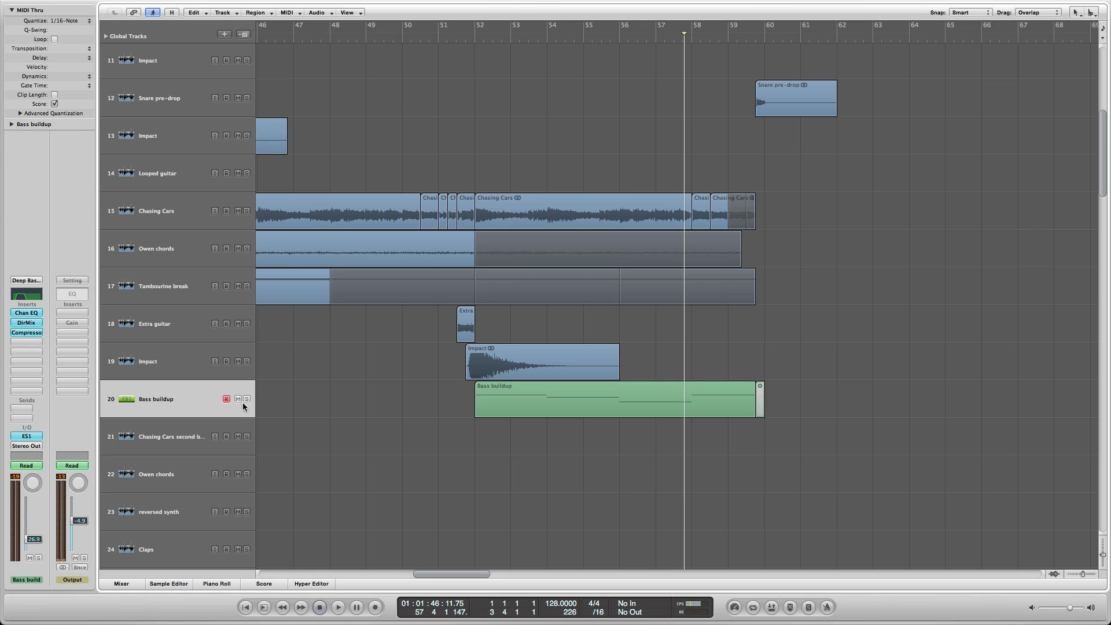
Bring the percussion and sweep tracks into view with Buildup: ride selected and the playhead just before bar 52
left_click(1103, 559)
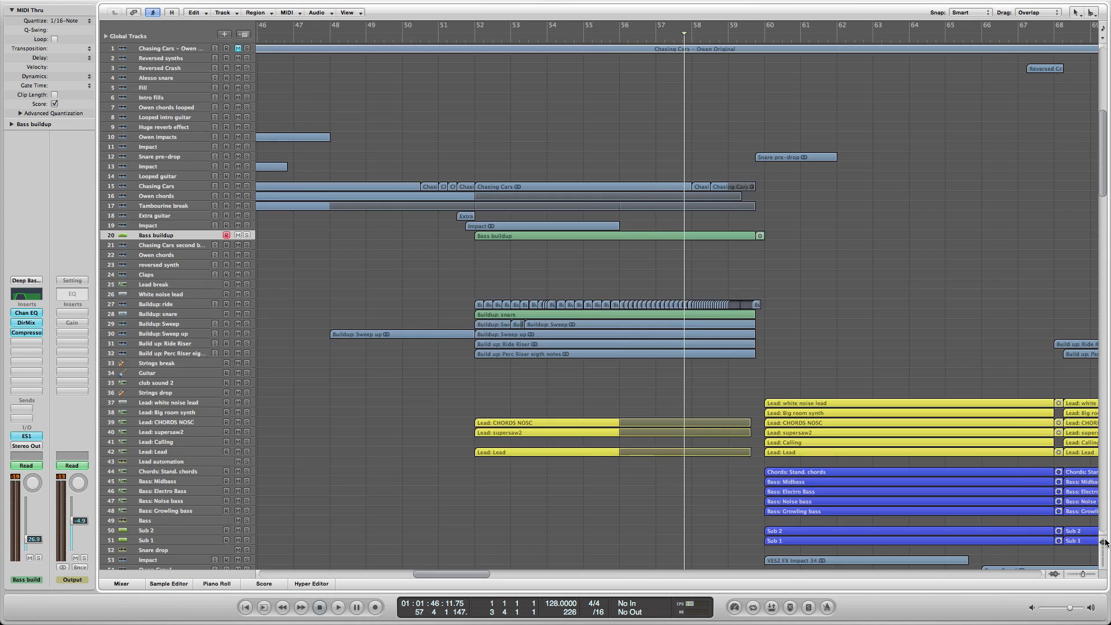
left_click(468, 46)
left_click_drag(467, 35, 469, 60)
left_click(307, 227)
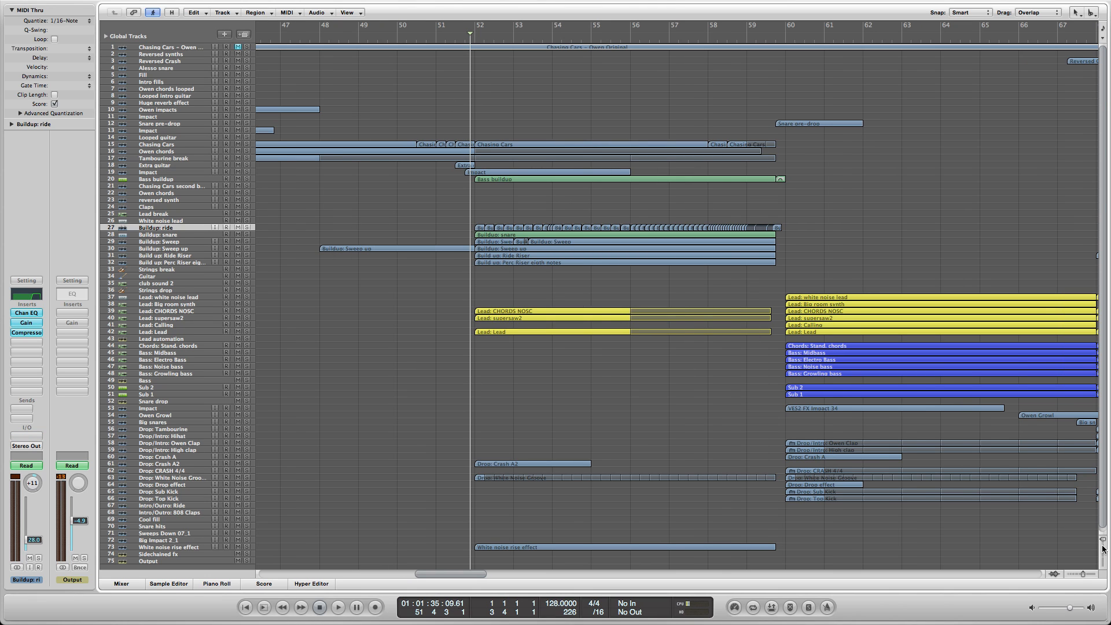
left_click_drag(1104, 542, 1105, 555)
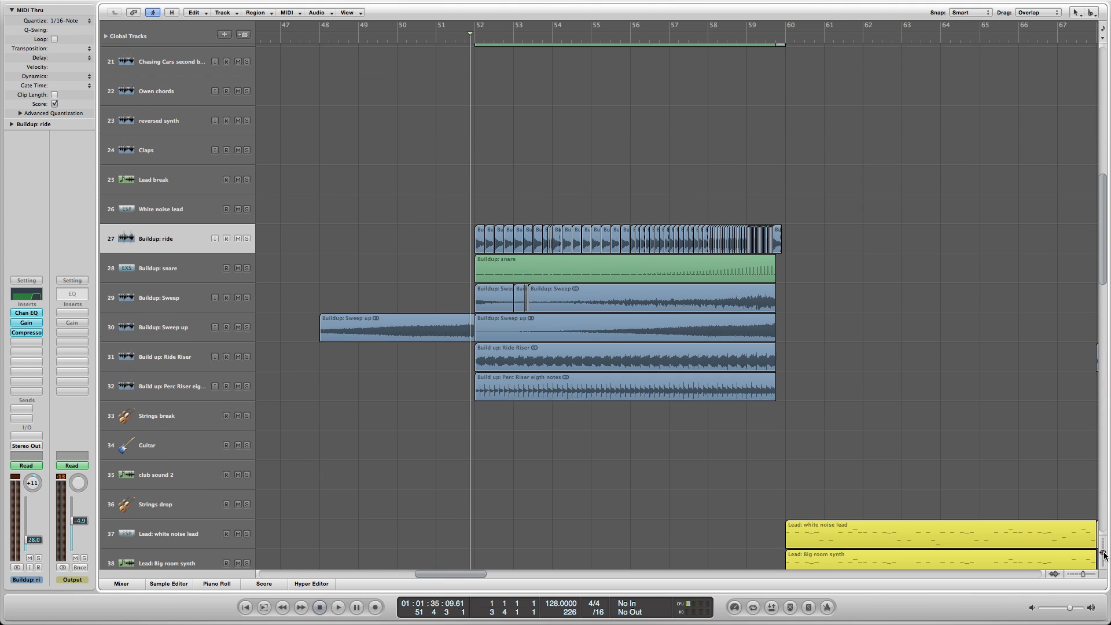
Play Buildup: snare soloed from just before bar 52 to bar 53, and remove its solo
left_click(187, 265)
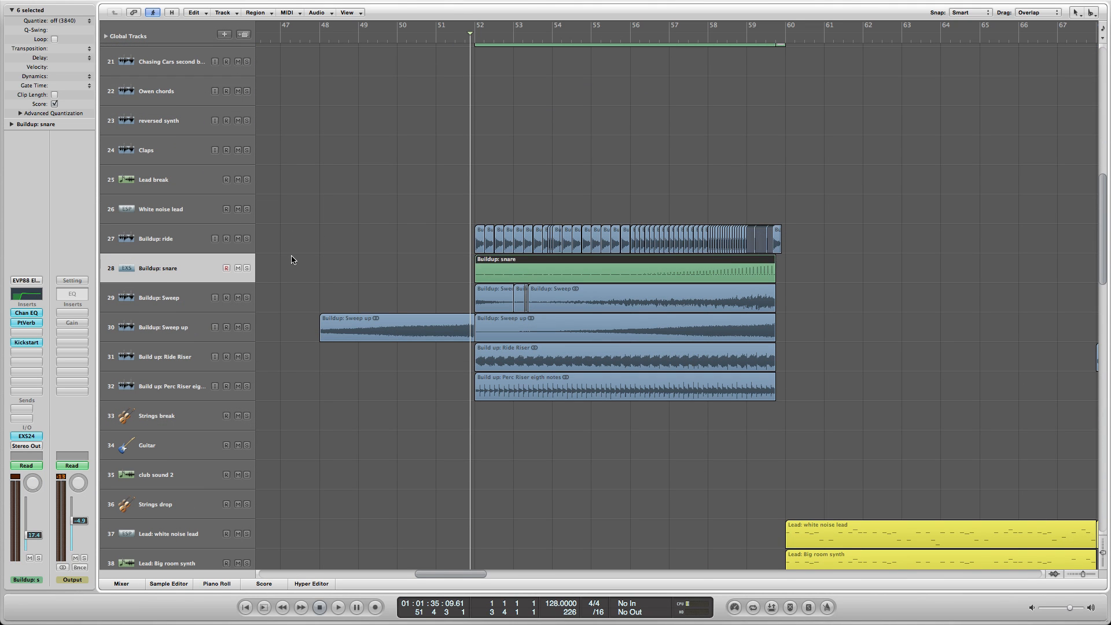
key("space")
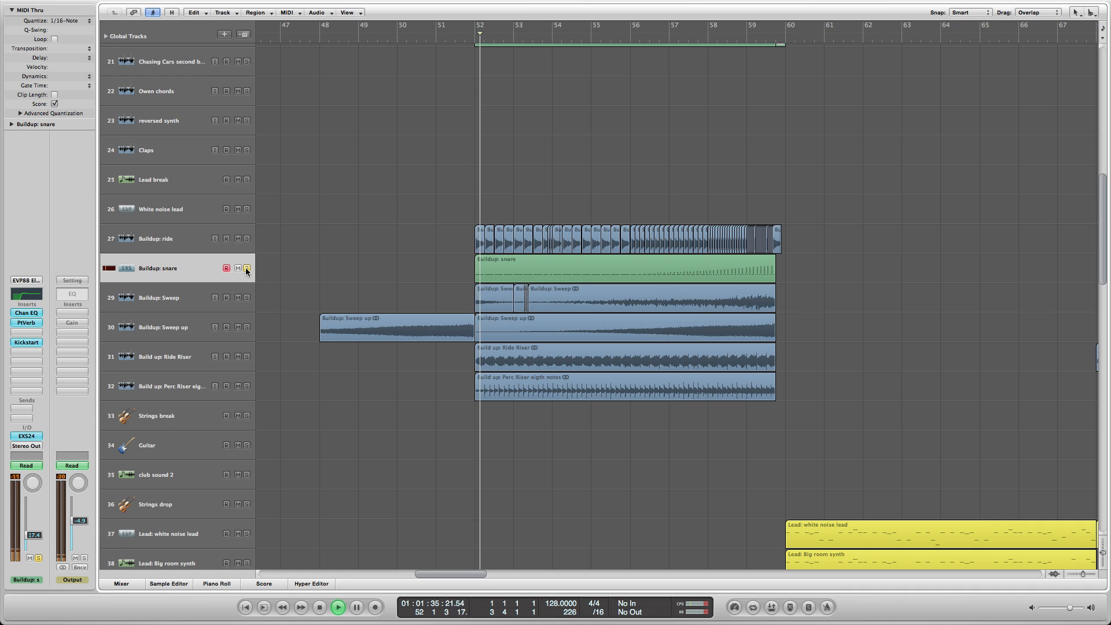
key("space")
left_click(247, 269)
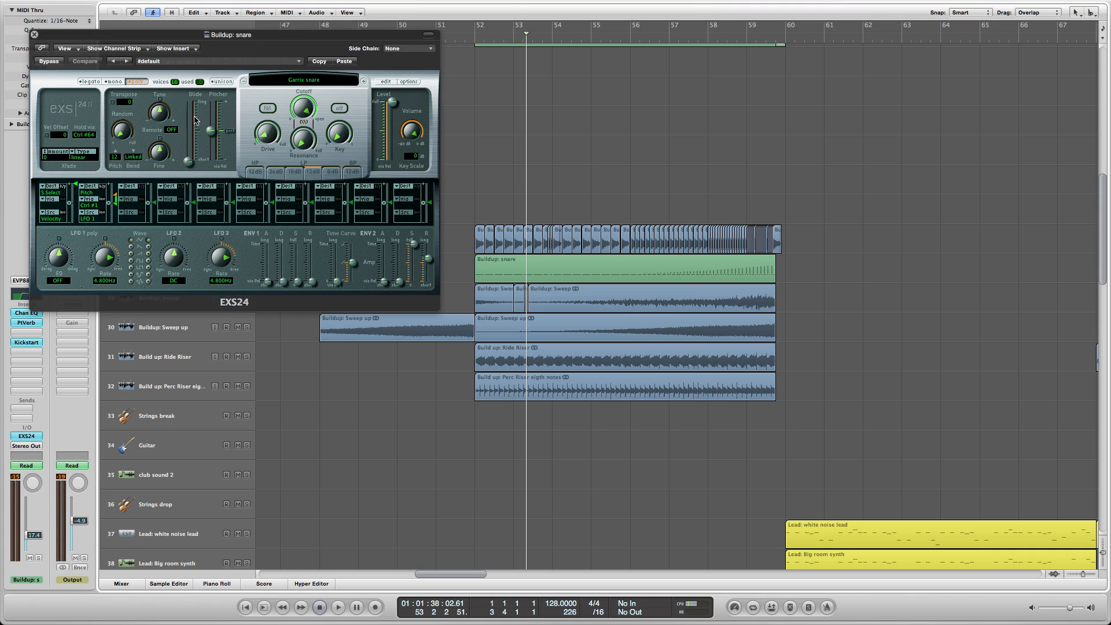
Inspect the EXS24 instrument on Buildup: snare, close it, and examine the track's PlatinumVerb reverb settings
left_click_drag(306, 37, 679, 175)
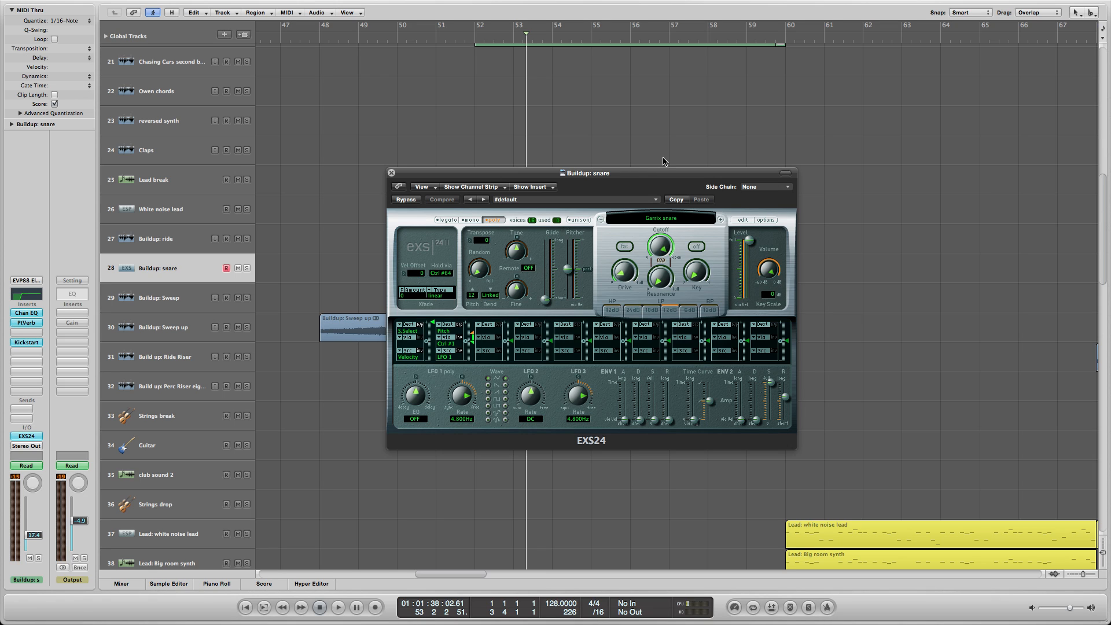
left_click(391, 172)
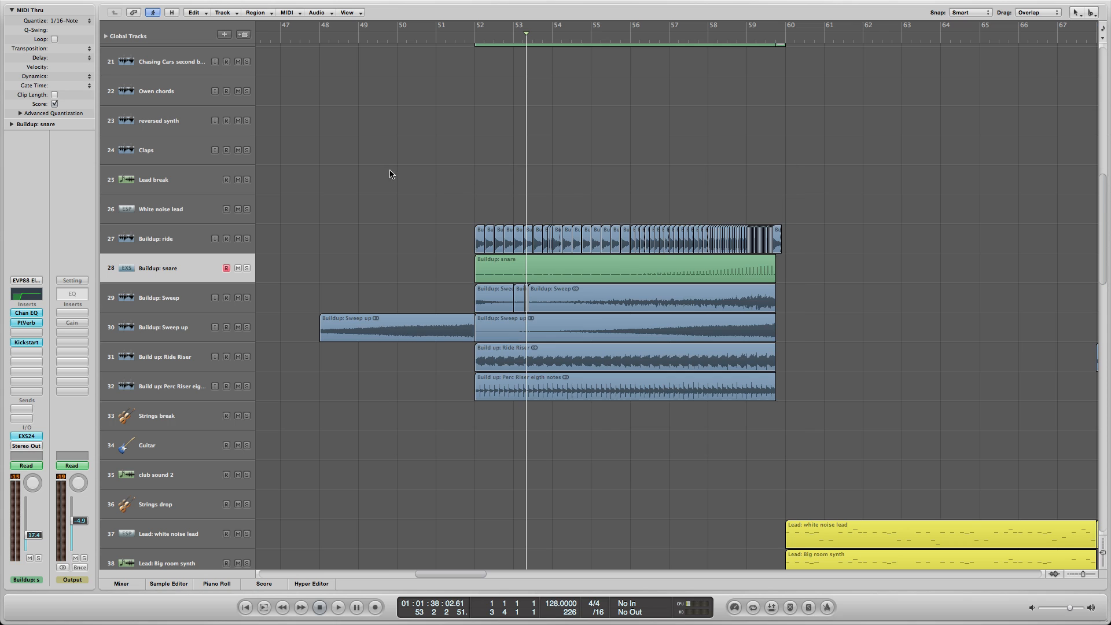
scroll(318, 238, "down", 3)
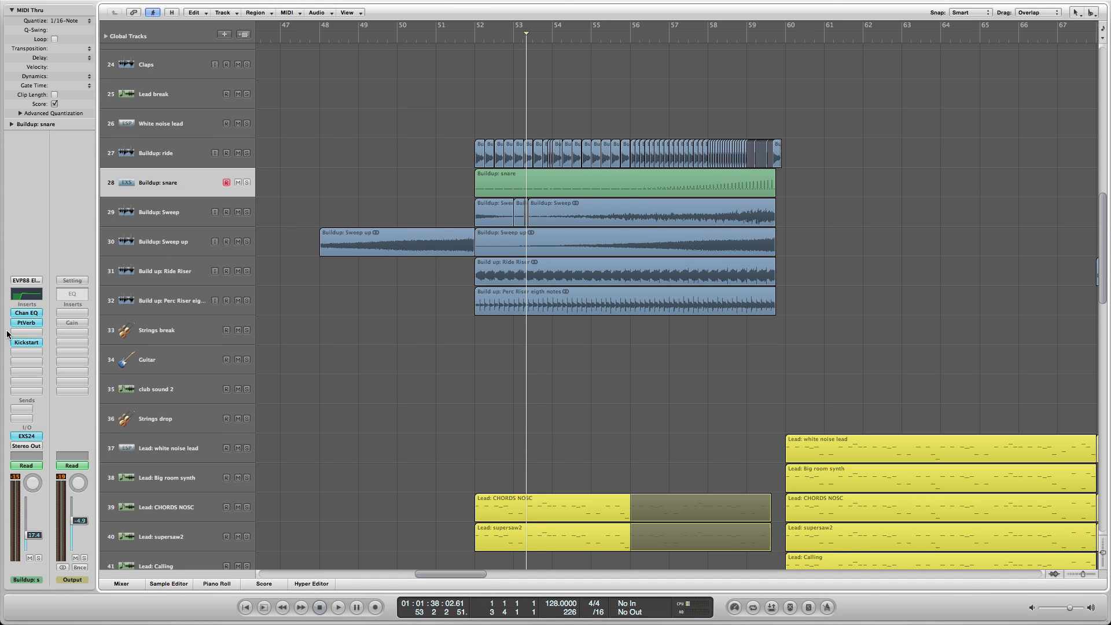
left_click(26, 323)
left_click_drag(249, 36, 627, 124)
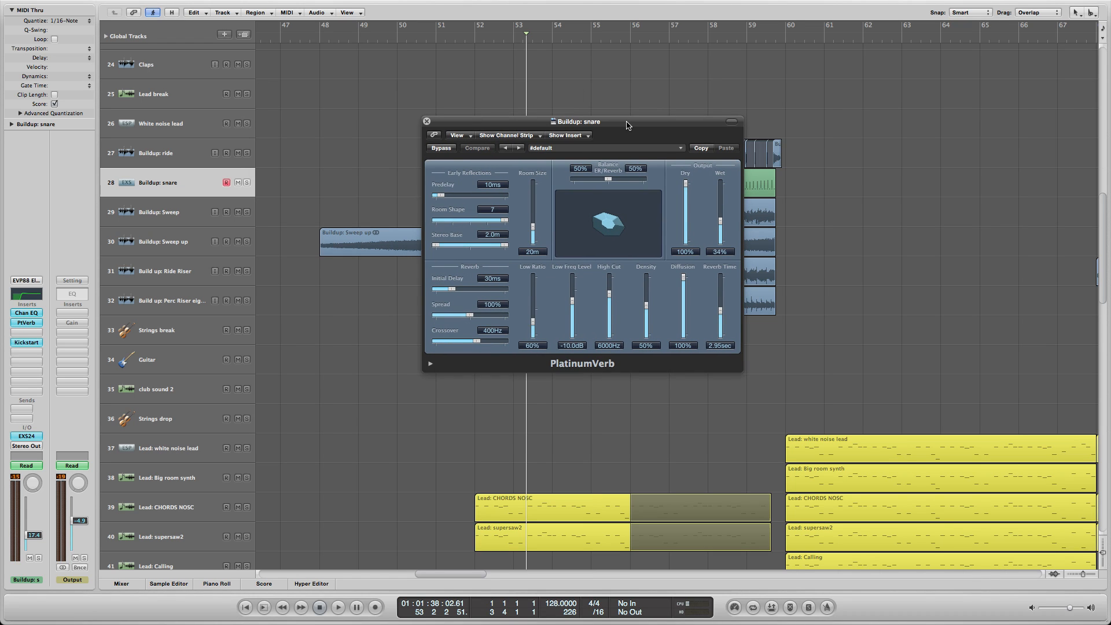
left_click_drag(576, 125, 565, 166)
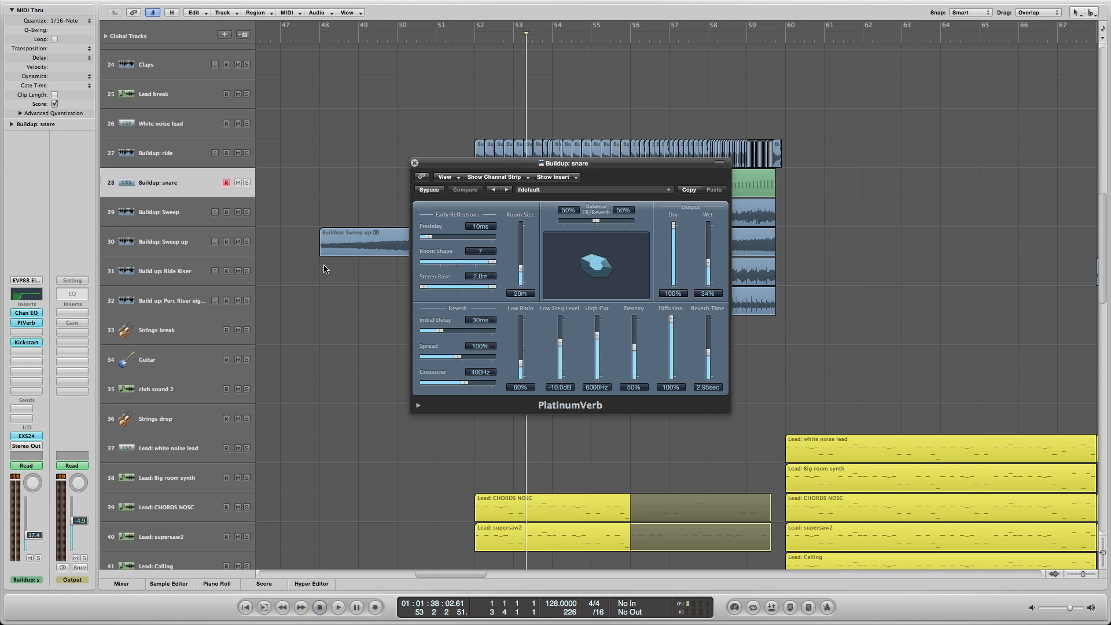
Insert ValhallaRoom after PlatinumVerb on Buildup: snare, bypass it, and close both reverb windows
left_click(26, 332)
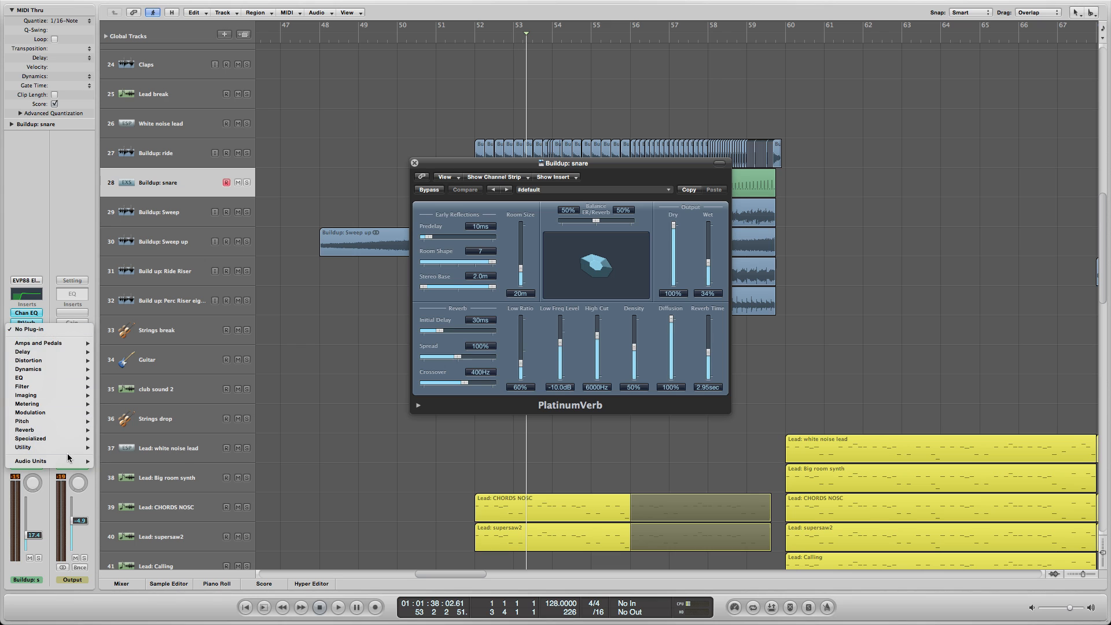
mouse_move(70, 461)
mouse_move(145, 531)
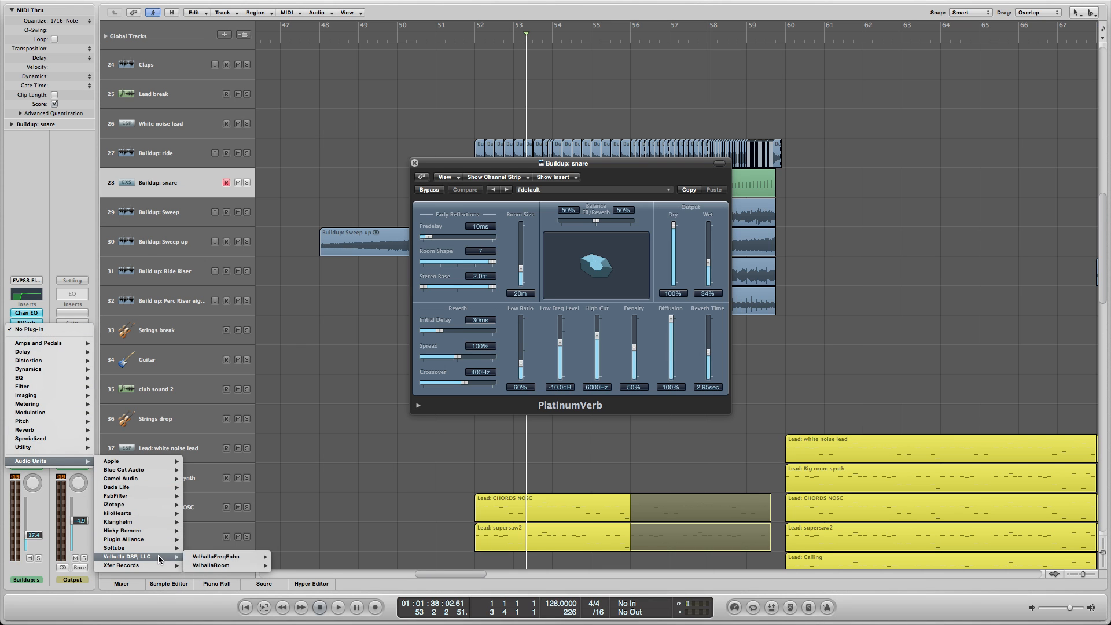
left_click(216, 566)
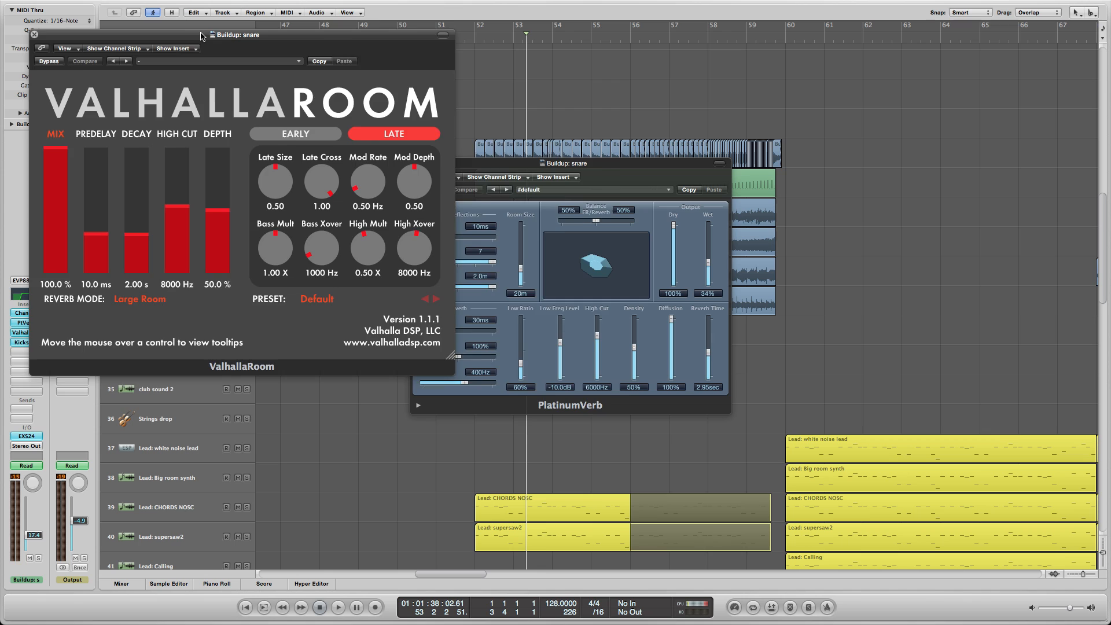
left_click_drag(177, 15, 362, 111)
left_click(216, 132)
left_click(207, 105)
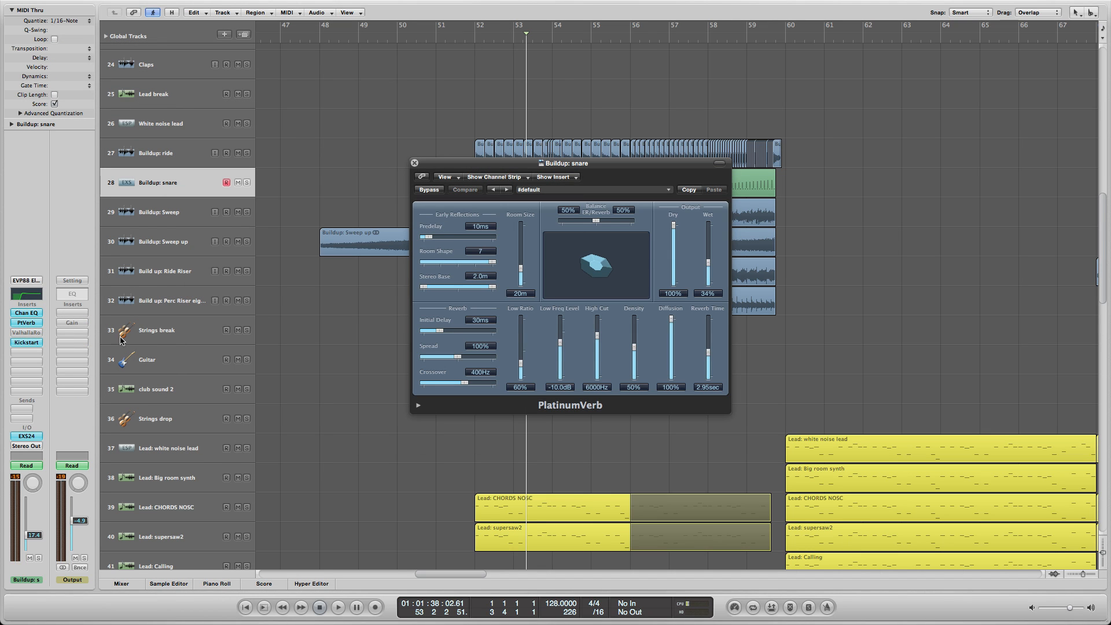
left_click_drag(425, 165, 413, 202)
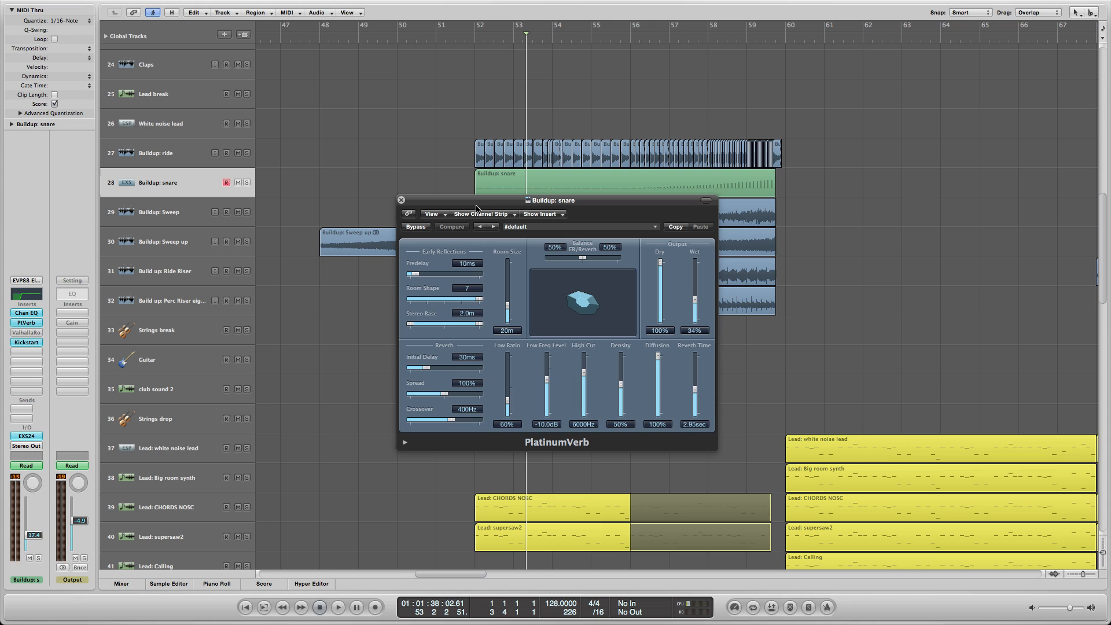
left_click(401, 200)
Select the Buildup: ride track, place the playhead just before bar 52, and mute the track
scroll(414, 212, "up", 3)
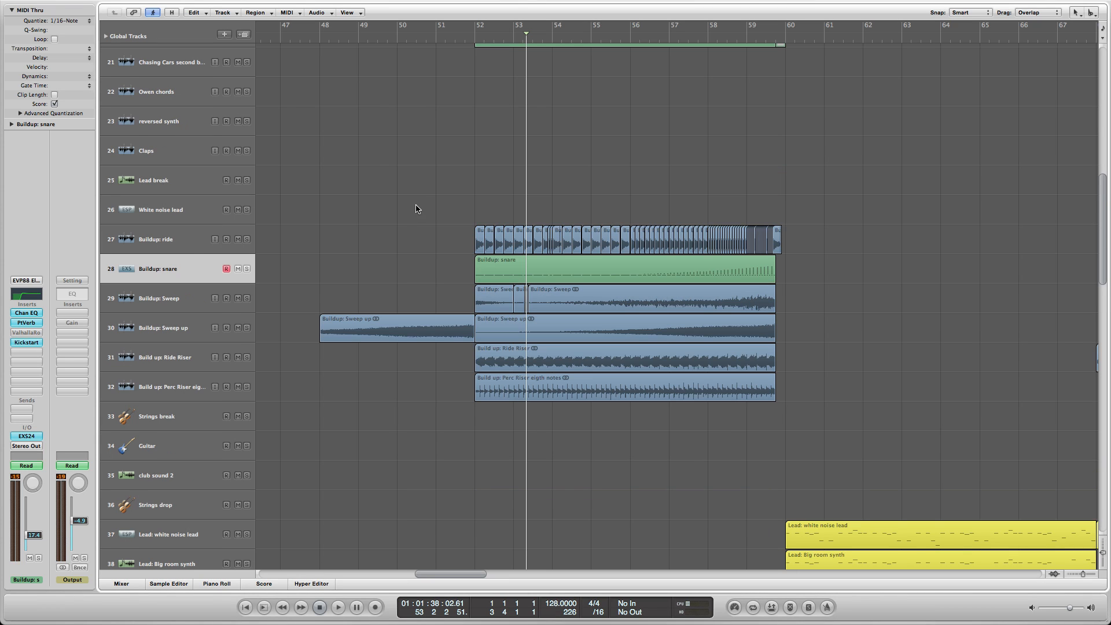
left_click(185, 246)
left_click(495, 218)
left_click(470, 39)
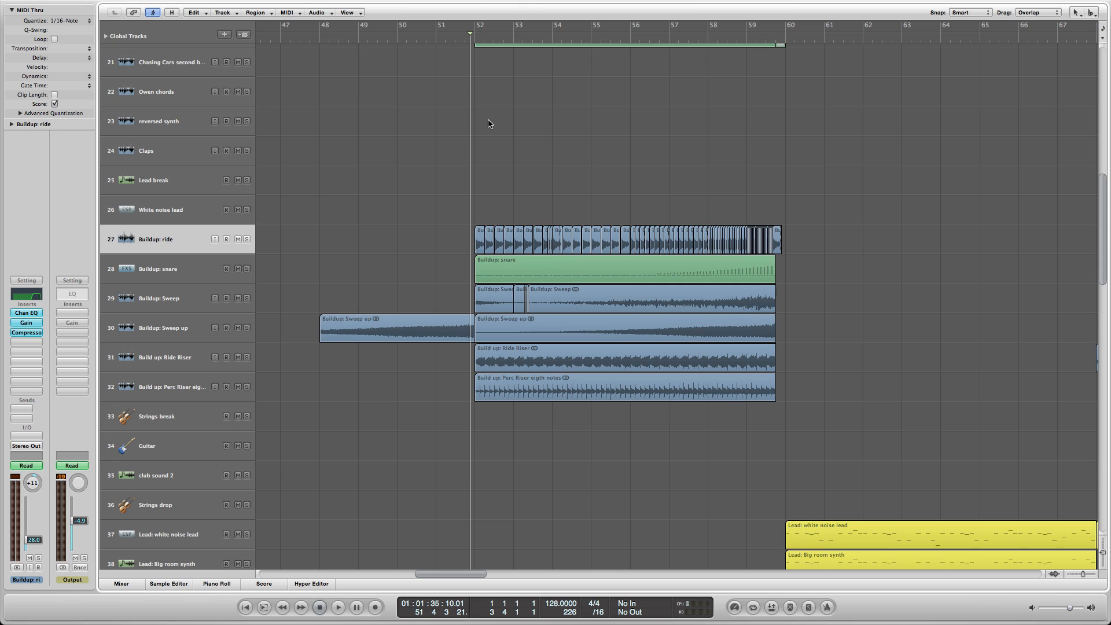
left_click(239, 239)
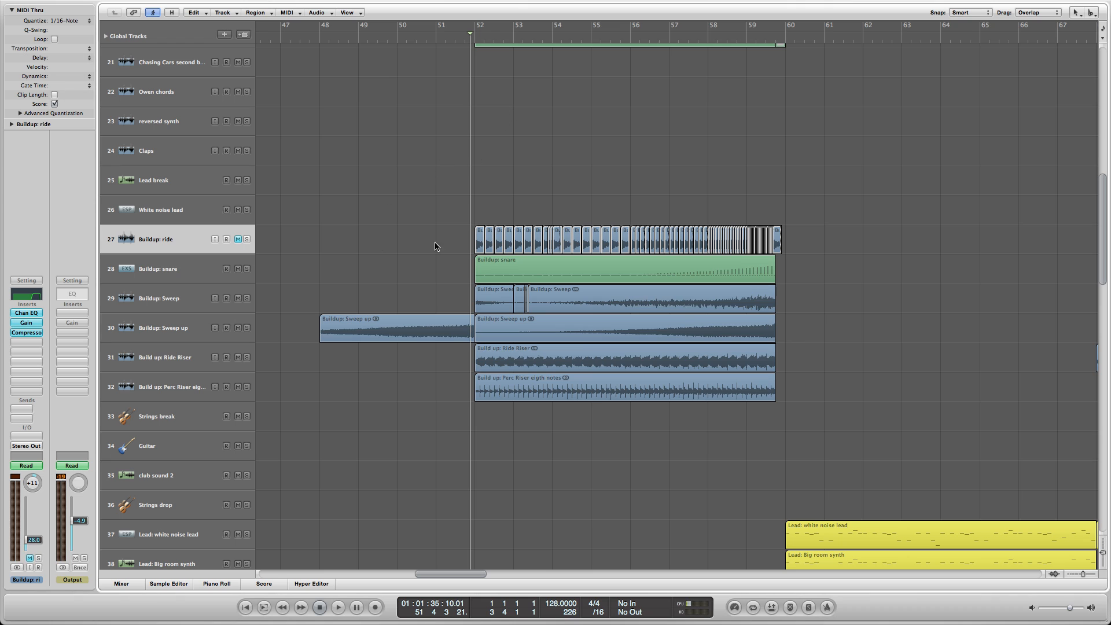
Play the buildup up to bar 57 with Buildup: ride muted, unmute the ride to compare, and stop
key("space")
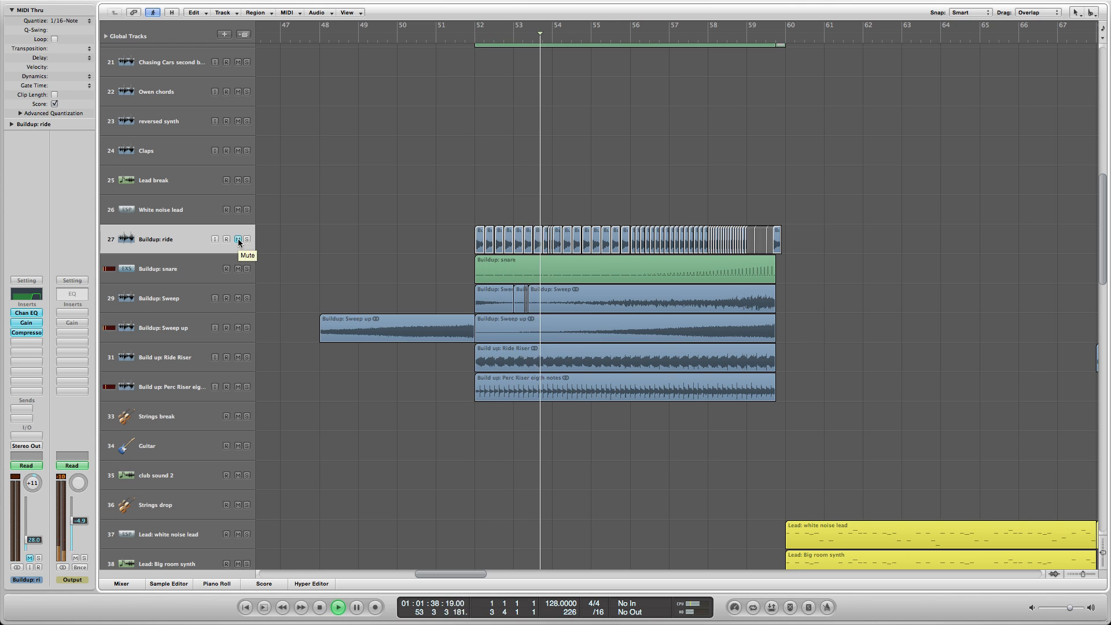
key("space")
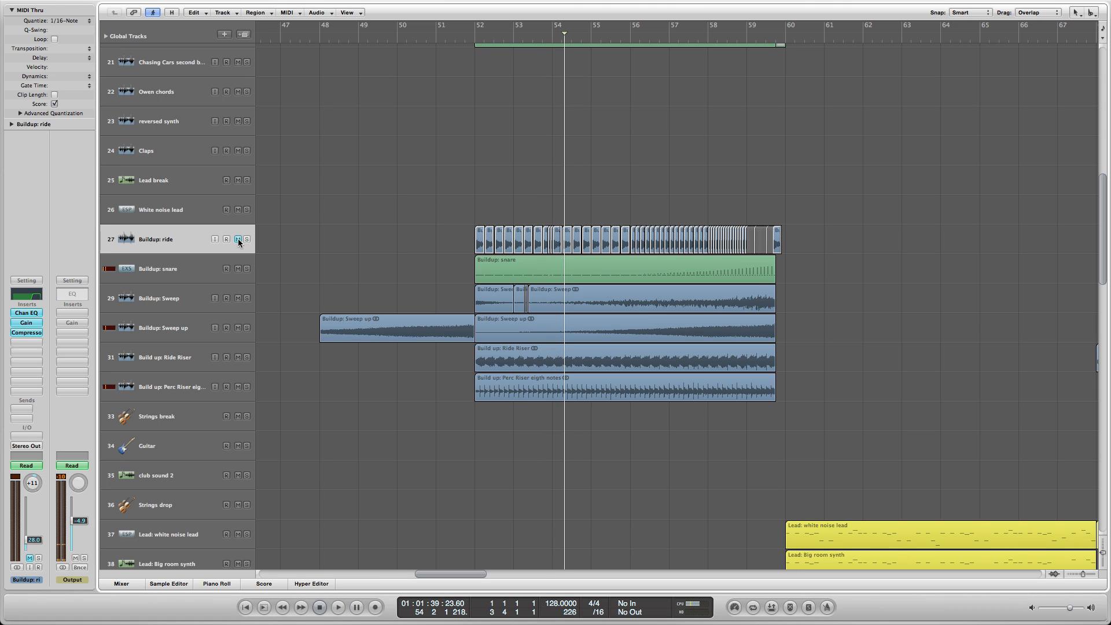
key("space")
left_click(238, 239)
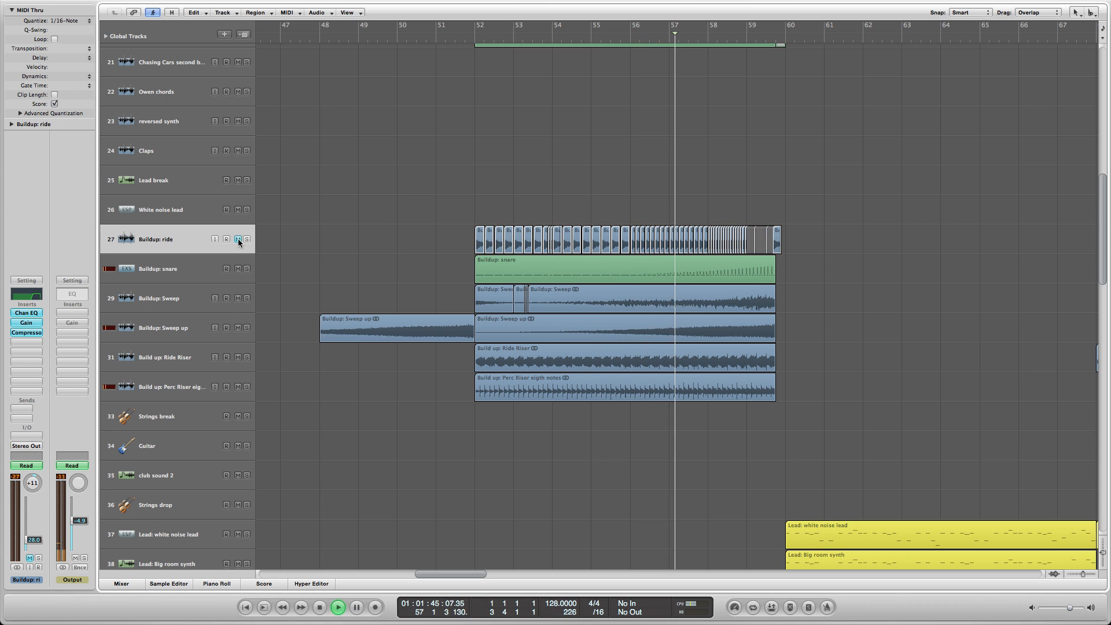
key("space")
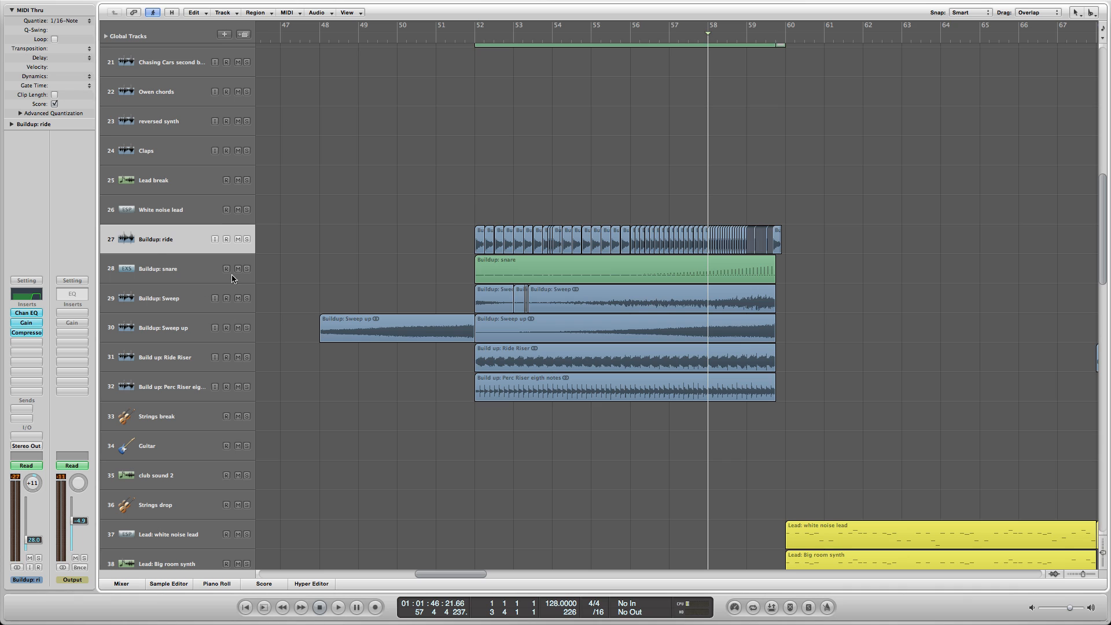
Solo Buildup: Sweep and Buildup: Sweep up and play them from about bar 57
left_click(196, 296)
scroll(471, 237, "down", 3)
left_click(827, 236)
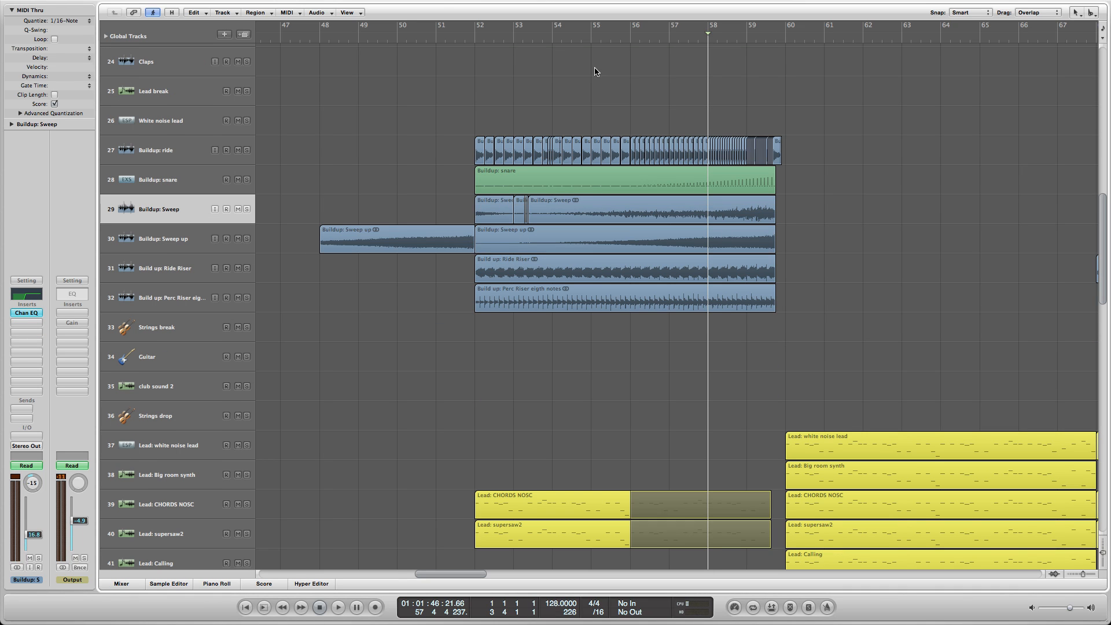
left_click(681, 38)
left_click_drag(247, 209, 251, 253)
key("space")
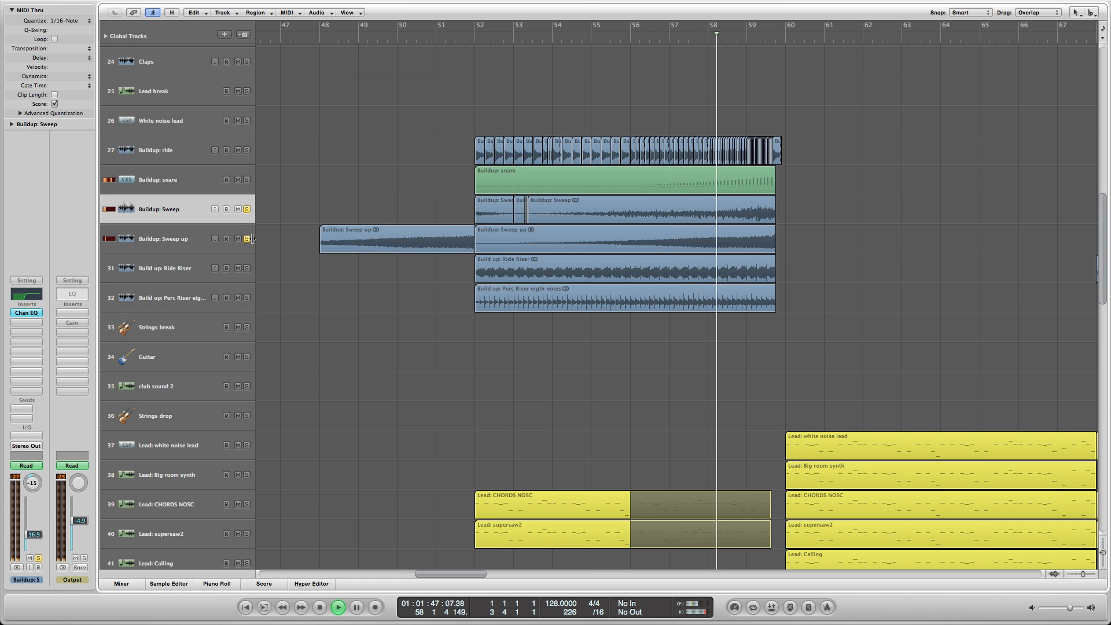
Compare the two sweeps by toggling the solo on Buildup: Sweep, stop in bar 59, and clear both solos
left_click(247, 209)
left_click(247, 209)
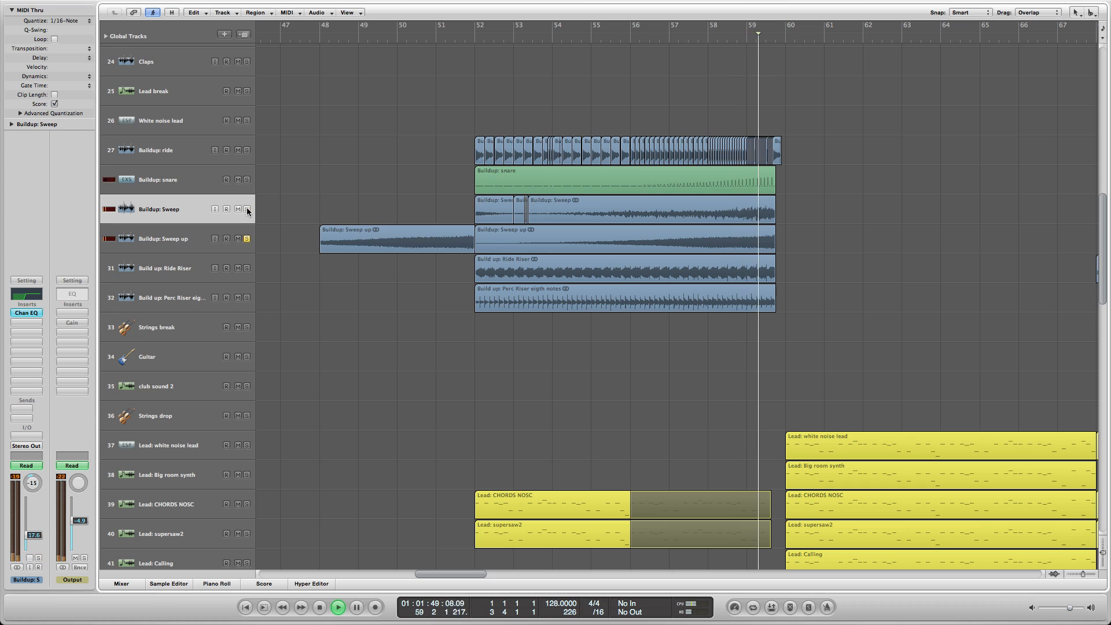
key("space")
left_click(246, 238)
left_click(246, 209)
Select and solo the Build up: Ride Riser track with the playhead in bar 53
left_click(181, 271)
left_click(294, 284)
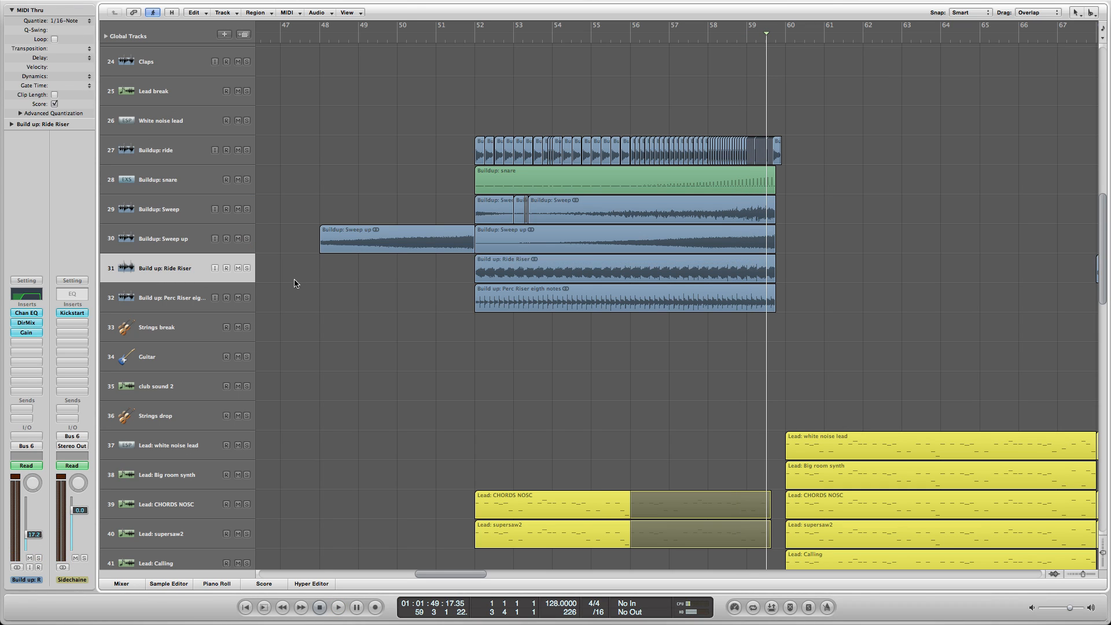
left_click(529, 49)
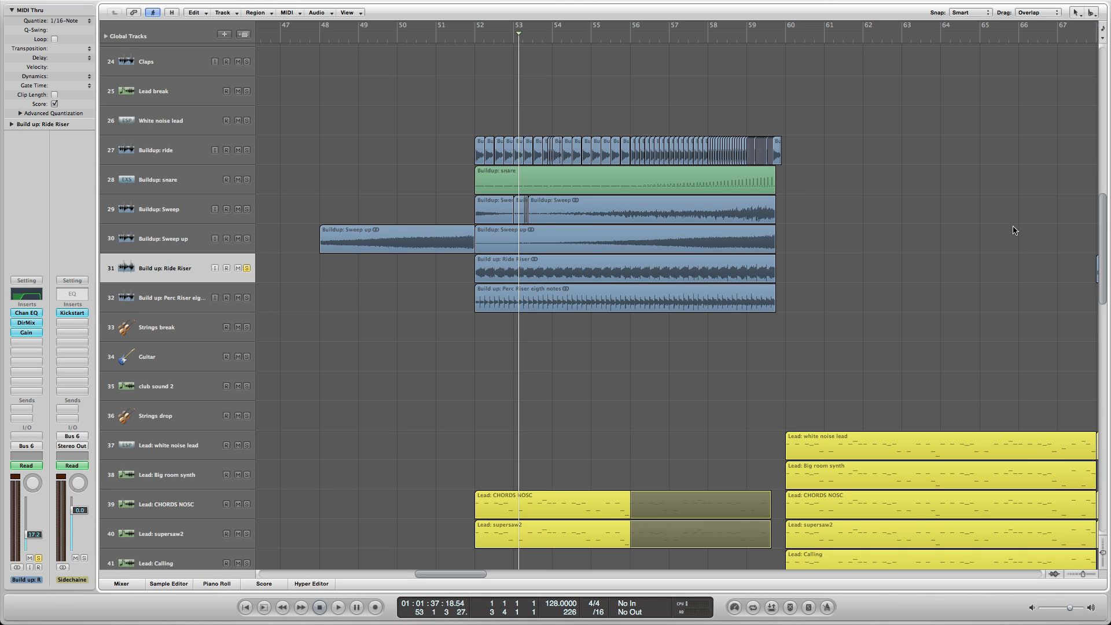
Play the soloed Build up: Ride Riser from bar 53, clear its solo during playback, and stop at bar 57
key("space")
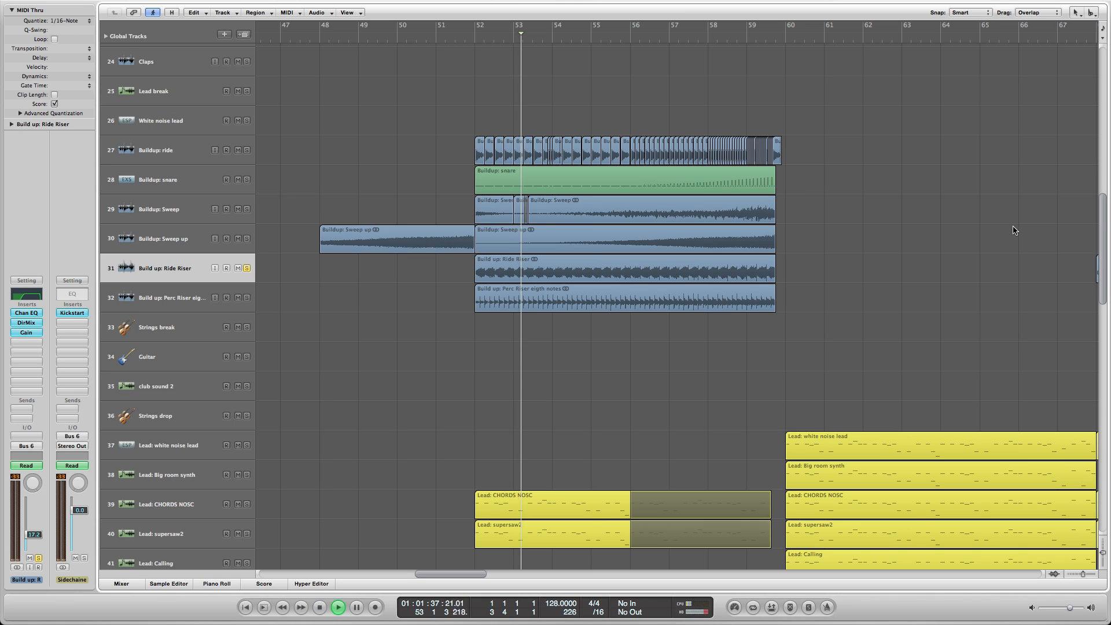
left_click(247, 268)
key("space")
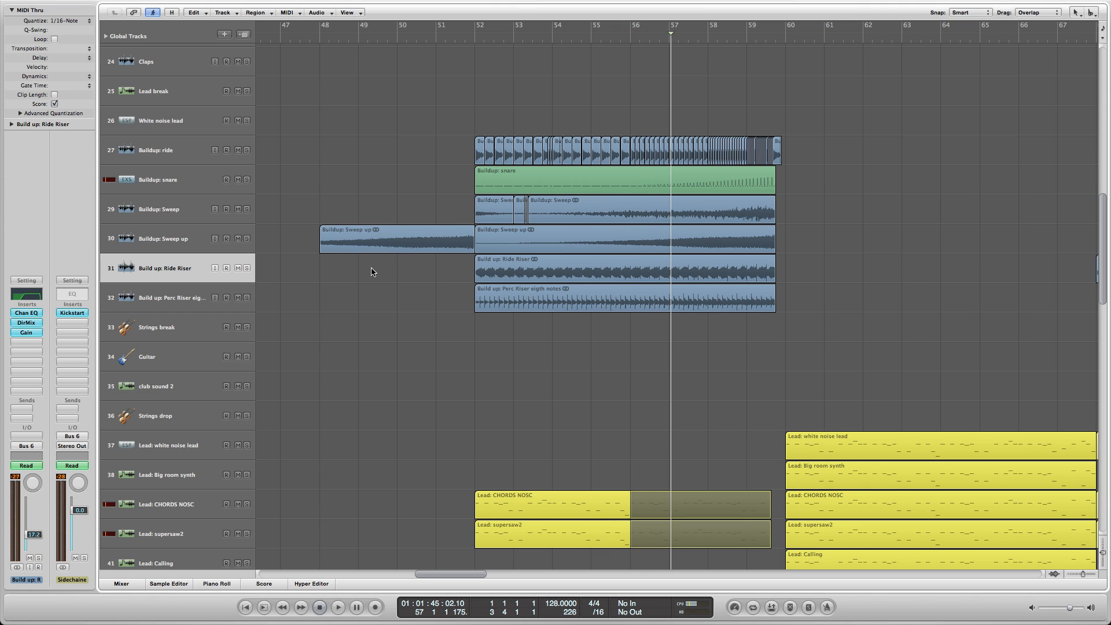
Solo the Build up: Perc Riser track, play it from bar 57 to bar 58, and clear its solo
scroll(405, 329, "down", 2)
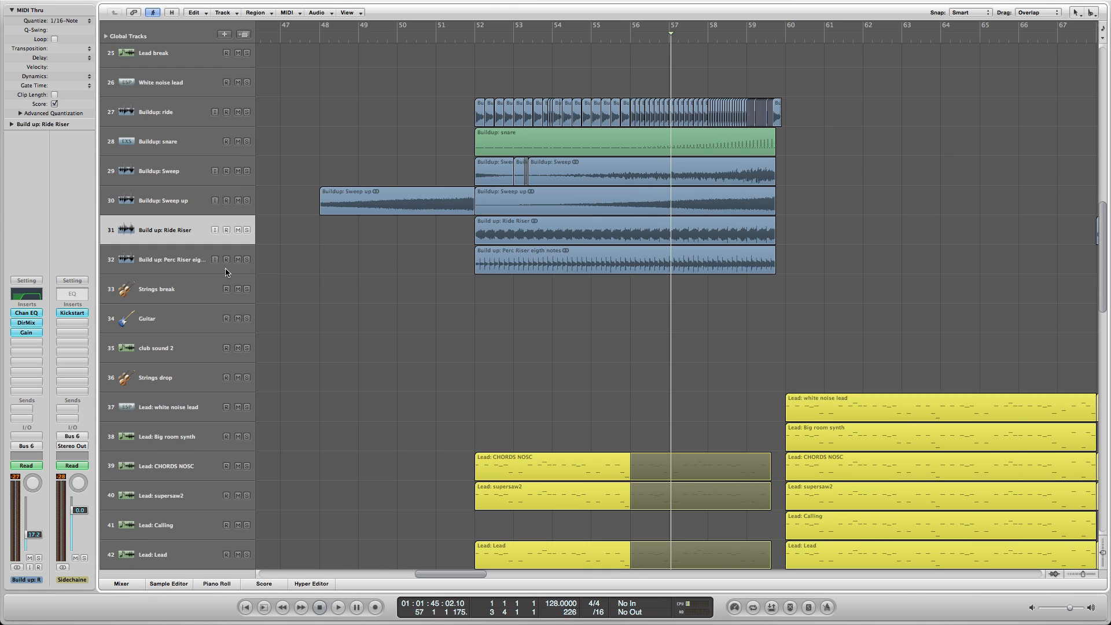
left_click(185, 261)
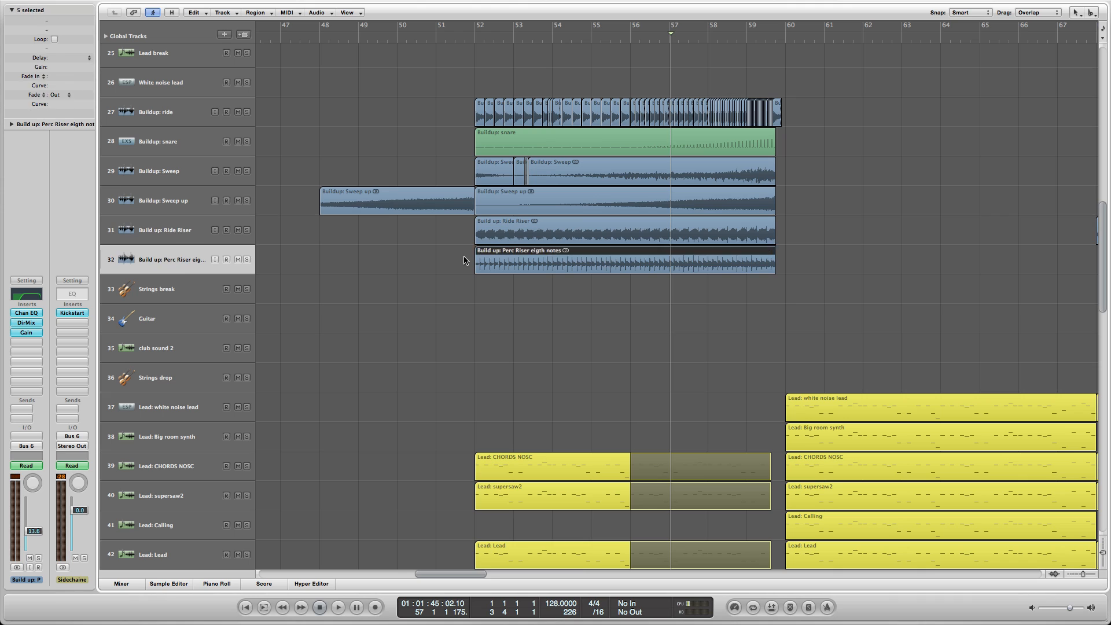
left_click(246, 260)
key("space")
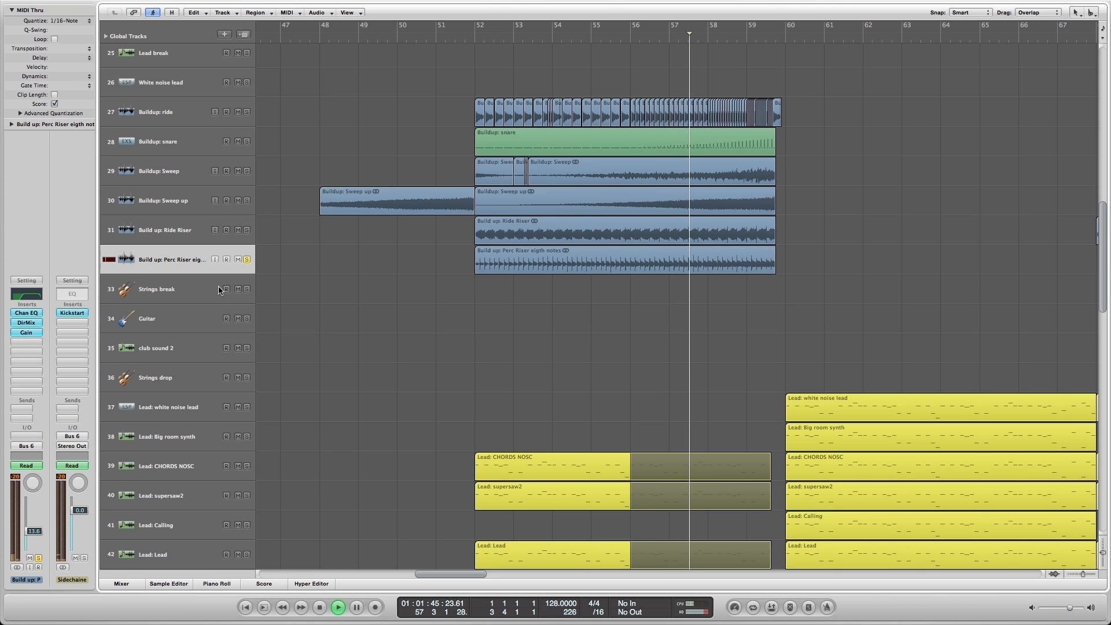
key("space")
left_click(247, 261)
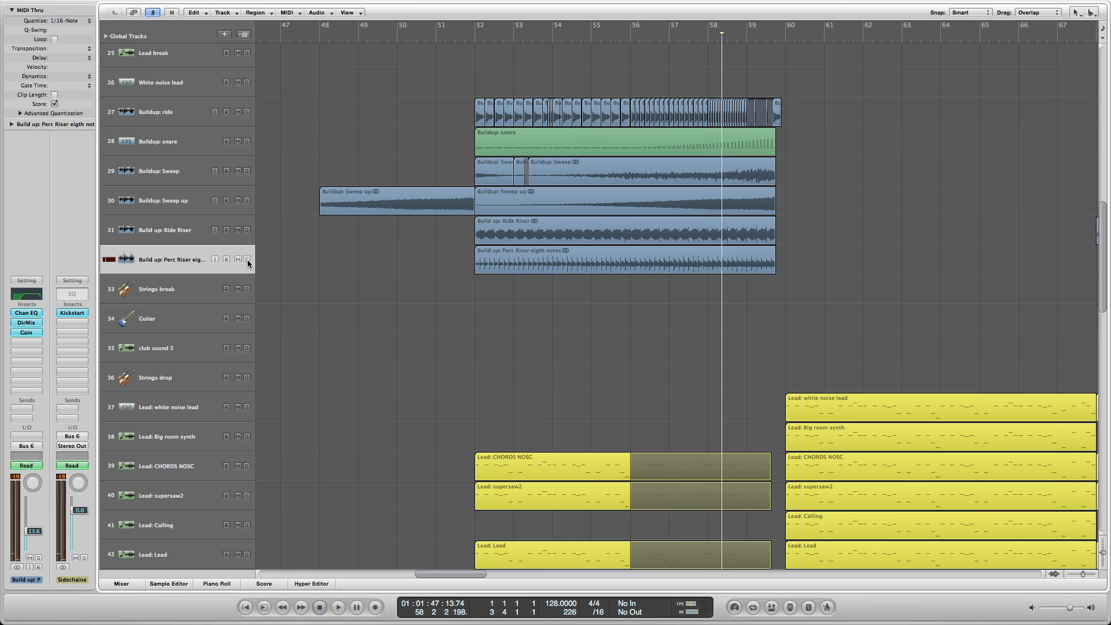
Check the output routing of the Ride Riser and Perc Riser tracks, keeping Ride Riser on Bus 6 (Sidechained fx)
left_click(166, 230)
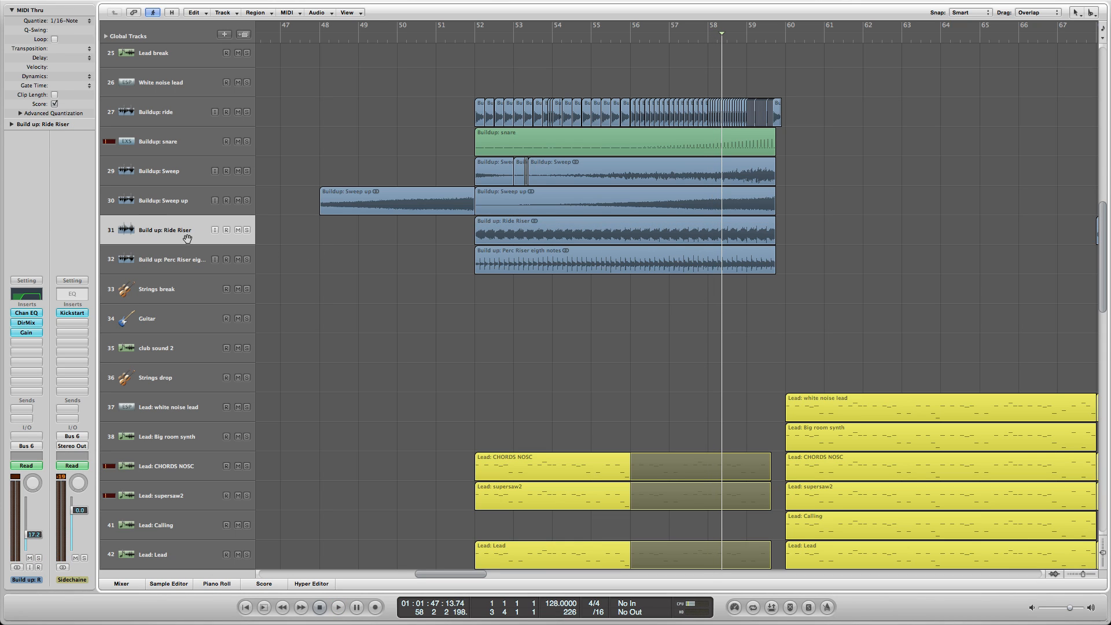
left_click(201, 260)
left_click(438, 324)
left_click(35, 445)
mouse_move(50, 487)
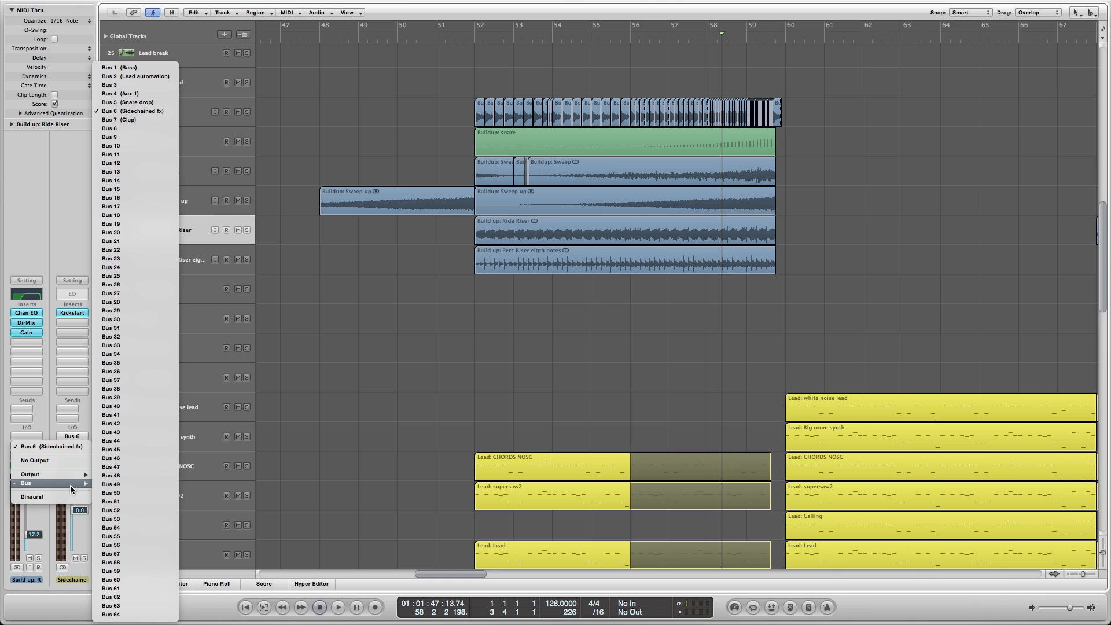
left_click(121, 111)
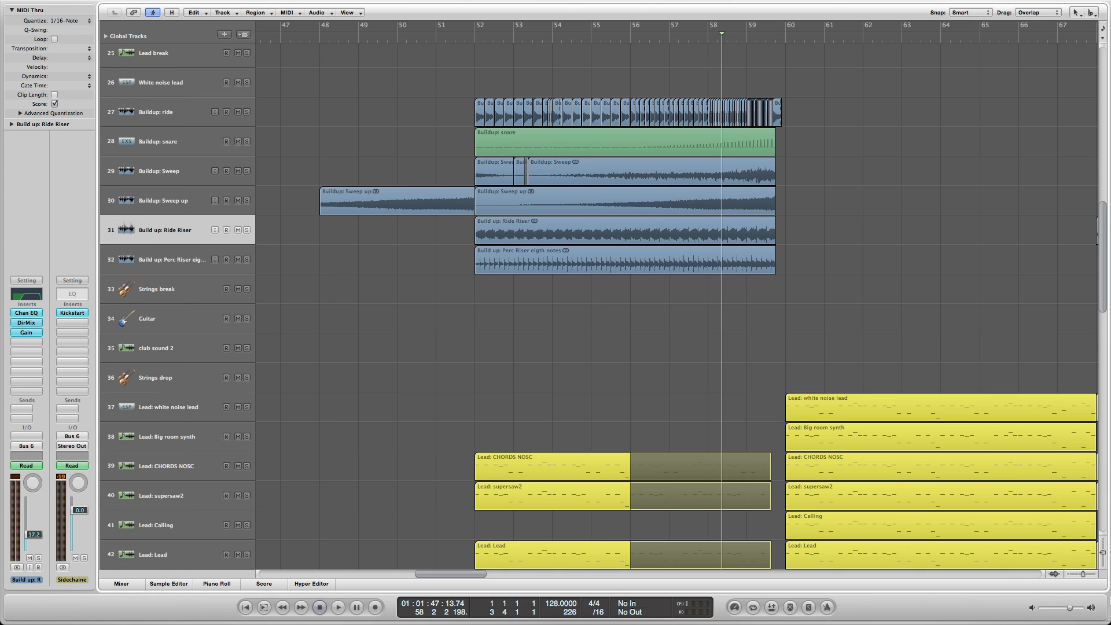
Open Kickstart on the Sidechained fx bus, examine its mix and ducking curve, and close it
left_click(1068, 575)
left_click(626, 41)
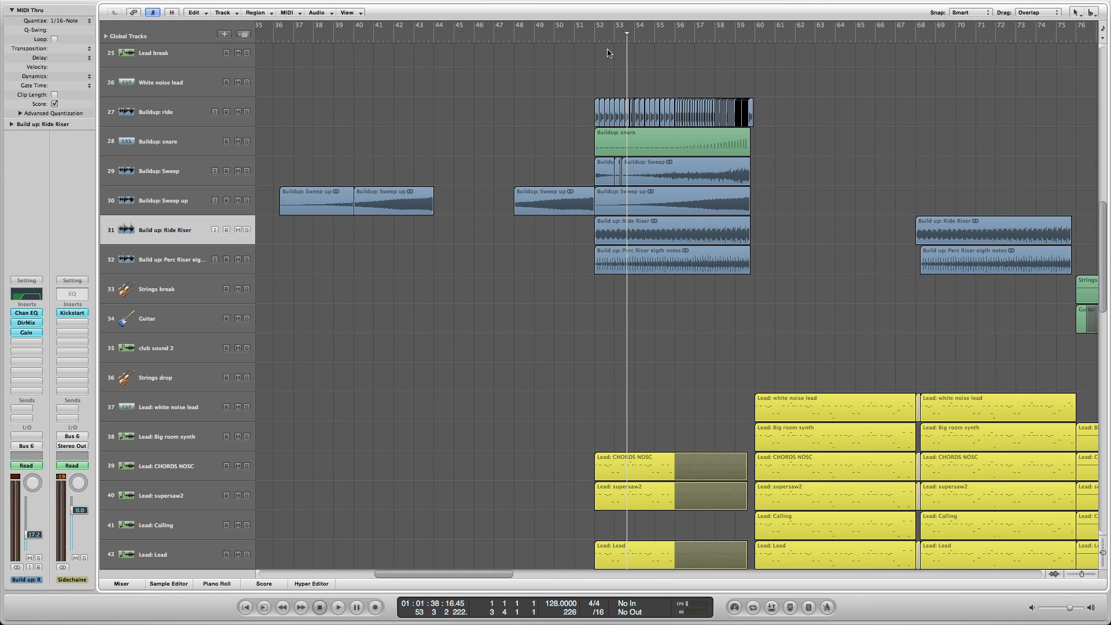
left_click(71, 315)
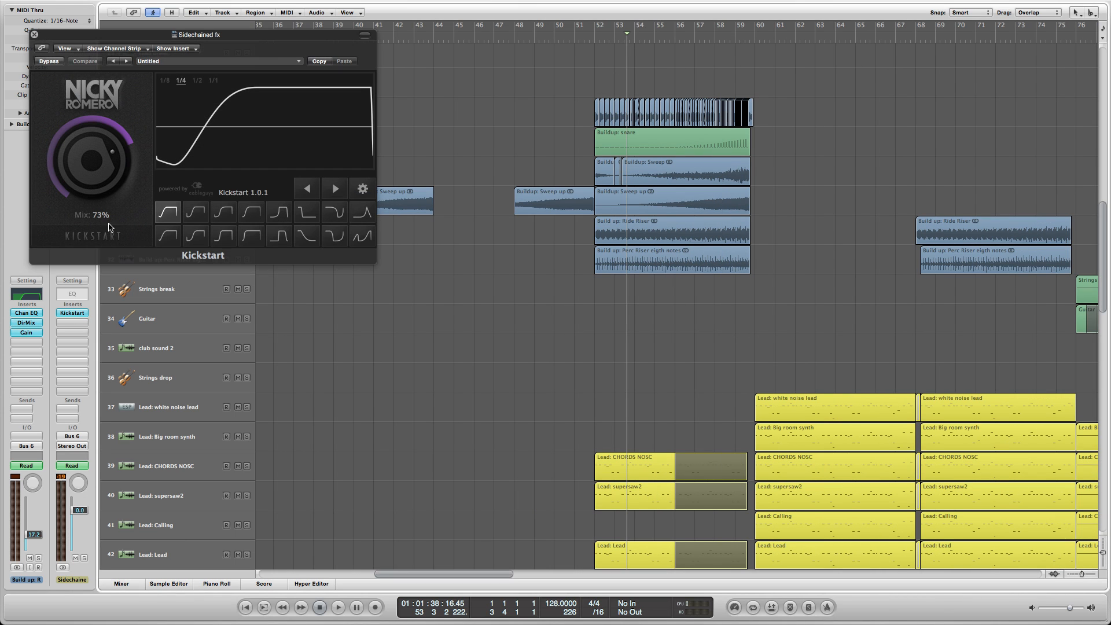
left_click_drag(183, 36, 620, 227)
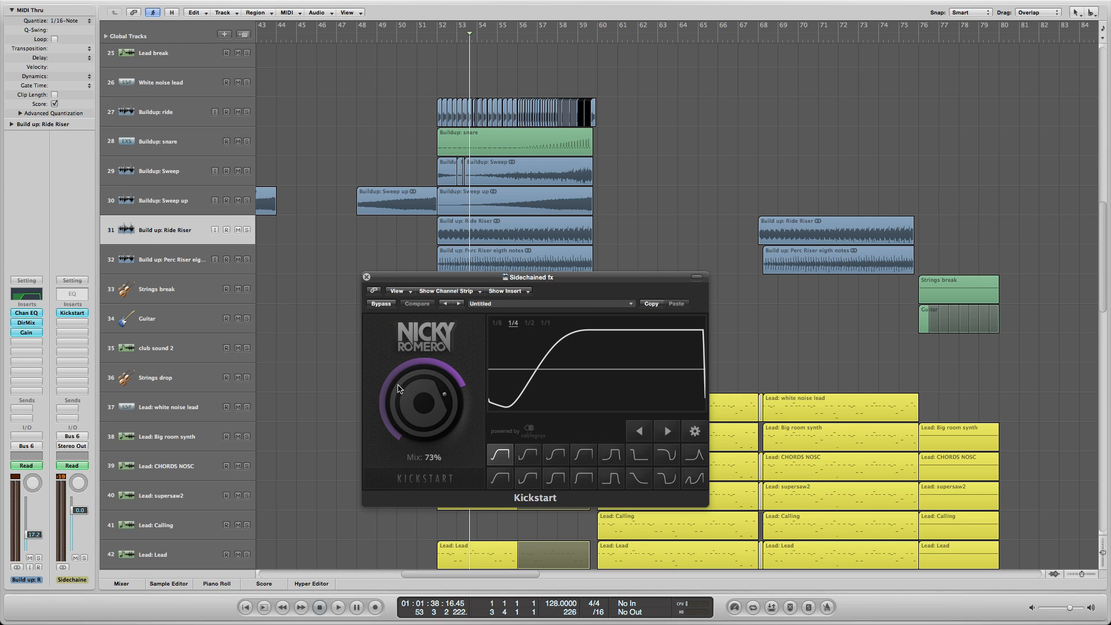
left_click(367, 278)
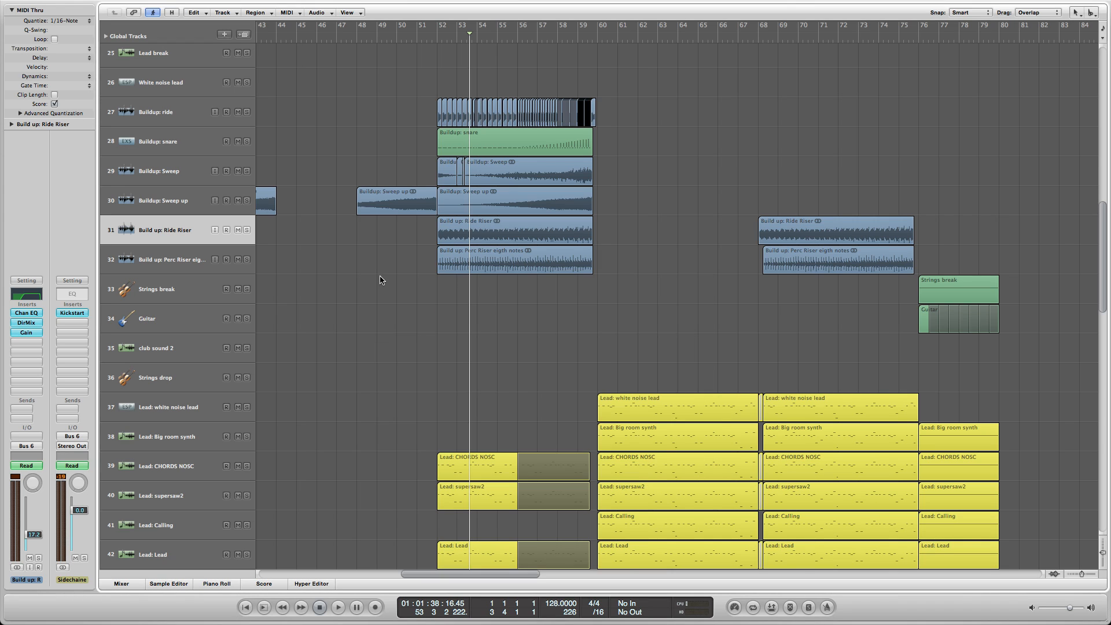
Play both risers soloed from bar 55, toggle the Sidechained fx bus's Kickstart bypass to compare, stop, and clear the solos
left_click(497, 42)
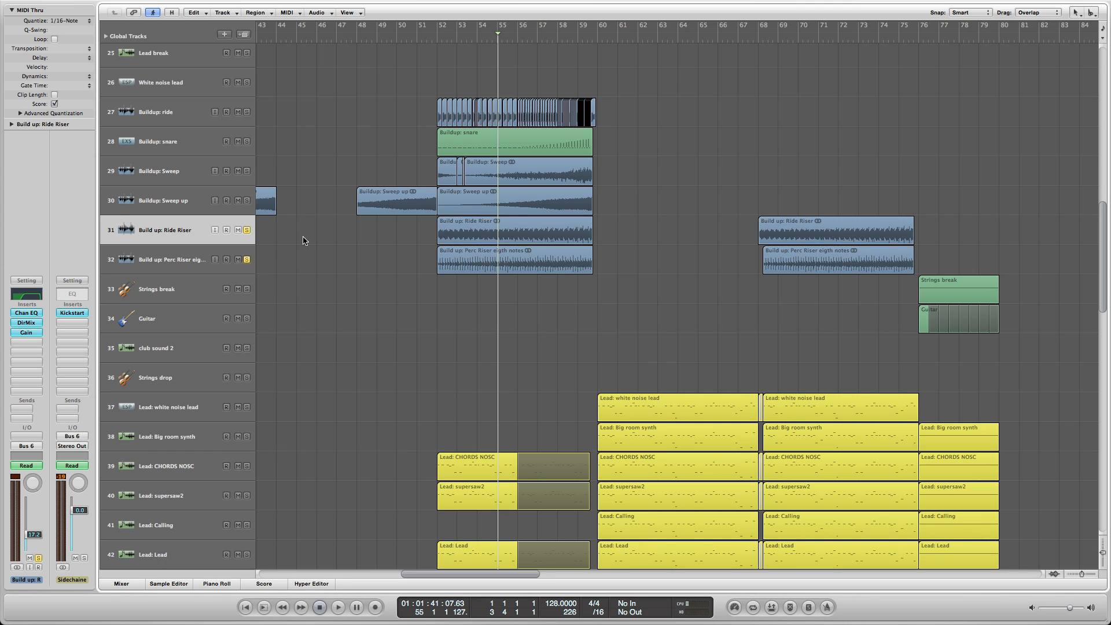
key("space")
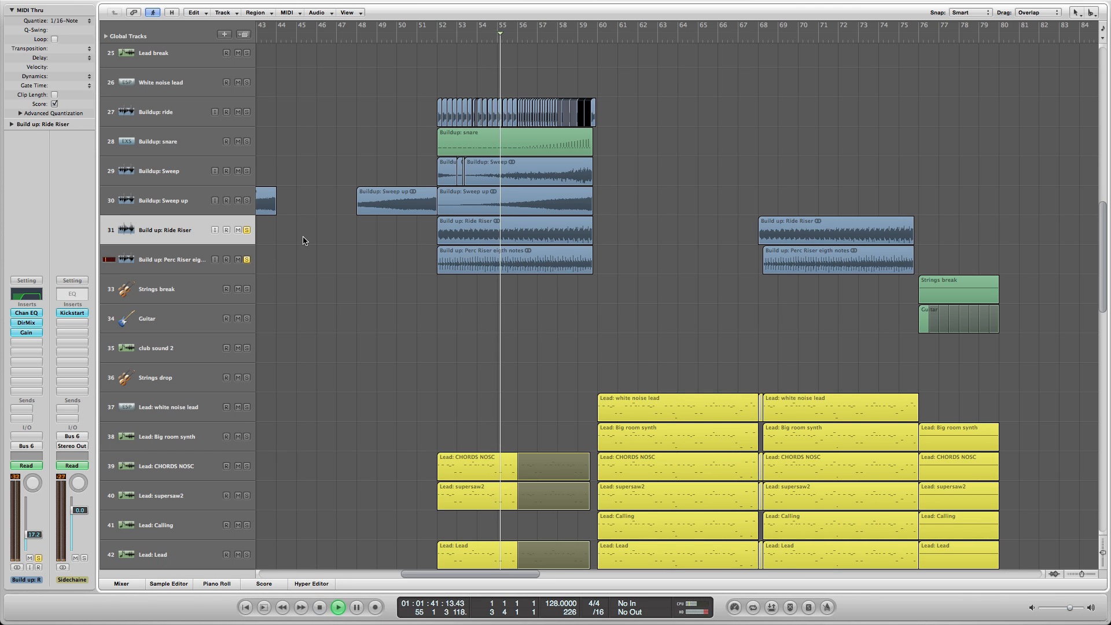
left_click(77, 314, "alt")
left_click(77, 313, "alt")
key("space")
left_click(246, 259)
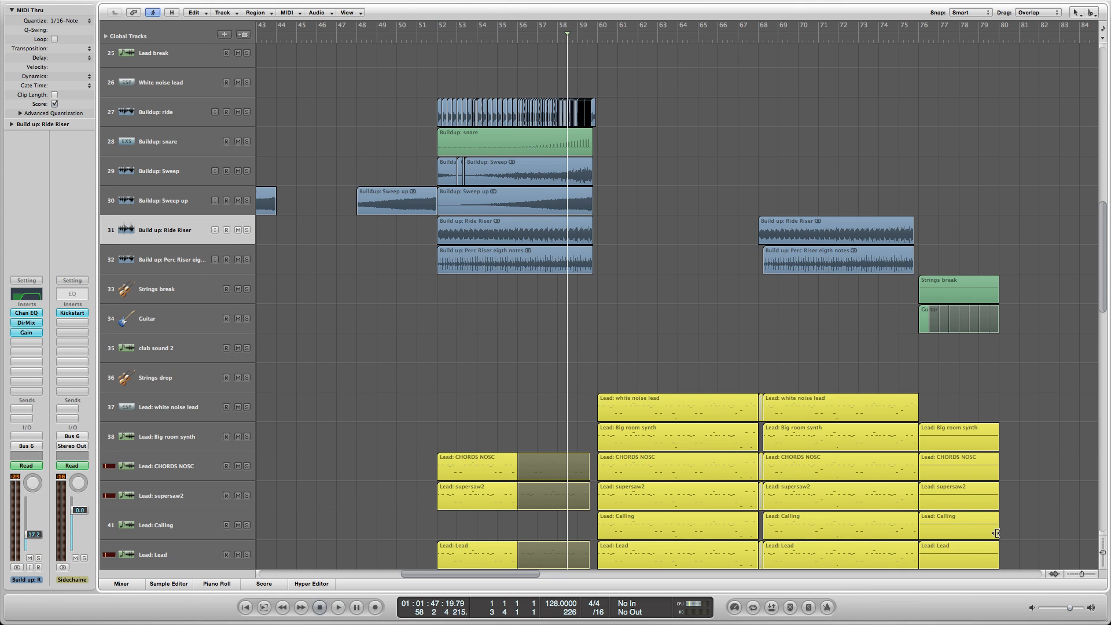
Bring the drop and effect tracks into view and select Drop: White Noise Groove
left_click(1104, 552)
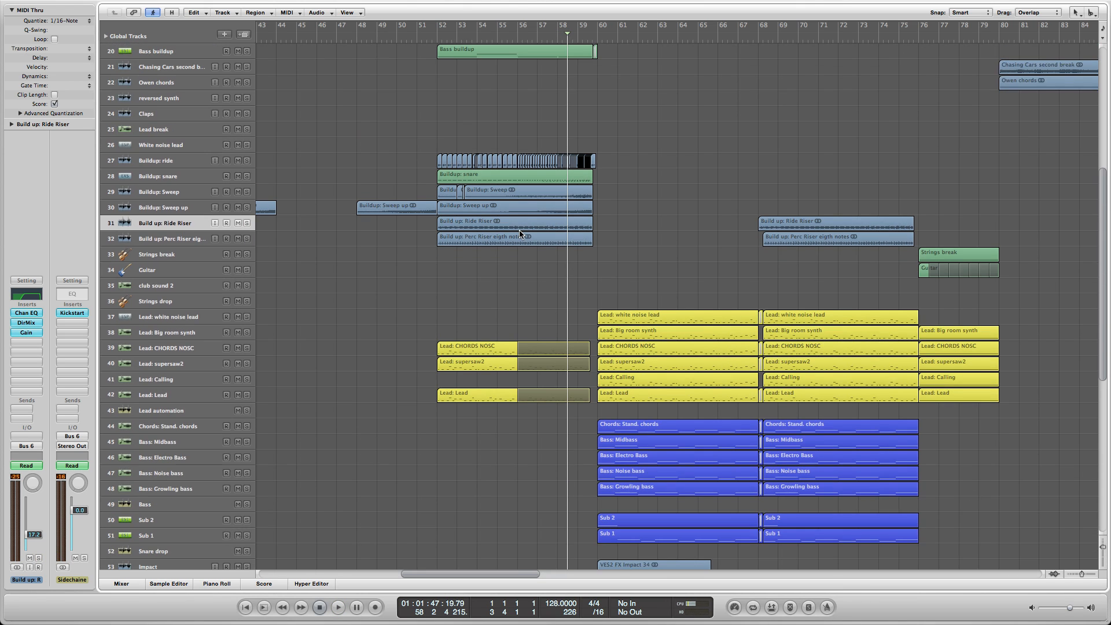
scroll(515, 232, "down", 5)
scroll(290, 271, "down", 4)
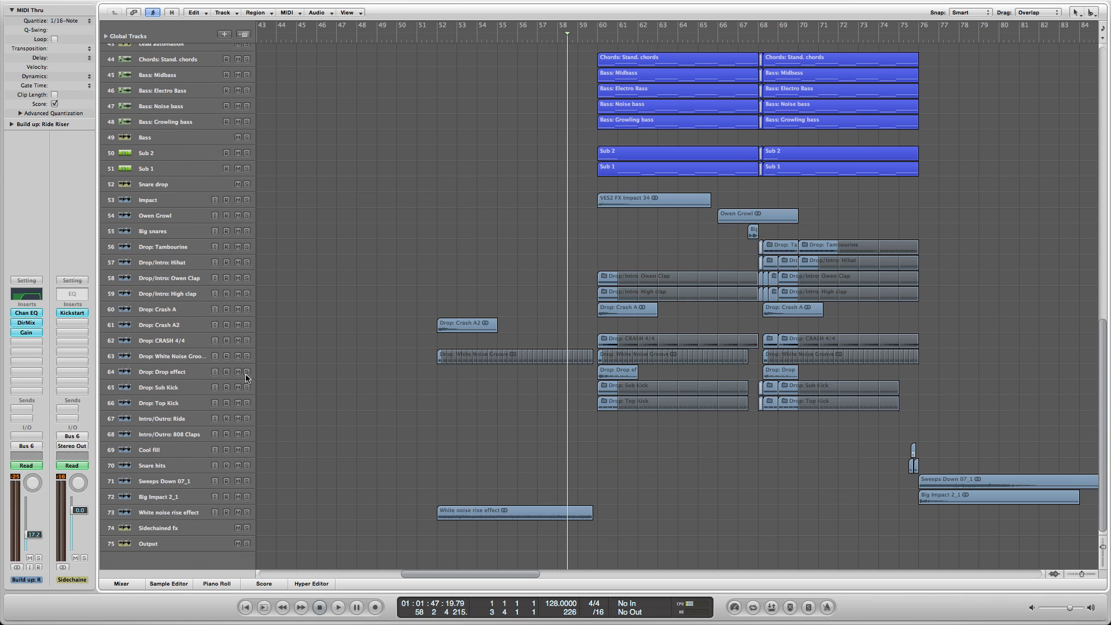
left_click(175, 356)
left_click(405, 305)
Solo the White noise rise effect track, play it from around bar 52, stop in bar 54, and clear its solo
left_click(452, 38)
key("ctrl+Right")
key("ctrl+Right")
left_click_drag(384, 483, 761, 524)
left_click(247, 513)
key("space")
left_click(290, 470)
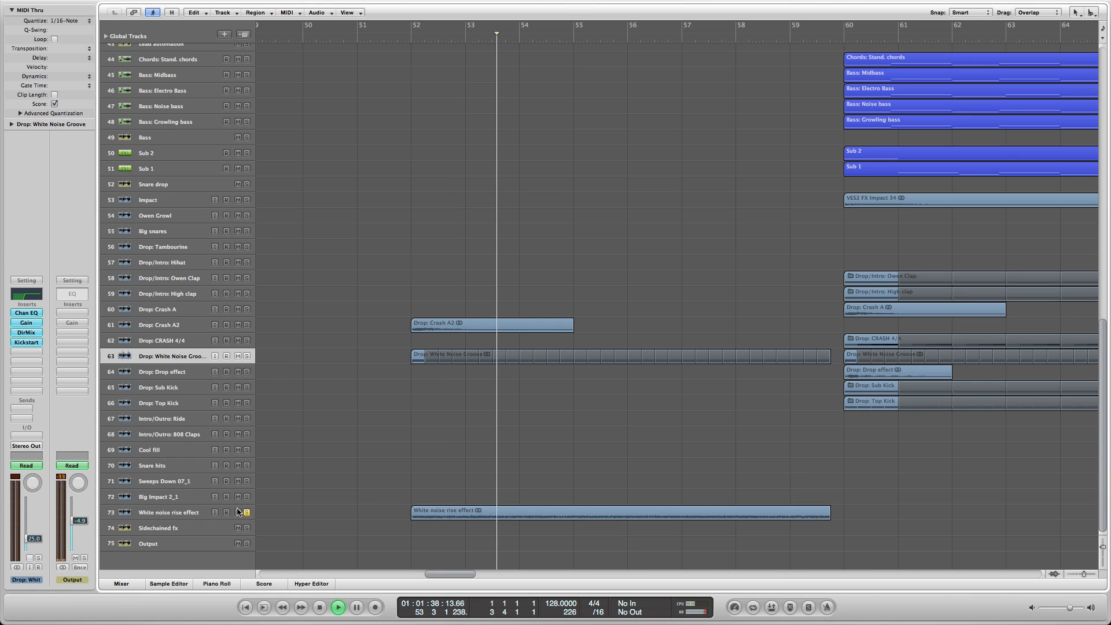
key("space")
left_click(247, 513)
left_click_drag(359, 485, 818, 500)
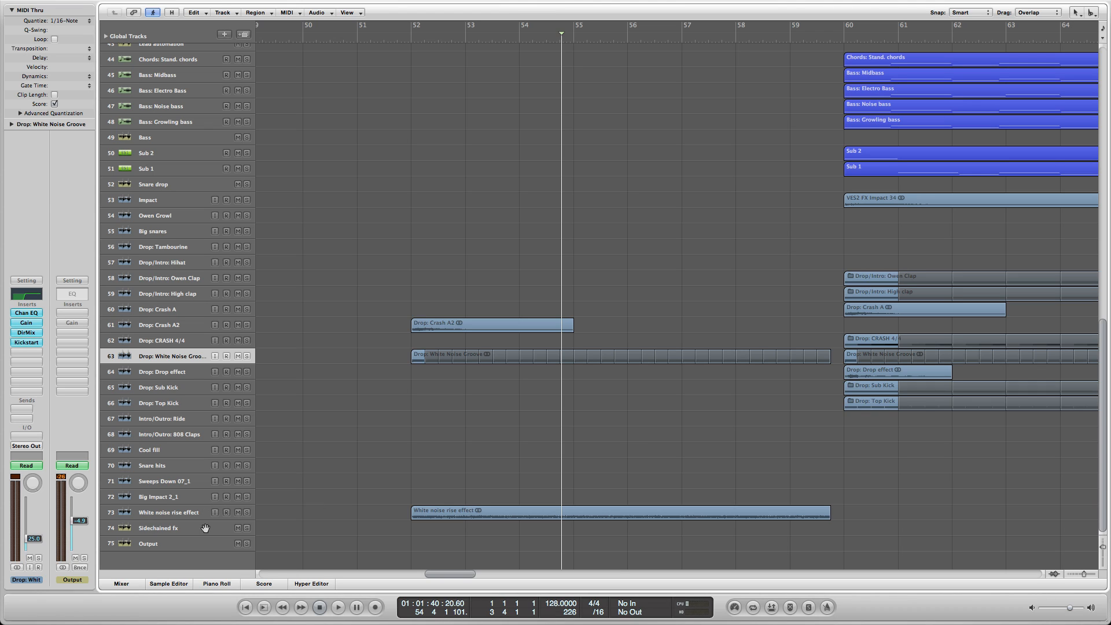
Check the White noise rise effect channel strip, and select and solo the Drop: White Noise Groove track
left_click(178, 513)
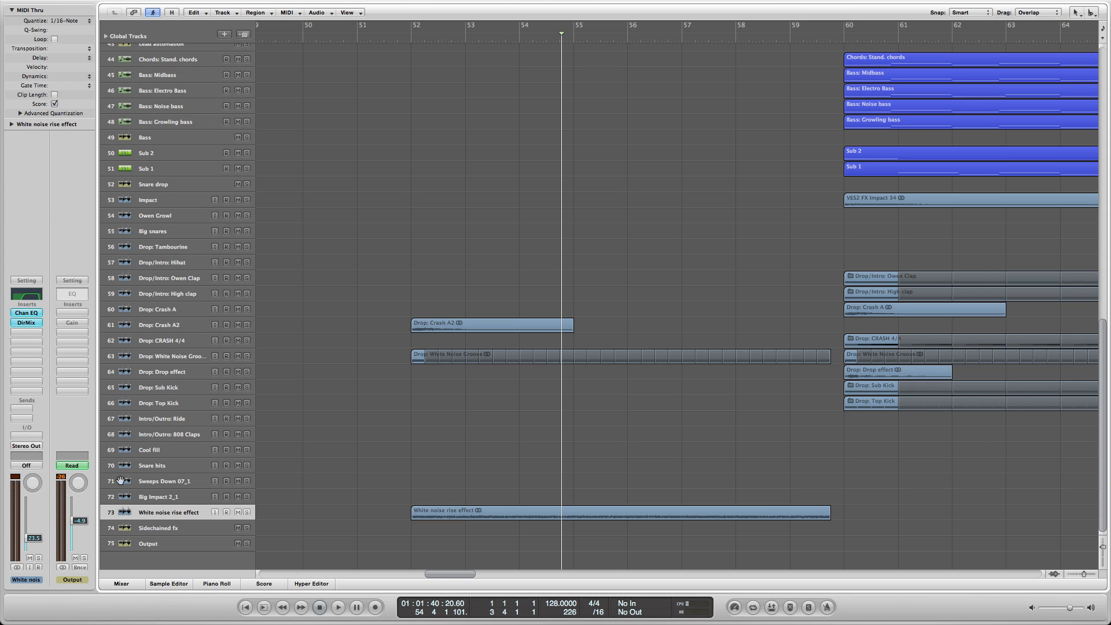
left_click(182, 369)
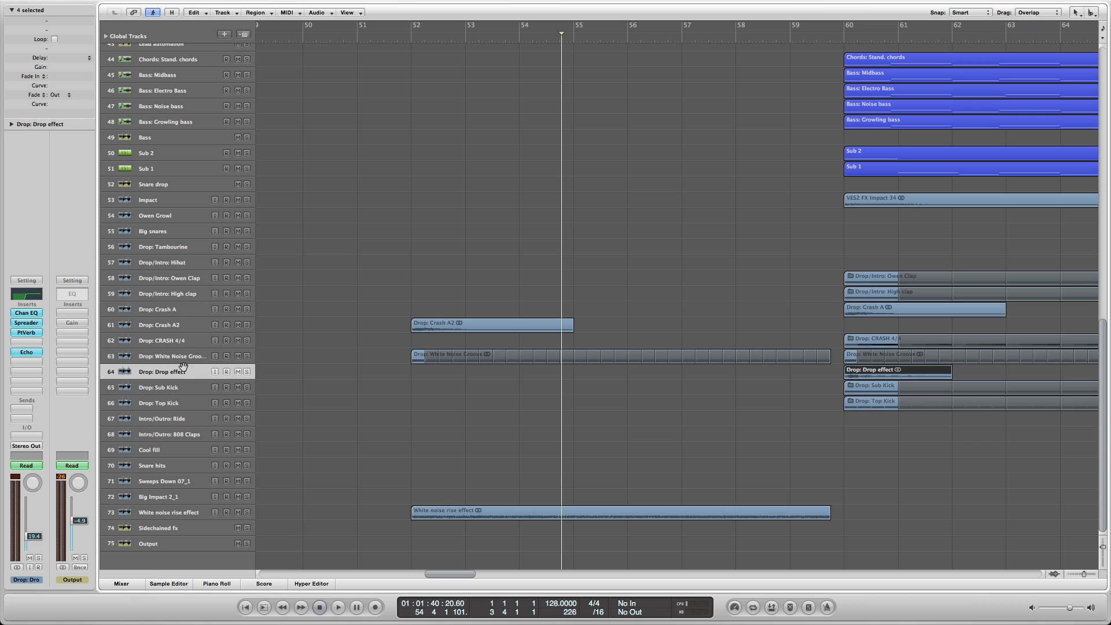
left_click(183, 357)
left_click(354, 361)
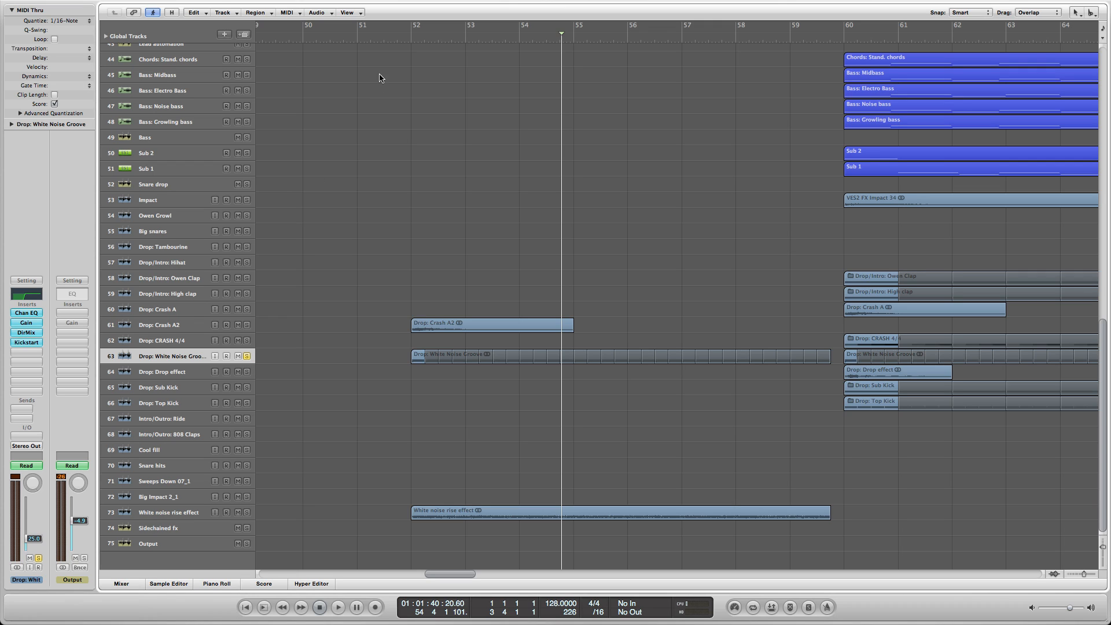
Play Drop: White Noise Groove from just before bar 52 with Chan EQ, Gain, DirMix and Kickstart bypassed, stop, and re-enable all four
left_click(402, 33)
left_click(24, 342, "alt")
left_click(27, 332, "alt")
left_click(28, 323, "alt")
left_click(31, 312, "alt")
key("space")
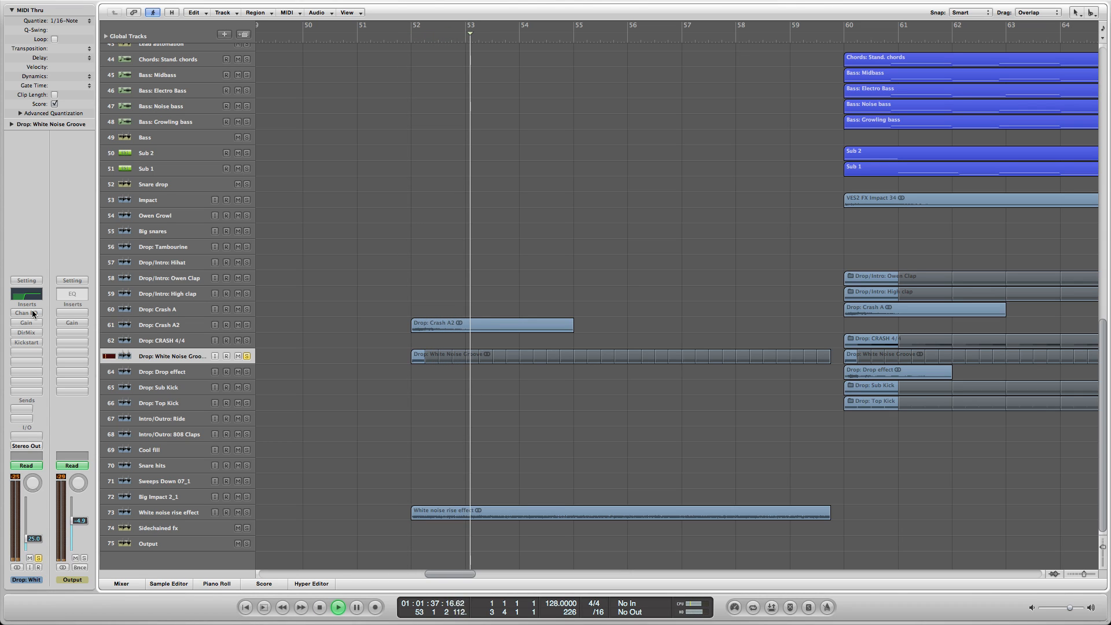
key("space")
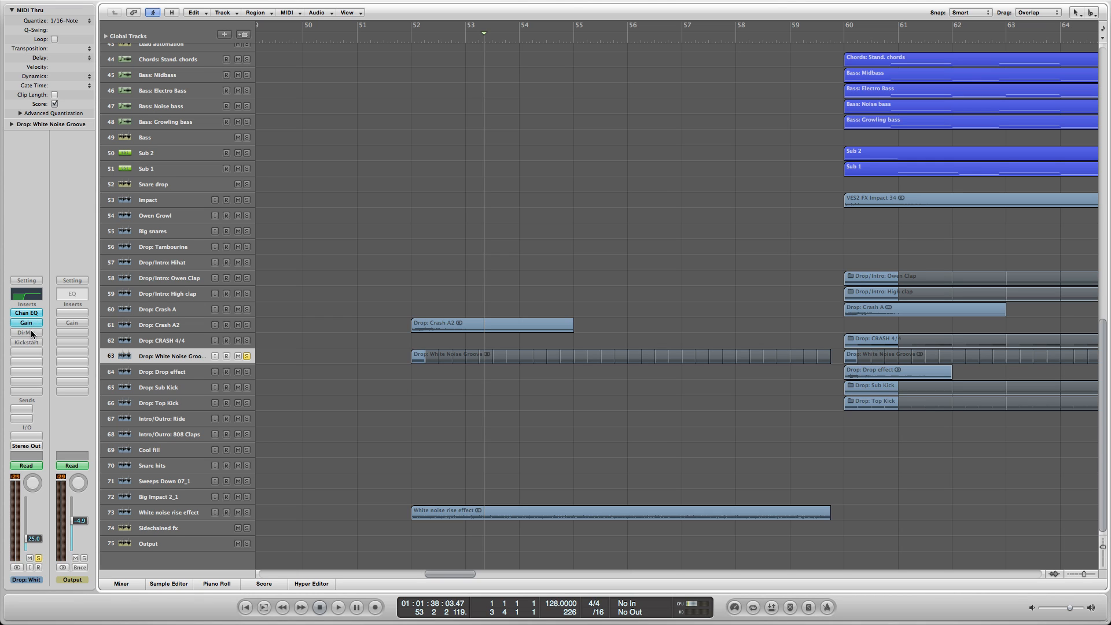
left_click(32, 332, "alt")
left_click(34, 343, "alt")
Examine the Direction Mixer spread and the Kickstart curve on Drop: White Noise Groove, closing each plug-in
left_click(36, 333)
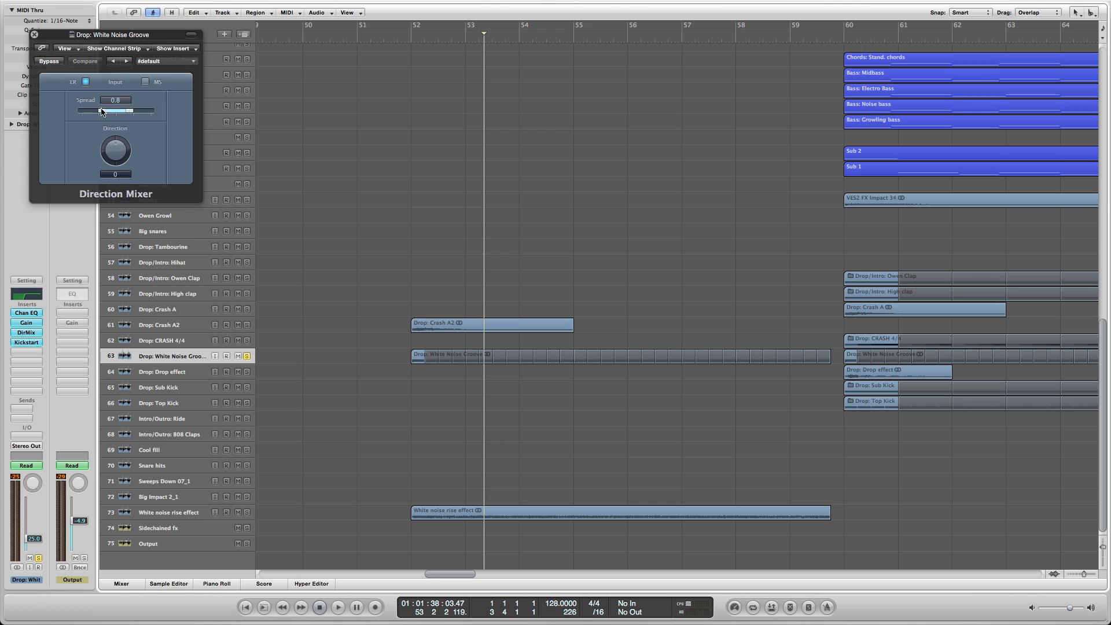
left_click_drag(113, 35, 401, 129)
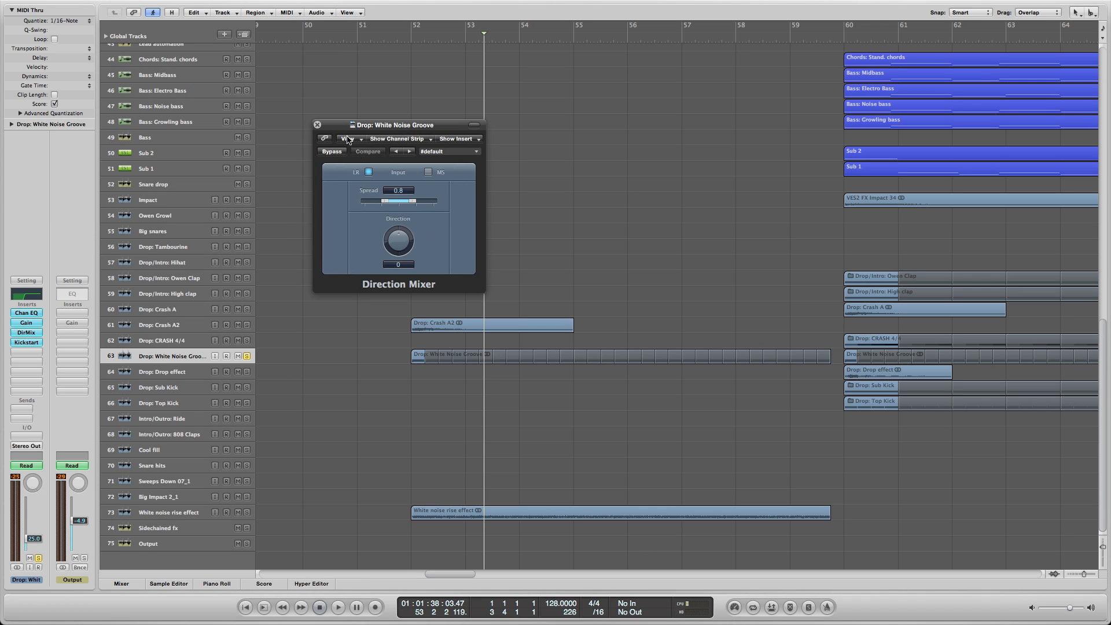
left_click(316, 124)
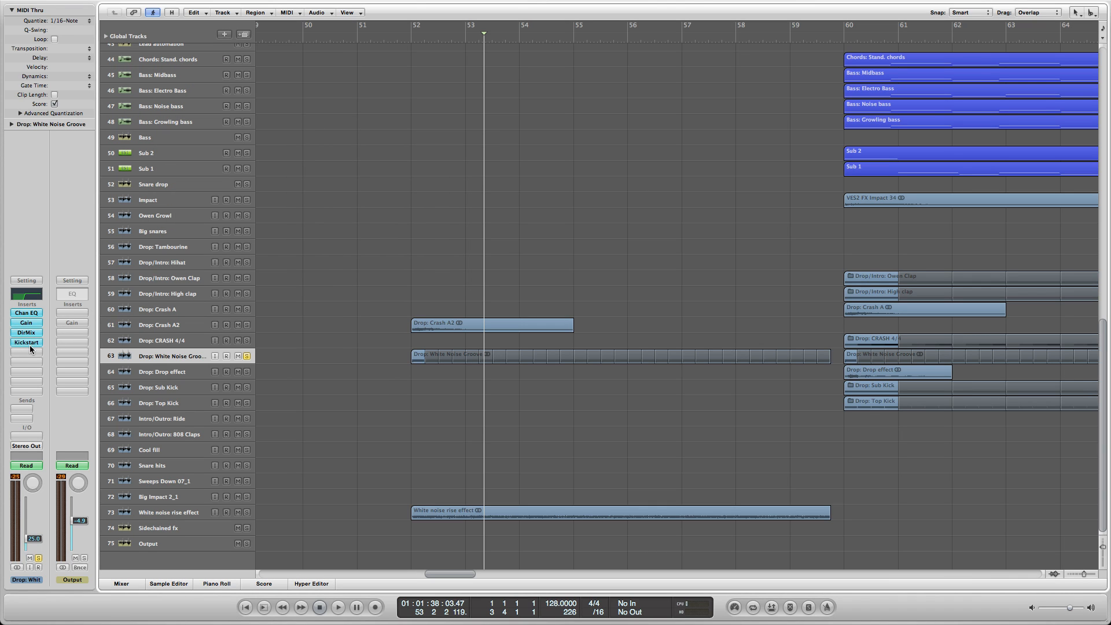
left_click(32, 342)
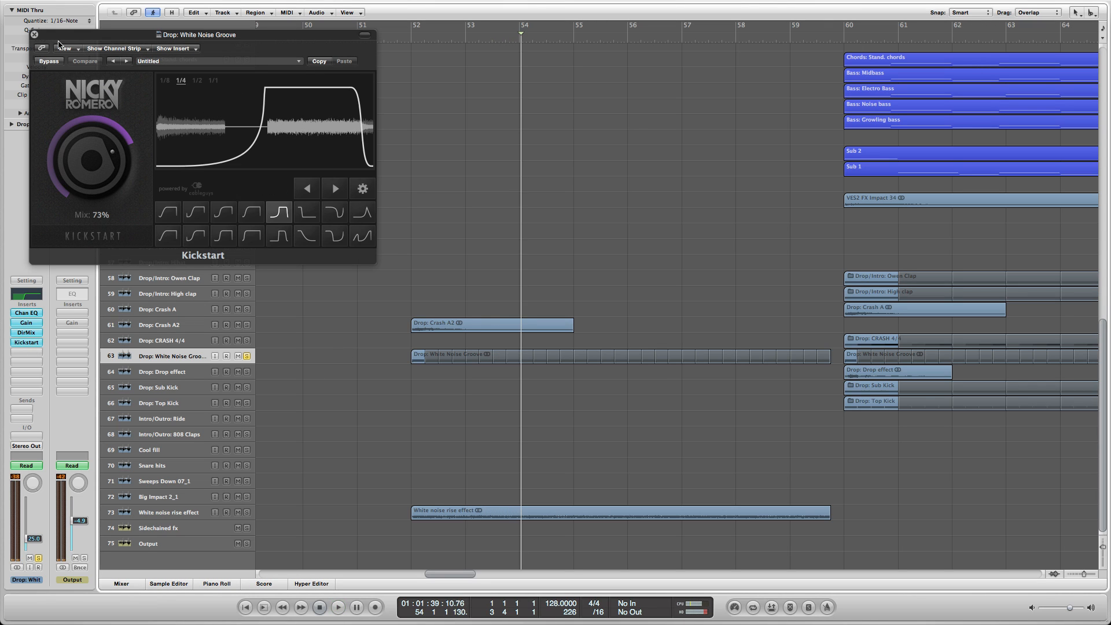
left_click_drag(54, 36, 414, 160)
left_click(393, 158)
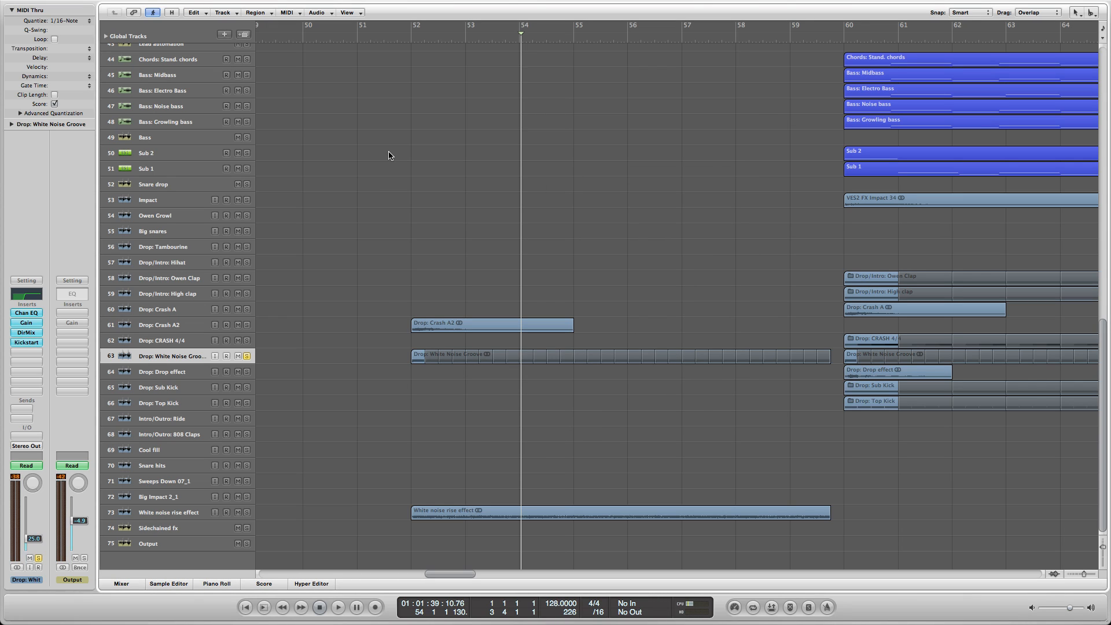
Play the full buildup unsoloed from just before bar 52 with all tracks in view, select Chasing Cars, and stop near bar 60
left_click(404, 39)
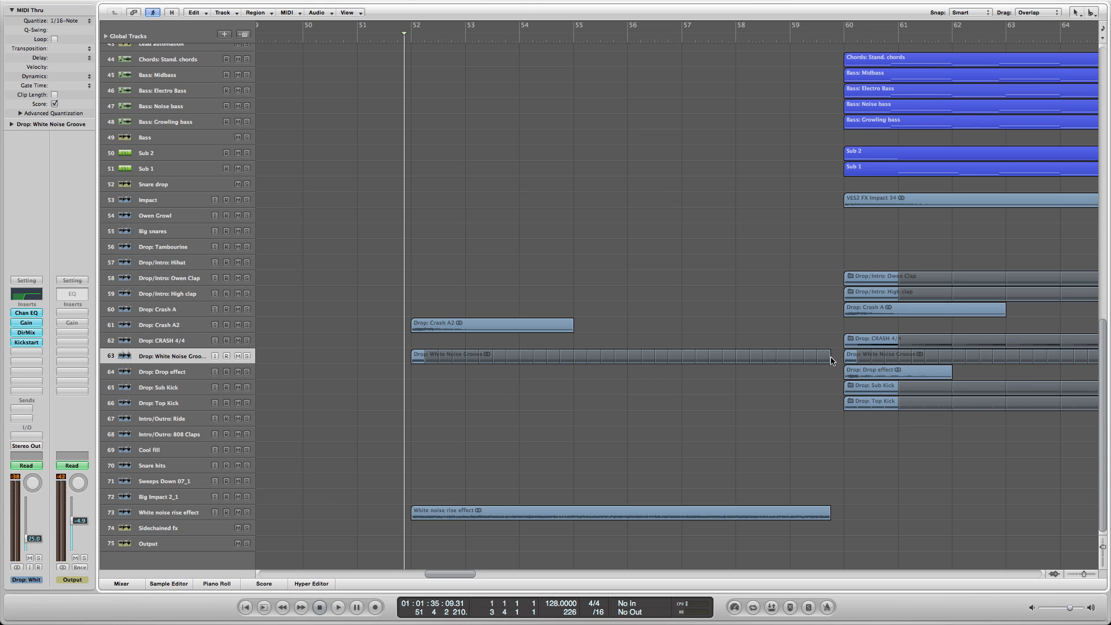
key("space")
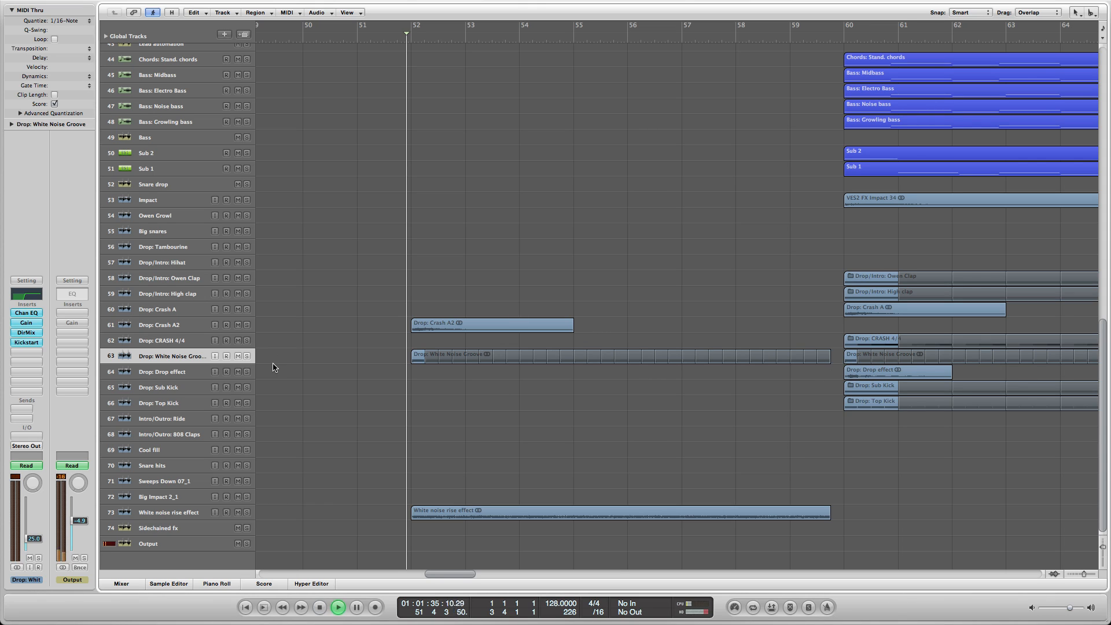
left_click(1075, 574)
left_click_drag(1103, 547, 1103, 539)
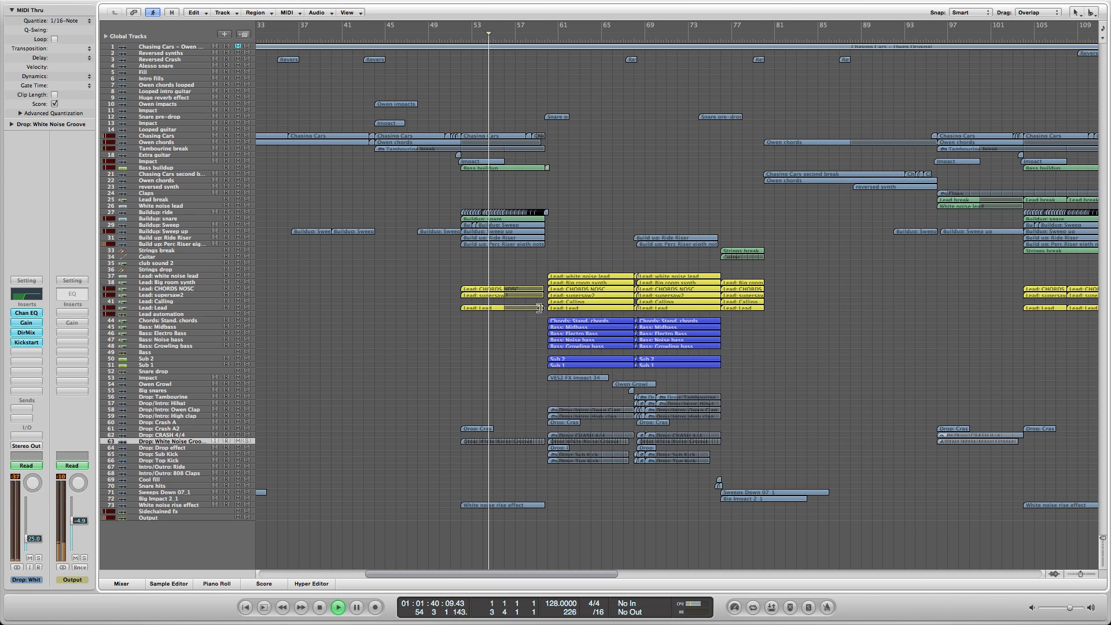
left_click(196, 137)
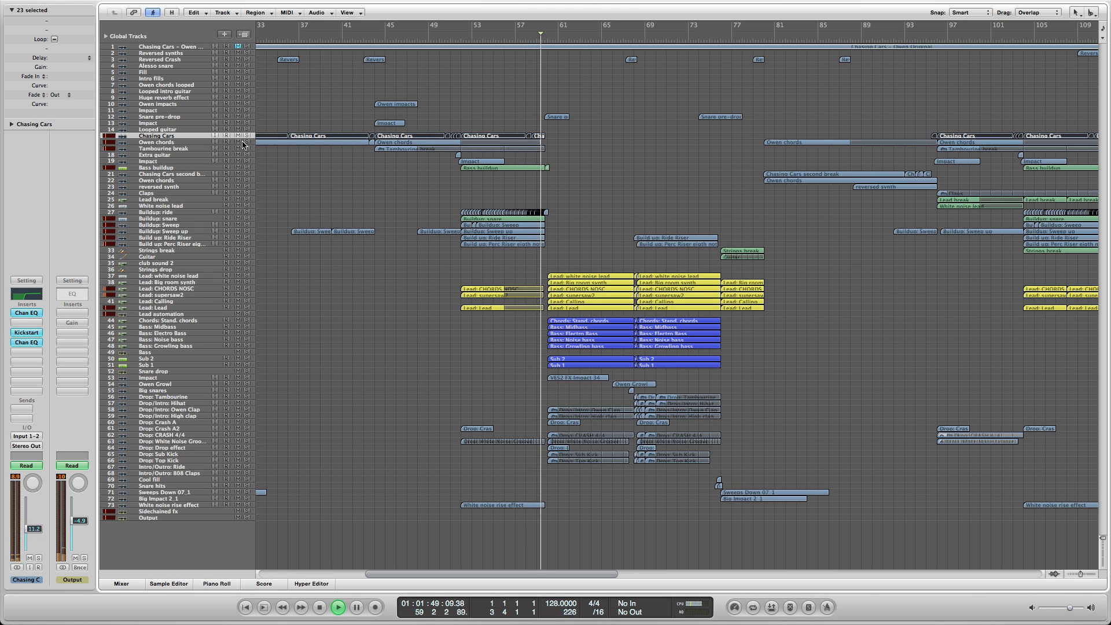
key("space")
left_click(602, 122)
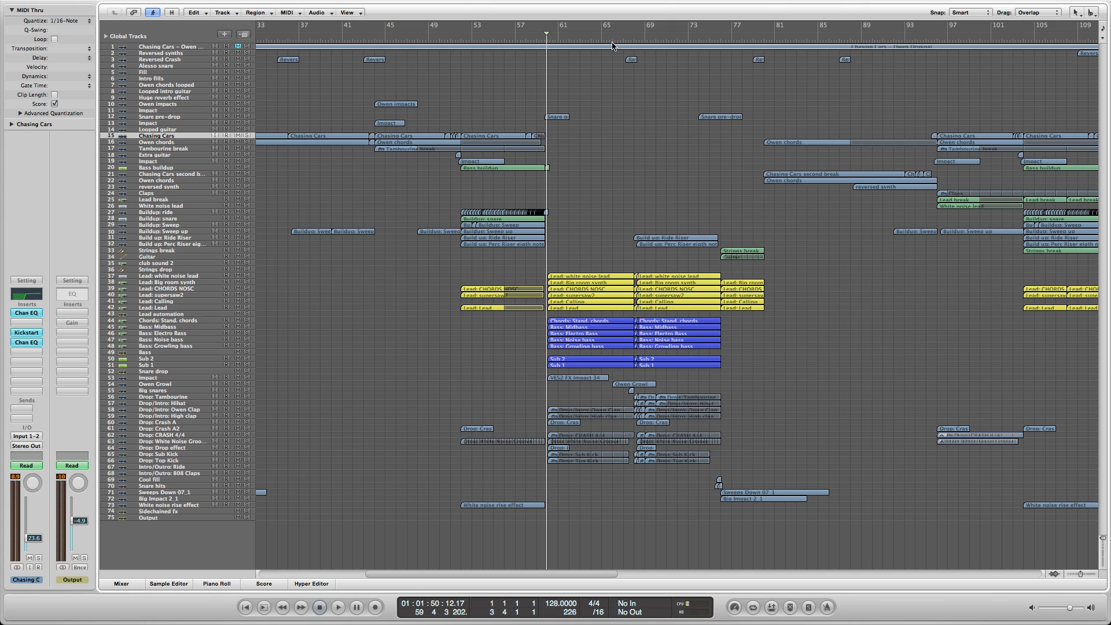
Bring the first drop into view, select Lead: CHORDS NOSC, and place the playhead just before bar 60
left_click_drag(631, 40, 622, 92)
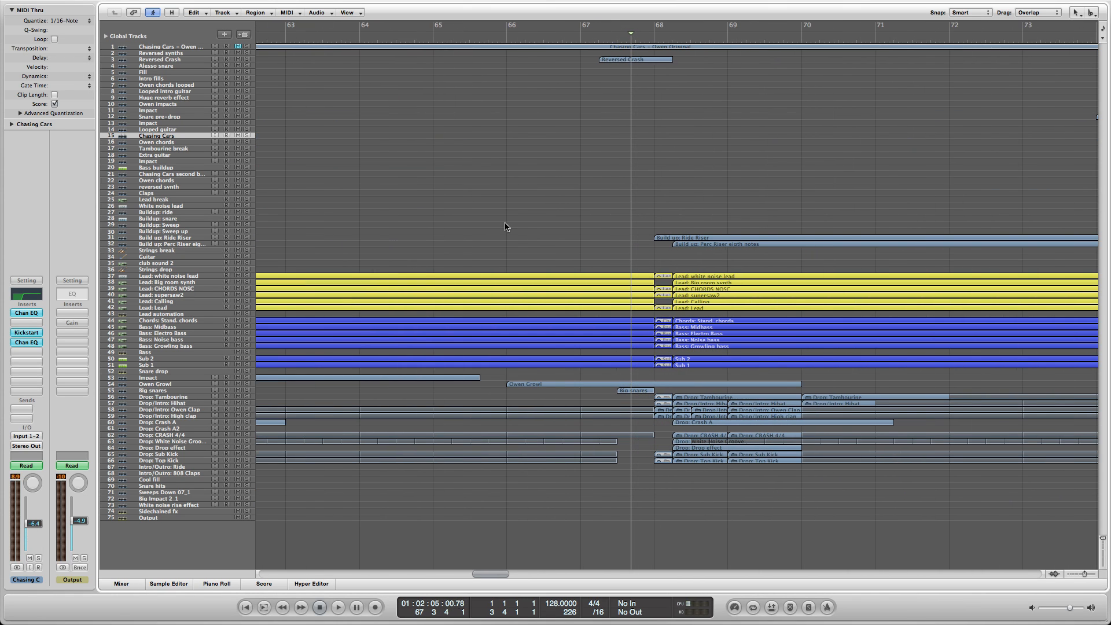
left_click_drag(334, 259, 245, 268)
left_click(215, 290)
left_click(365, 372)
left_click(1071, 571)
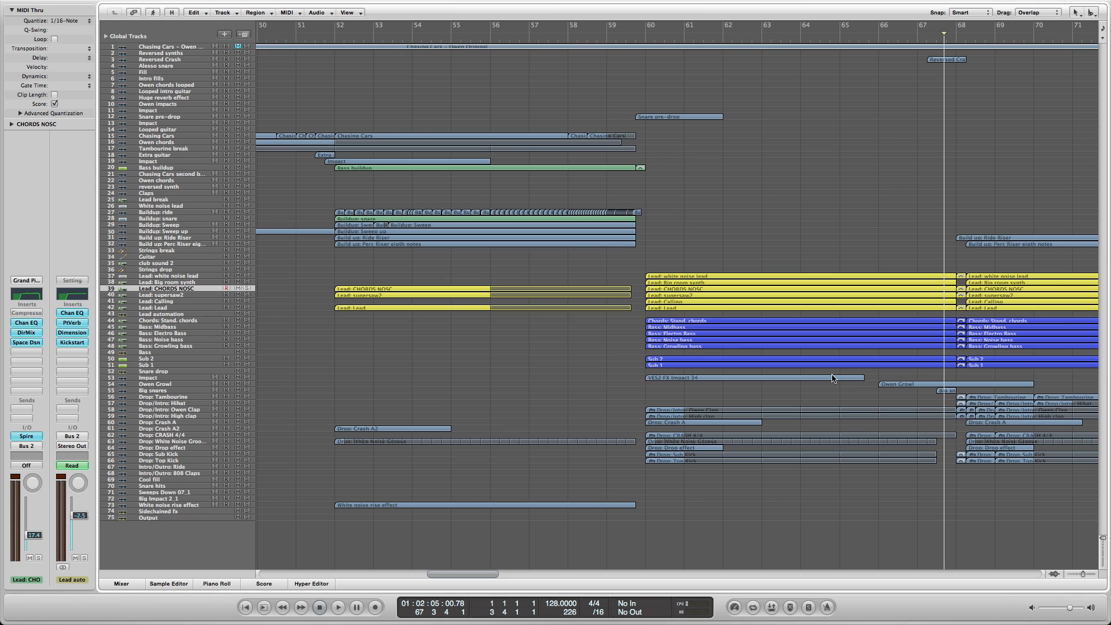
scroll(507, 572, "right", 5)
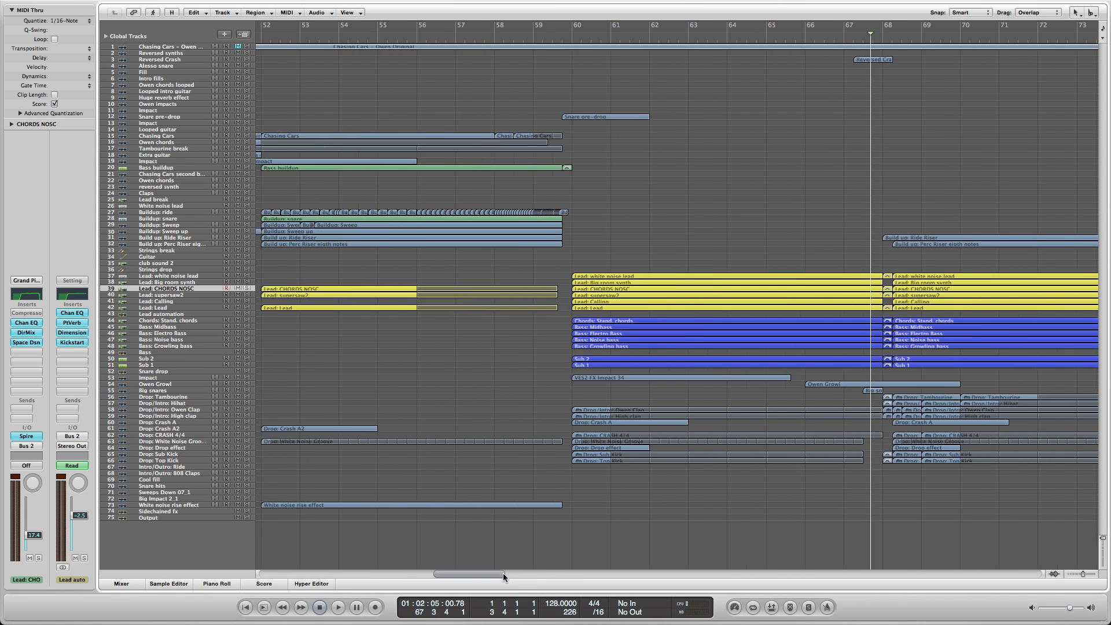
left_click(442, 41)
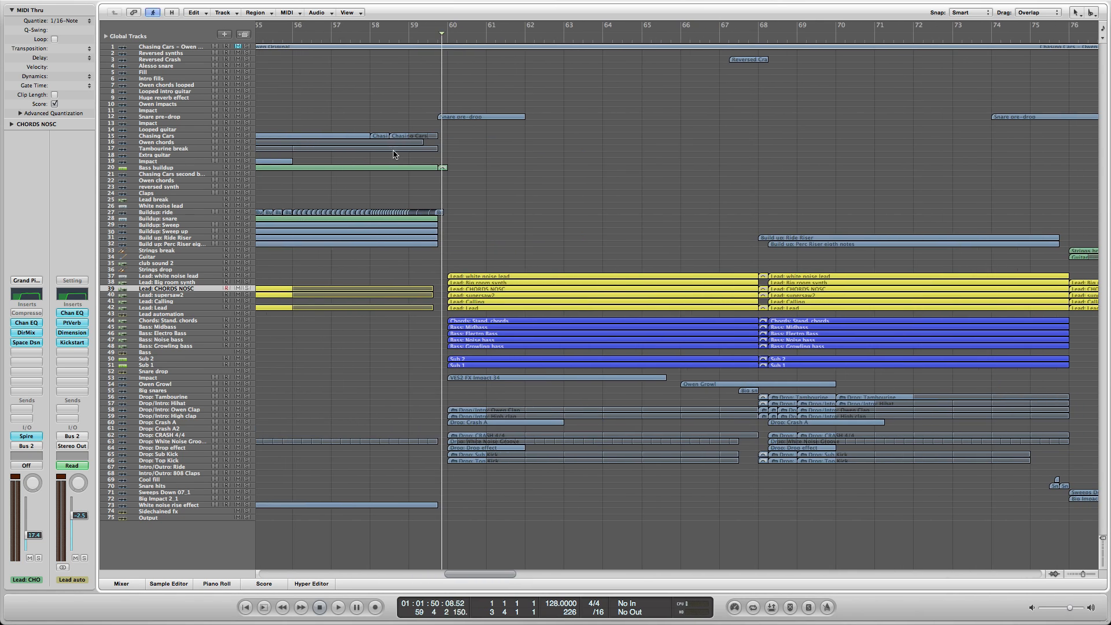
Enlarge the drop percussion tracks with the playhead just before bar 60, and select and solo Drop: Sub Kick
left_click(199, 410)
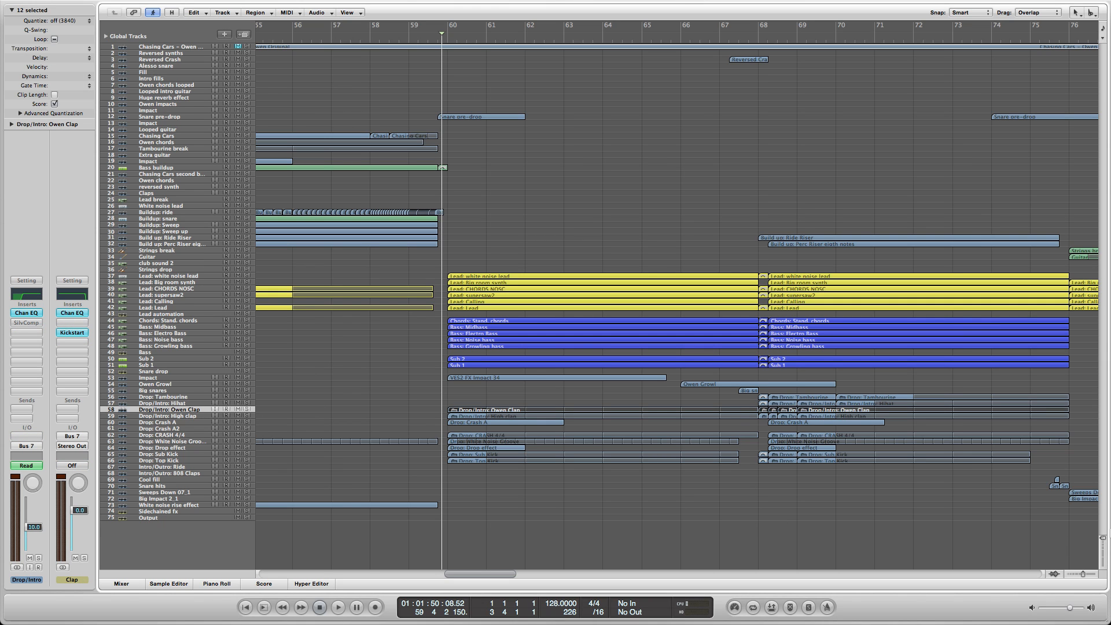
left_click_drag(1103, 539, 1102, 555)
scroll(583, 357, "down", 6)
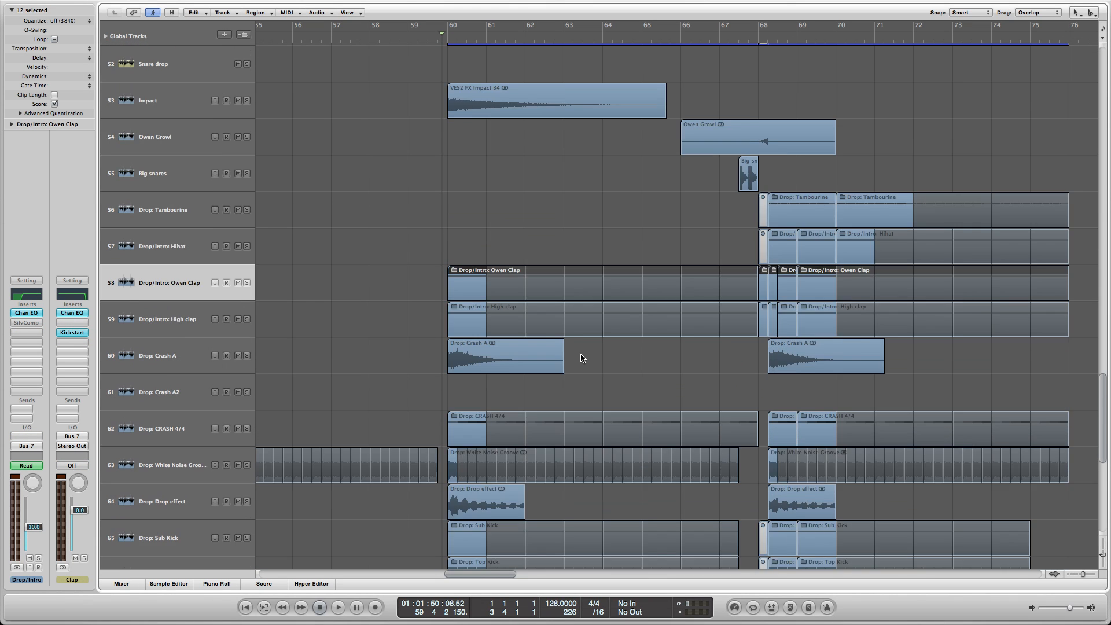
left_click_drag(462, 39, 452, 38)
key("ctrl+Right")
key("ctrl+Right")
left_click(427, 38)
left_click(359, 377)
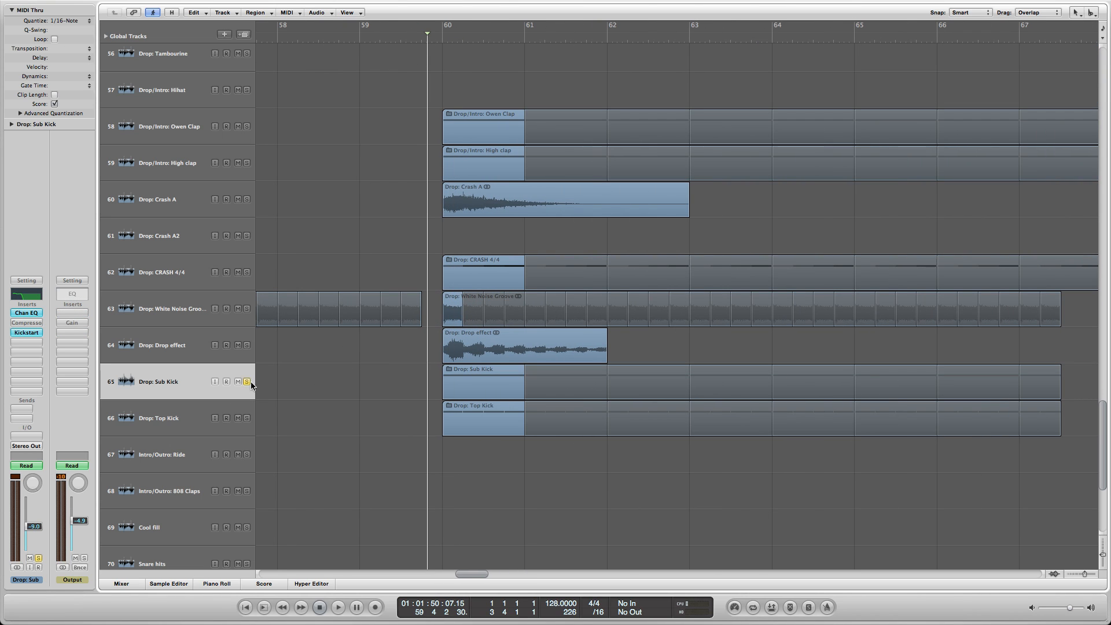
left_click(1076, 576)
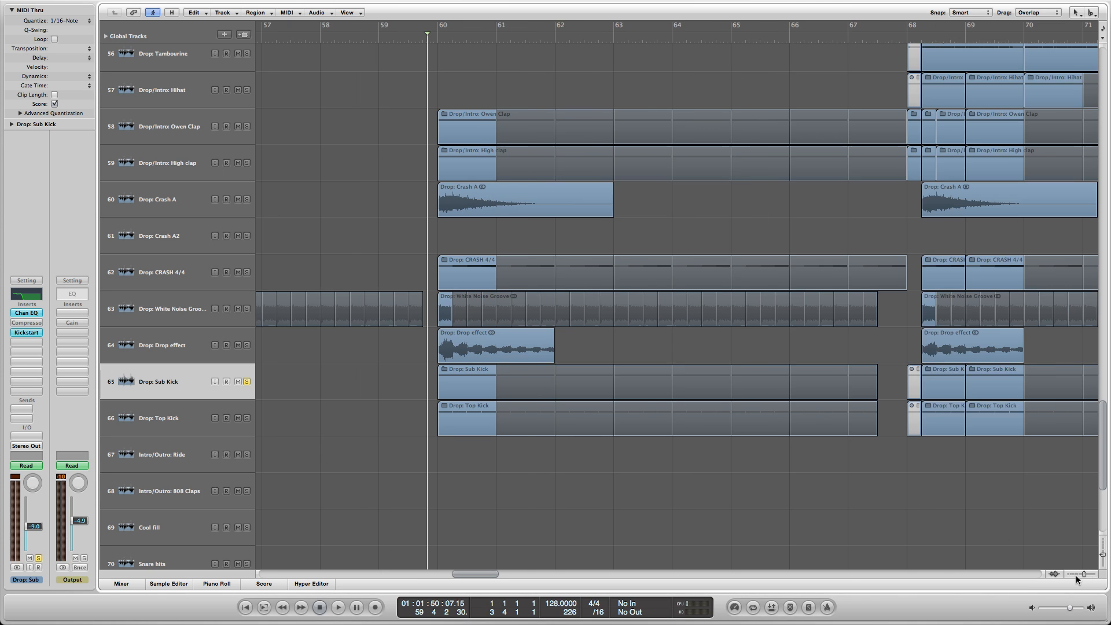
left_click(1076, 576)
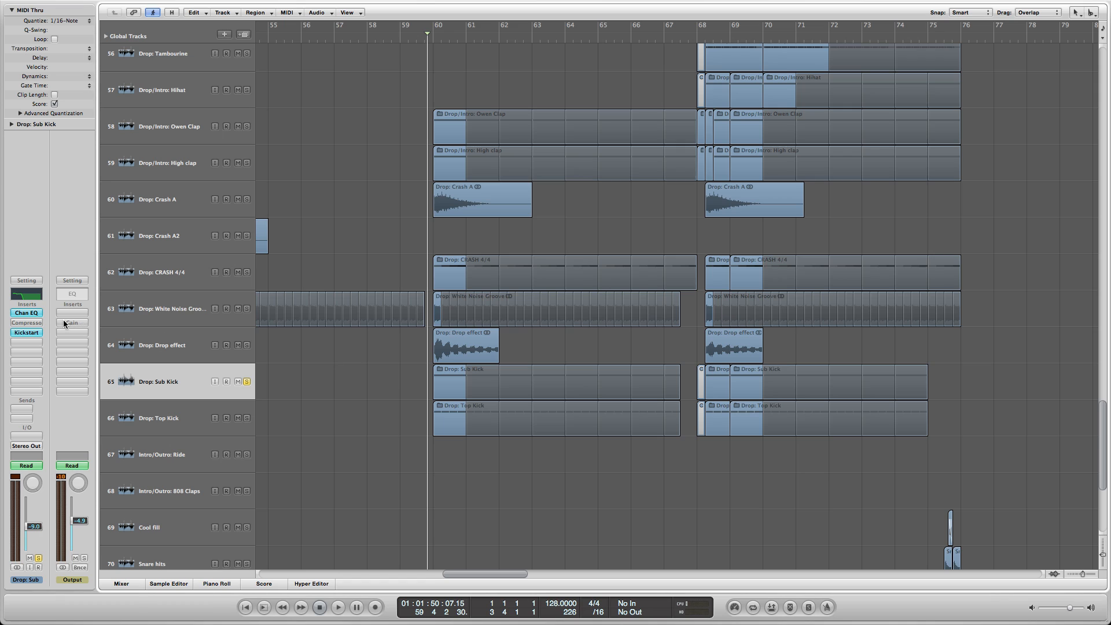
Play Drop: Sub Kick with Chan EQ and Kickstart bypassed, stop, and re-enable both plug-ins
left_click(41, 332)
left_click(42, 312)
key("space")
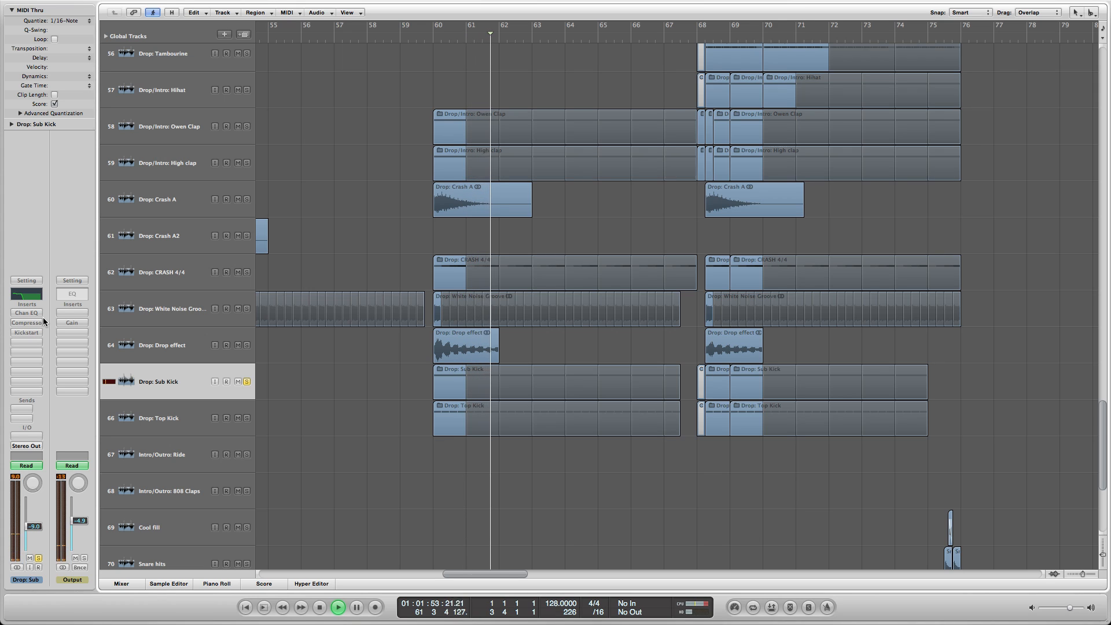
key("space")
left_click(38, 313, "alt")
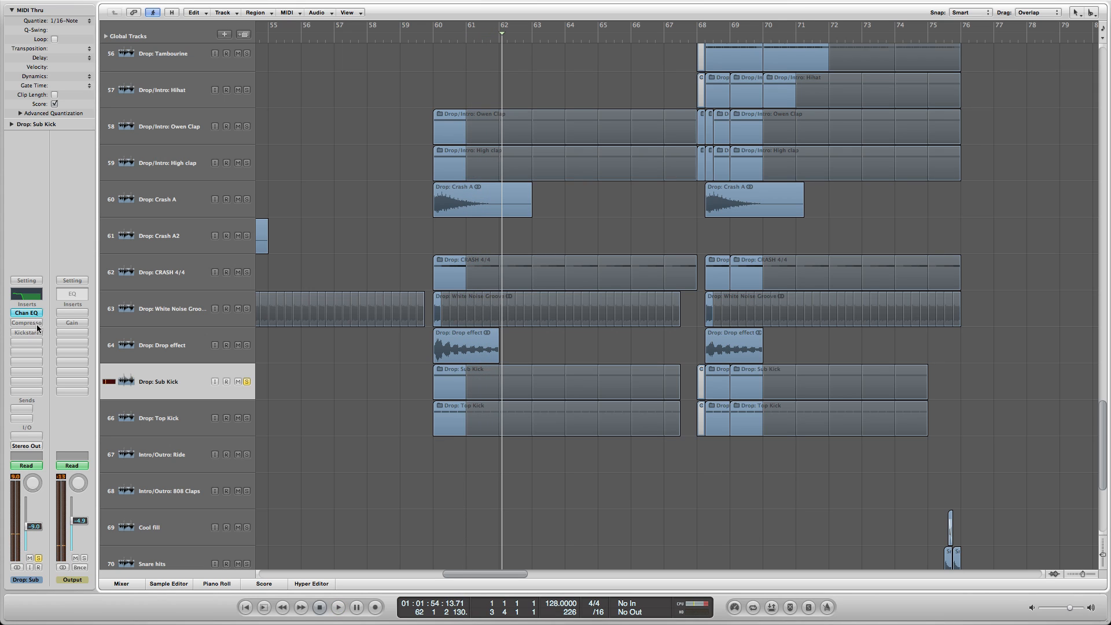
left_click(36, 334, "alt")
Solo Drop: Top Kick instead of Drop: Sub Kick and play it from bar 60 with Chan EQ and Compressor bypassed
left_click(436, 41)
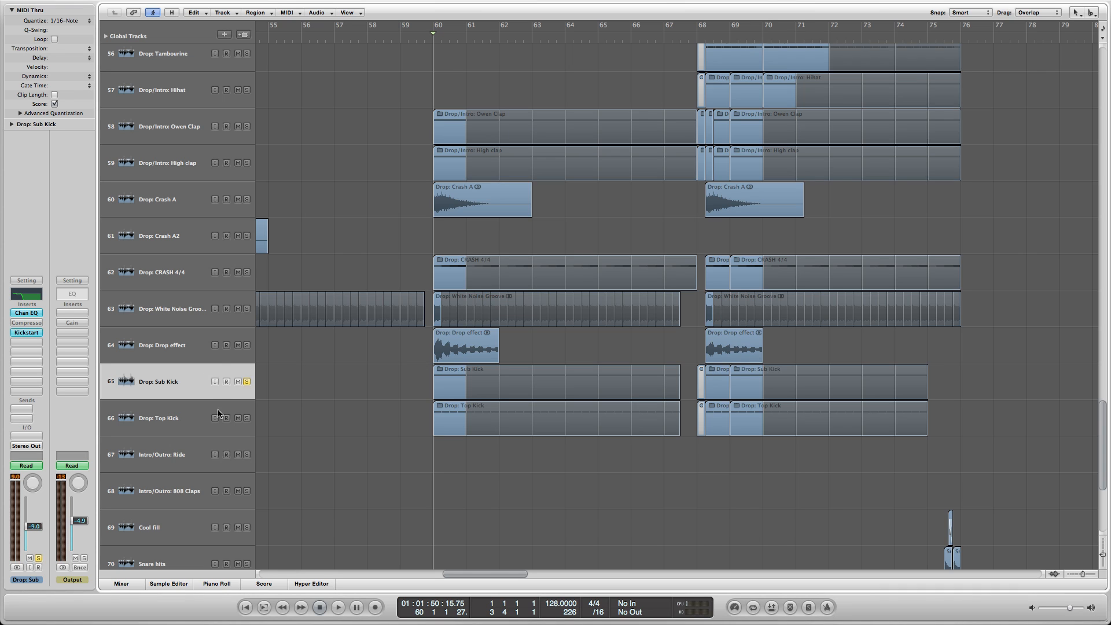
left_click(176, 415)
left_click(246, 382)
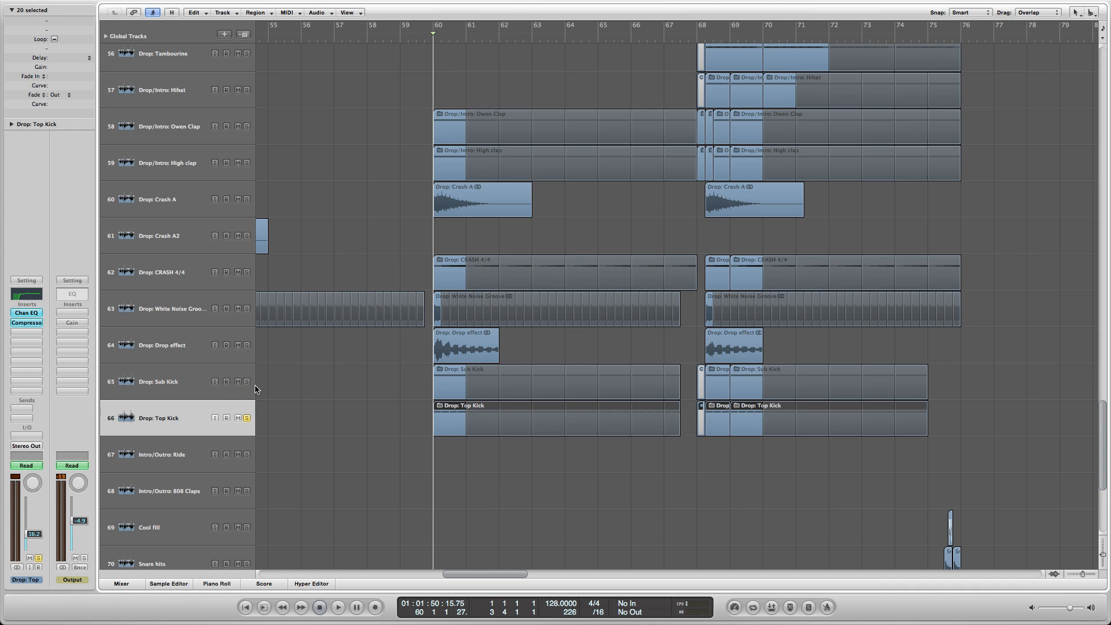
left_click(287, 374)
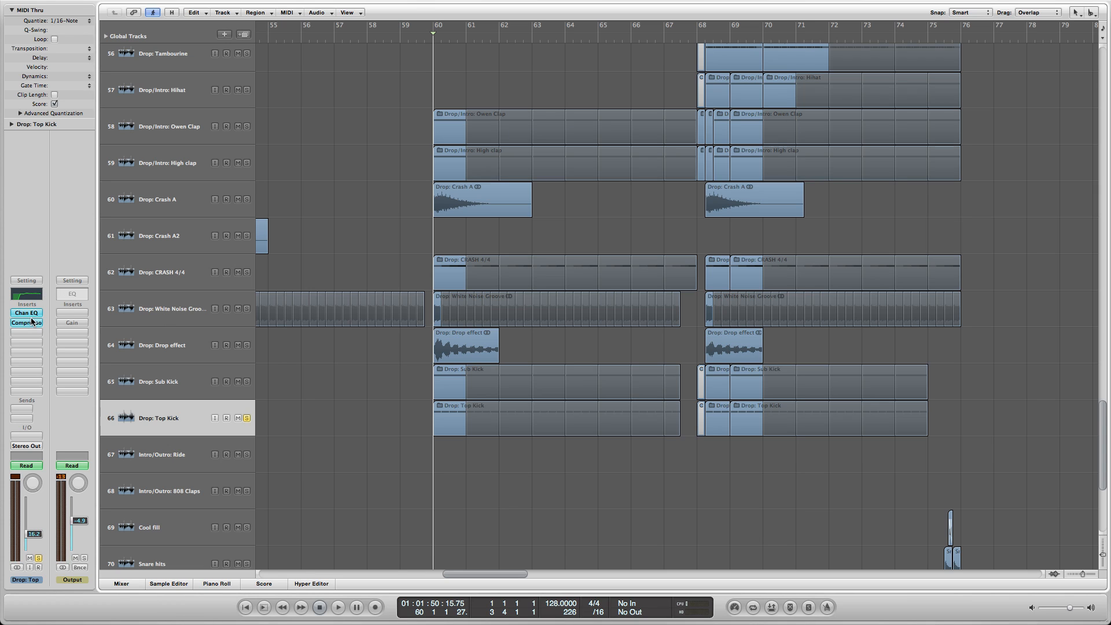
key("space")
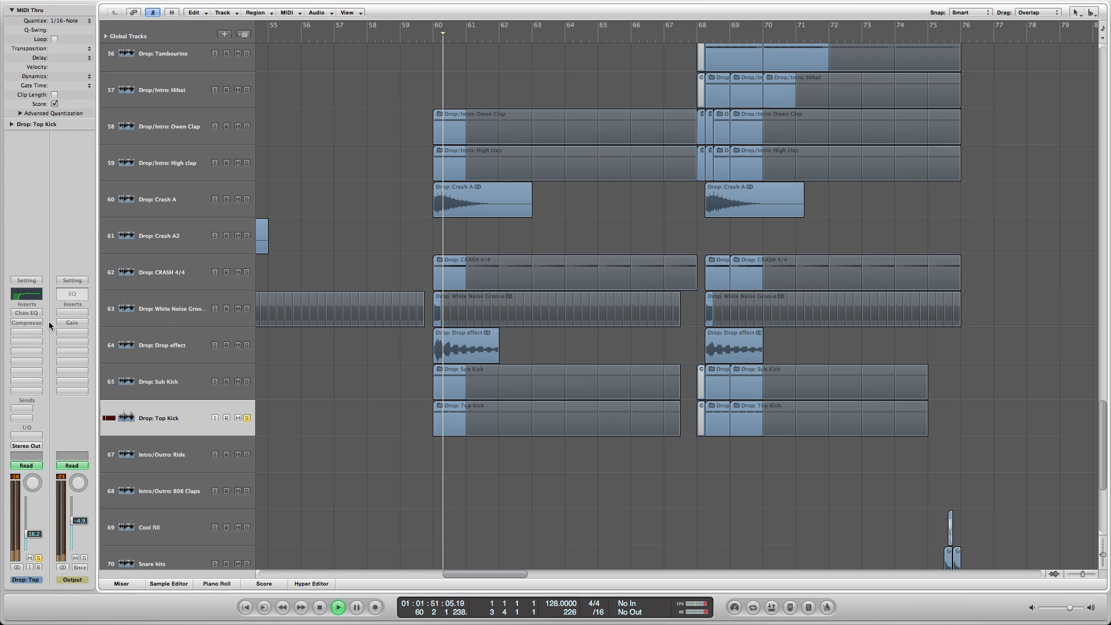
key("space")
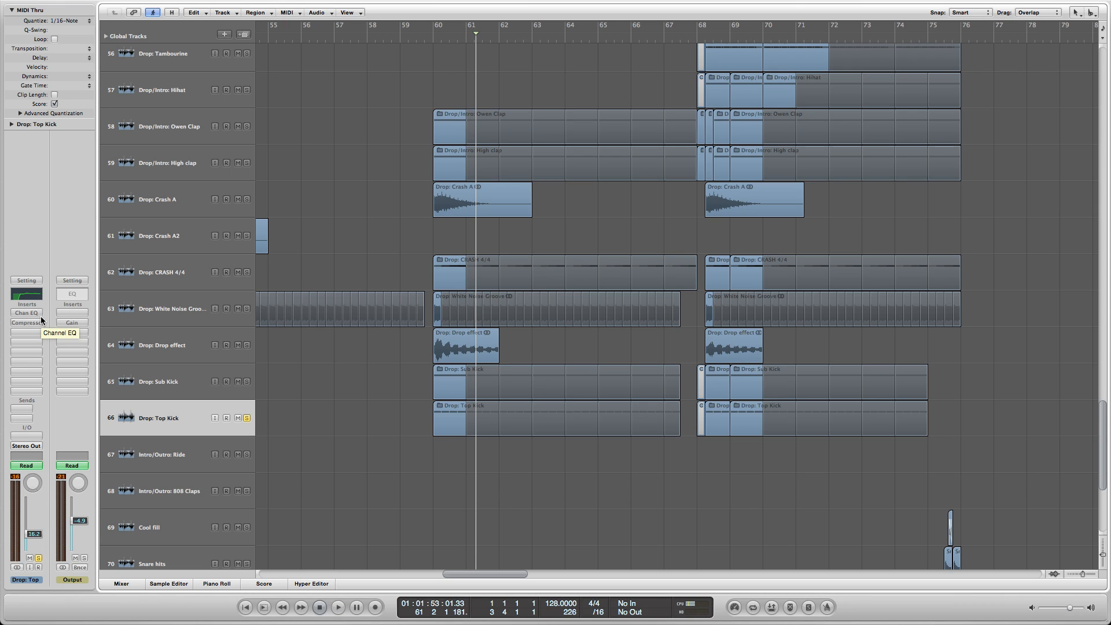
Re-enable and examine the Channel EQ and Compressor on Drop: Top Kick, closing each plug-in
left_click(31, 315)
double_click(36, 298)
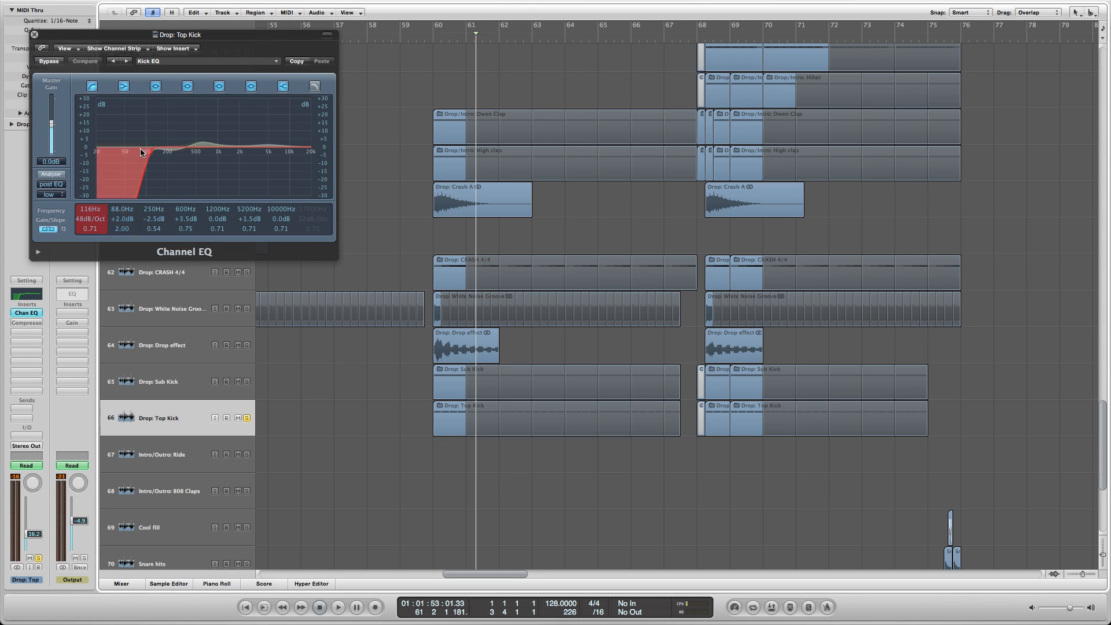
left_click(35, 34)
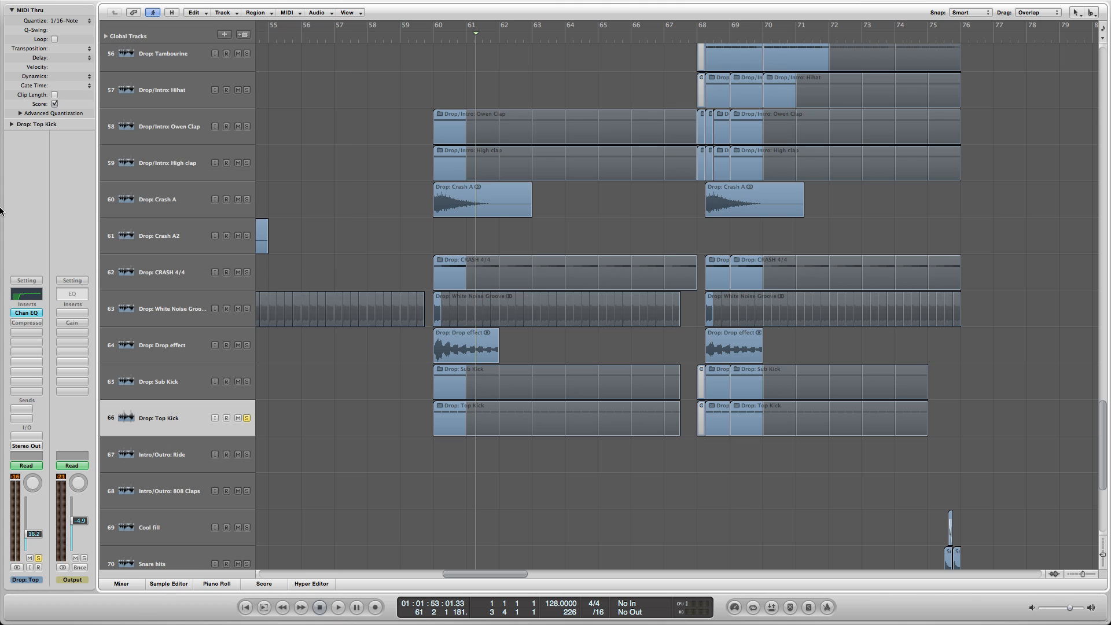
left_click(27, 323)
left_click(34, 34)
Play Drop: Sub Kick and Drop: Top Kick soloed together, stop, and unsolo both tracks
key("space")
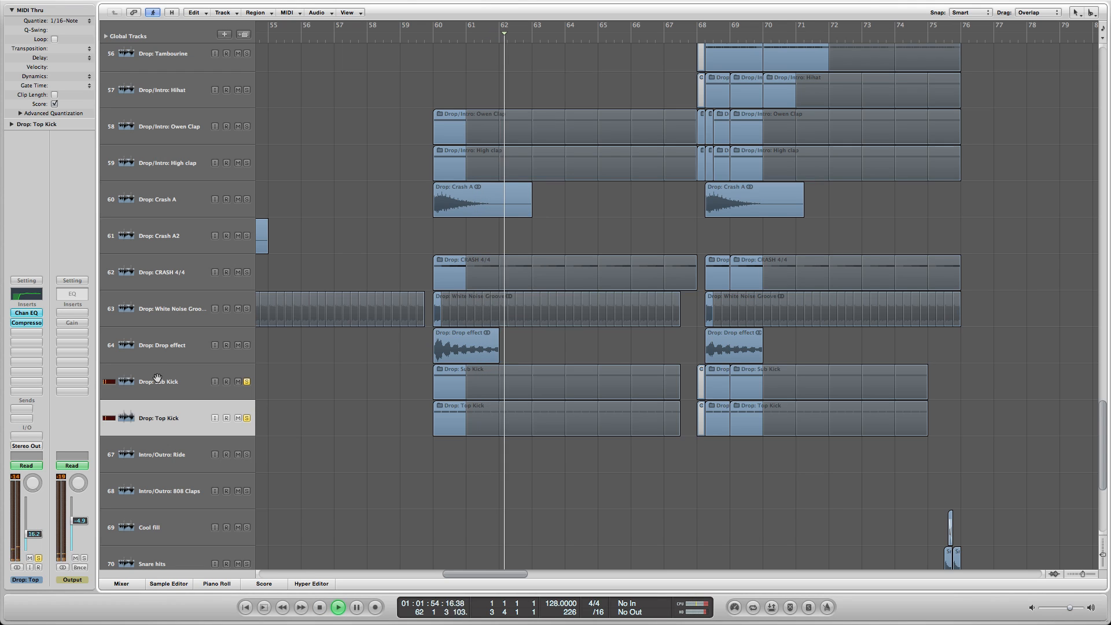
key("space")
left_click(247, 382)
left_click(247, 419)
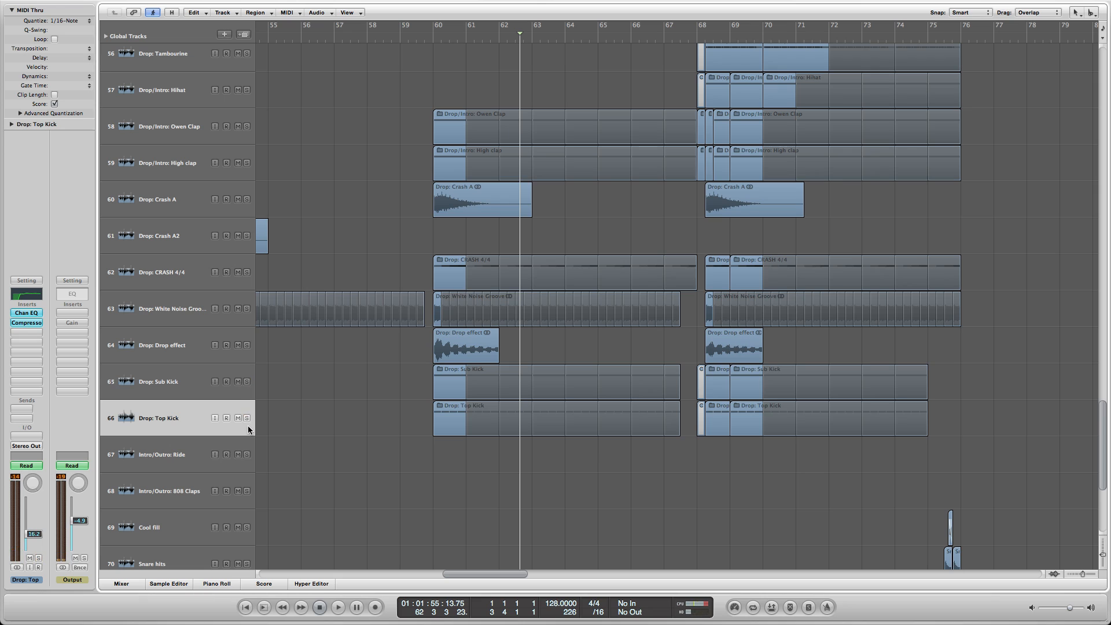
Select and solo Drop: Drop effect, and play it from just before bar 60
left_click(209, 392)
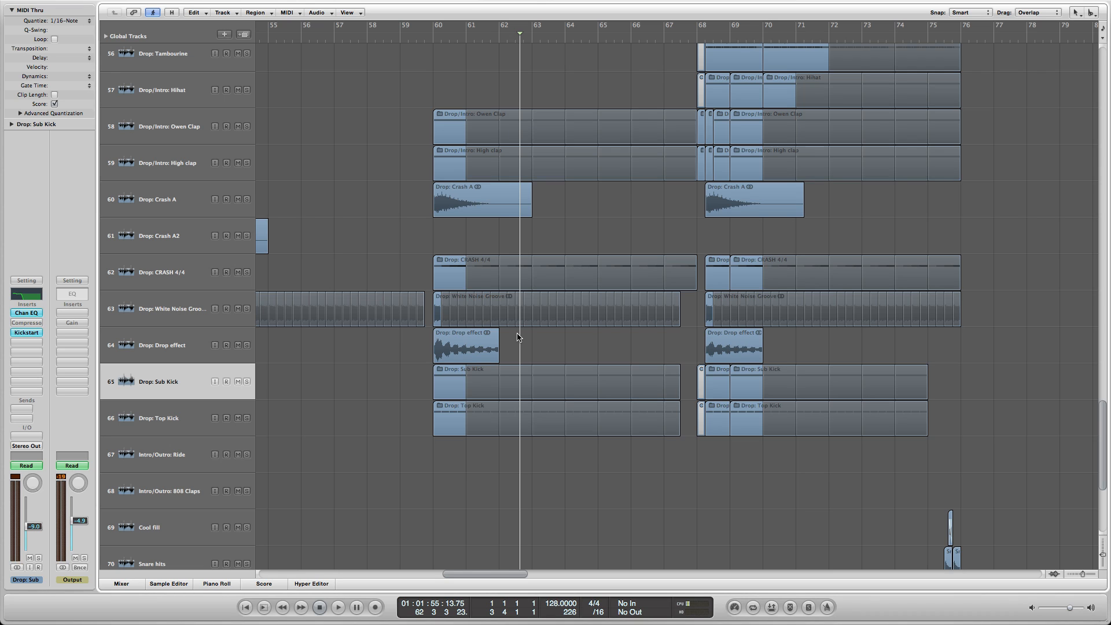
left_click(156, 352)
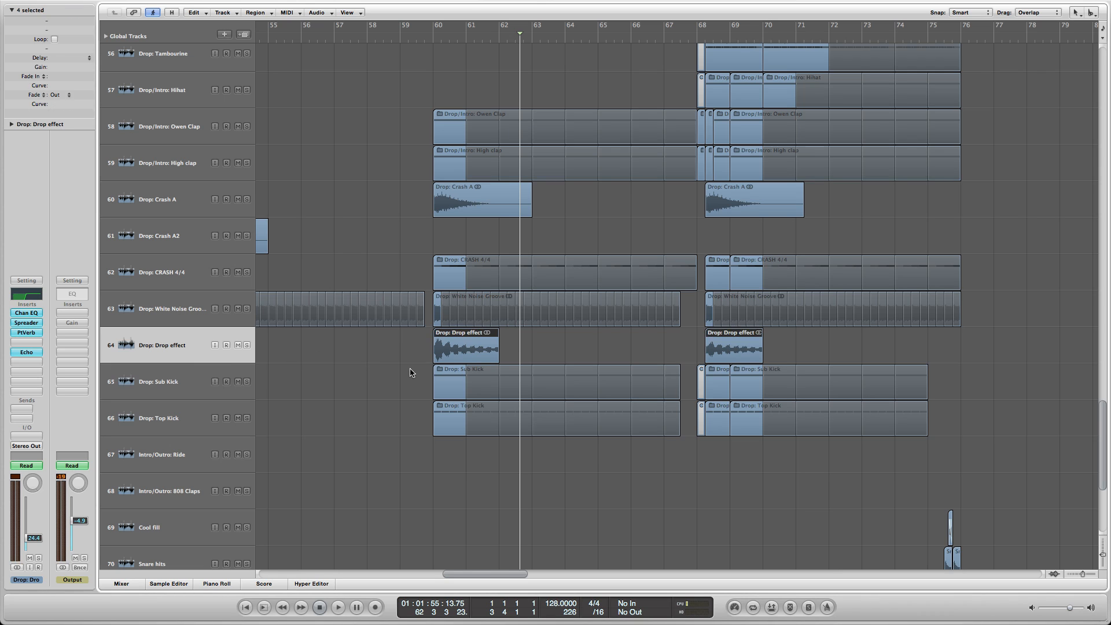
left_click(246, 346)
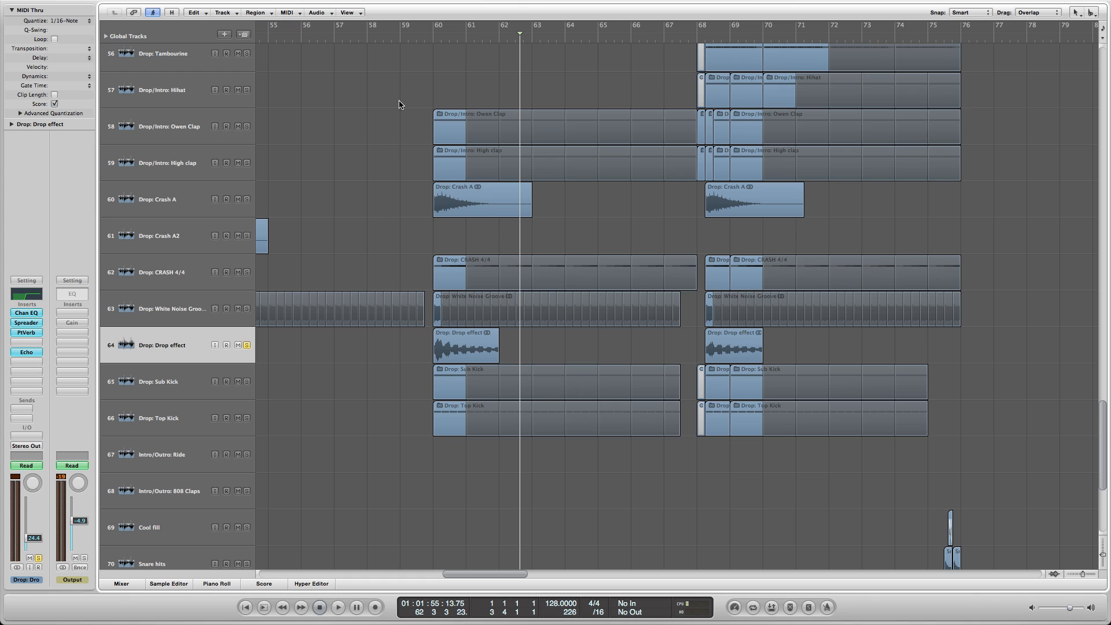
left_click(419, 36)
key("space")
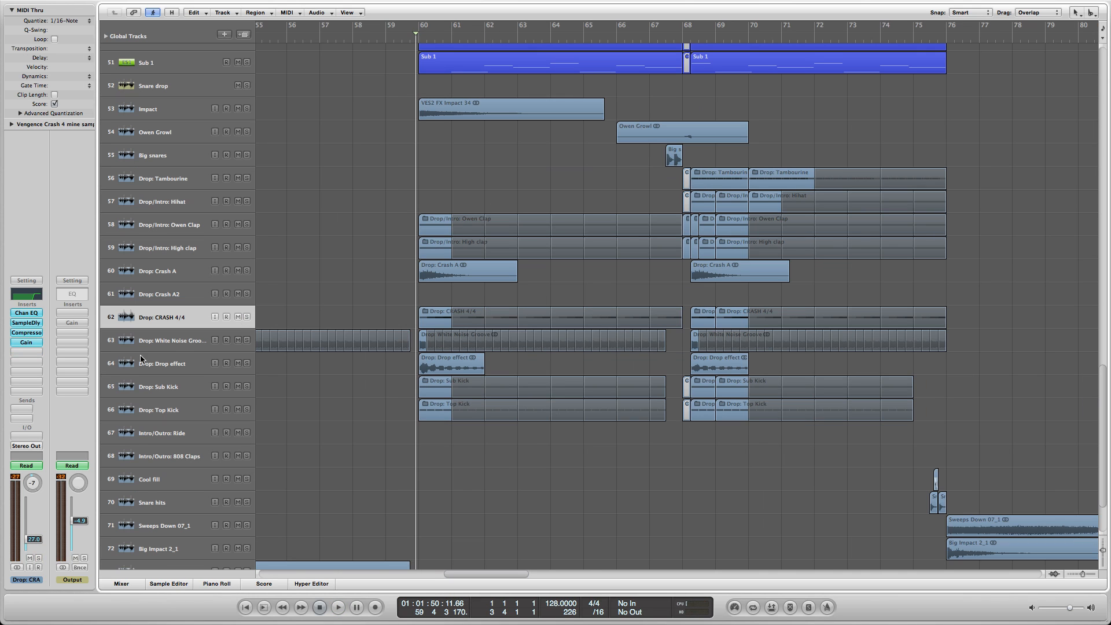
Select and solo Drop: White Noise Groove, play it from just before bar 60, and stop after about a bar
left_click(150, 342)
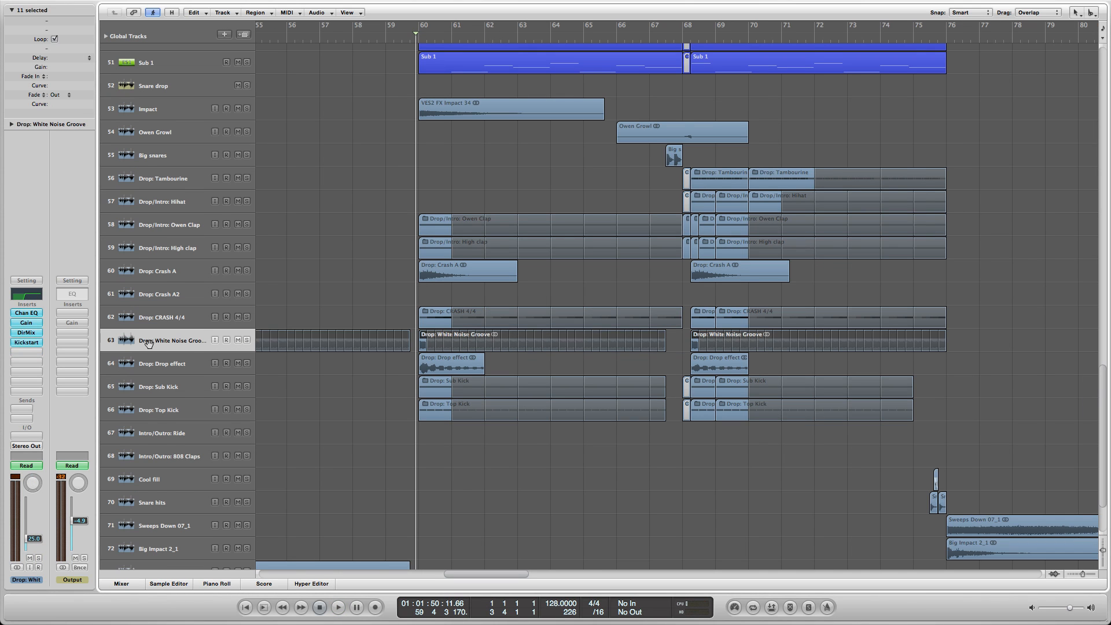
scroll(286, 315, "down", 3)
left_click(313, 307)
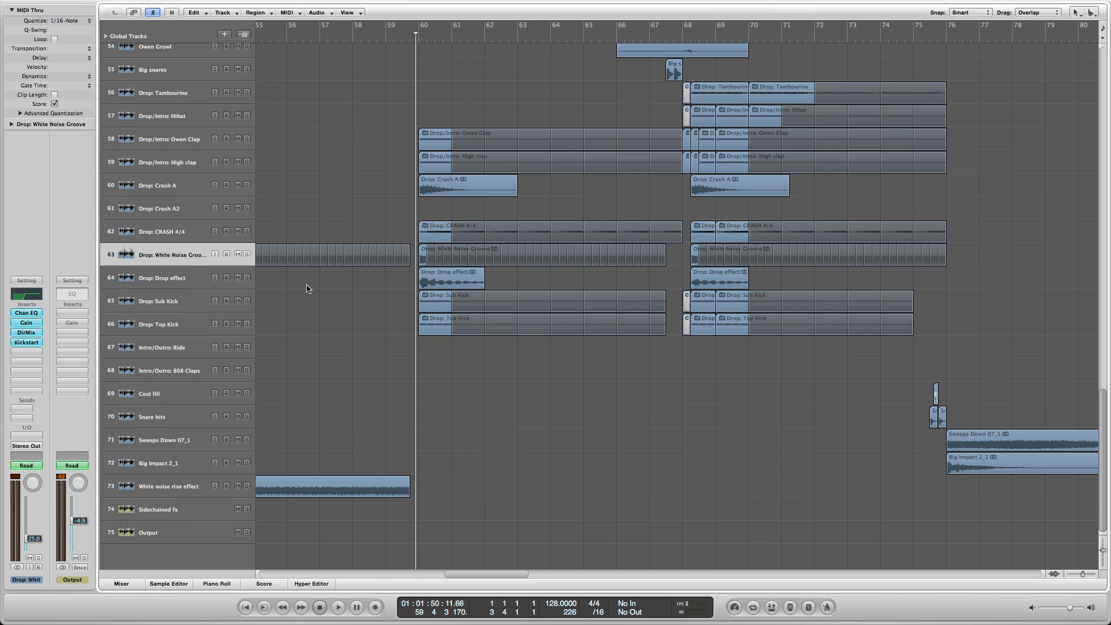
left_click(246, 254)
scroll(250, 254, "up", 4)
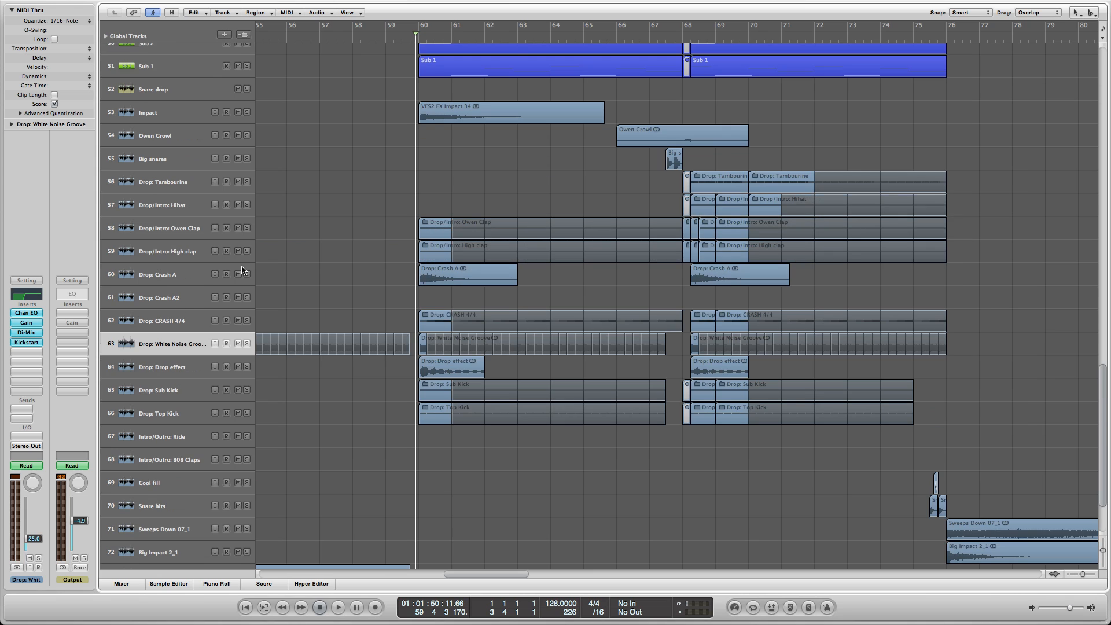
key("space")
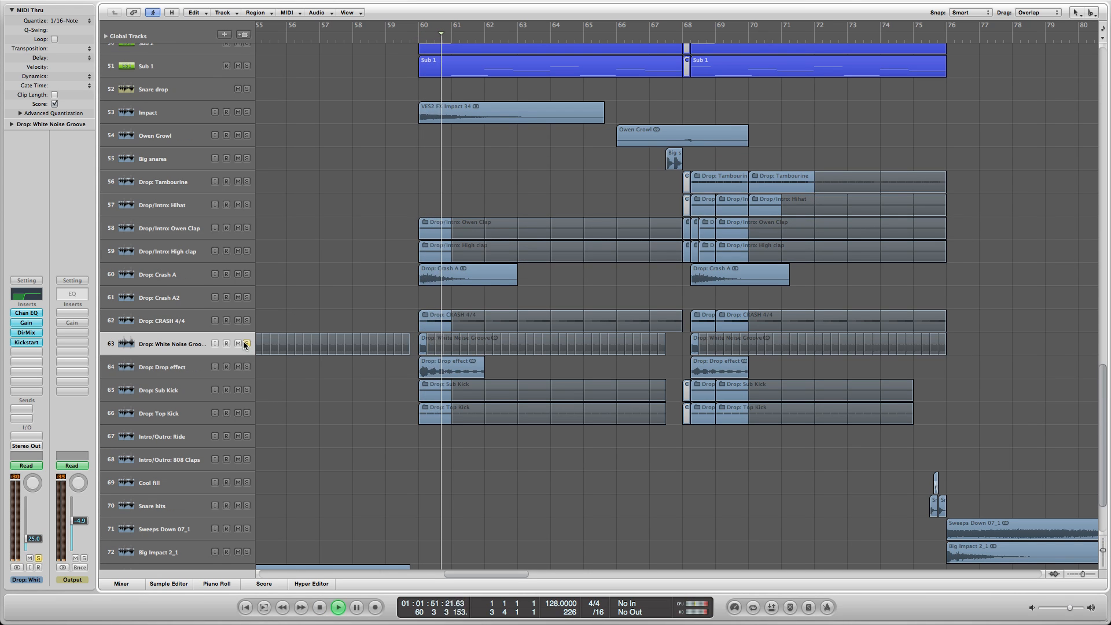
key("space")
Select Drop: CRASH 4/4 and bypass its Chan EQ, SampleDly, Compressor and Gain plug-ins
left_click(322, 318)
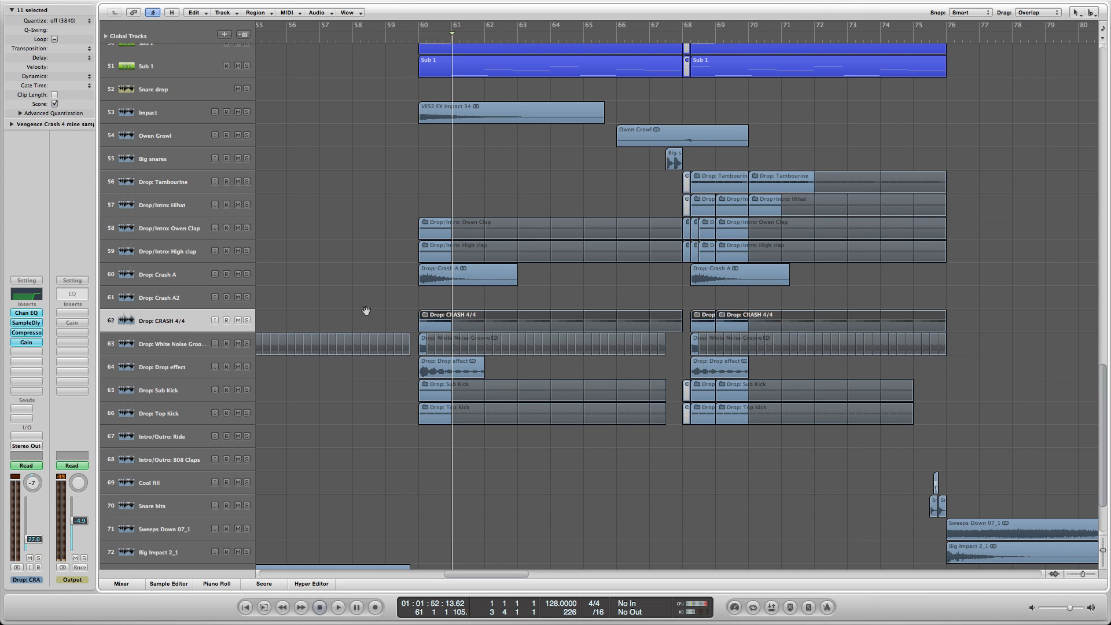
scroll(368, 311, "down", 1)
scroll(368, 311, "down", 2)
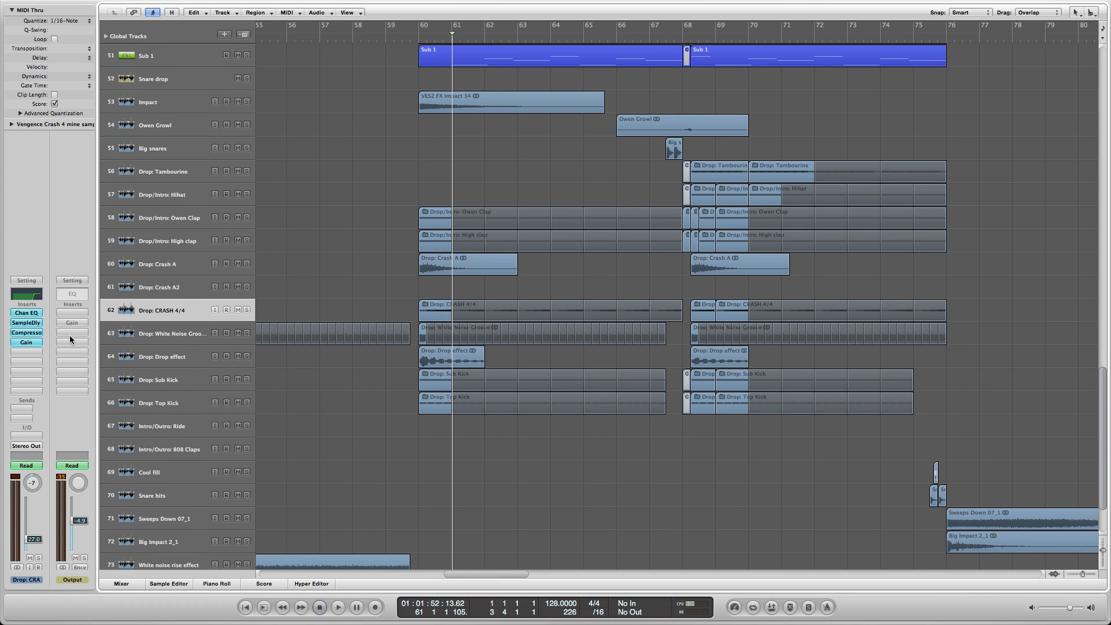
left_click(34, 313)
left_click(34, 322)
left_click(33, 332)
left_click(34, 342)
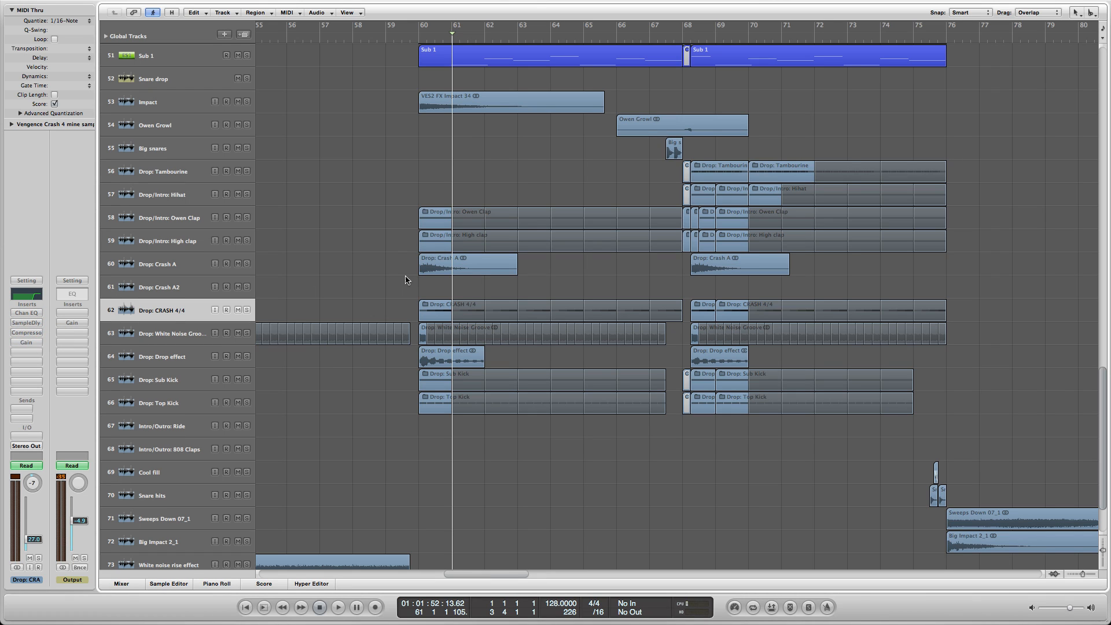
Open the Drop: CRASH 4/4 folder at bar 60, solo the Vengence Crash 4 track inside it, and play it
left_click(416, 39)
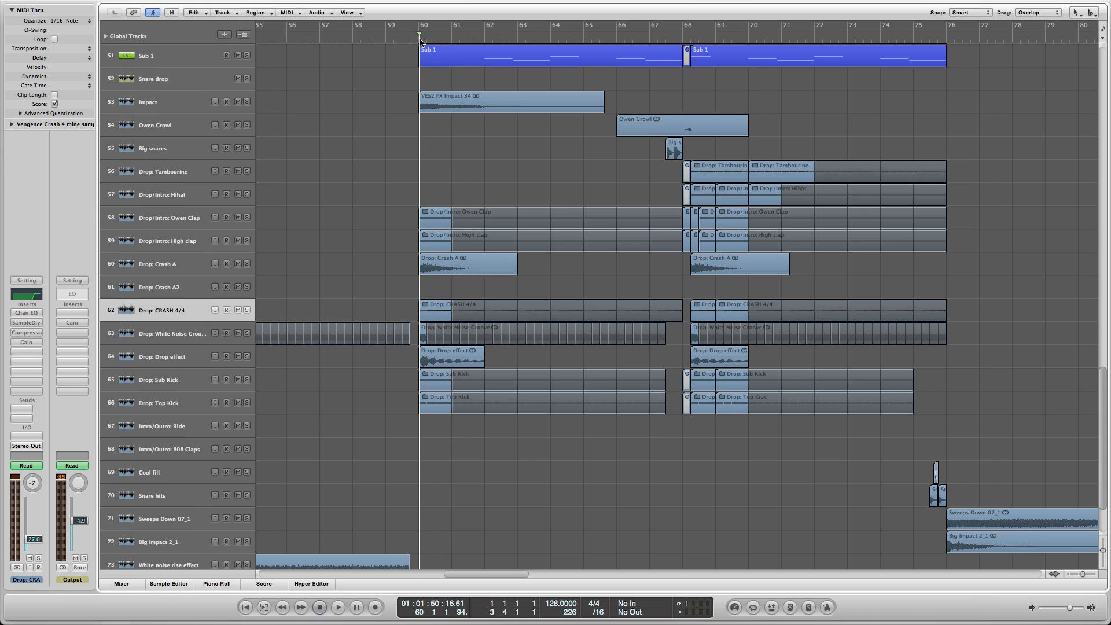
left_click(433, 311)
double_click(433, 311)
left_click(245, 55)
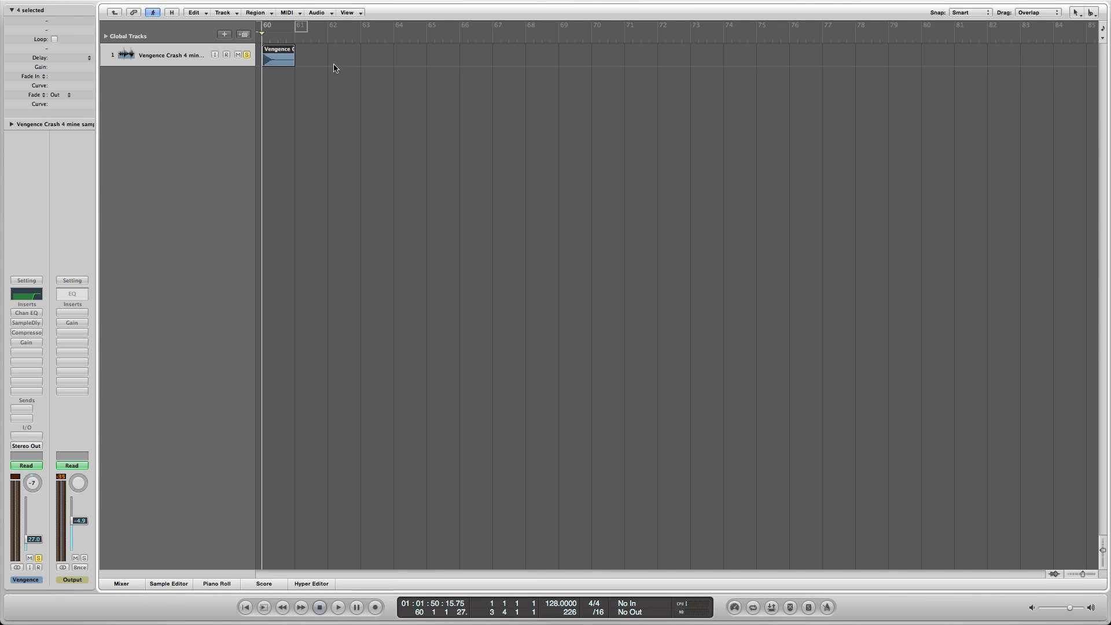
left_click(320, 65)
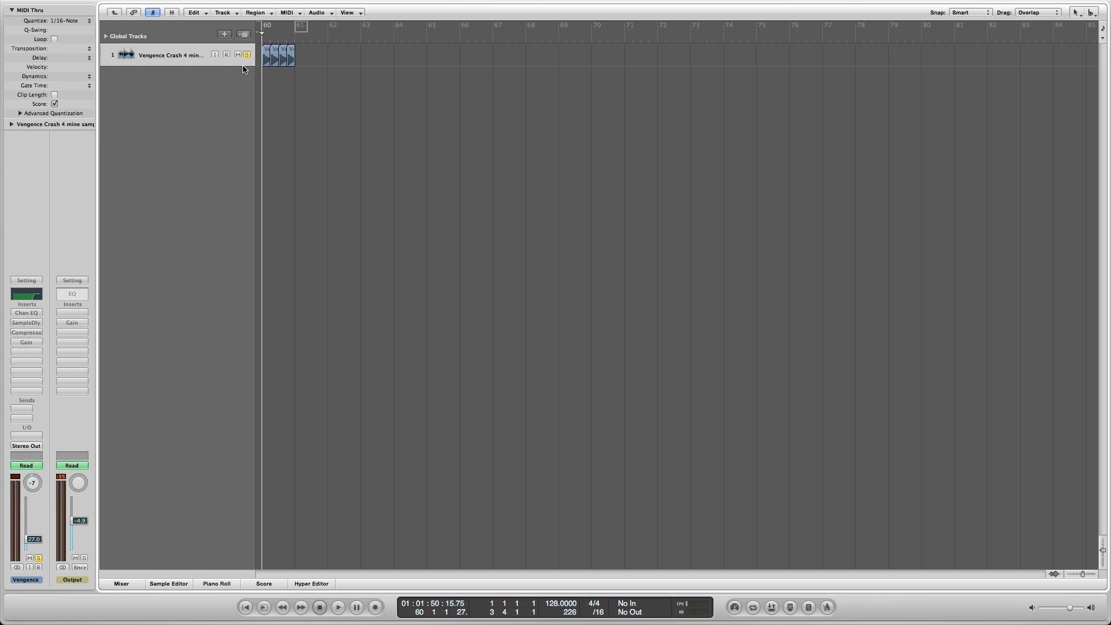
key("space")
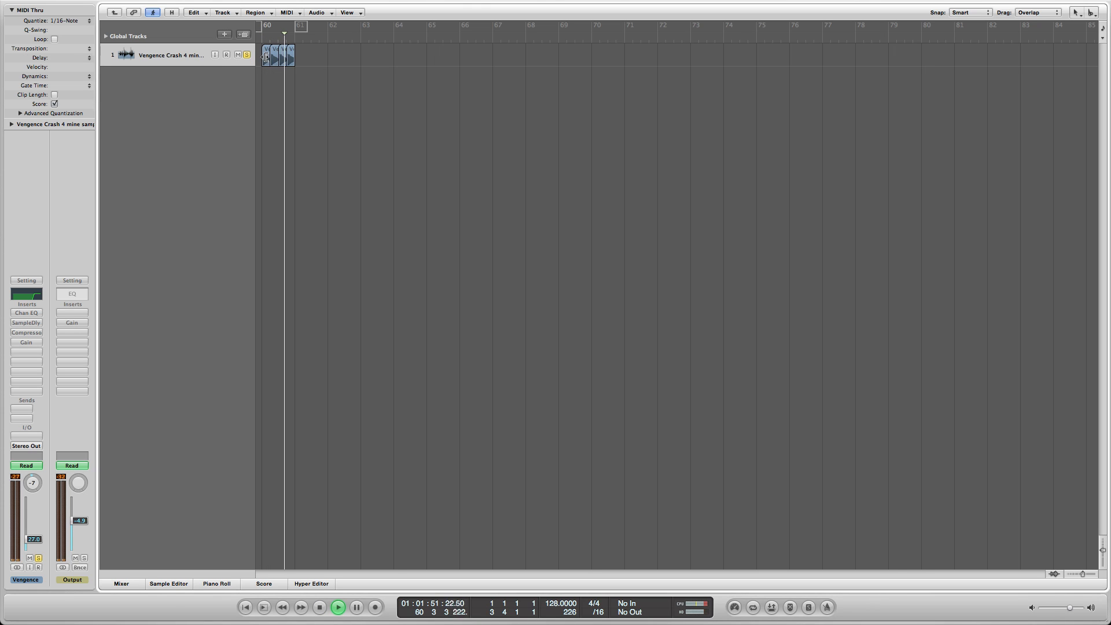
Stop playback, leave the folder, and unpack the Drop: CRASH 4/4 folder region at bar 60 to existing tracks
key("space")
left_click(114, 12)
scroll(398, 292, "down", 10)
left_click(294, 268)
left_click(287, 287)
right_click(287, 287)
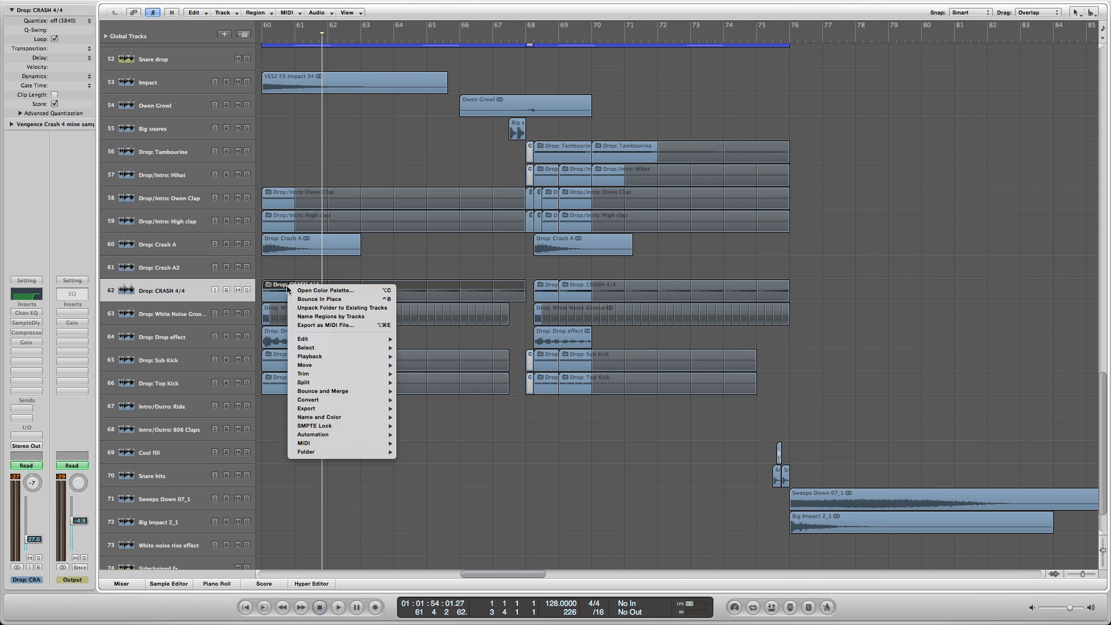
left_click(312, 313)
left_click(591, 196)
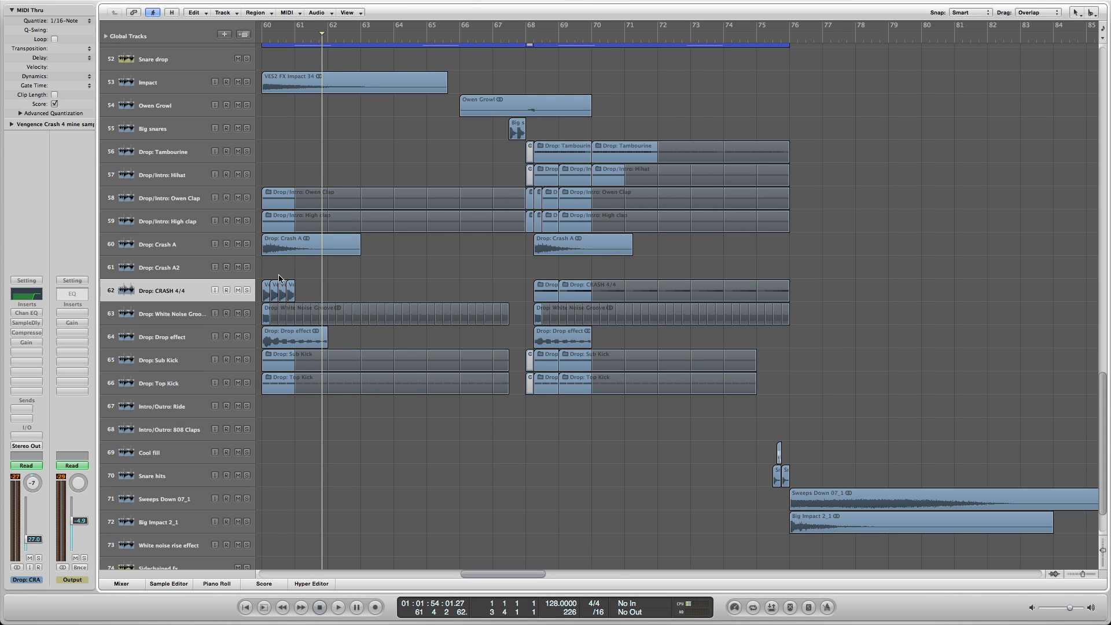
Pack the four Vengence Crash 4 regions at bar 60 into one folder region and loop it
scroll(292, 282, "left", 5)
left_click(343, 295)
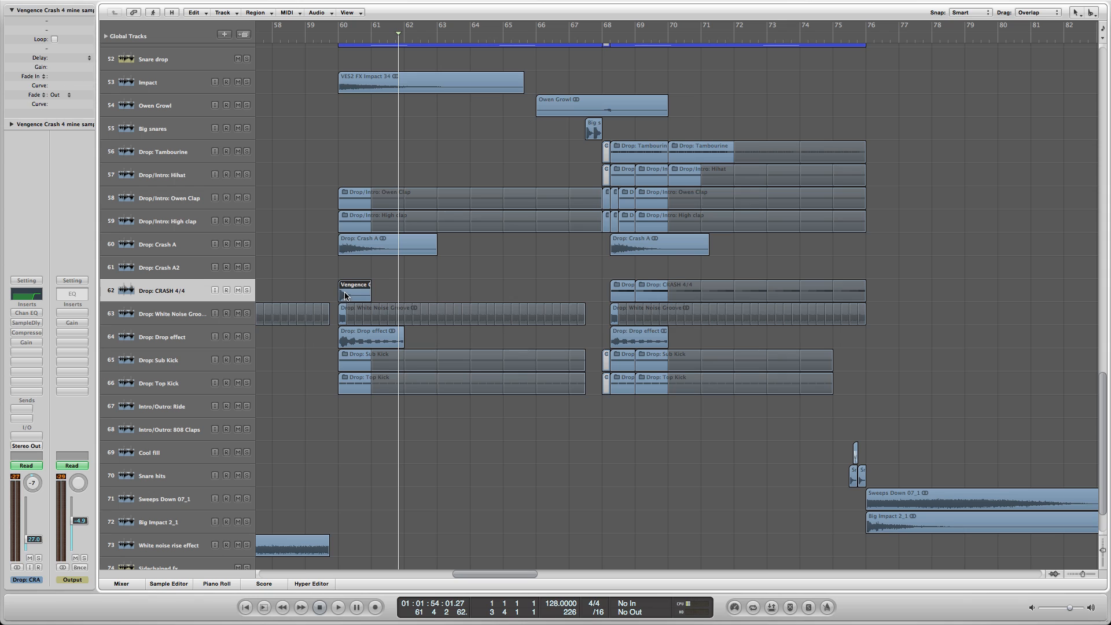
left_click(386, 290)
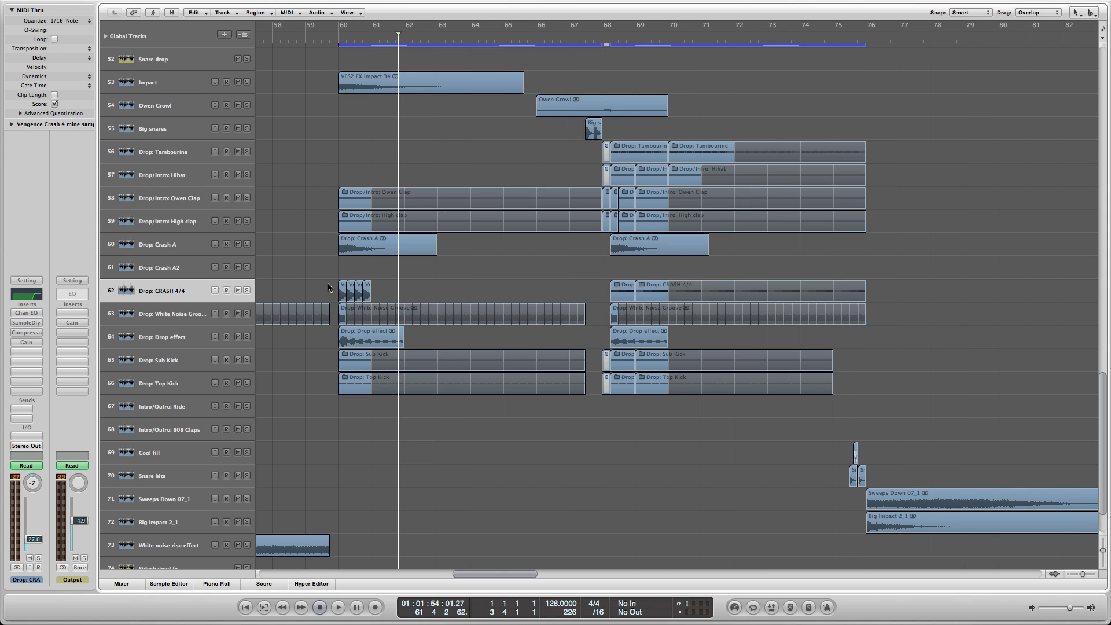
left_click_drag(311, 285, 407, 290)
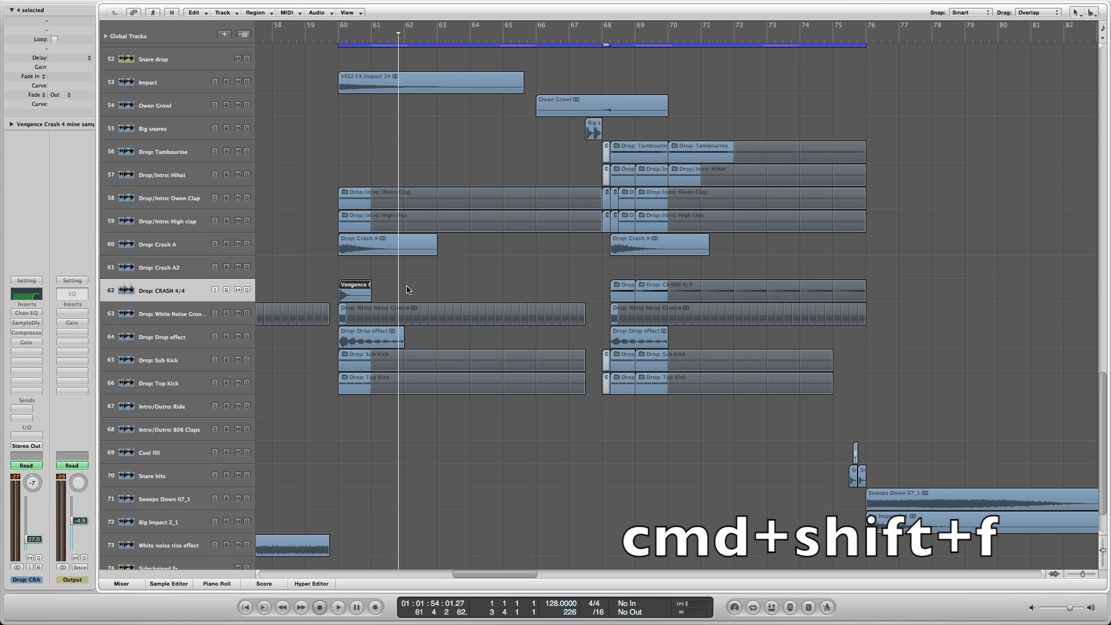
key("super+shift+f")
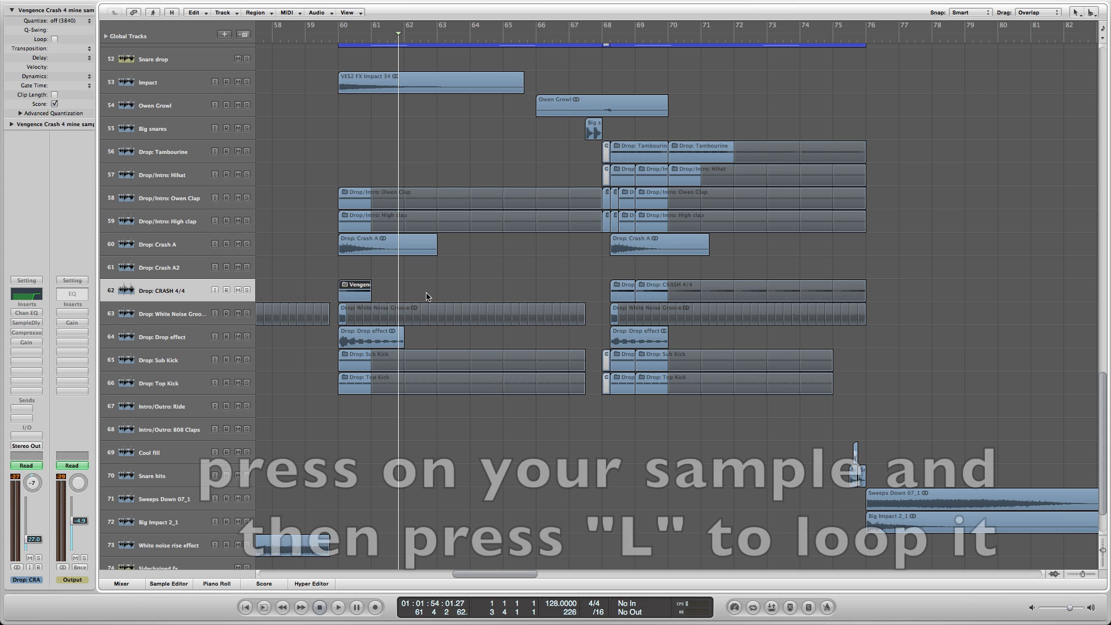
key("l")
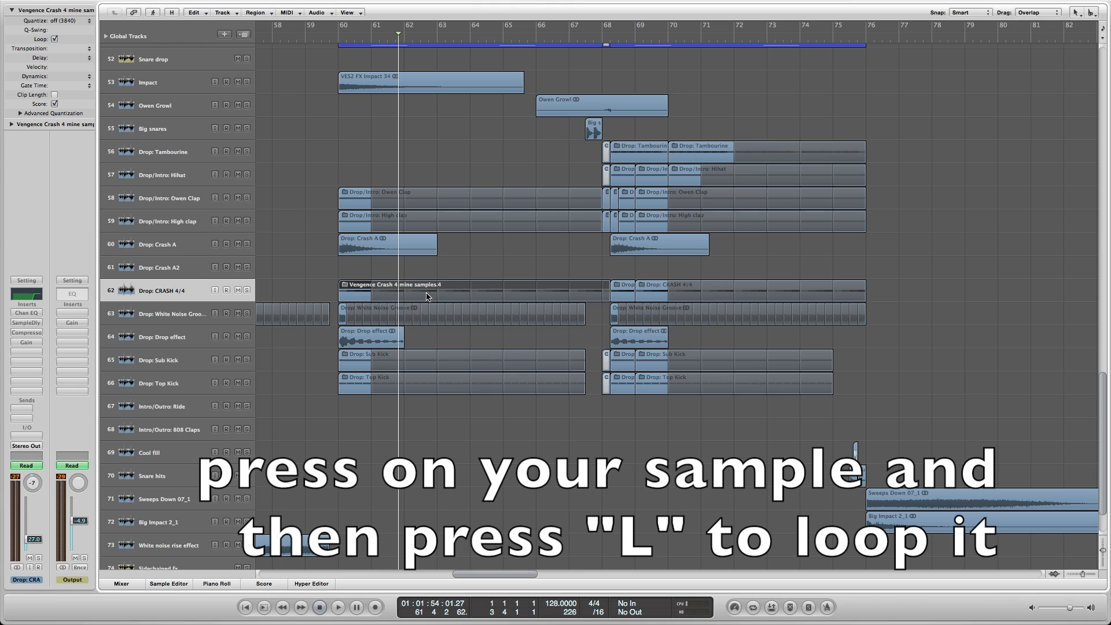
left_click(602, 275)
Re-enable the Chan EQ, SampleDly, Compressor and Gain plug-ins on Drop: CRASH 4/4
scroll(309, 346, "up", 2)
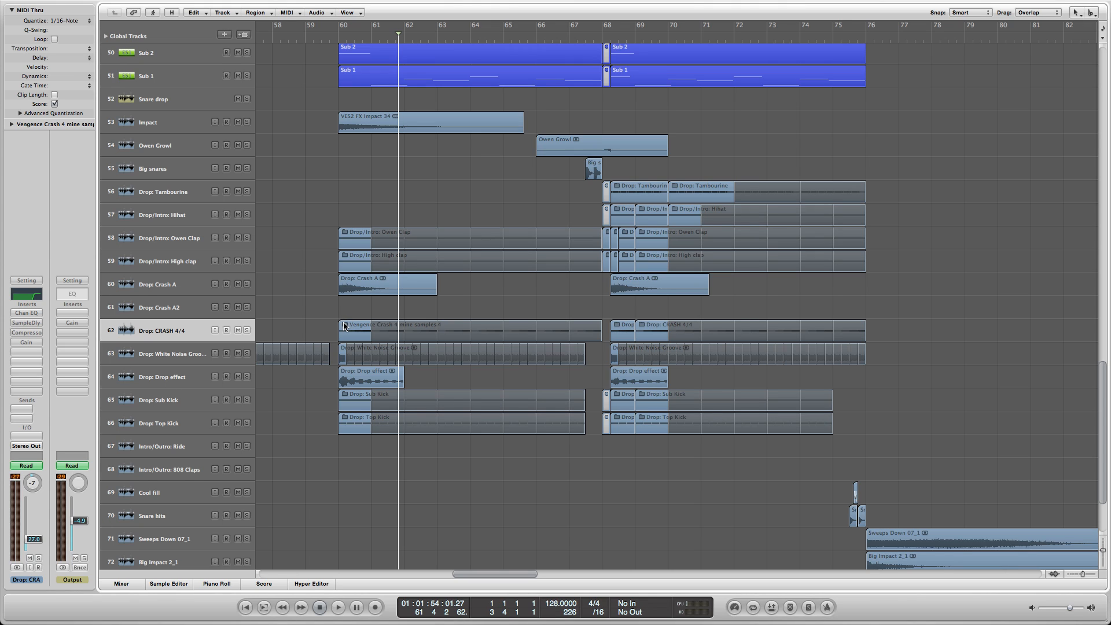
left_click(20, 313)
left_click(27, 323)
left_click(33, 323)
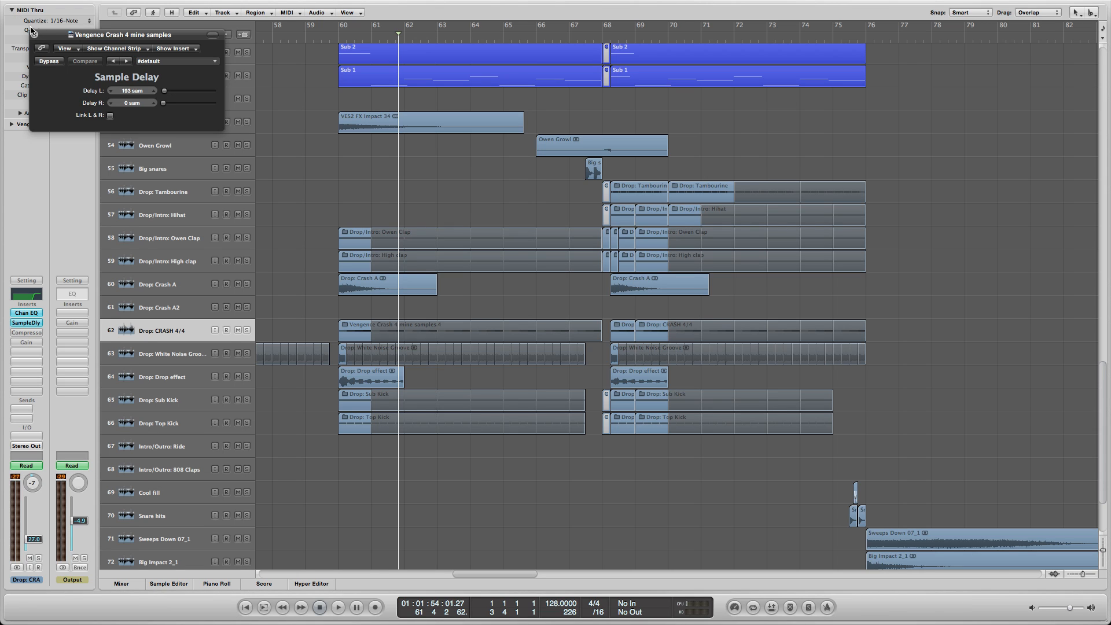
left_click(33, 33)
left_click(26, 332, "alt")
left_click(26, 342, "alt")
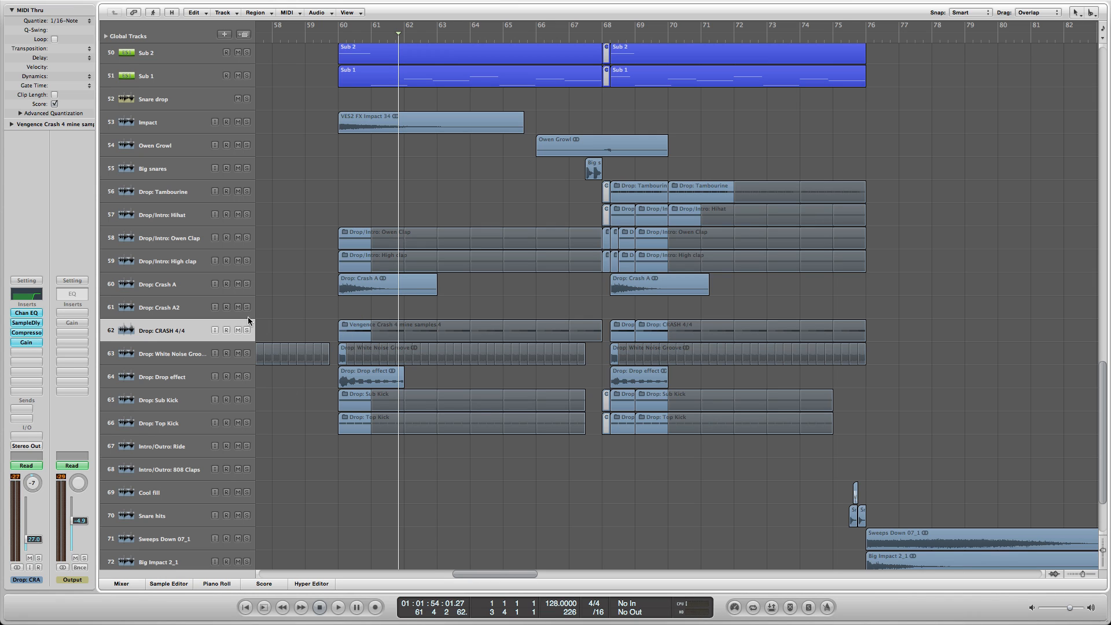
Play the full drop from just before bar 60, comparing it with Drop: CRASH 4/4 muted and unmuted, and stop around bar 67
left_click(323, 37)
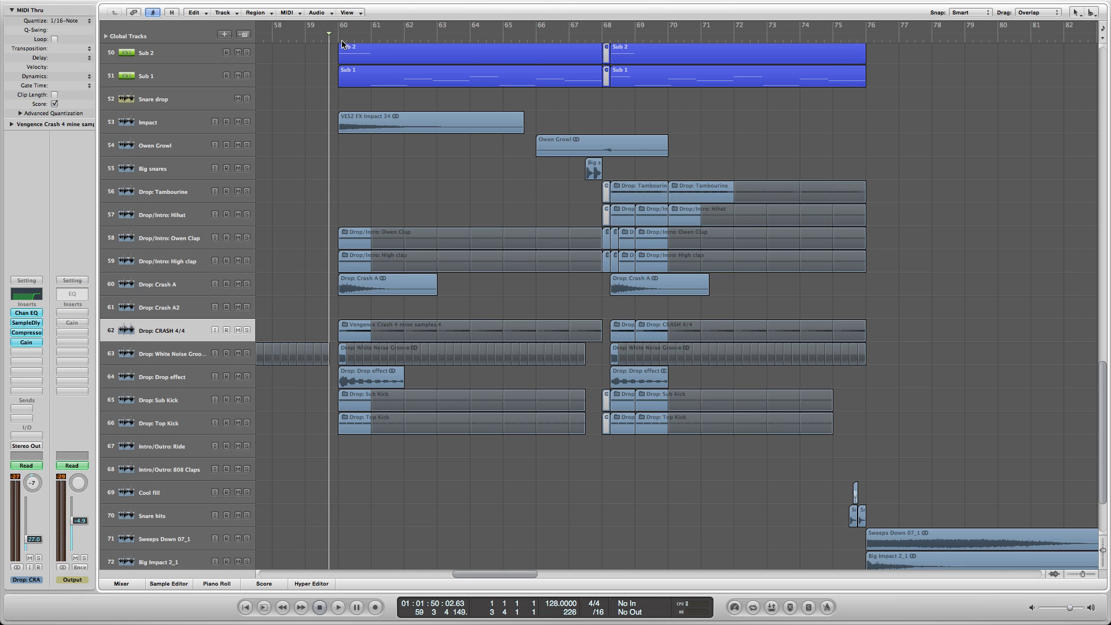
scroll(411, 173, "up", 3)
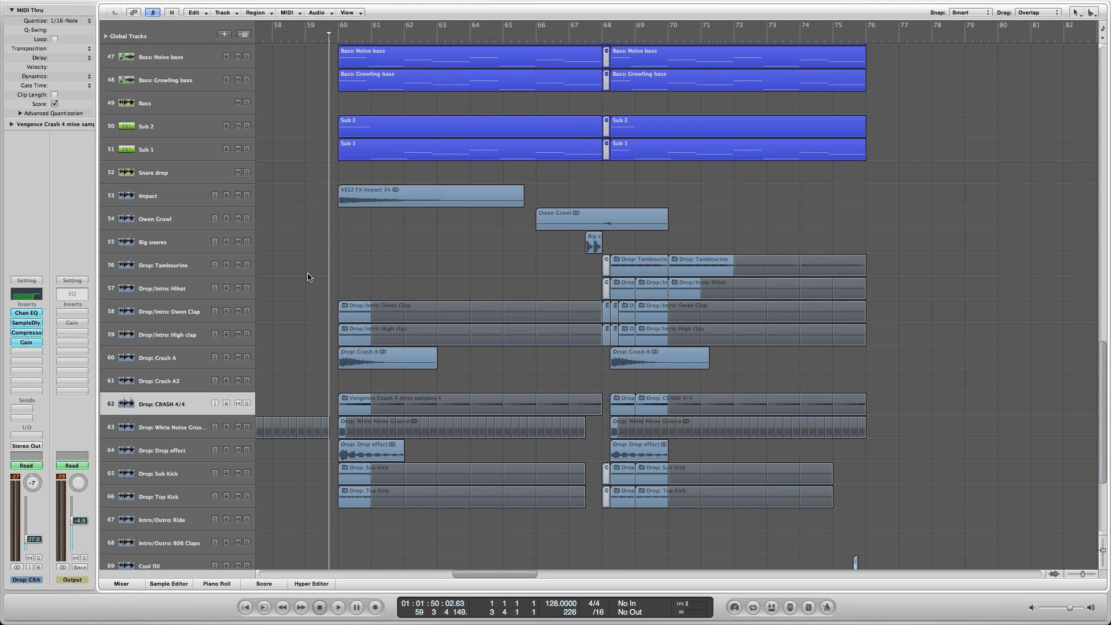
key("space")
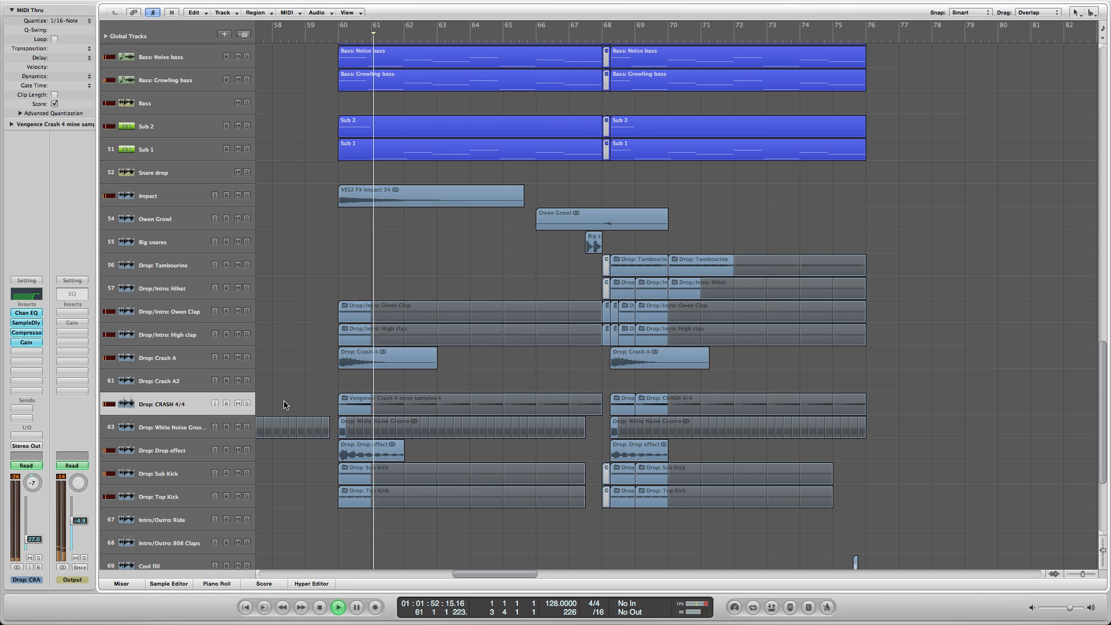
left_click(238, 403)
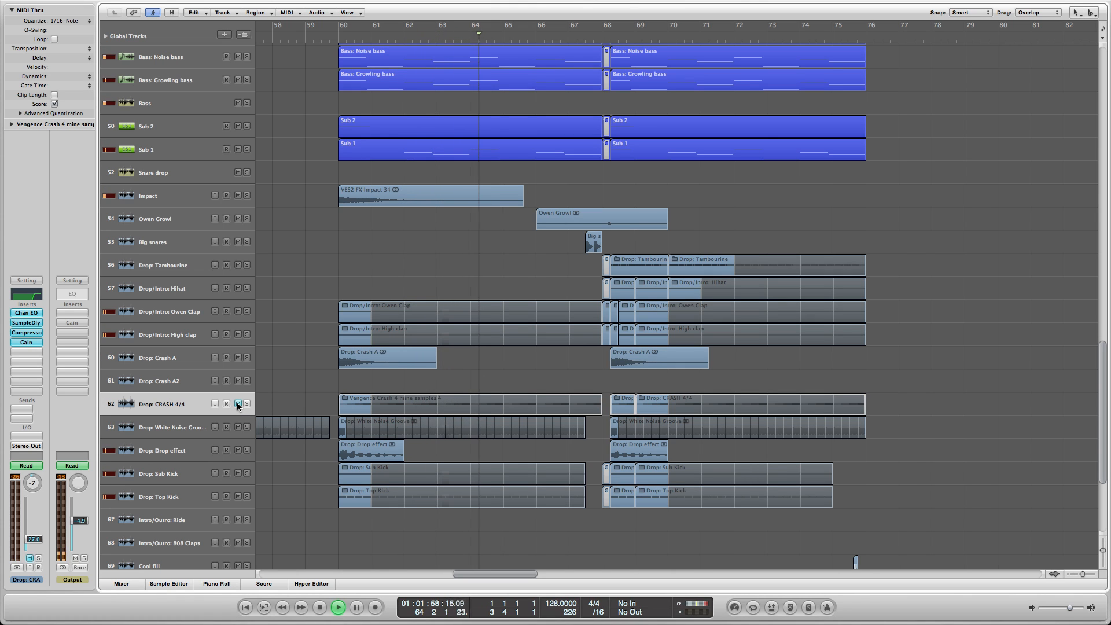
left_click(238, 404)
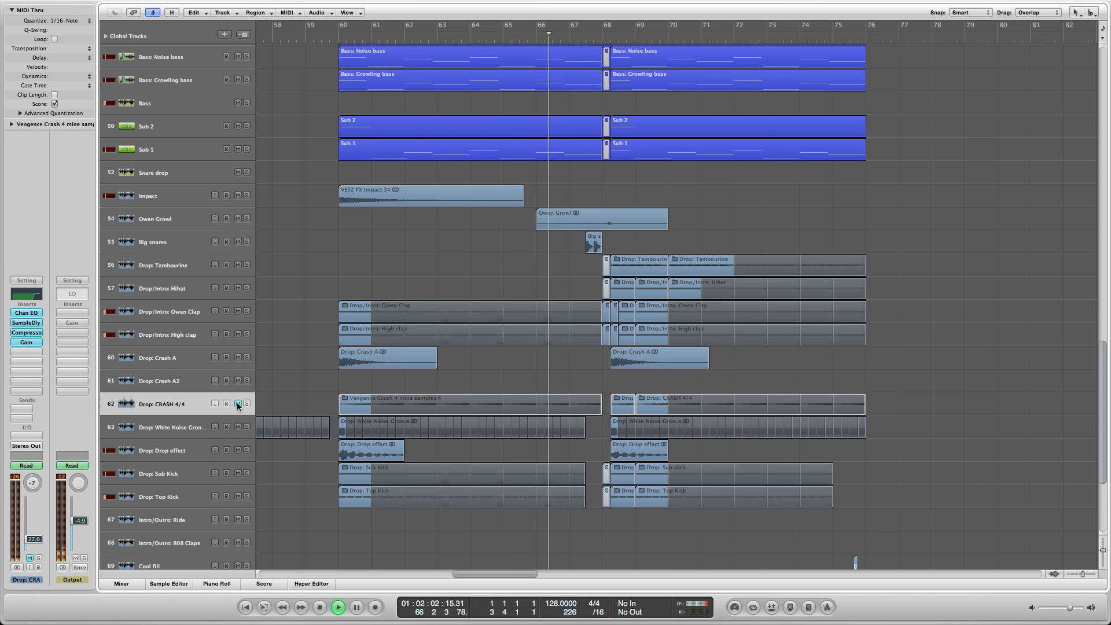
key("space")
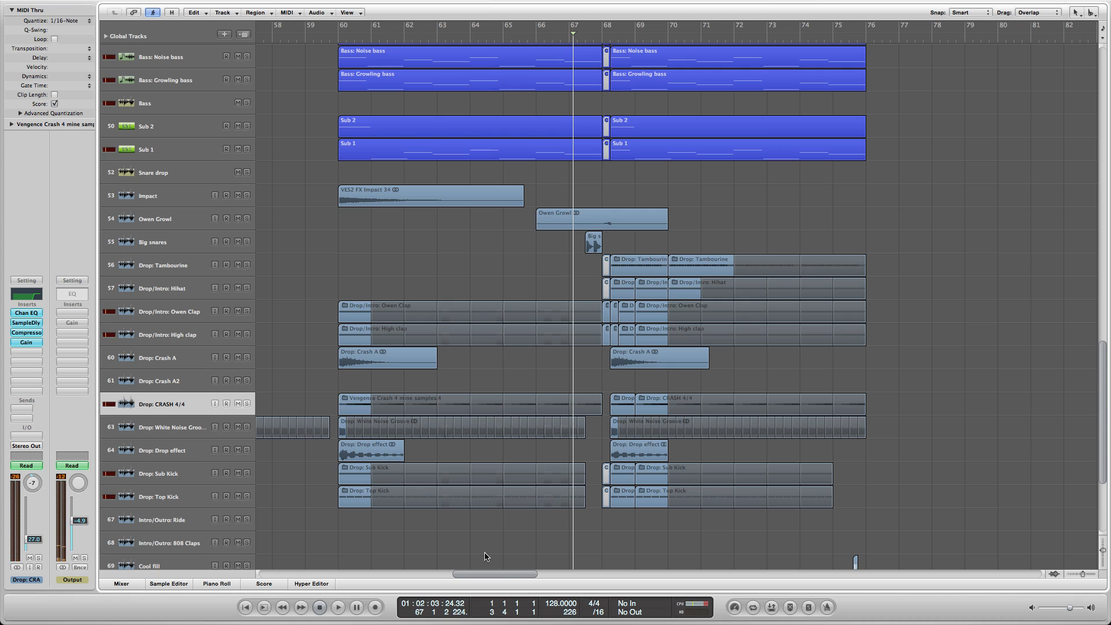
Return the playhead to just before bar 60 and select the Drop/Intro: Owen Clap track
left_click_drag(508, 574, 501, 574)
left_click(403, 41)
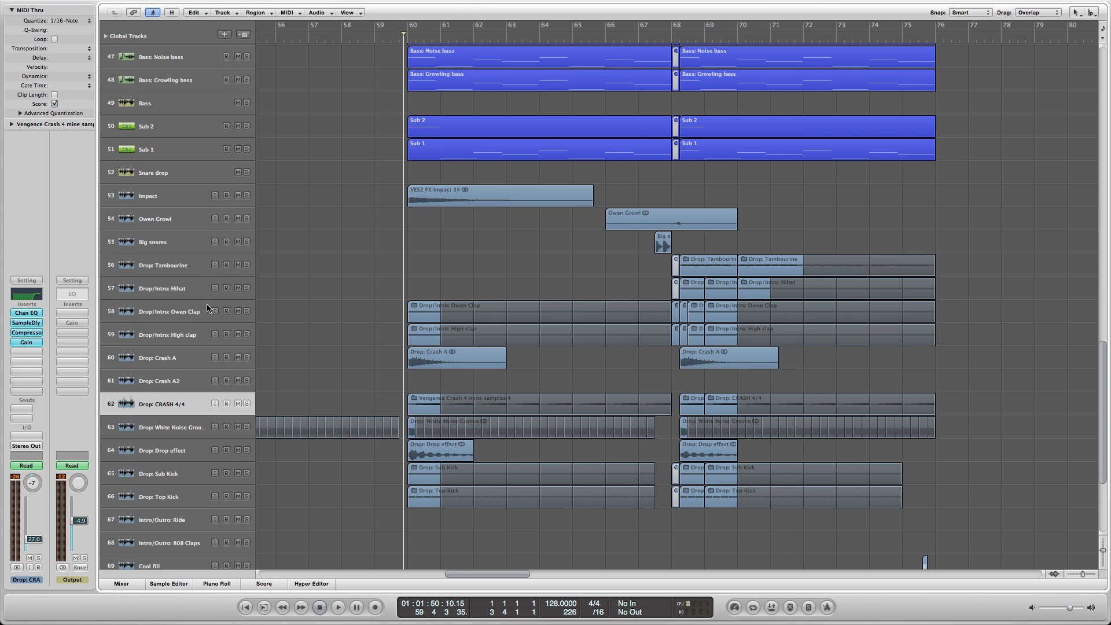
left_click(180, 315)
left_click(324, 313)
scroll(435, 409, "up", 1)
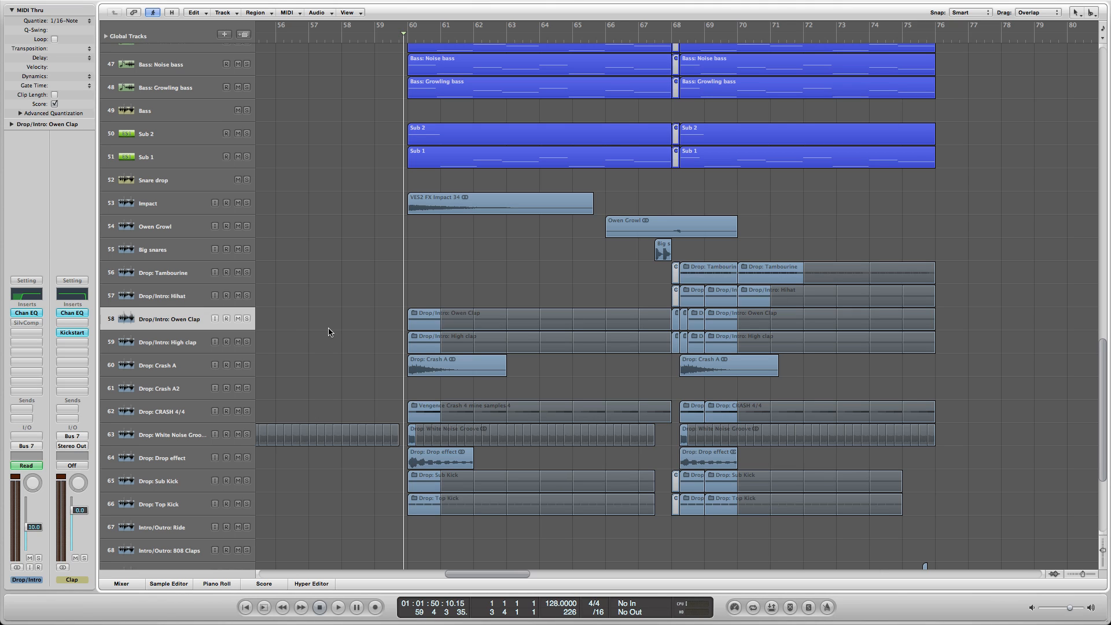
Solo Drop/Intro: Owen Clap, play it from just before bar 60, and stop after about two bars
left_click_drag(410, 36, 405, 36)
key("ctrl+Right")
key("ctrl+Right")
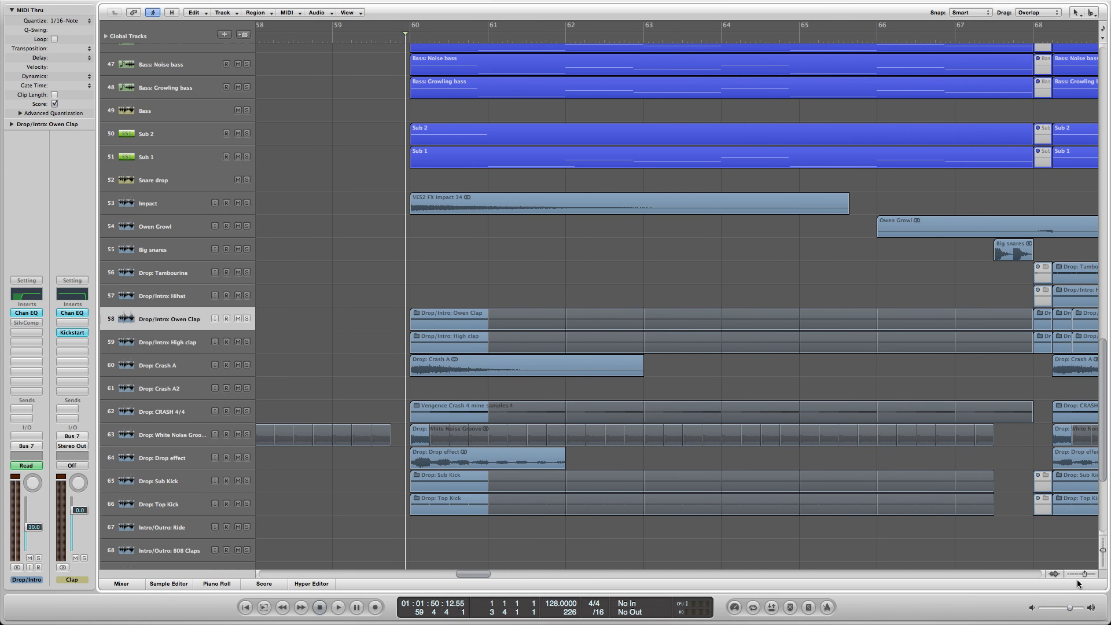
key("ctrl+Left")
key("ctrl+Left")
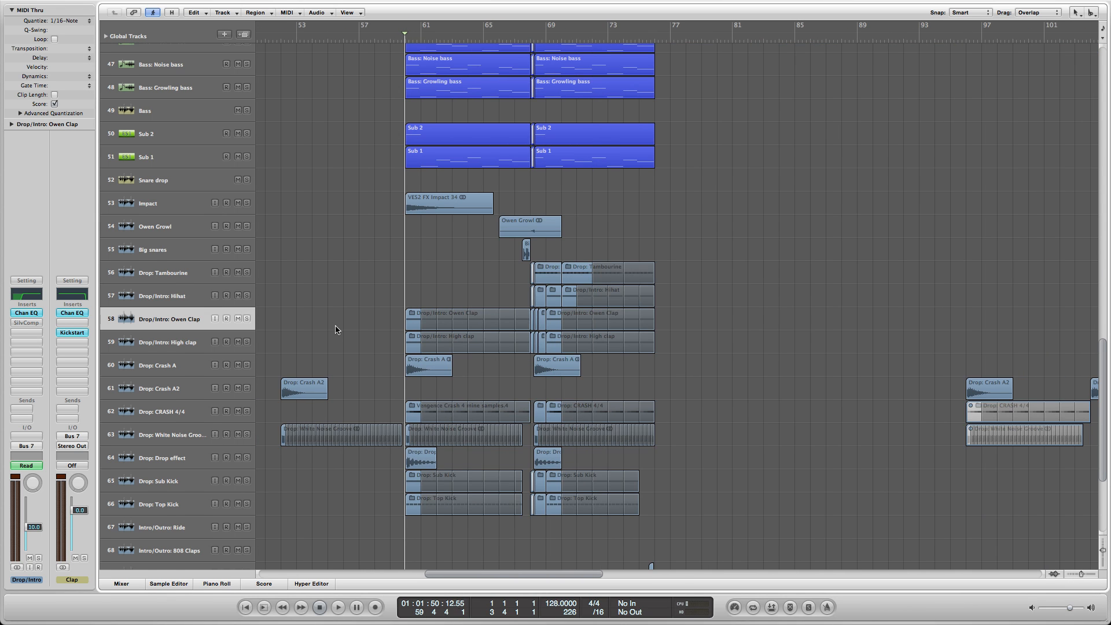
scroll(335, 329, "down", 4)
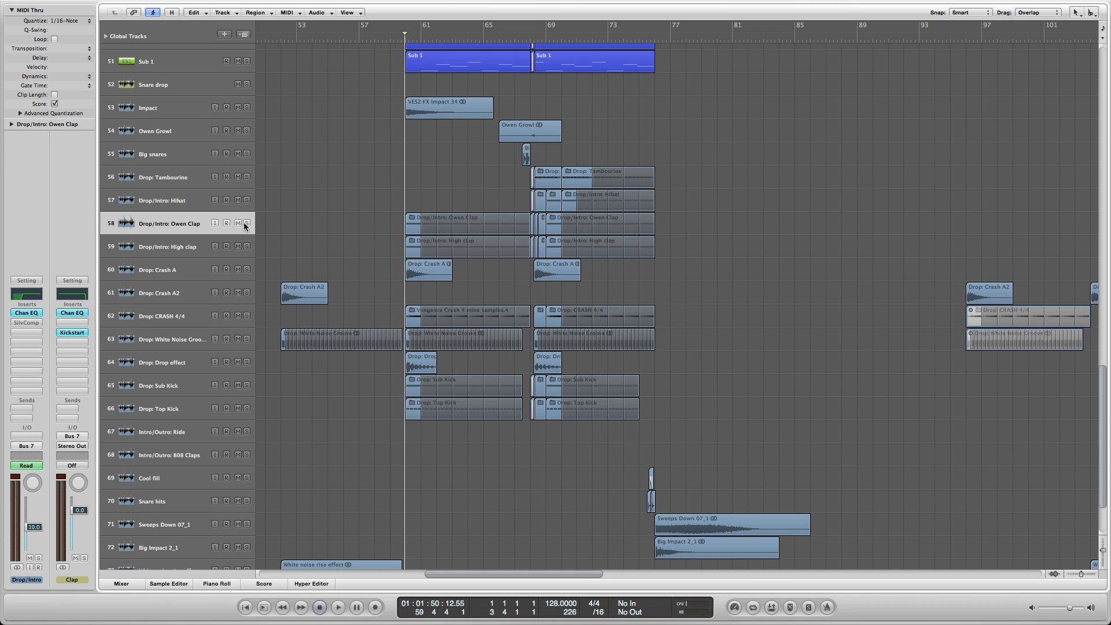
key("space")
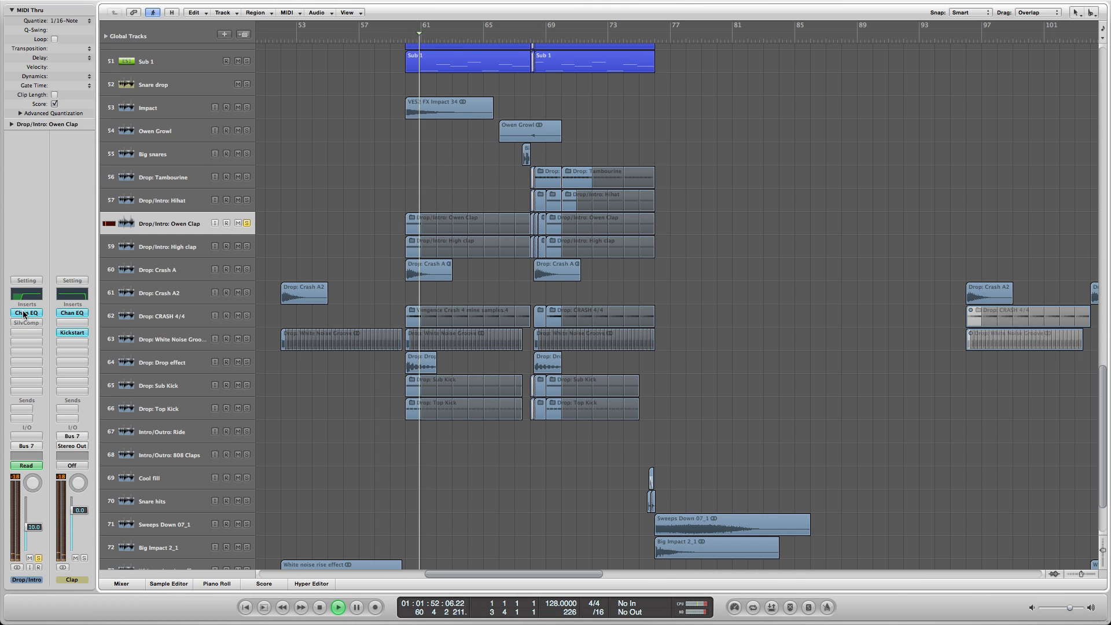
key("space")
Solo Drop/Intro: High clap in place of Owen Clap and play it from just before bar 60 with its Chan EQ bypassed
left_click(167, 248)
left_click(368, 229)
left_click(247, 223)
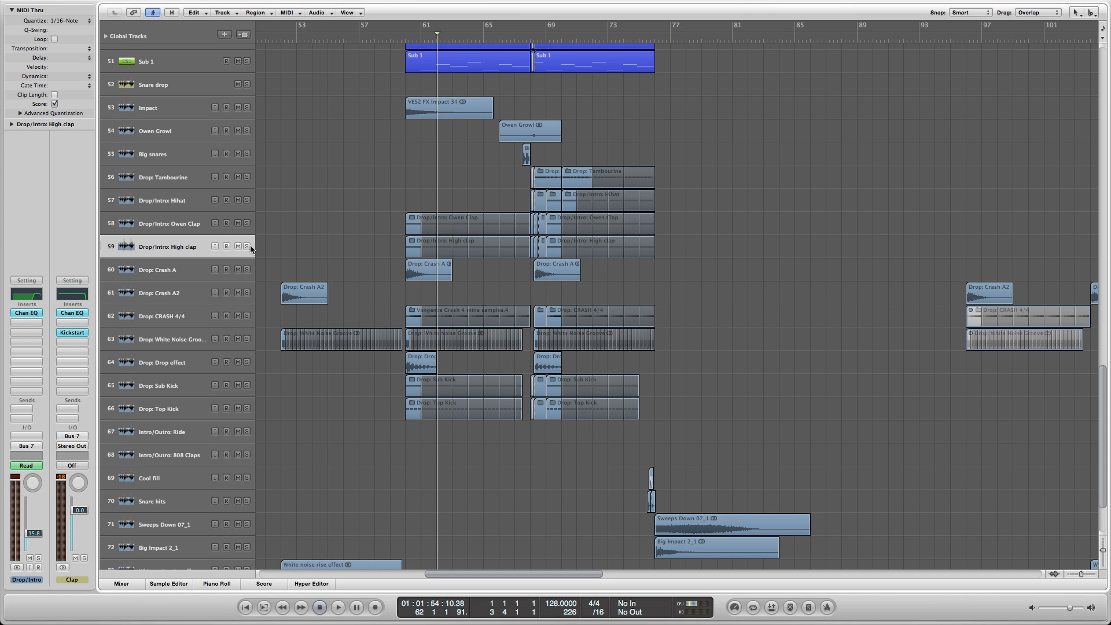
left_click_drag(406, 39, 403, 84)
left_click(398, 38)
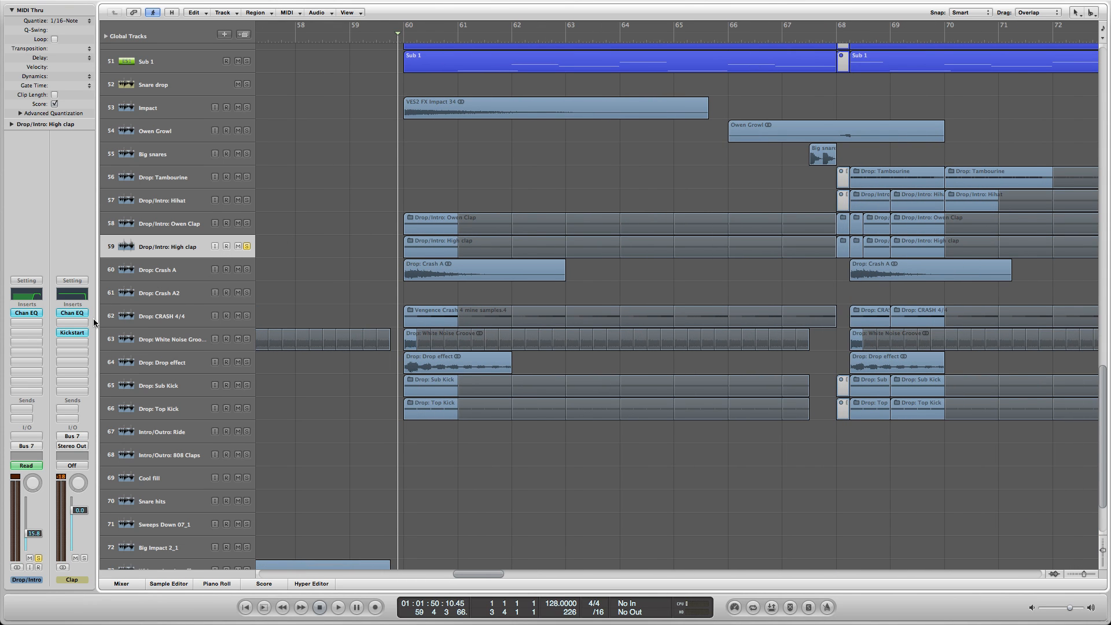
key("space")
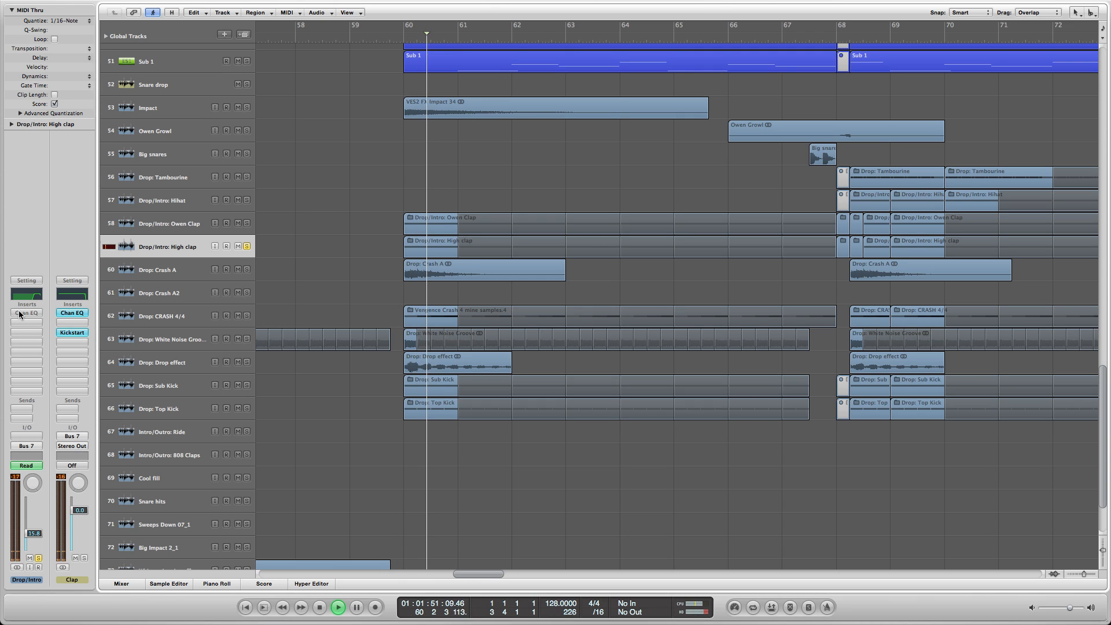
key("space")
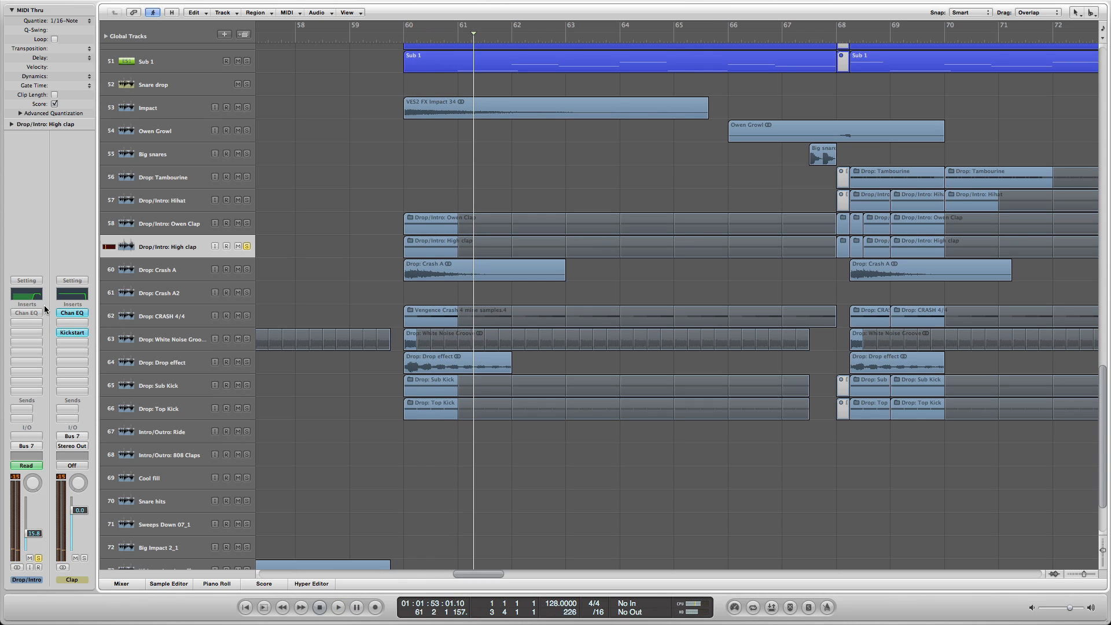
Open the Channel EQ of Drop/Intro: High clap, turn off its bypass, and move its window over the arrangement
left_click(34, 295)
left_click(44, 63)
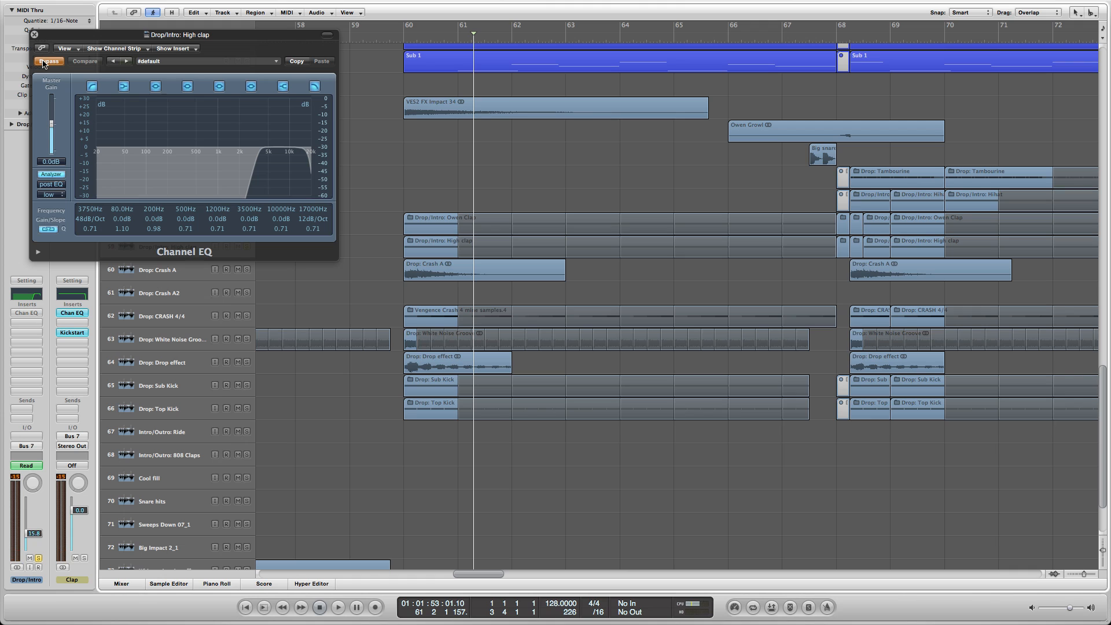
left_click(44, 62)
left_click_drag(125, 35, 480, 132)
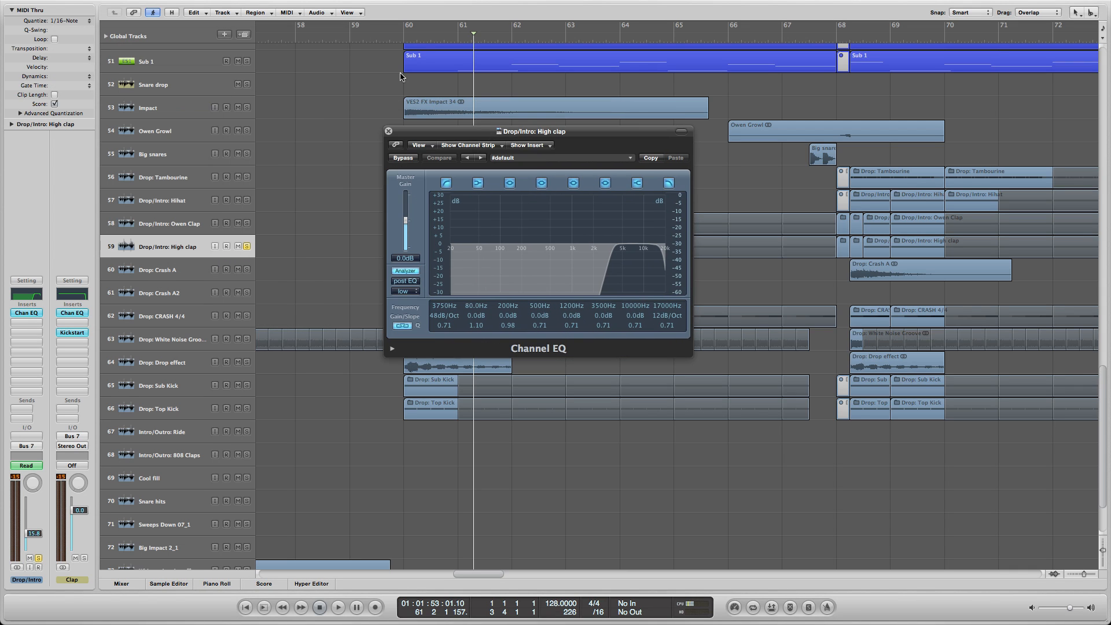
Play the soloed High clap from just before bar 60, add Owen Clap to the solo, and stop with the EQ closed and solos cleared
left_click(397, 38)
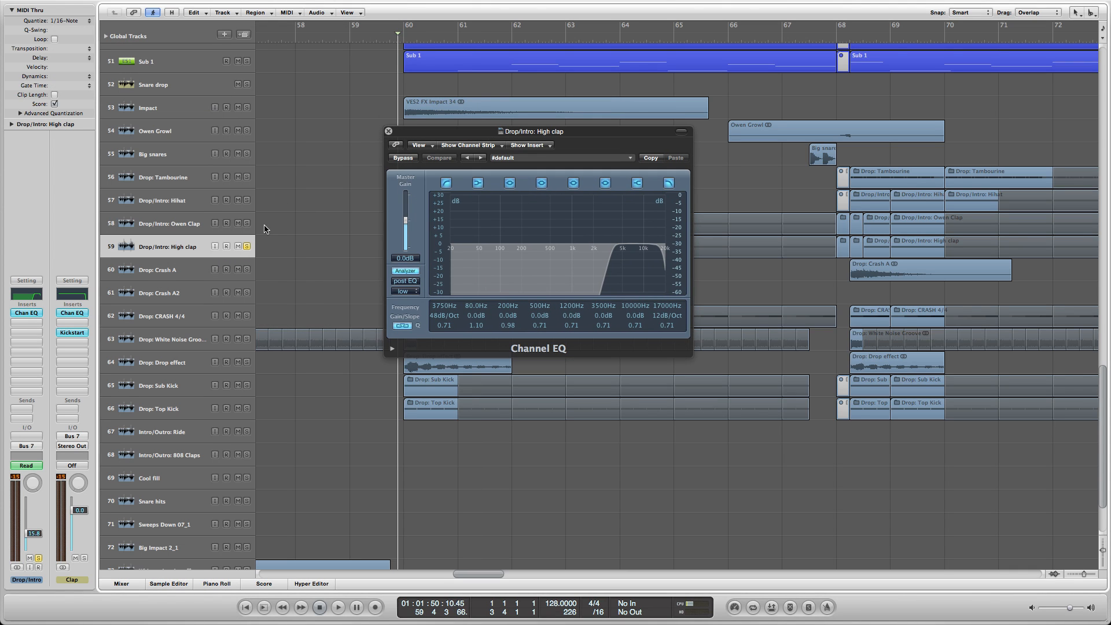
key("space")
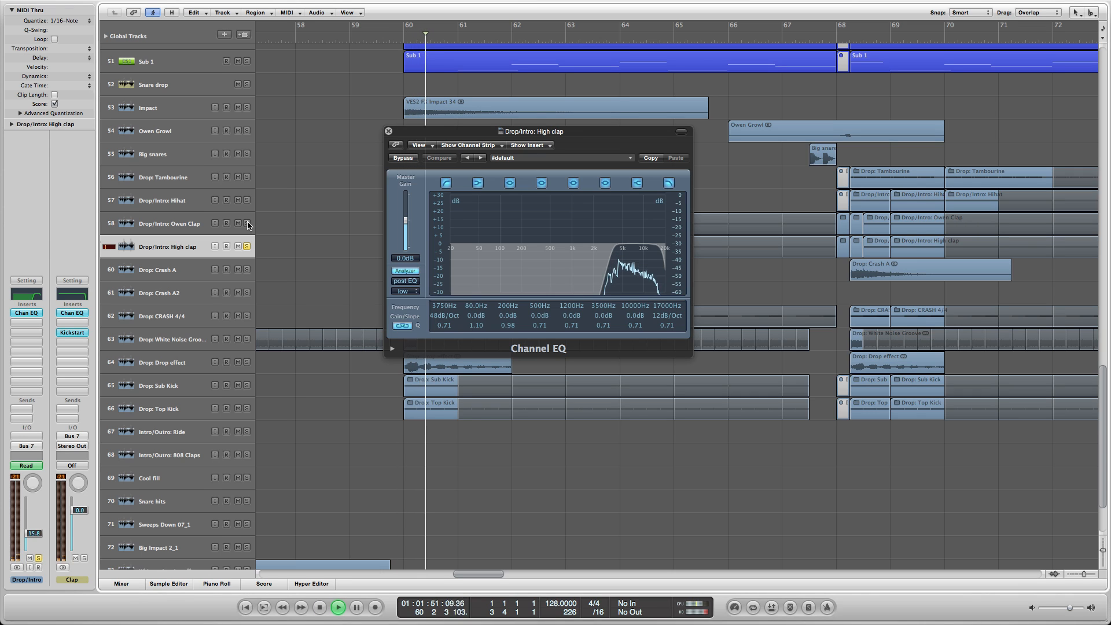
left_click(247, 224)
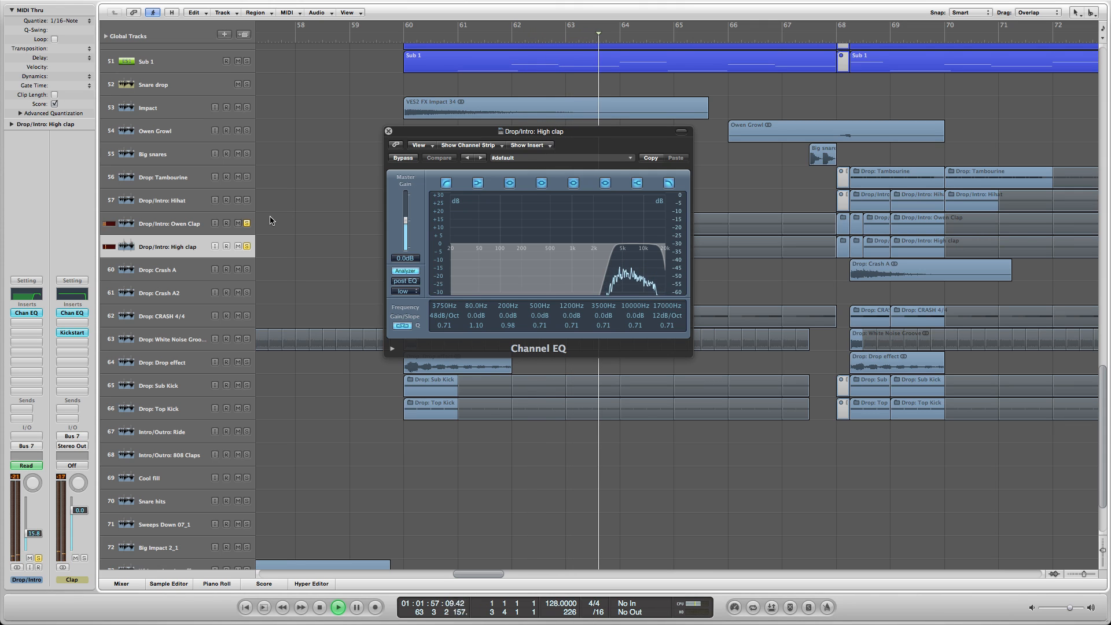
left_click_drag(391, 136, 358, 282)
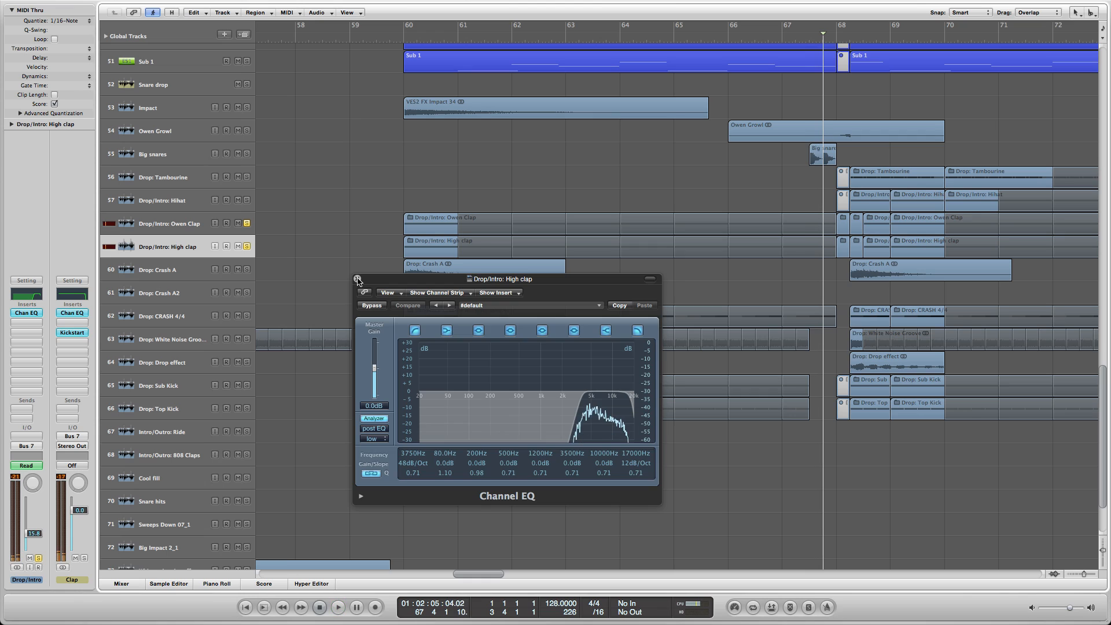
key("space")
left_click(357, 279)
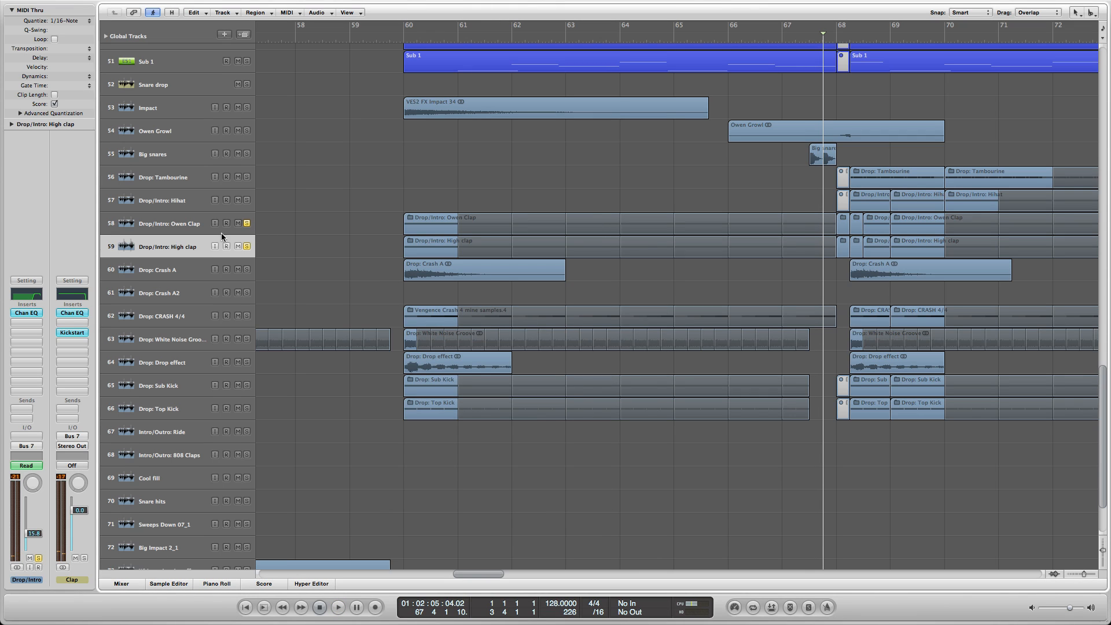
left_click(247, 247)
scroll(247, 249, "up", 1)
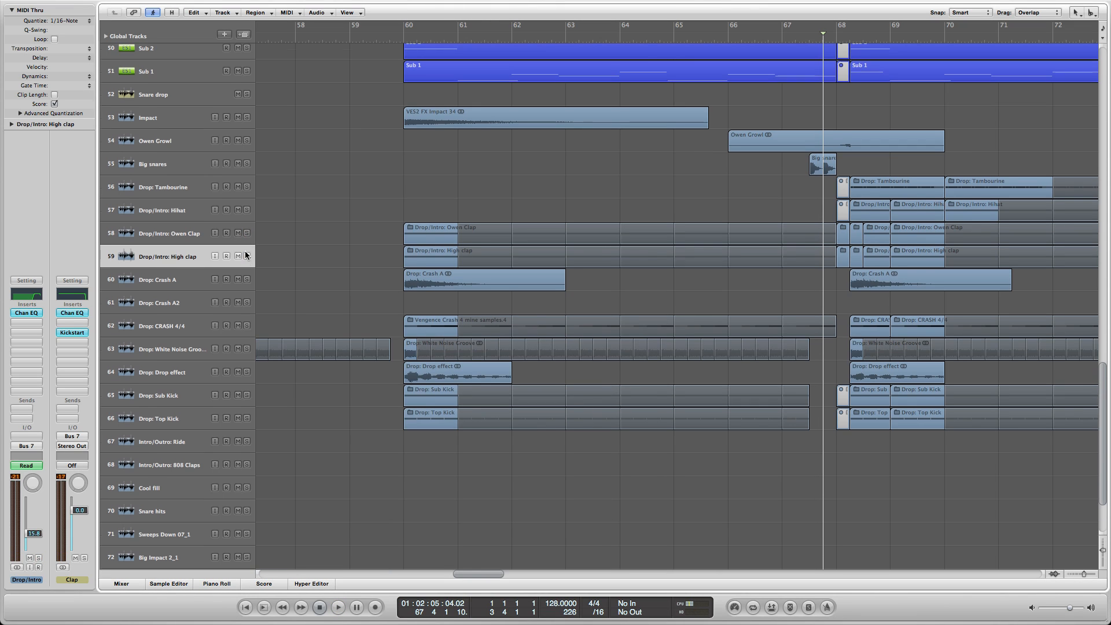
Solo the Impact track, play it from just before bar 60, and stop after about one bar
left_click(166, 117)
left_click(400, 41)
scroll(324, 174, "up", 3)
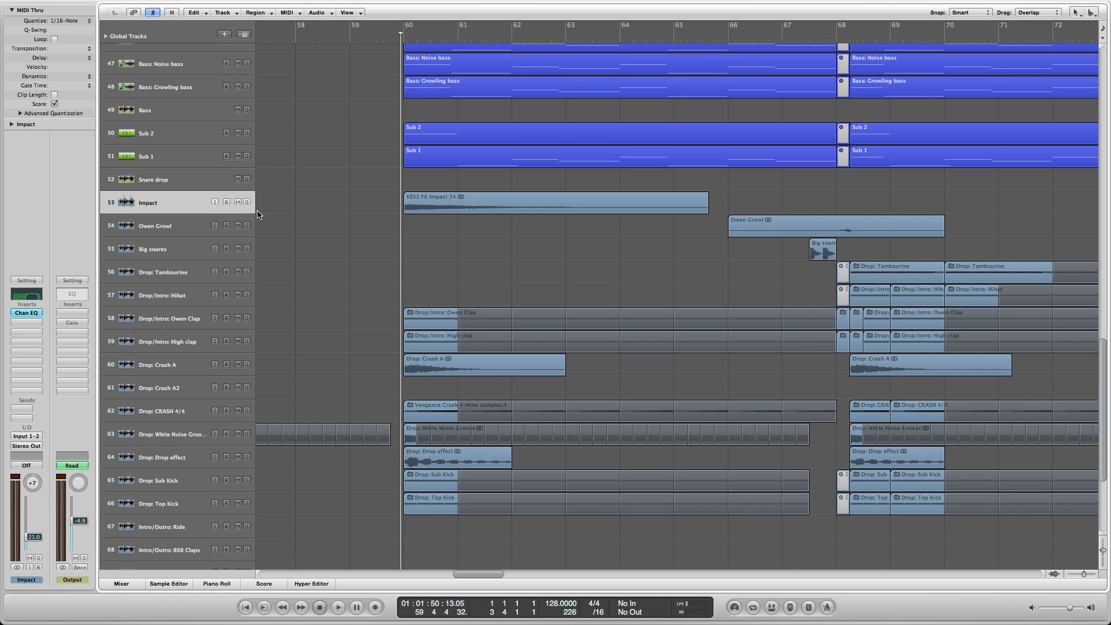
scroll(250, 204, "up", 5)
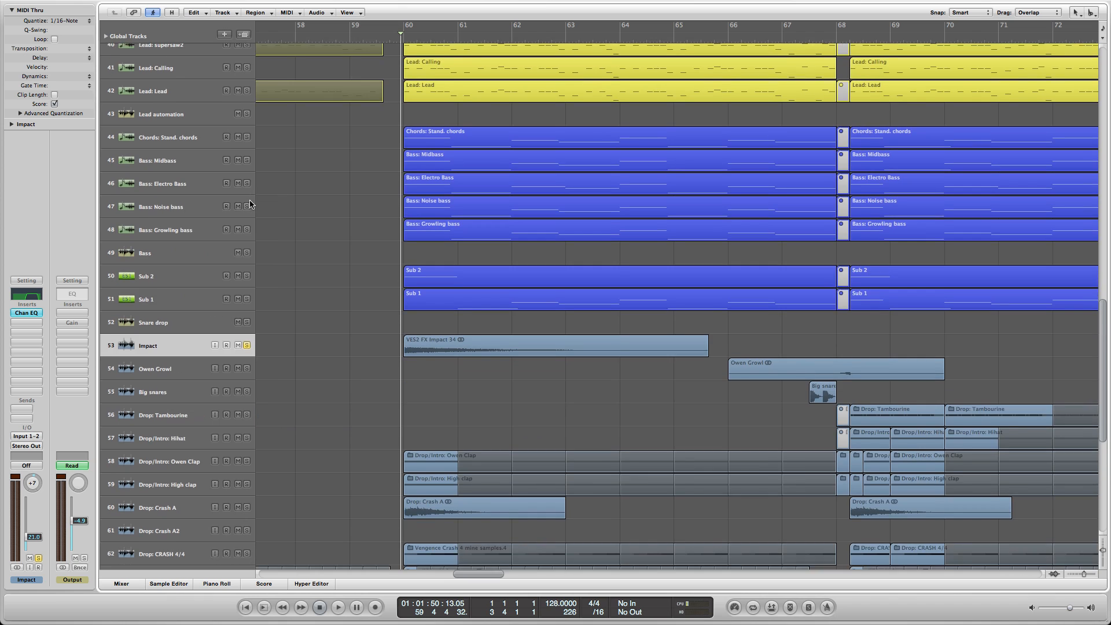
scroll(250, 204, "down", 10)
scroll(250, 202, "up", 7)
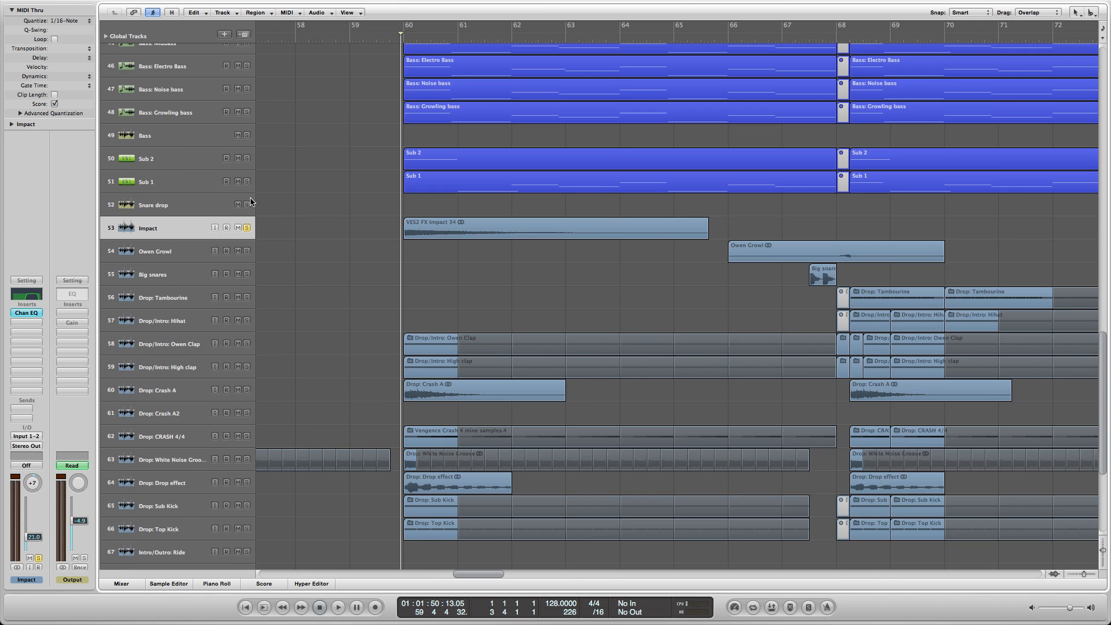
scroll(252, 201, "down", 4)
key("space")
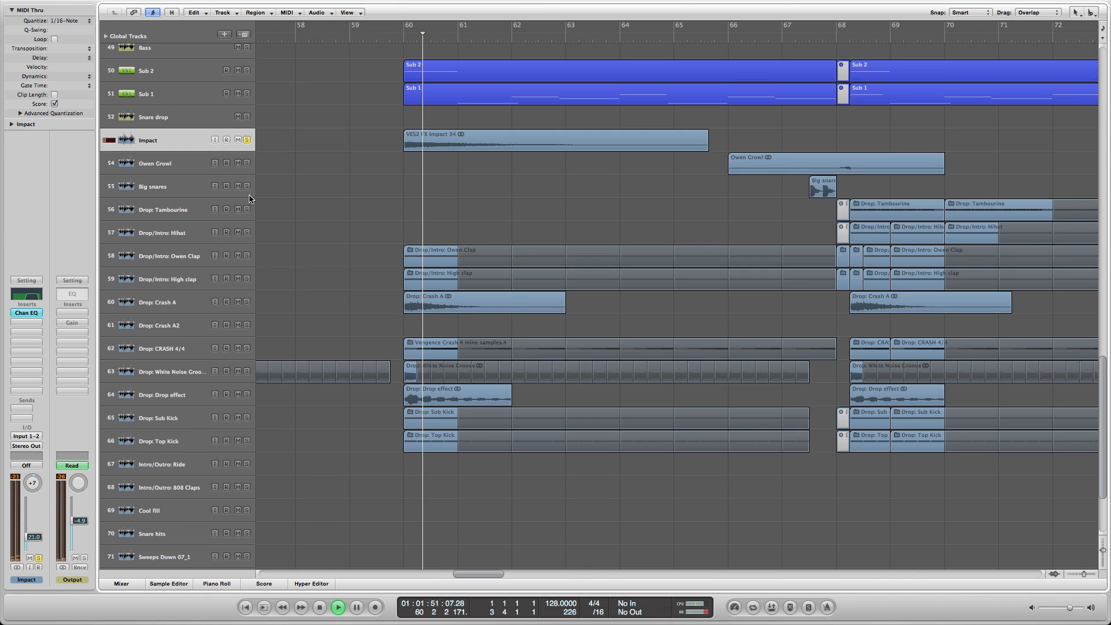
key("space")
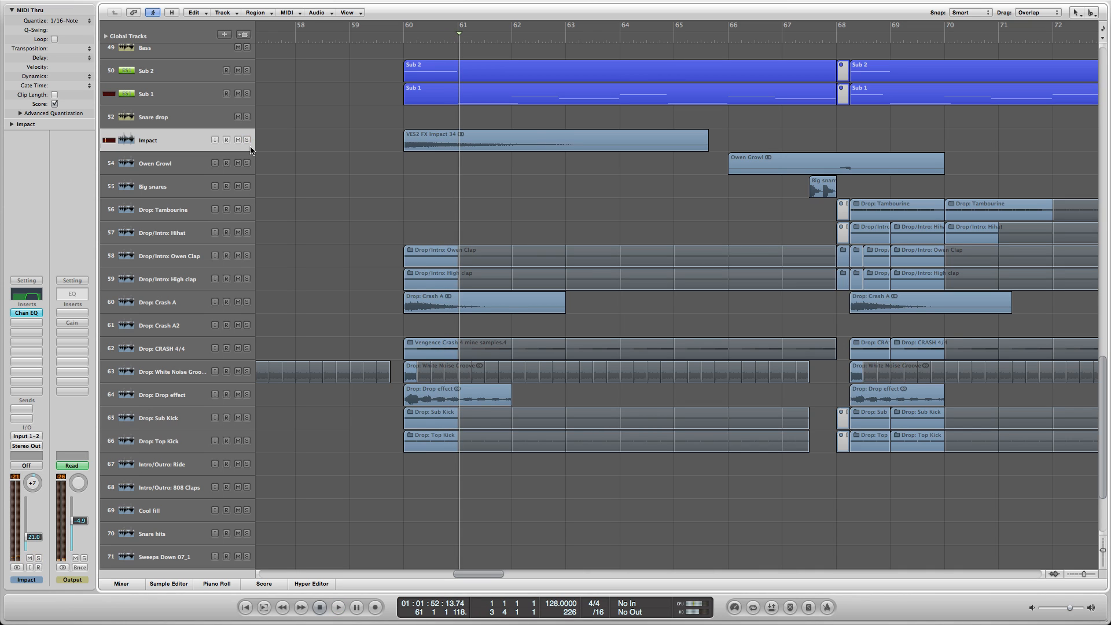
Solo the tracks from Impact down to Intro/Outro: Ride and play them from just before bar 60 until about bar 69
left_click_drag(246, 139, 252, 453)
left_click(391, 38)
key("space")
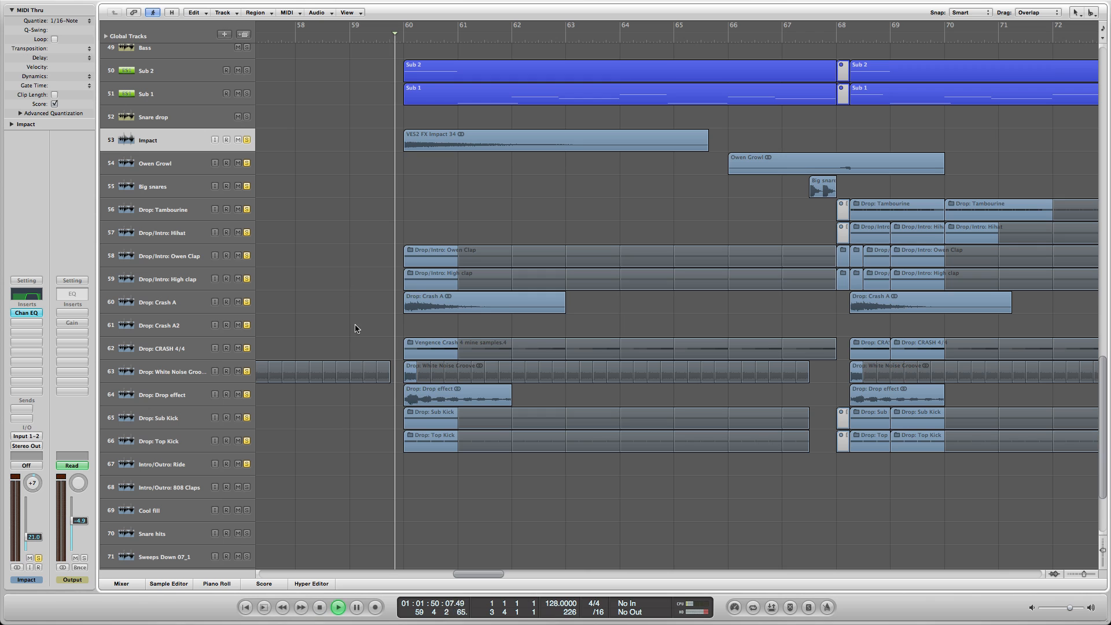
left_click(1077, 575)
left_click(1078, 577)
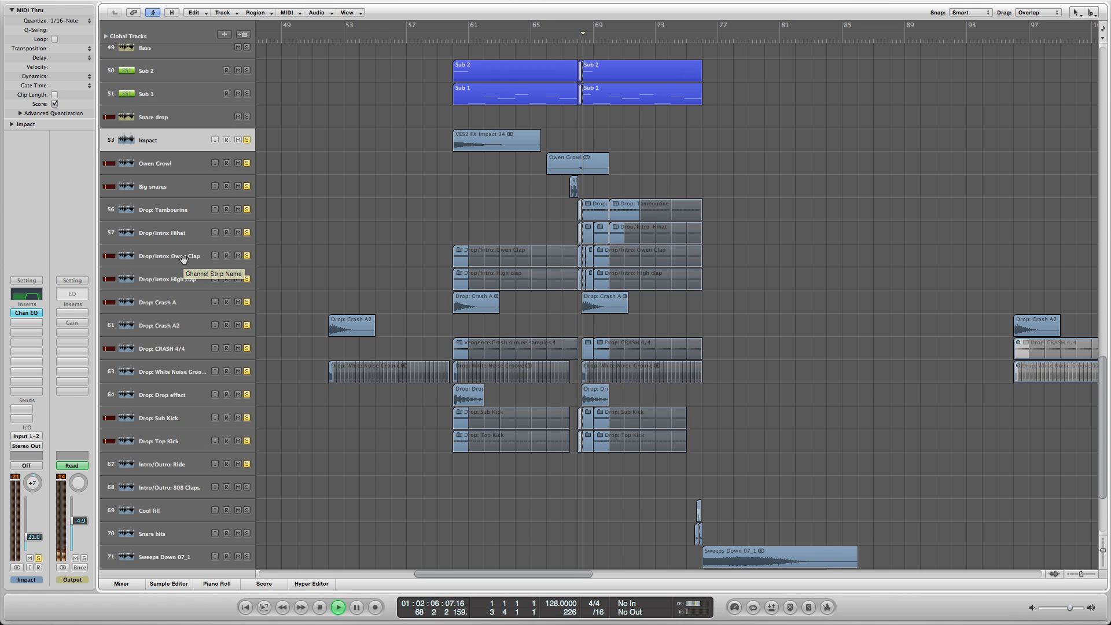
key("space")
Clear the solos on the other drum and effect tracks, leaving only Drop: Tambourine selected and soloed
left_click(171, 240)
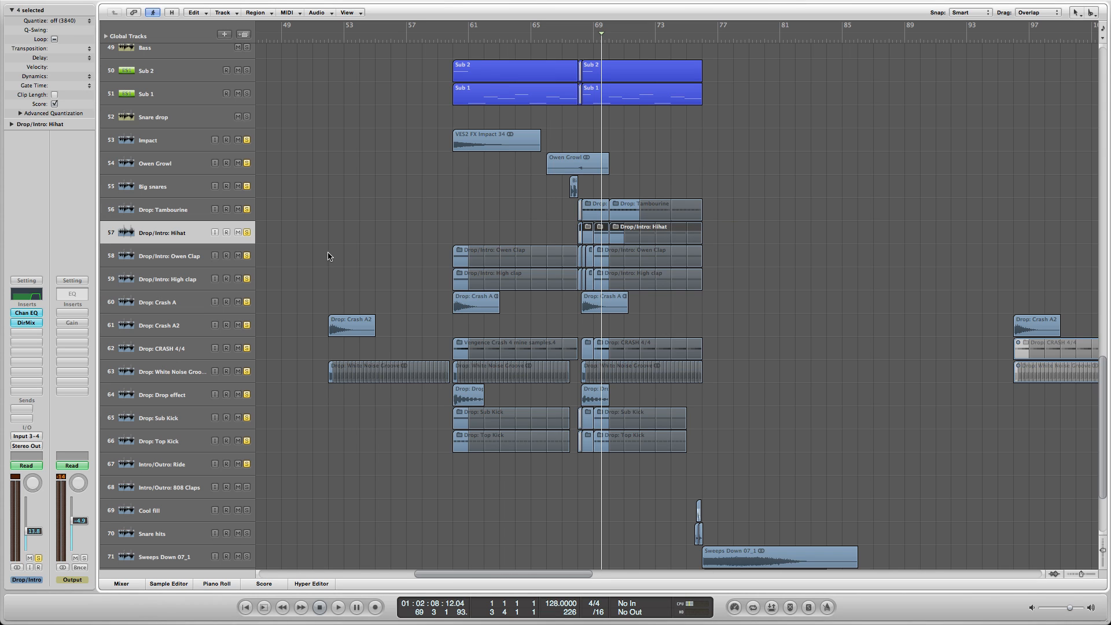
left_click(246, 262)
left_click(248, 372)
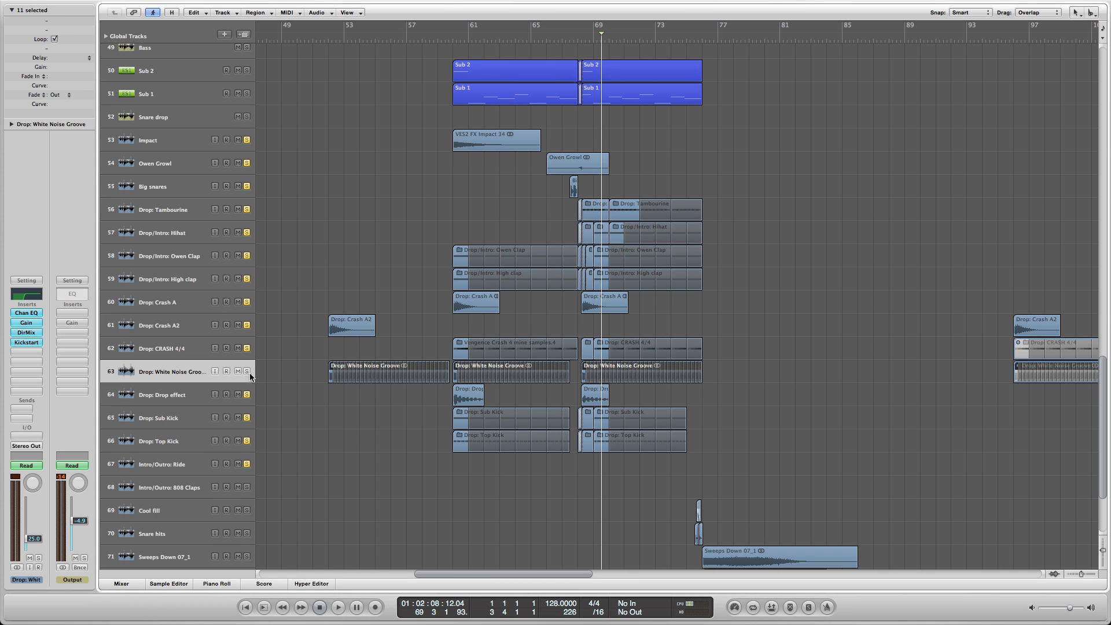
left_click_drag(248, 464, 238, 268)
left_click_drag(247, 187, 246, 141)
left_click(162, 211)
left_click(247, 233)
left_click(423, 226)
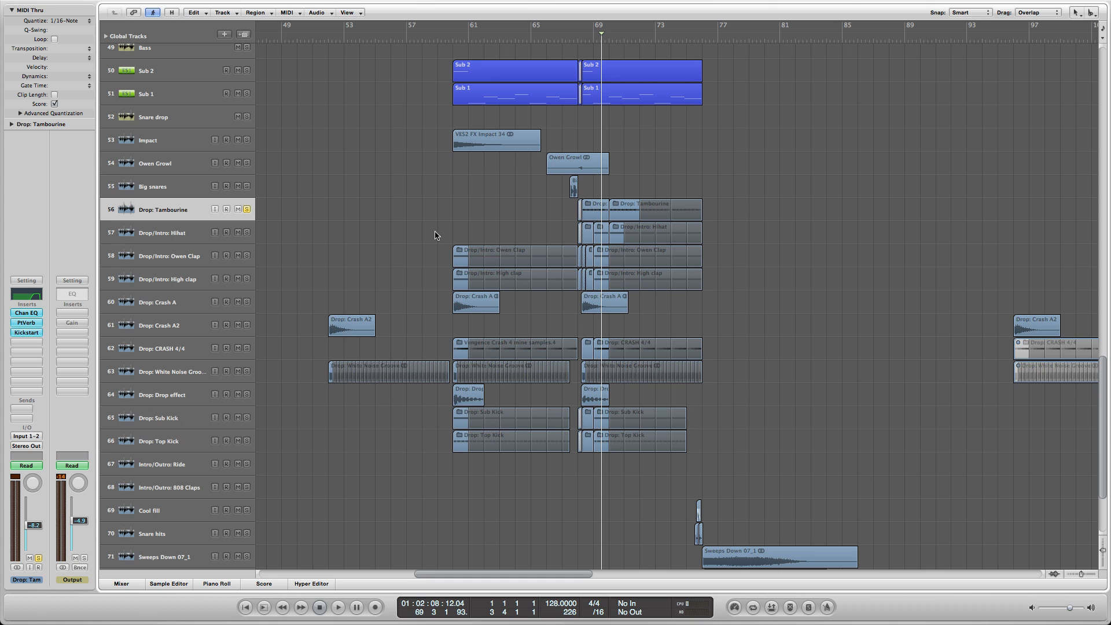
Play the soloed Tambourine from about bar 69, bypassing its Kickstart insert briefly and re-enabling it before stopping
key("space")
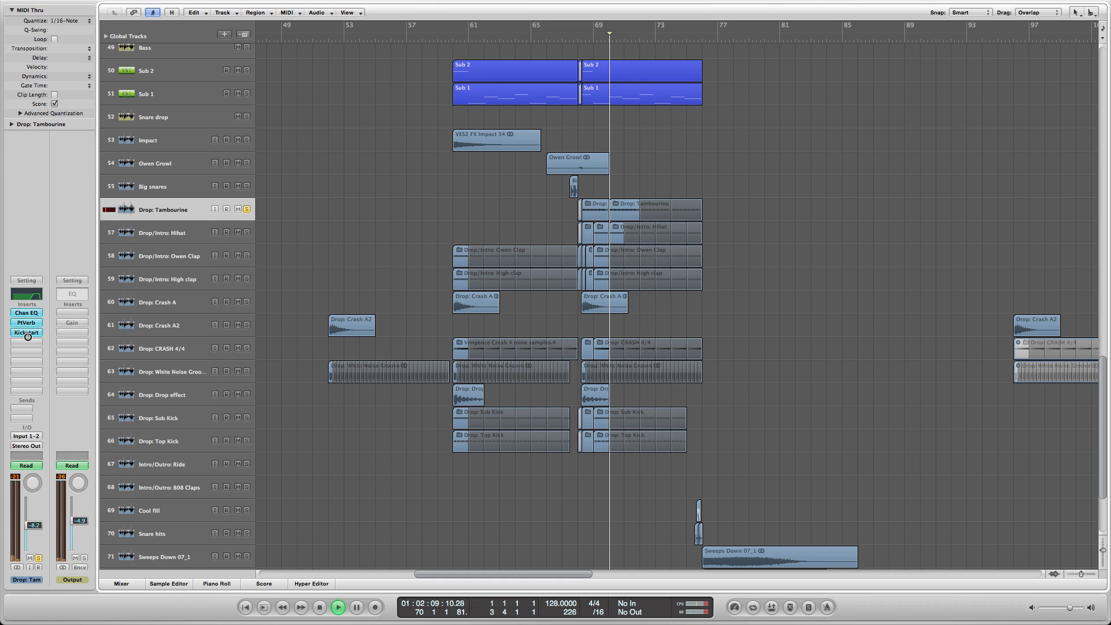
left_click(28, 335, "alt")
left_click(28, 335, "alt")
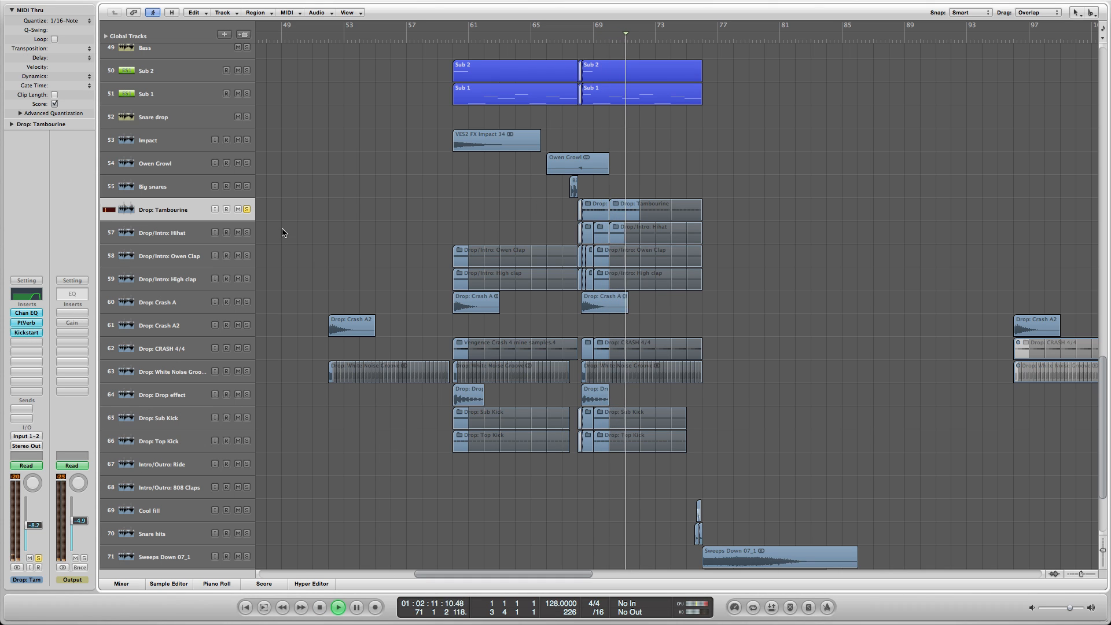
key("space")
Solo Drop/Intro: Hihat in place of the Tambourine, play it briefly, and clear the solo
left_click(246, 232, "alt")
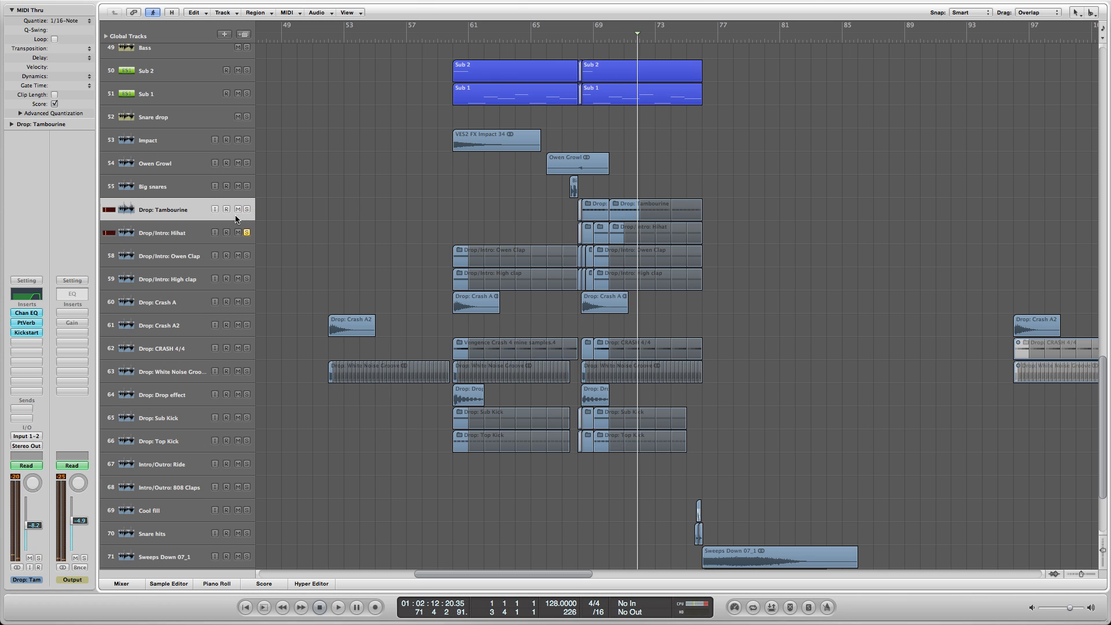
key("space")
key("space")
left_click(246, 233)
left_click(207, 217)
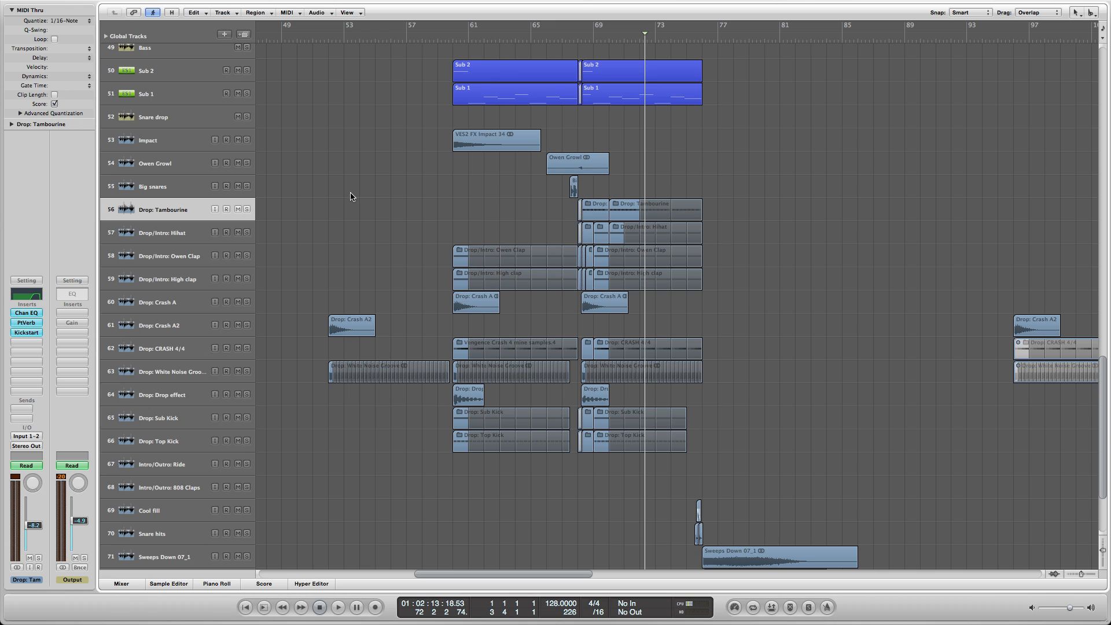
Place the playhead at bar 69, open the Channel EQ of Drop: Tambourine, and move its window over the arrangement
left_click(594, 41)
key("super+Right")
key("super+Right")
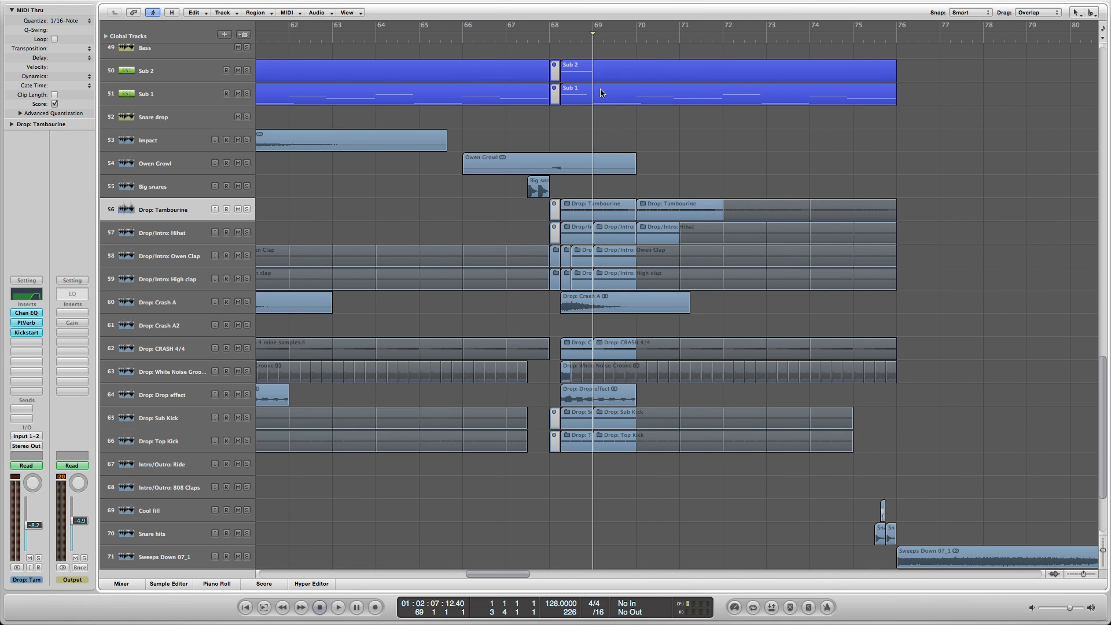
left_click(35, 295)
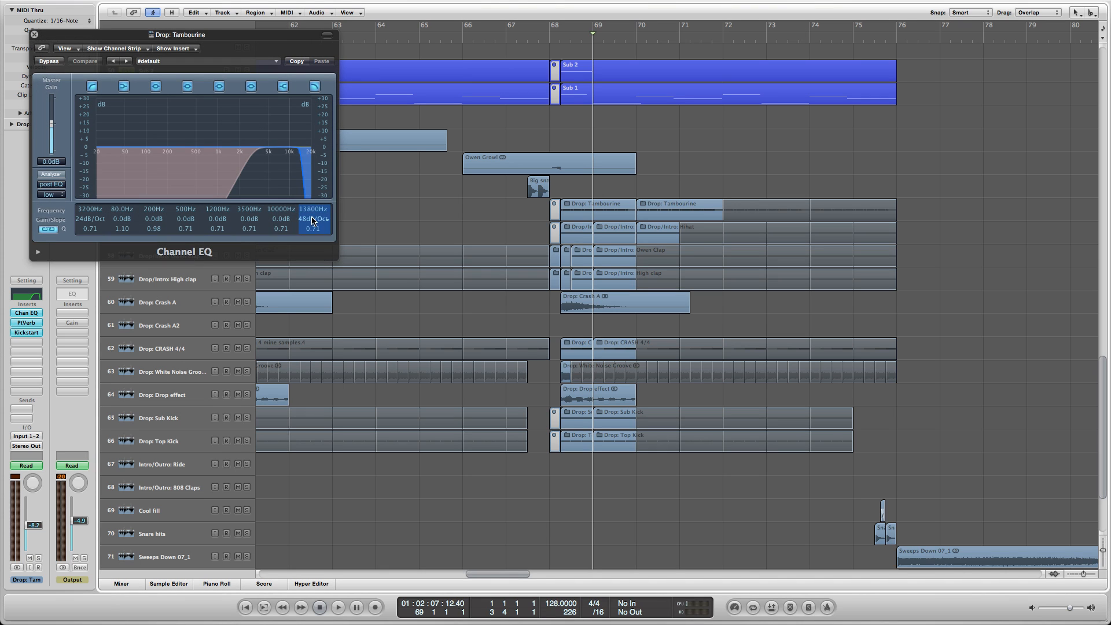
left_click_drag(273, 36, 715, 258)
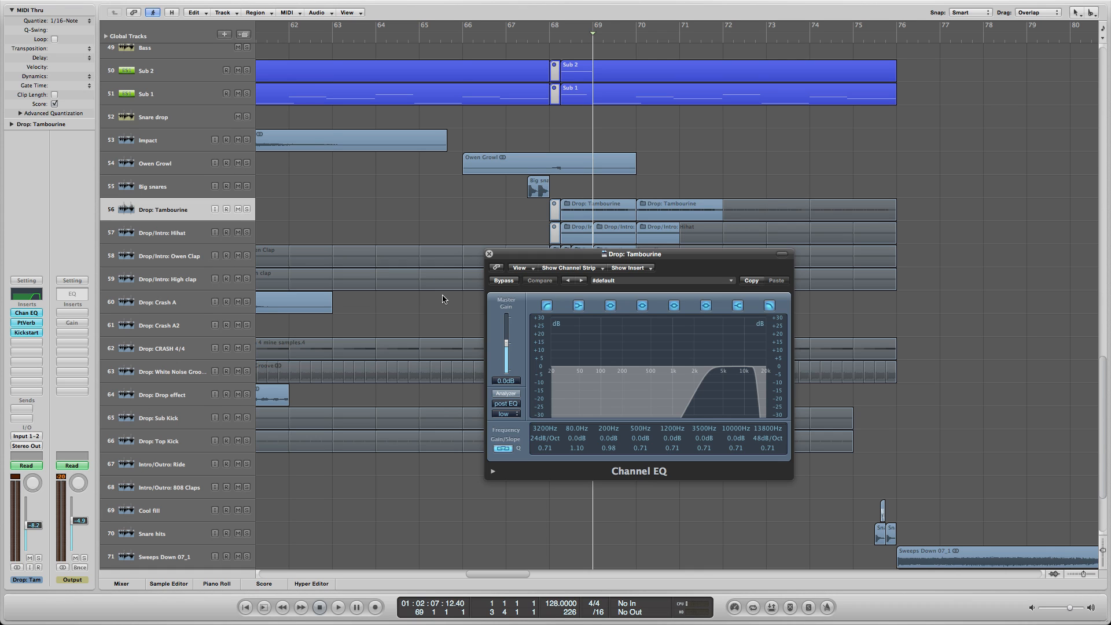
left_click(194, 350)
left_click(184, 375)
left_click(158, 205)
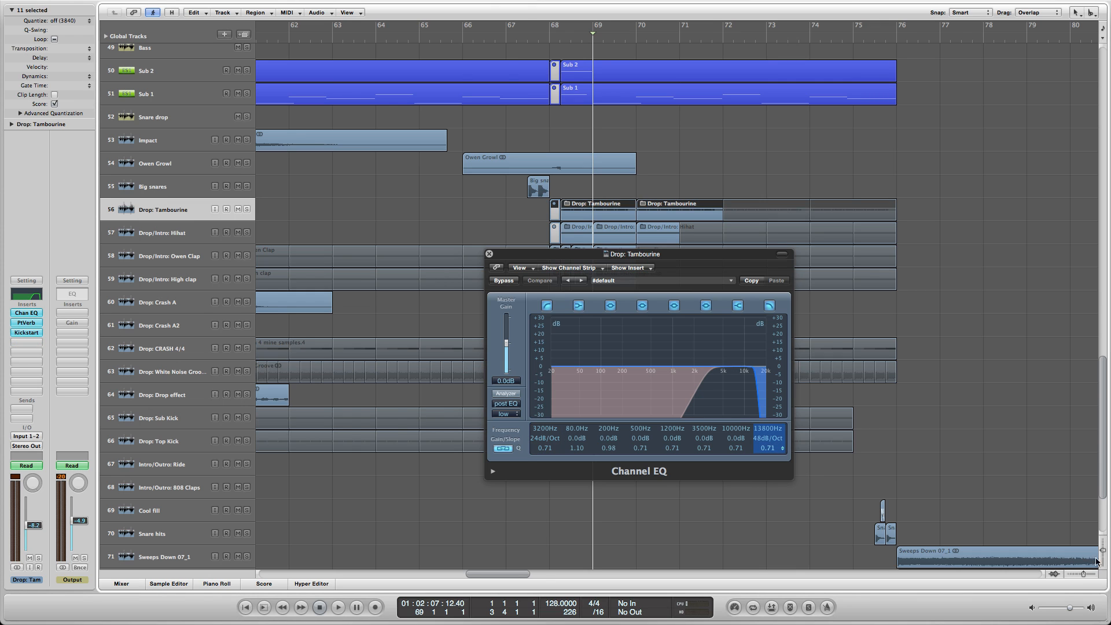
Play the soloed Tambourine from bar 70, switch its EQ's high-cut band off and on, and stop with the EQ closed
left_click(1074, 574)
left_click(1071, 574)
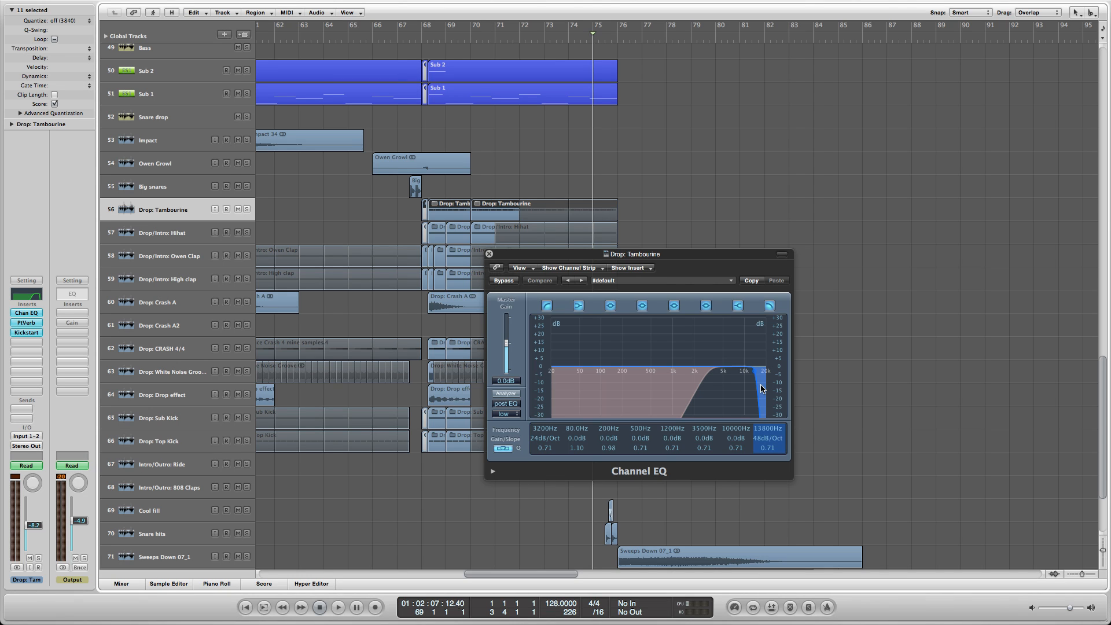
left_click(398, 220)
left_click(476, 34)
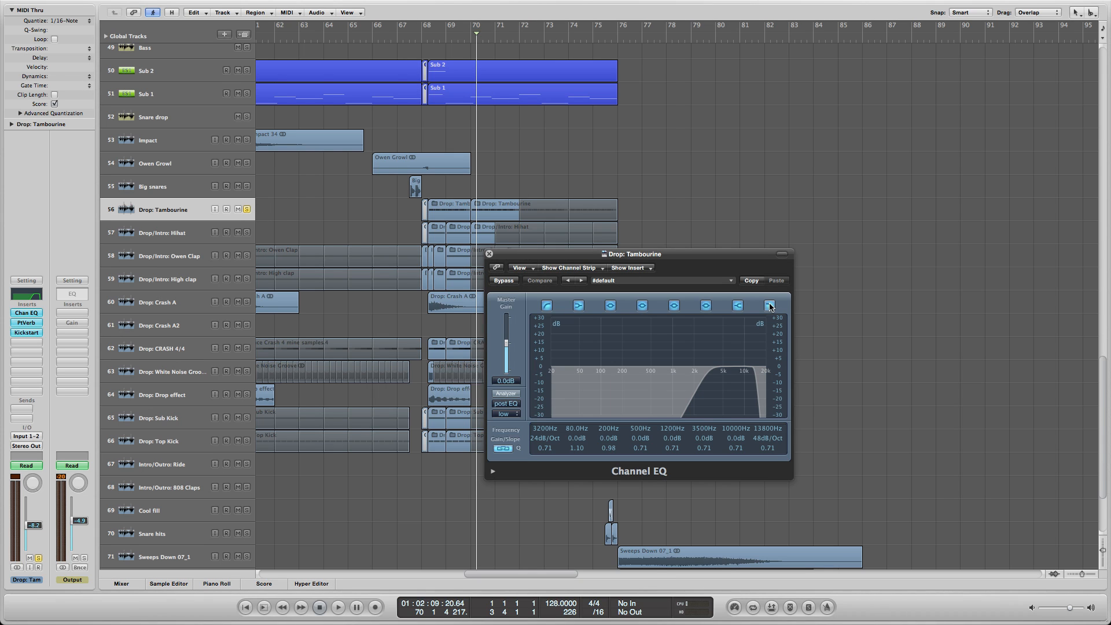
key("space")
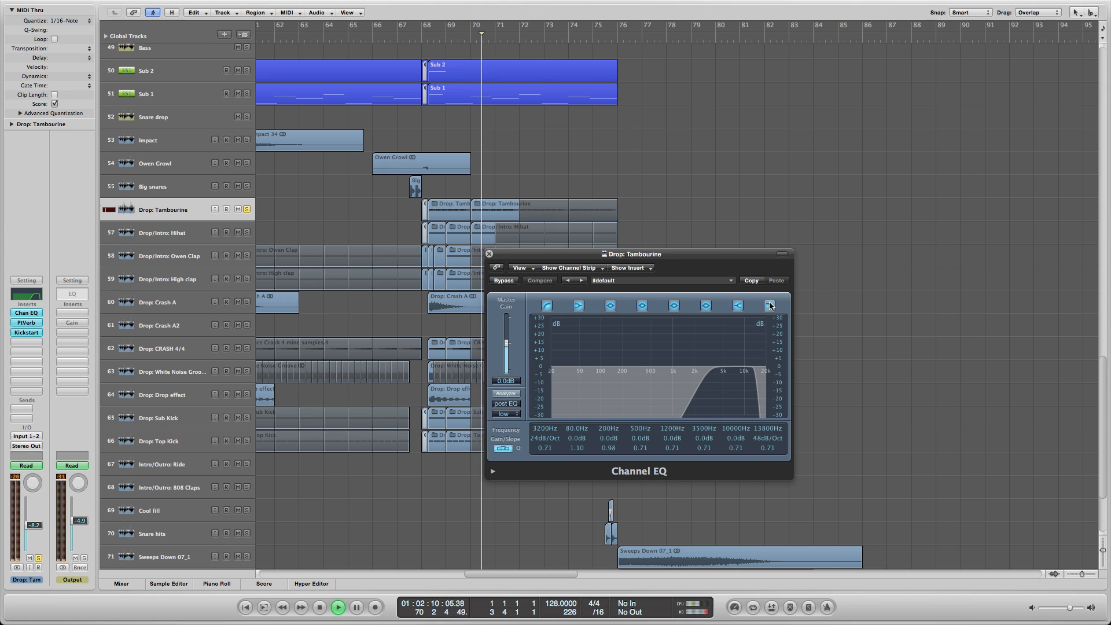
left_click(769, 305)
left_click(770, 306)
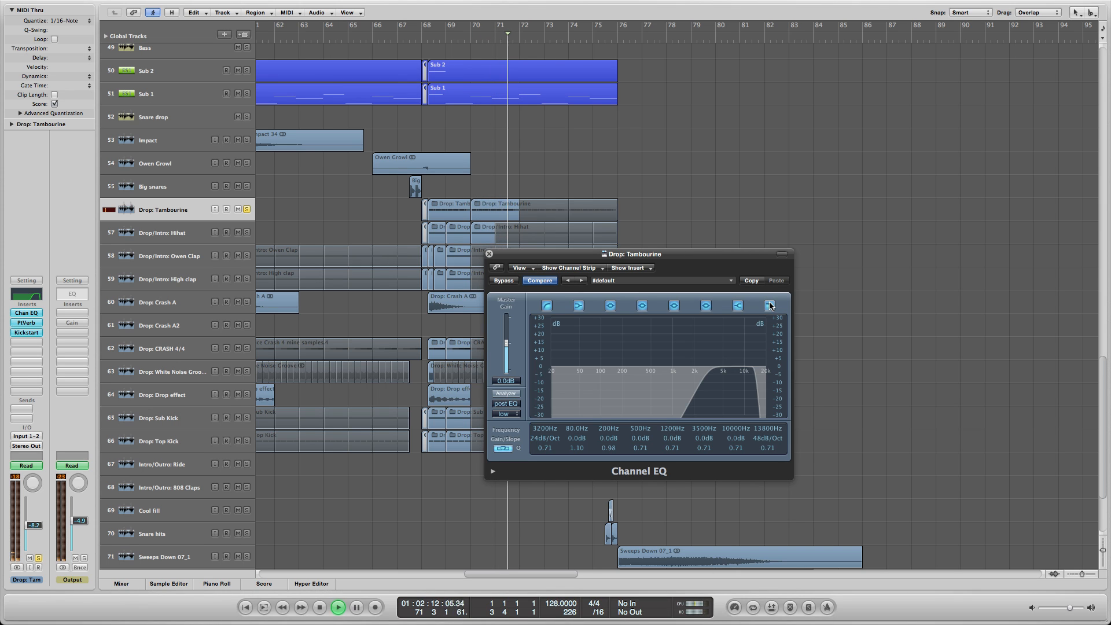
key("space")
left_click(489, 255)
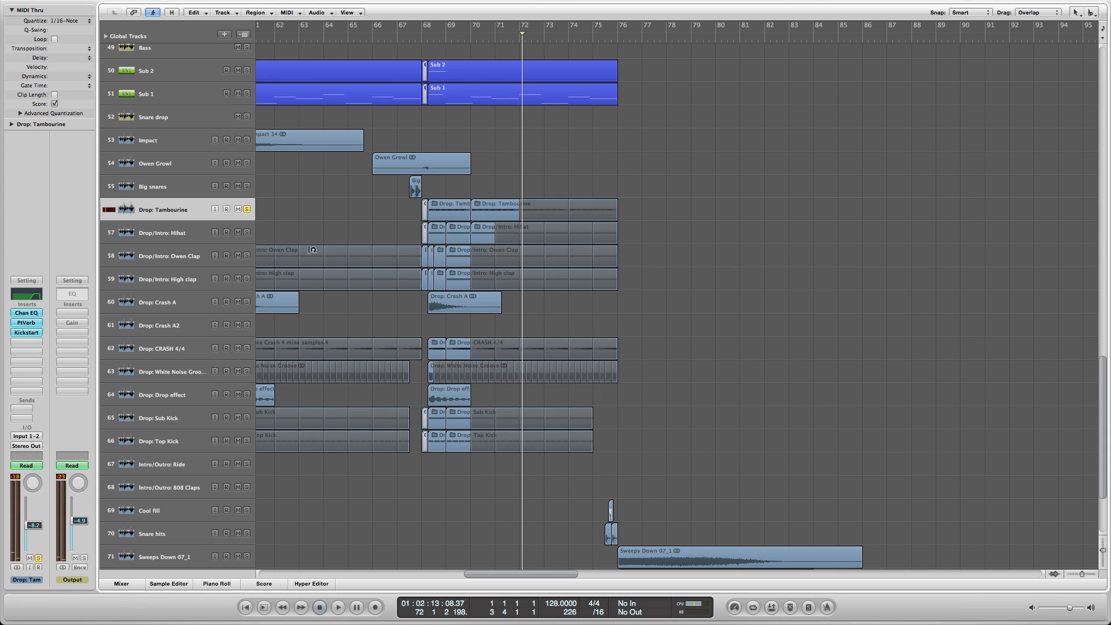
With no track soloed, select Drop/Intro: Hihat, inspect its Channel EQ, and close the EQ window
left_click(169, 233)
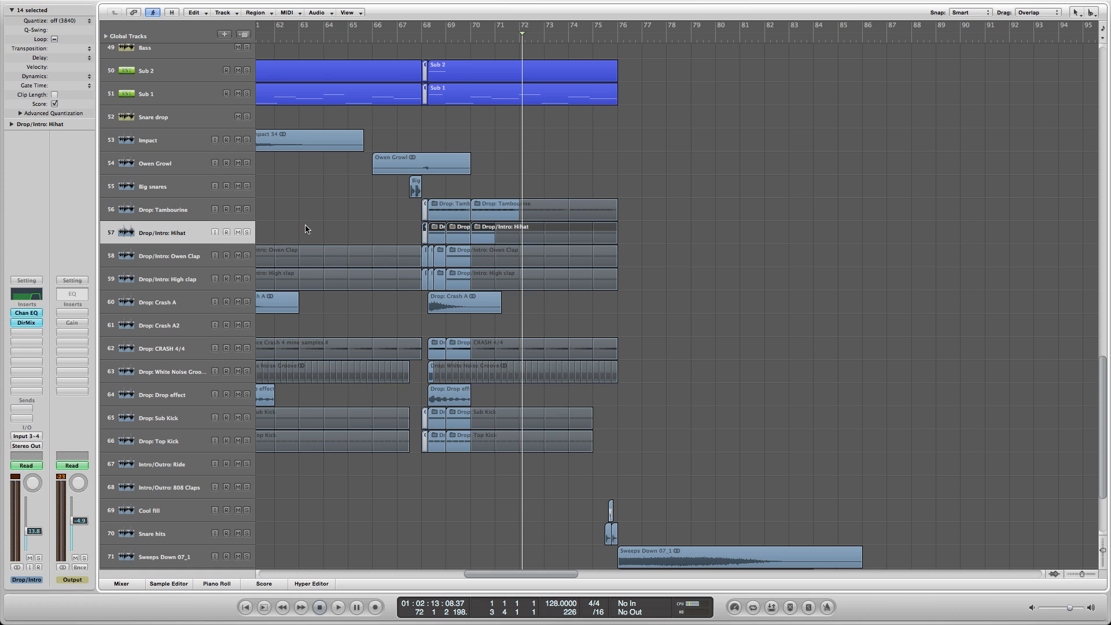
left_click(408, 116)
left_click(458, 46)
scroll(514, 181, "up", 2)
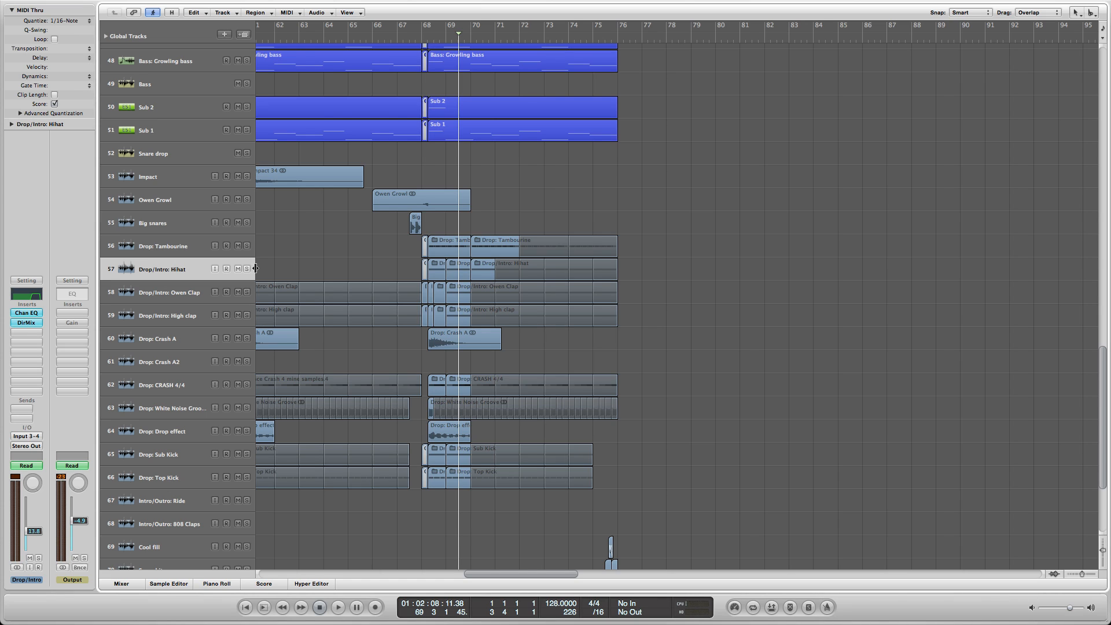
left_click(29, 295)
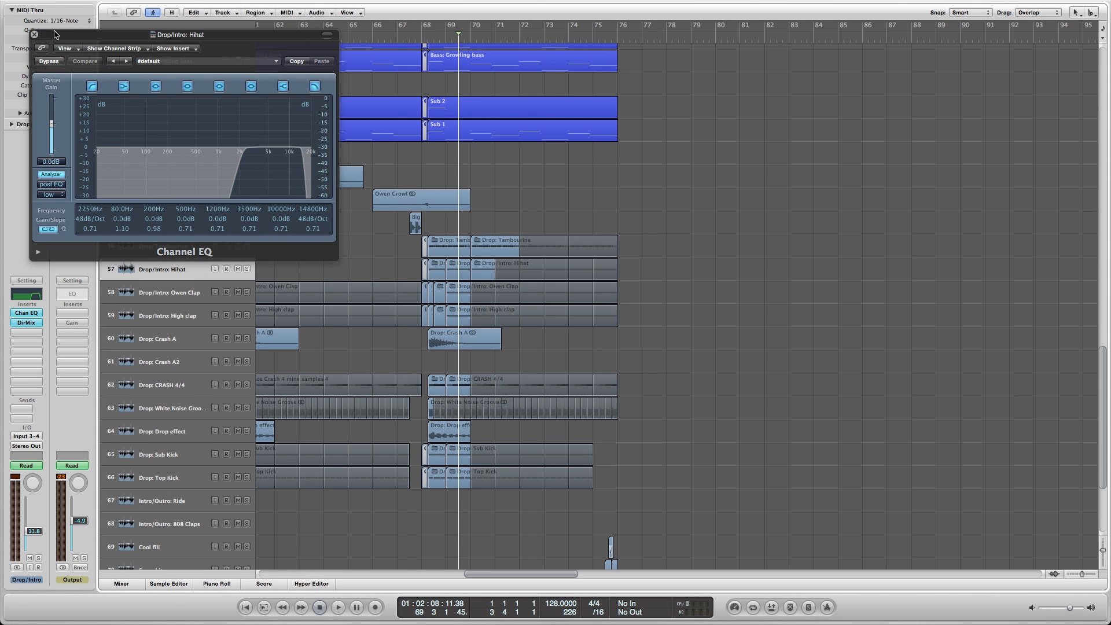
left_click_drag(54, 34, 322, 104)
left_click(300, 105)
Select the Chords: Stand. chords track and the Sub 2 track to point out the drop's chord and bass layers
scroll(266, 388, "up", 4)
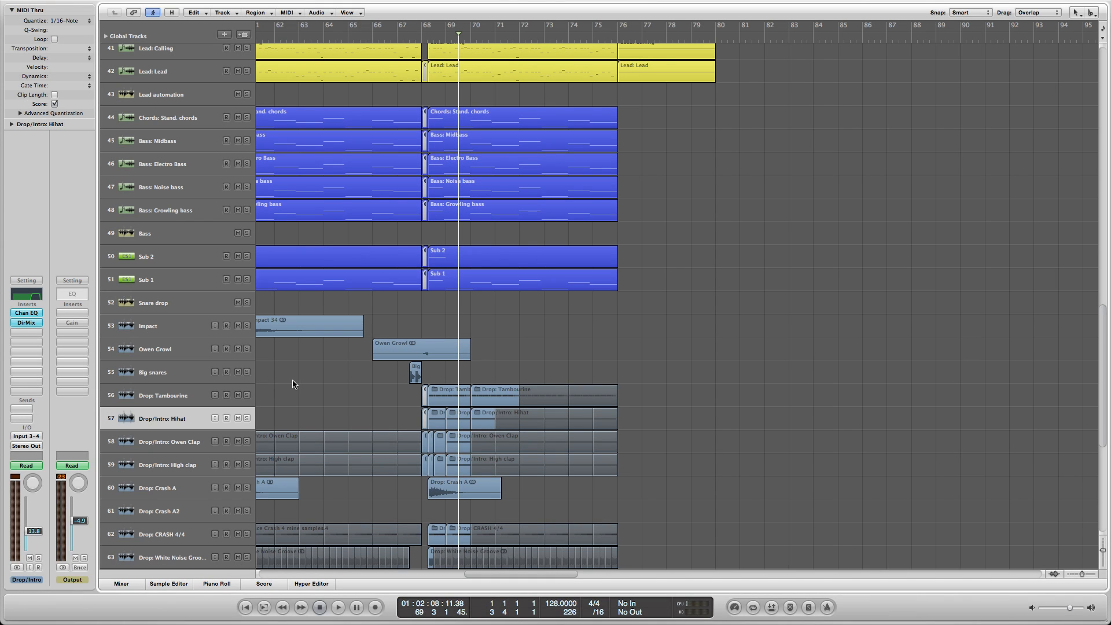
left_click_drag(481, 576, 460, 575)
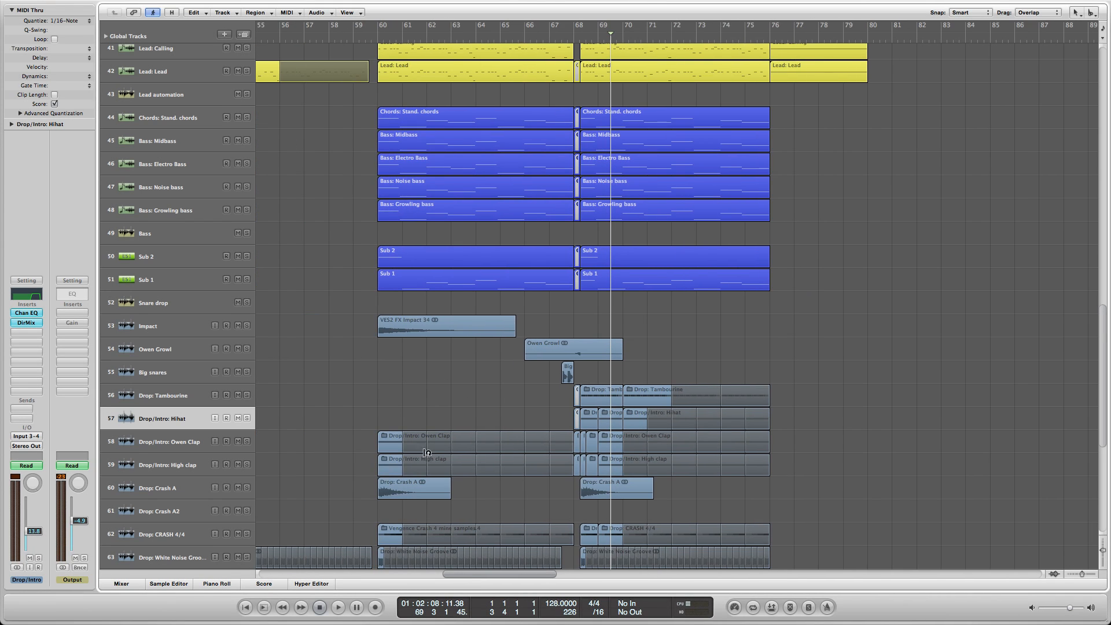
scroll(407, 436, "up", 7)
scroll(234, 391, "down", 1)
left_click(184, 328)
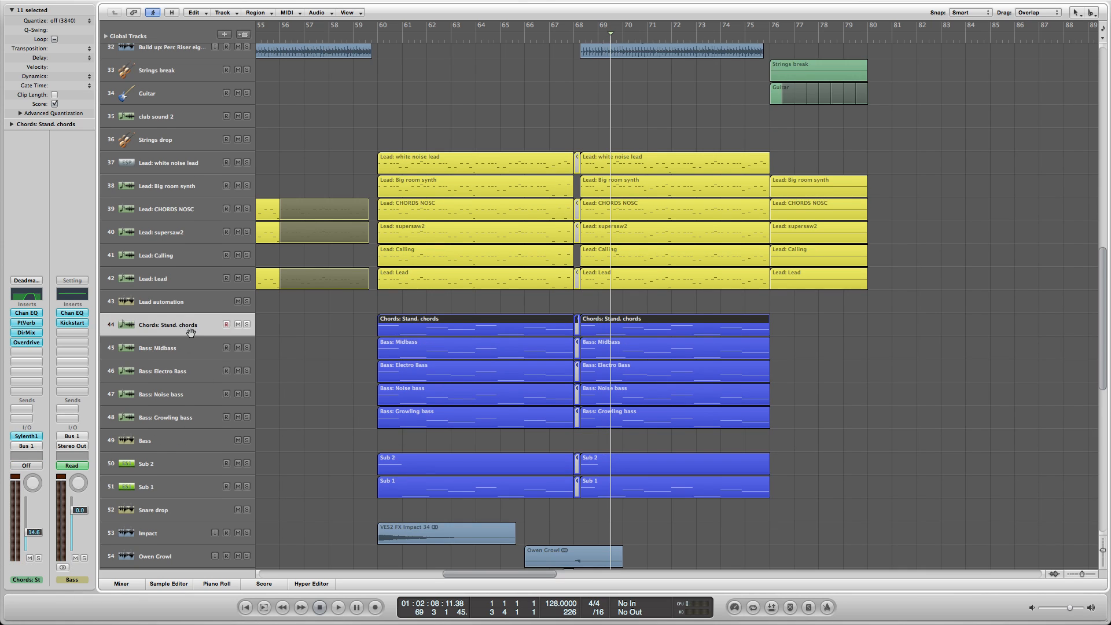
scroll(190, 332, "down", 3)
left_click(184, 377)
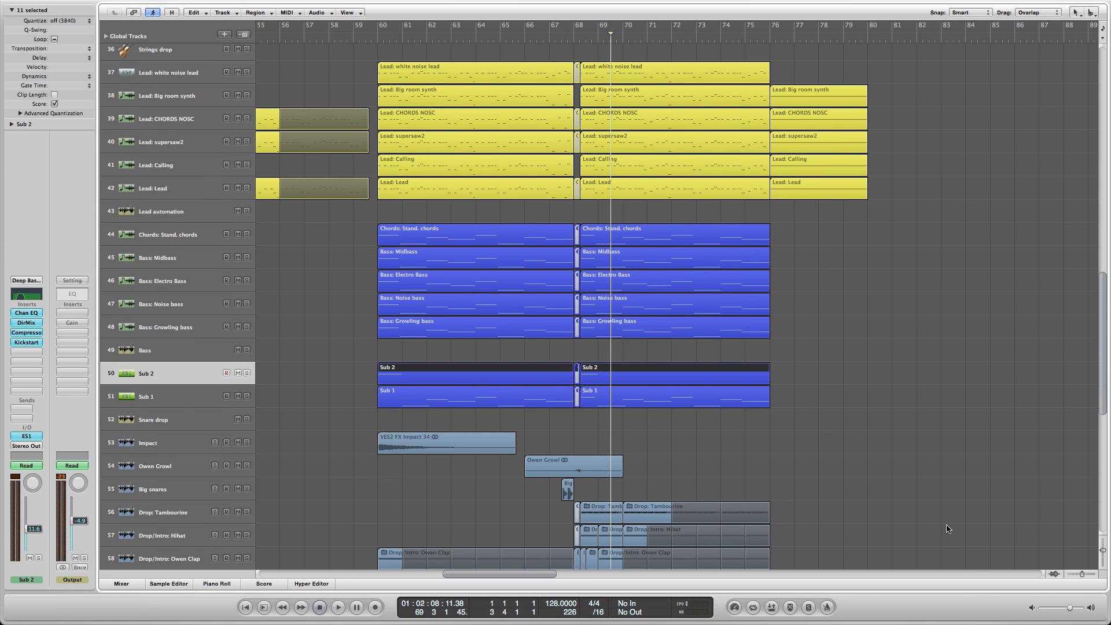
Place the playhead at bar 60 and mark out the drop's chord and bass regions, leaving them deselected
left_click(1092, 574)
left_click_drag(1103, 552, 1103, 556)
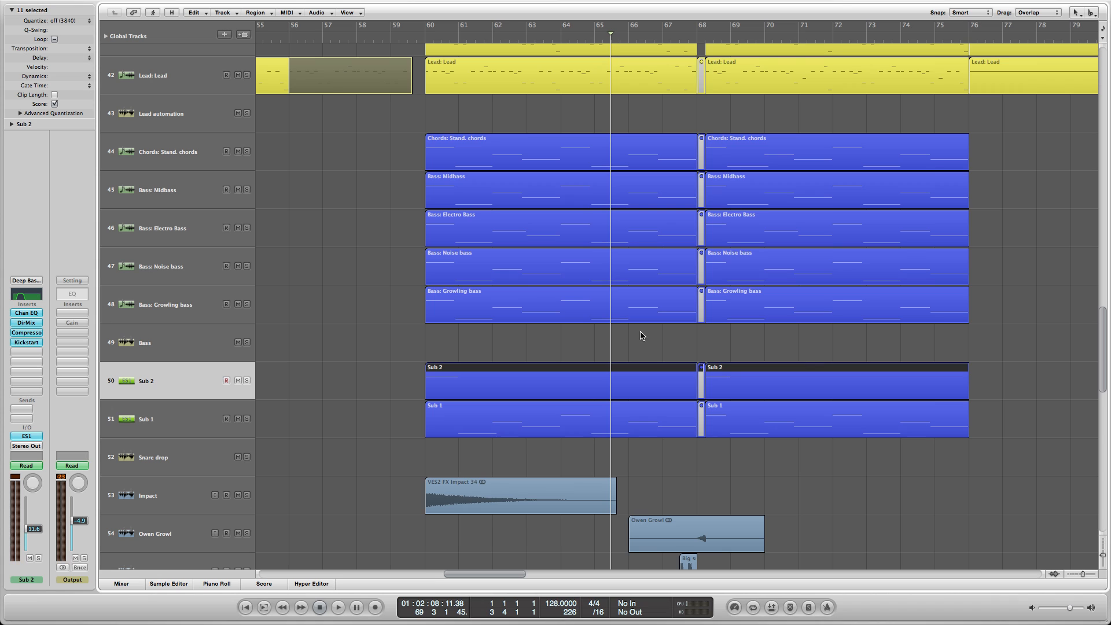
left_click(389, 151)
left_click(426, 39)
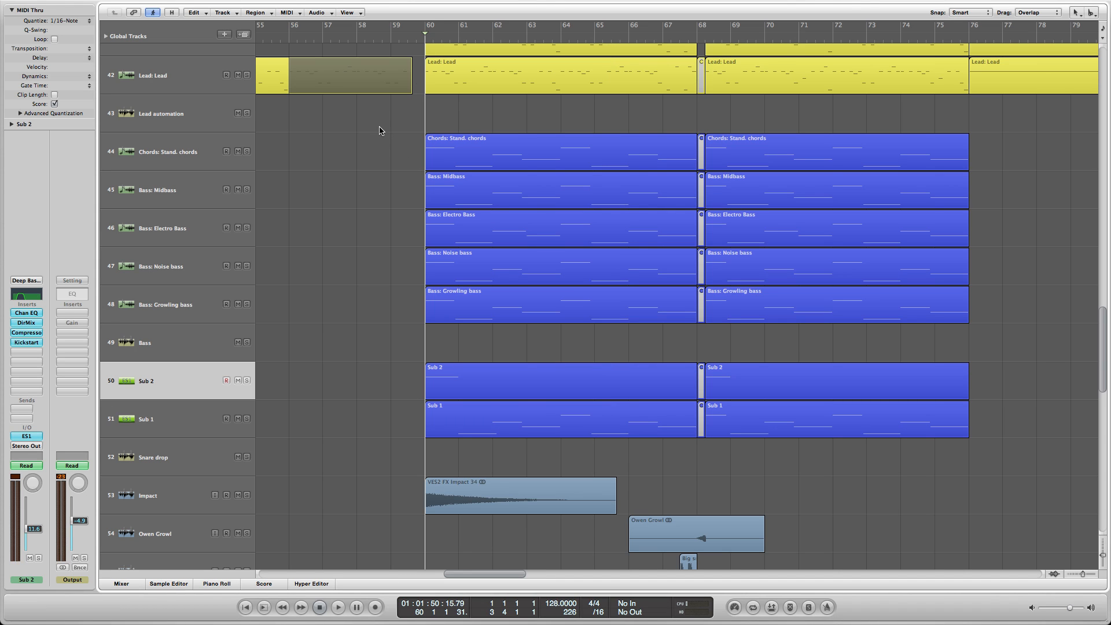
left_click_drag(387, 183, 821, 356)
left_click_drag(974, 469, 977, 441)
left_click_drag(1079, 573, 1072, 573)
left_click(796, 331)
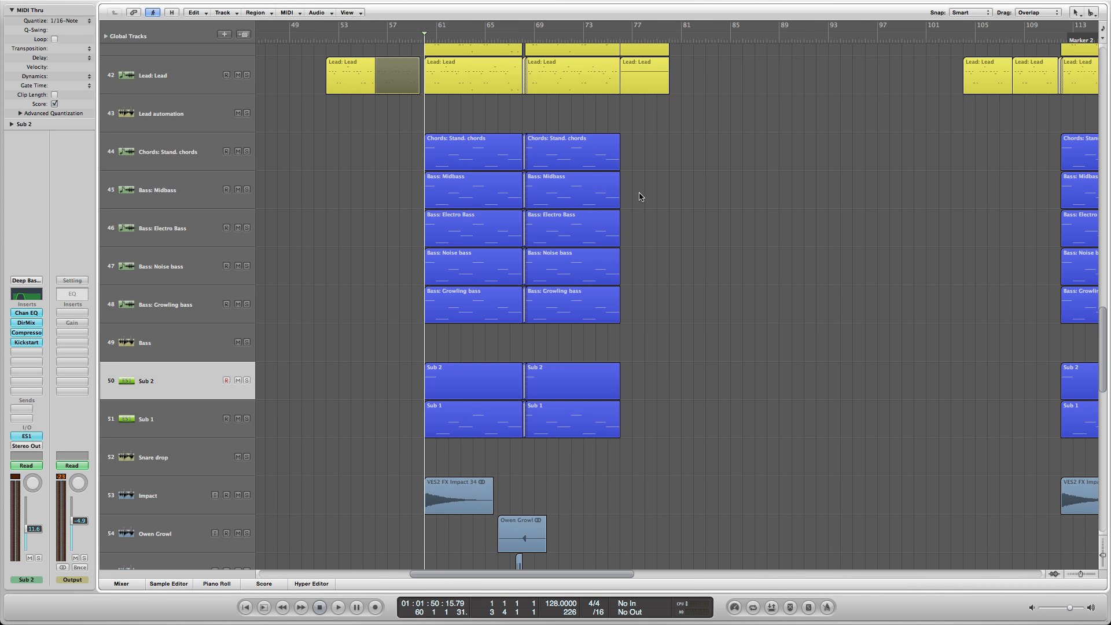
Step the track selection through the bass tracks around Sub 2 and end on the Snare drop track
key("Up")
key("Up")
key("Down")
key("Down")
key("Down")
key("Down")
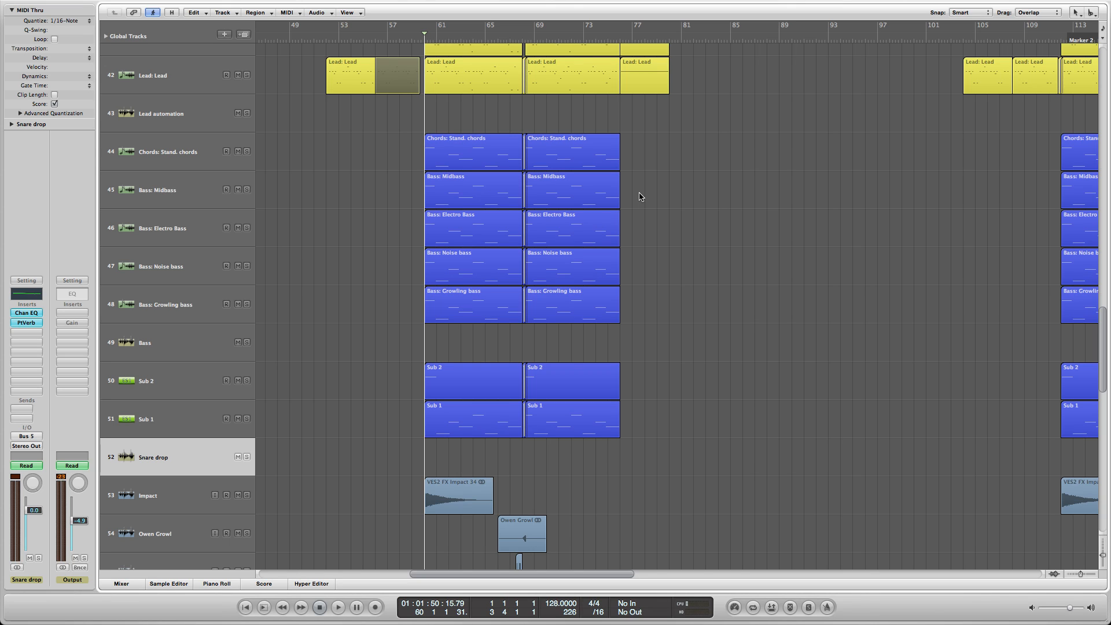
Place the playhead in bar 59 just ahead of the drop and select the Sub 2 track followed by Sub 1
left_click(414, 37)
key("ctrl+alt+Right")
key("ctrl+alt+Right")
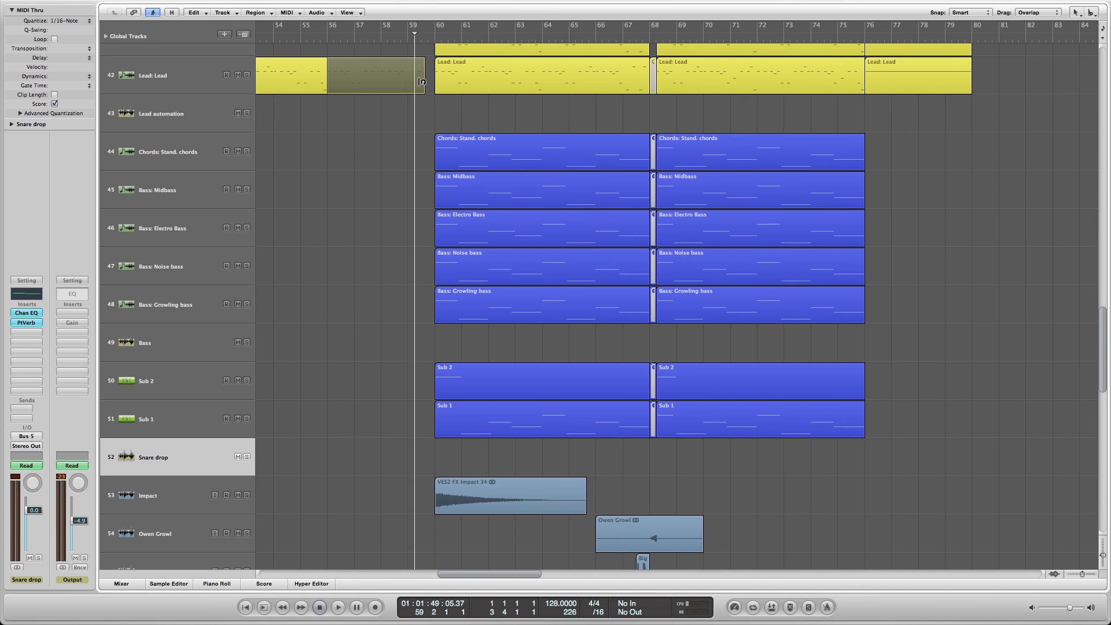
left_click(175, 386)
left_click(186, 410)
scroll(407, 429, "down", 5)
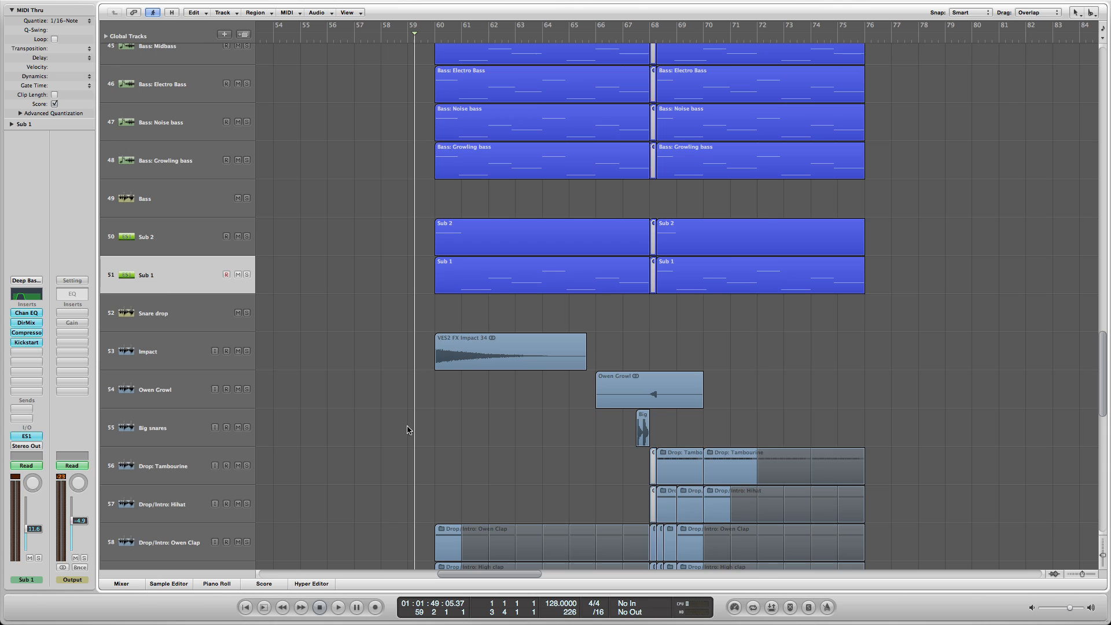
scroll(407, 430, "down", 1)
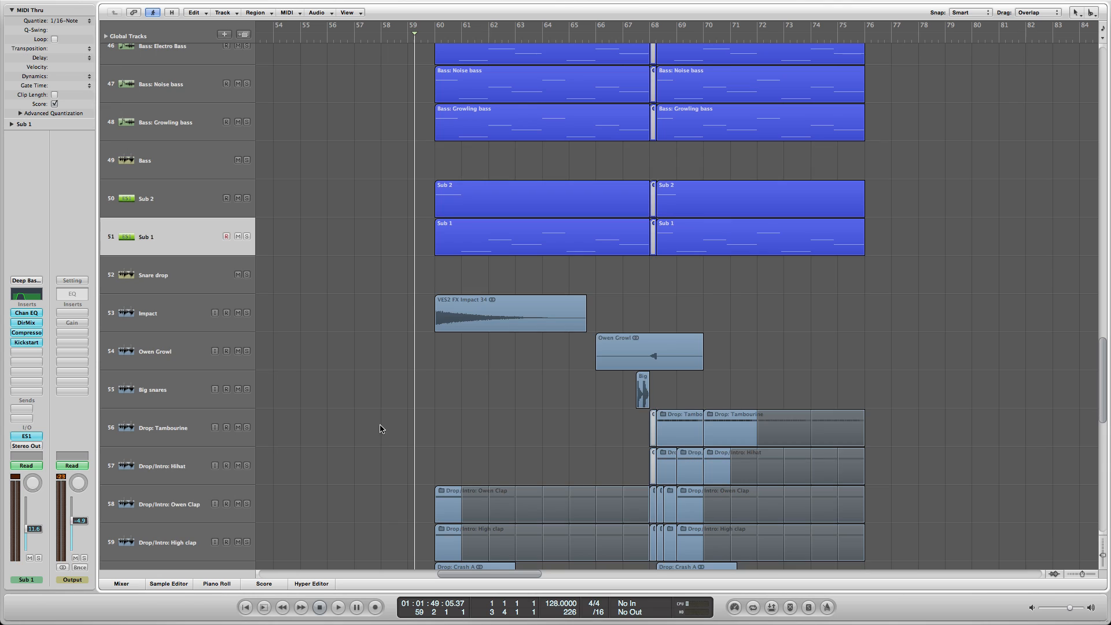
Inspect the ES1 synth with the Deep Bass preset on the Sub 1 track, close it, and leave the regions deselected
left_click(154, 193)
left_click(139, 240)
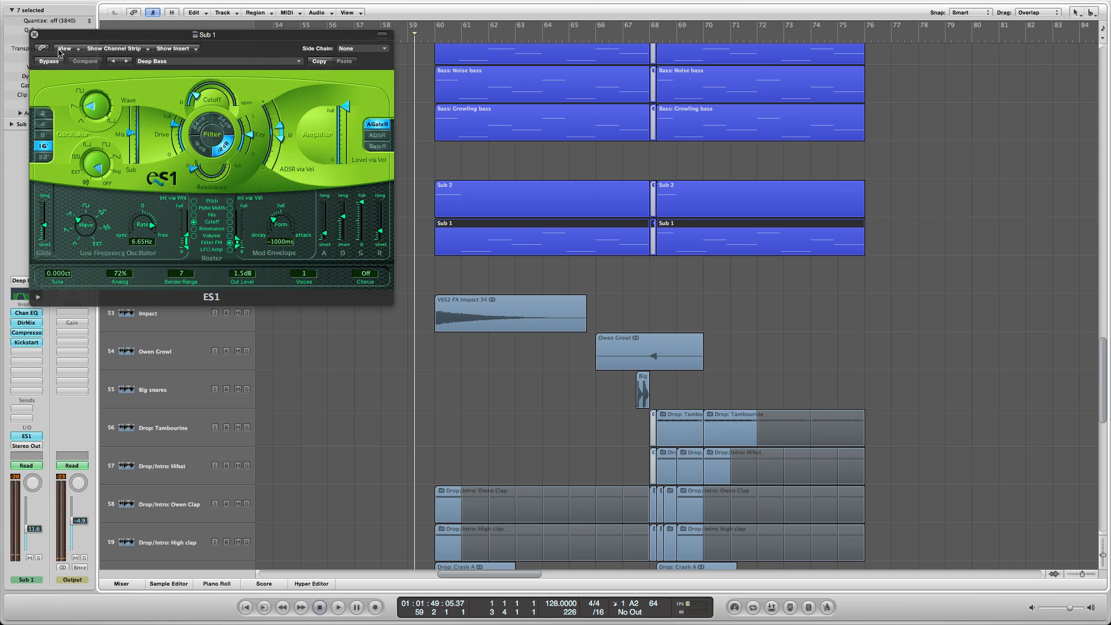
left_click_drag(75, 36, 407, 105)
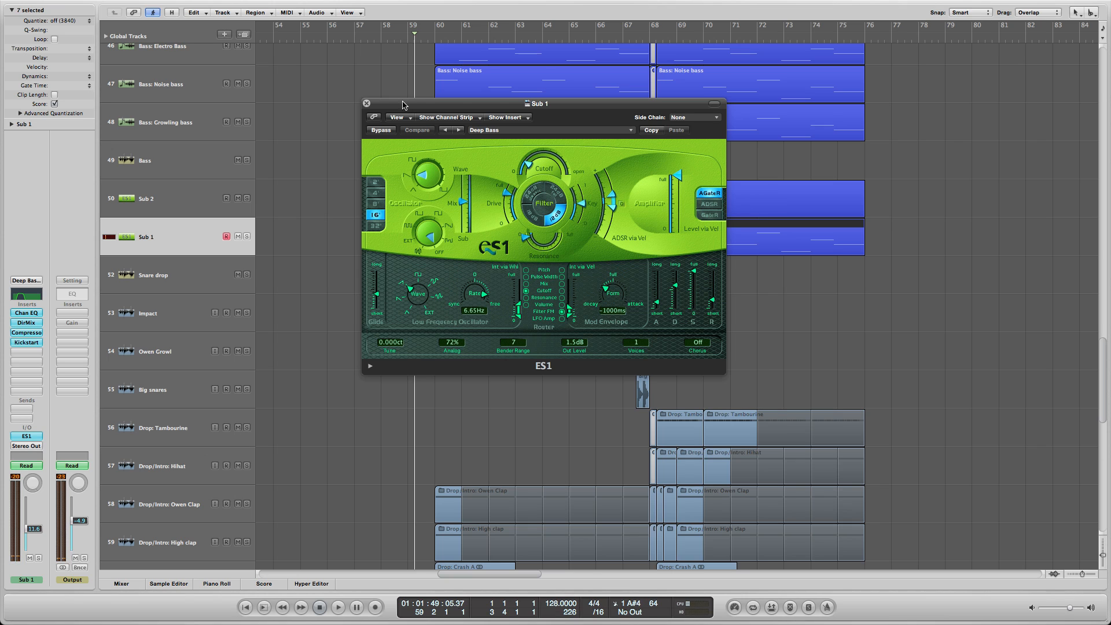
left_click(367, 103)
scroll(340, 172, "up", 5)
left_click(314, 226)
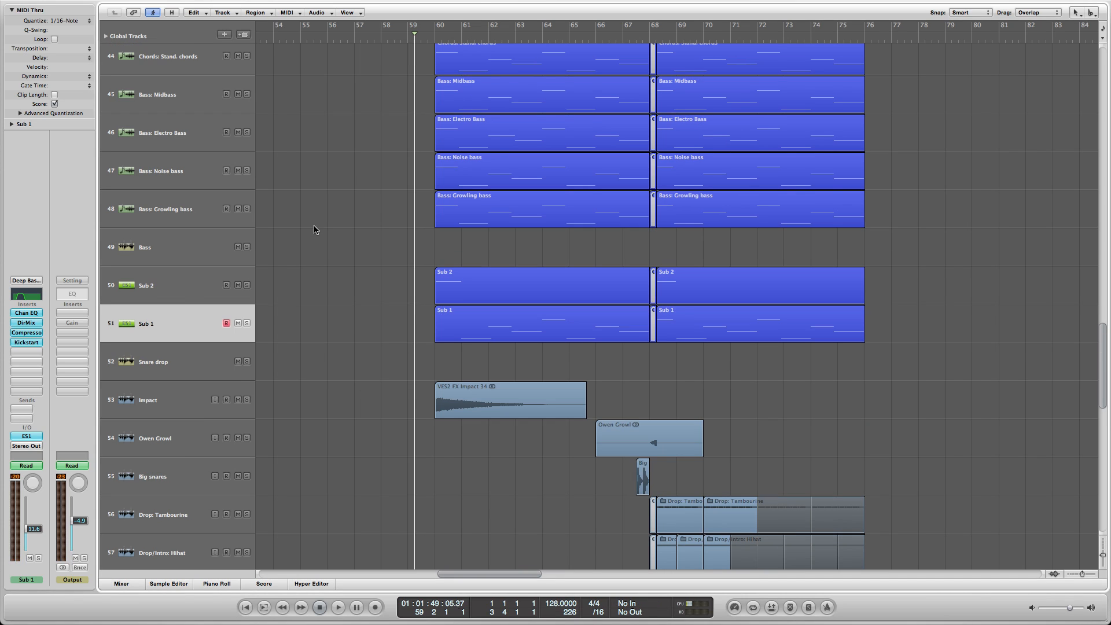
Select the Sub 2 track, view its ES1 synth settings with the regions deselected, and close the plug-in window
left_click(201, 278)
left_click(348, 252)
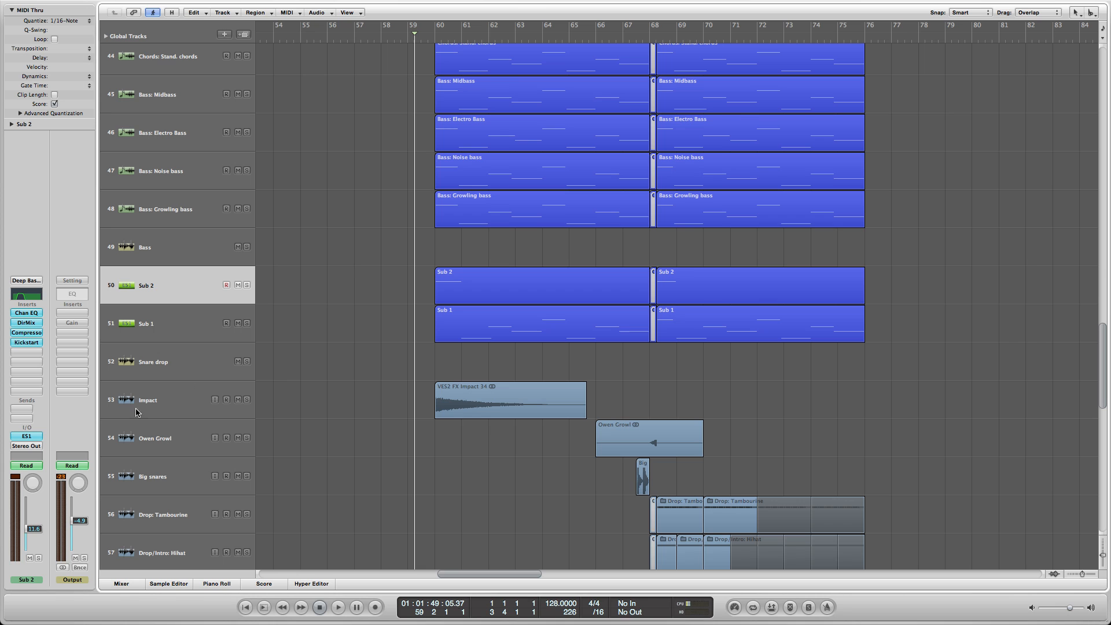
left_click(17, 437)
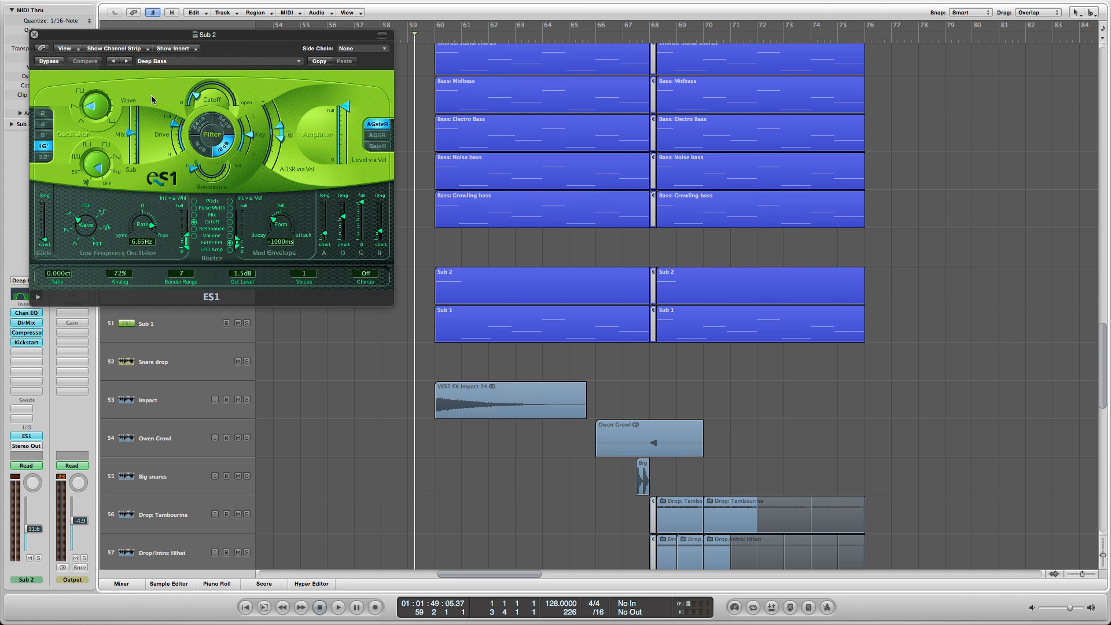
left_click_drag(188, 35, 497, 155)
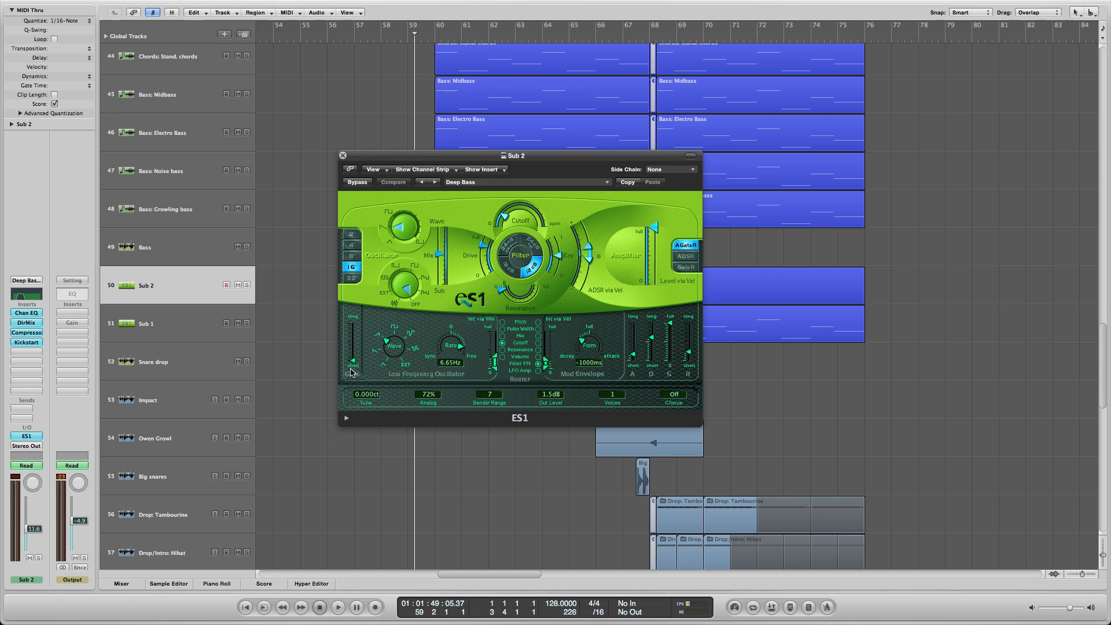
left_click(342, 155)
Solo the Sub 1 and Sub 2 tracks, leaving Sub 1 selected and its regions deselected
key("Down")
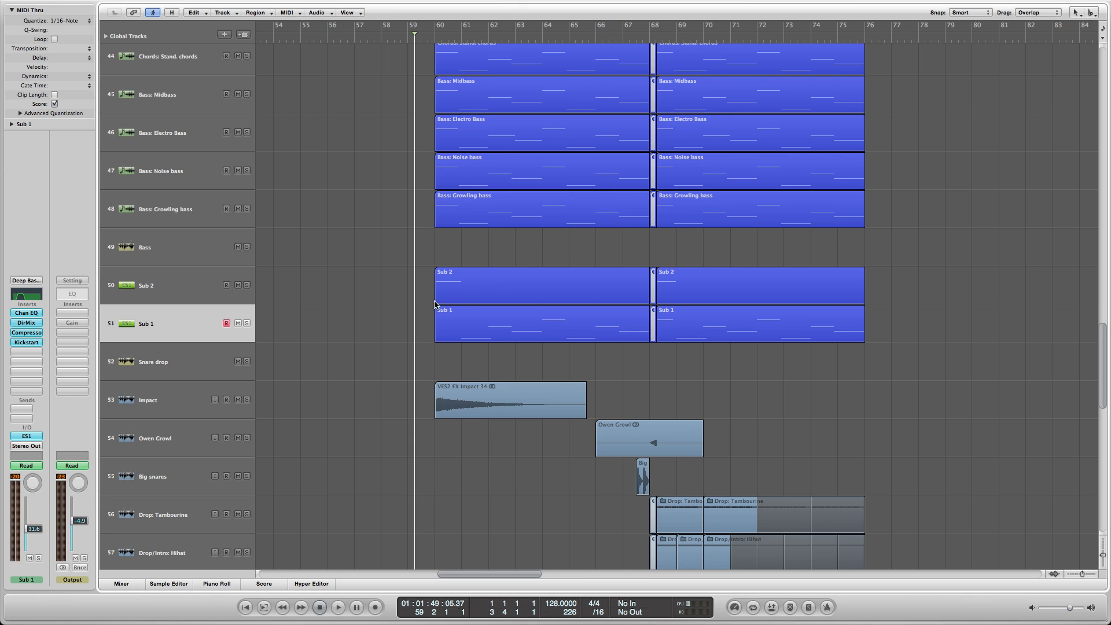
left_click(245, 324)
left_click(245, 299)
left_click(247, 284)
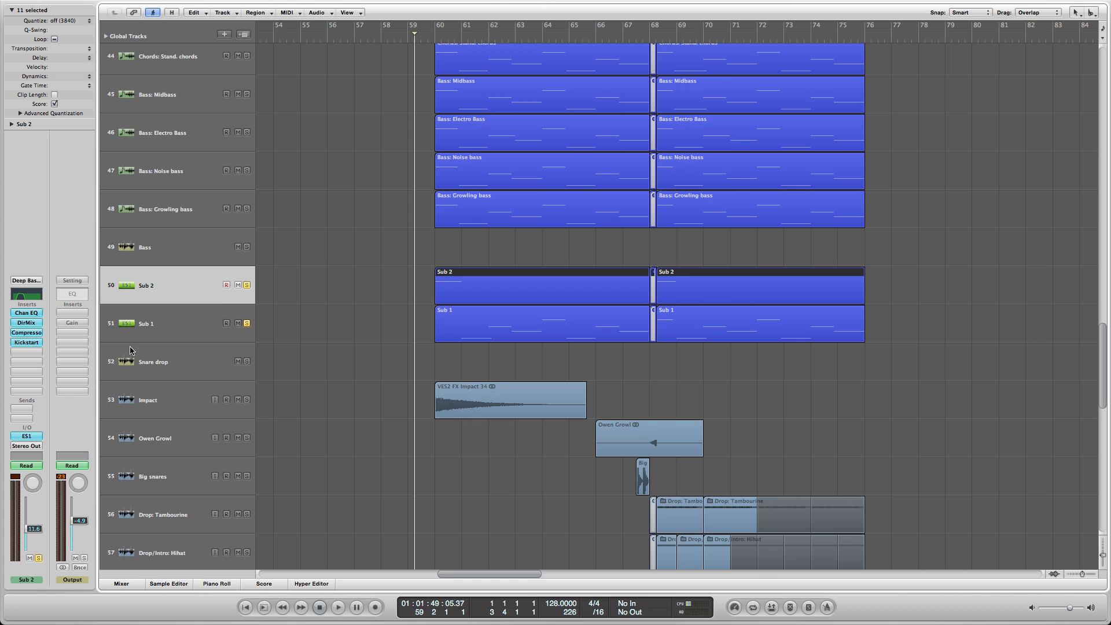
left_click(145, 321)
left_click(485, 254)
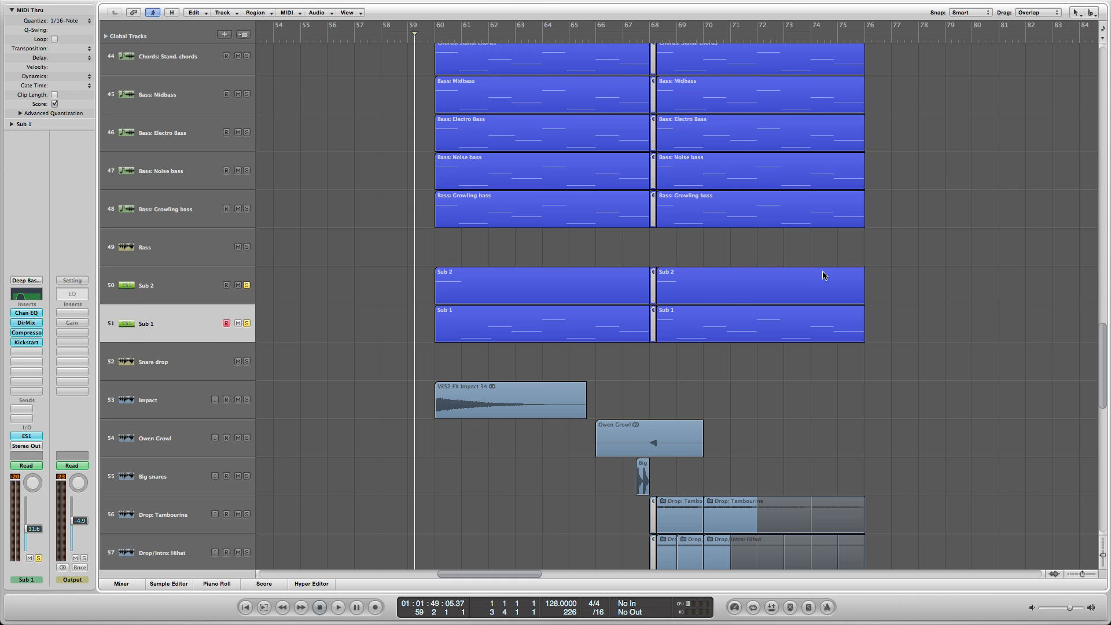
Place the playhead just before bar 60, at the start of the drop's sub bass regions
scroll(1079, 278, "right", 4)
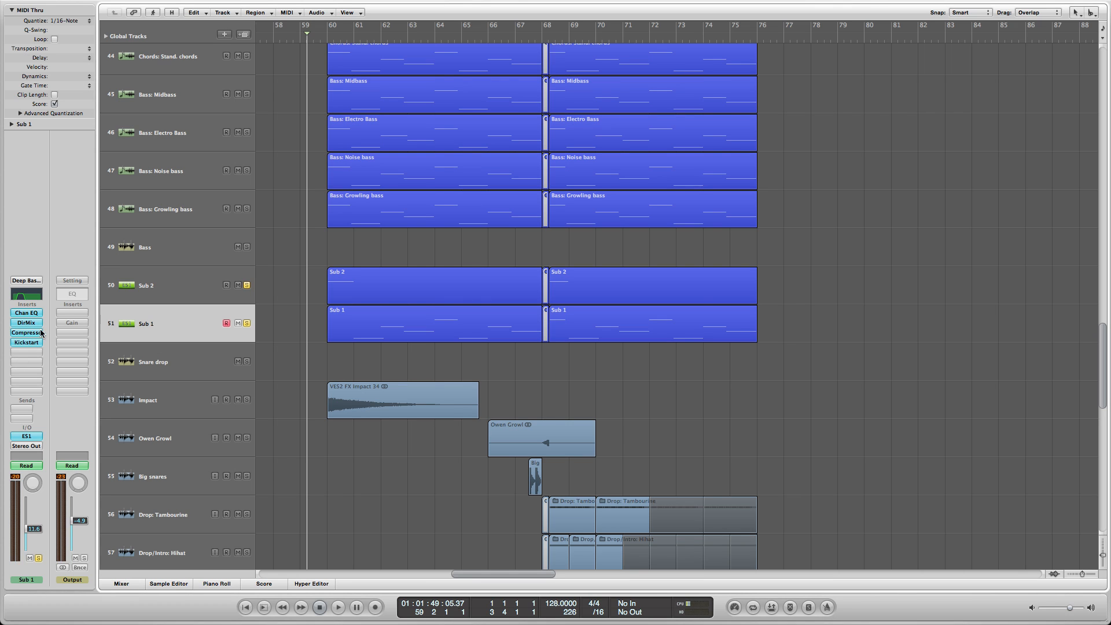
left_click(325, 40)
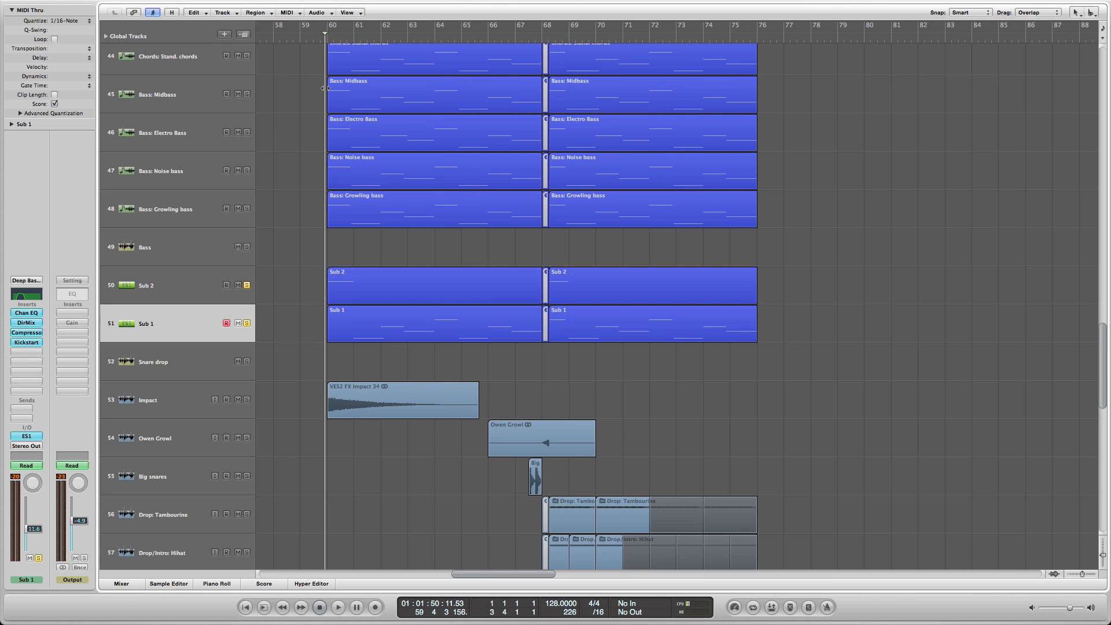
scroll(333, 101, "up", 2)
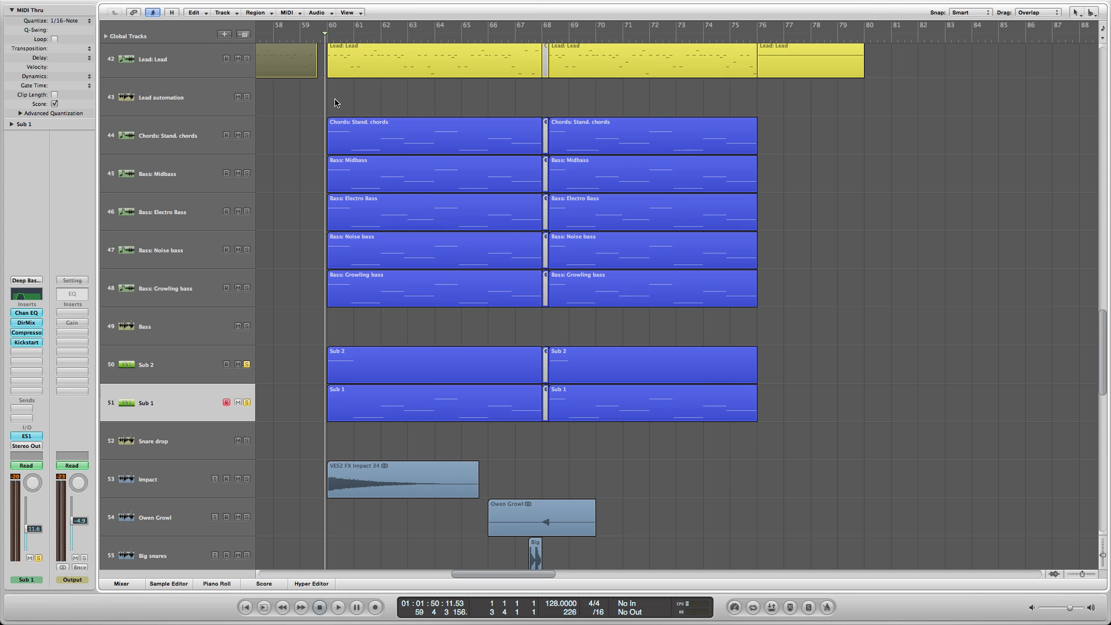
scroll(344, 116, "down", 3)
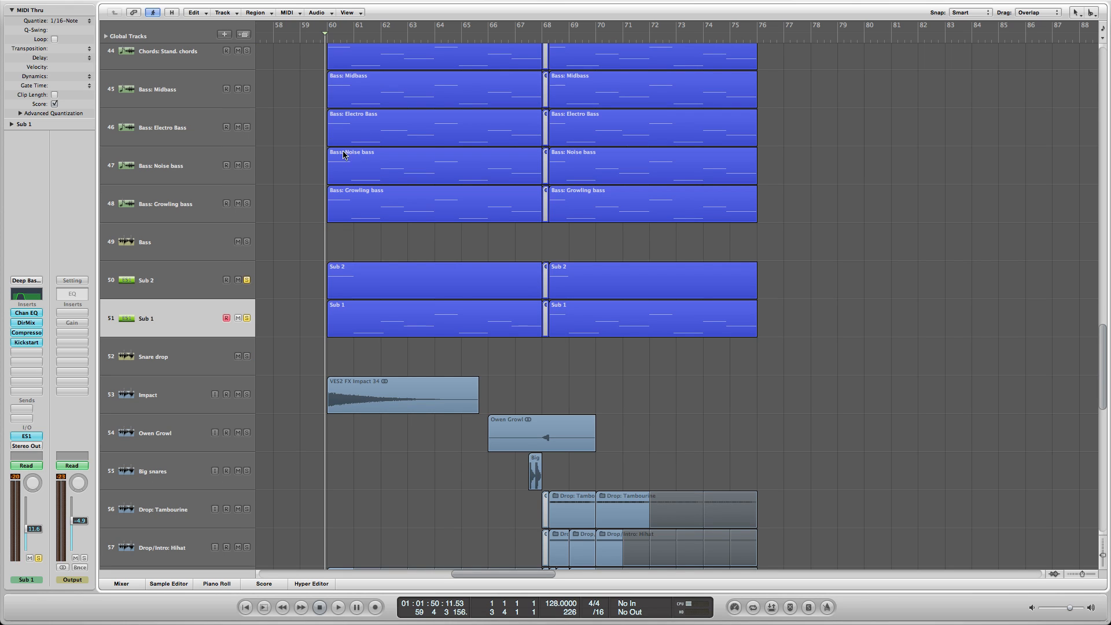
Reopen the ES1 synth on Sub 1 to review its Deep Bass settings, and close the plug-in window
left_click(30, 437)
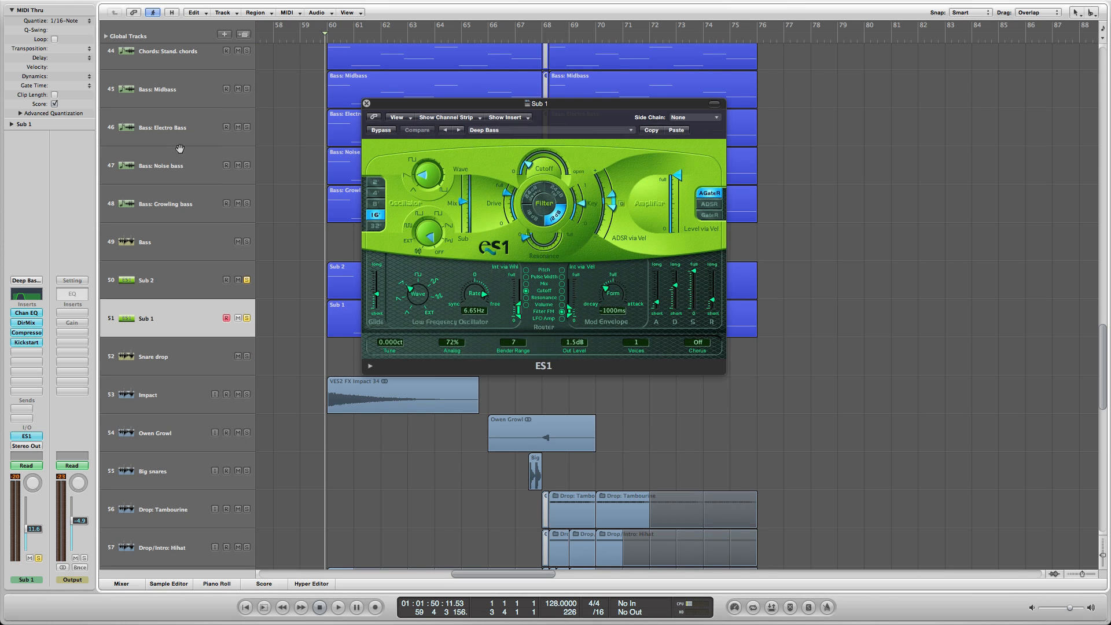
left_click_drag(517, 105, 510, 161)
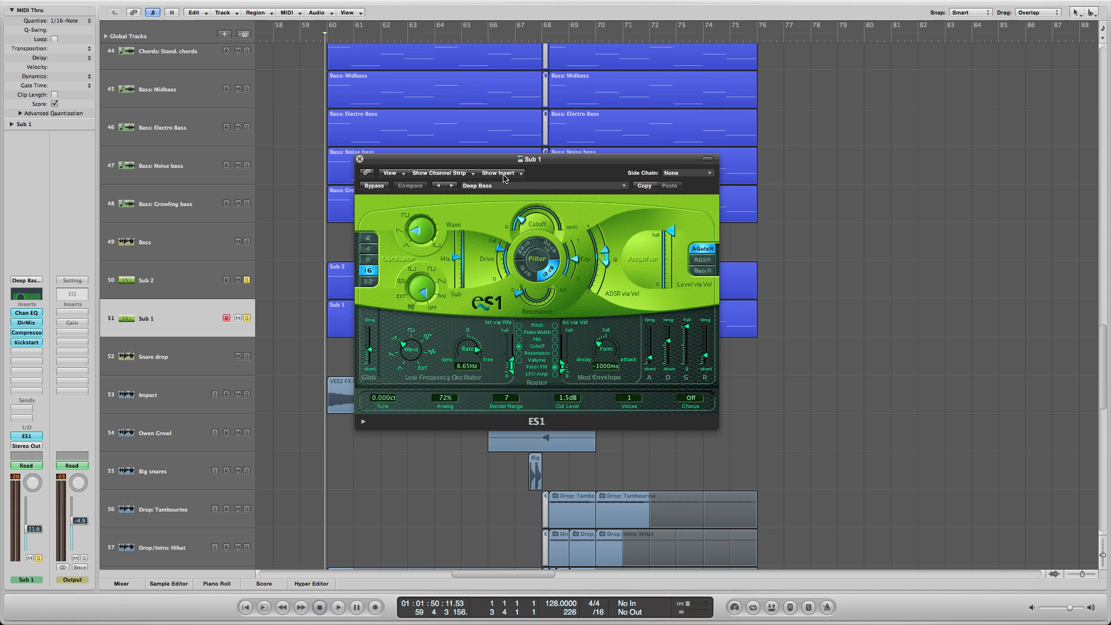
left_click(359, 160)
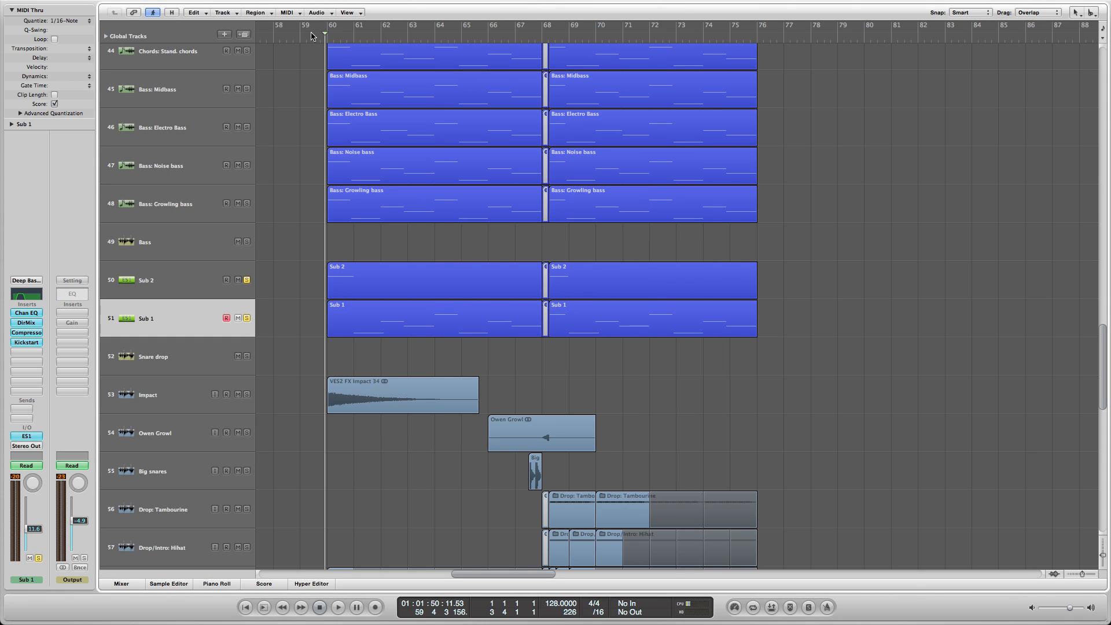
Open the Channel EQ on the Sub 1 track and place its window over the arrangement for viewing
left_click(35, 295)
left_click_drag(267, 35, 765, 153)
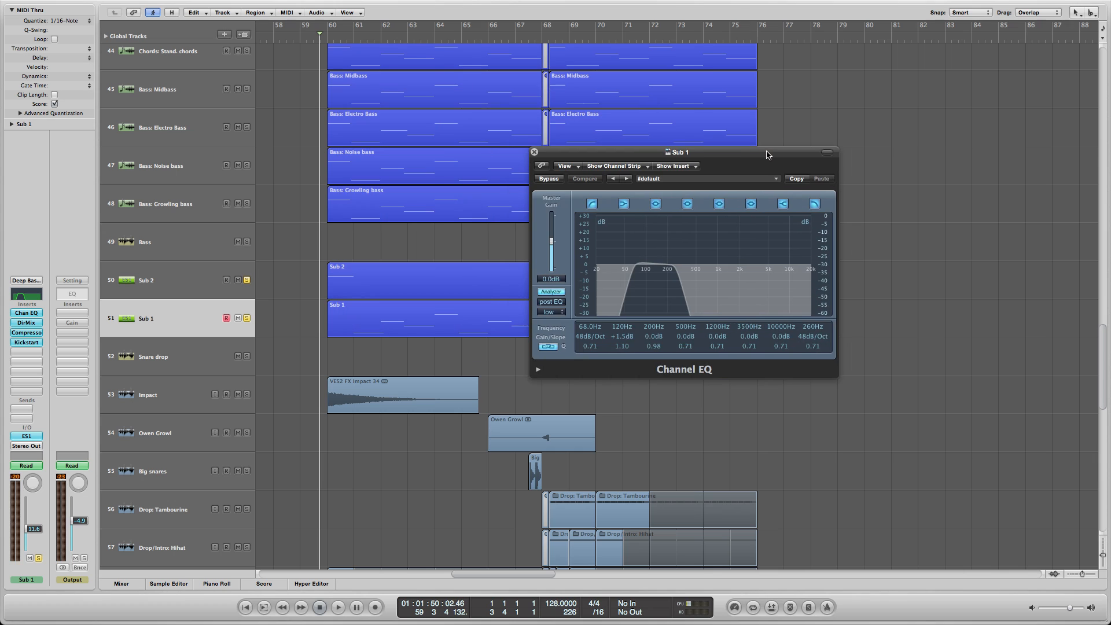
left_click_drag(690, 154, 640, 153)
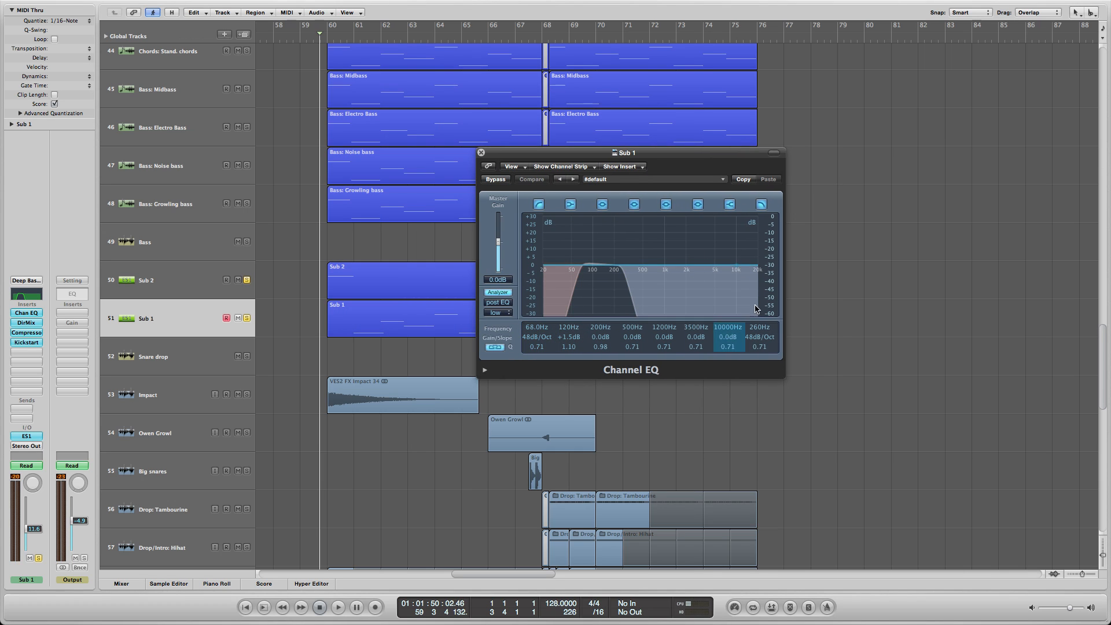
Solo the Drop: Sub Kick and Drop: Top Kick tracks, and reposition the Channel EQ window beside the Sub 1 track
scroll(333, 274, "down", 3)
scroll(333, 274, "down", 10)
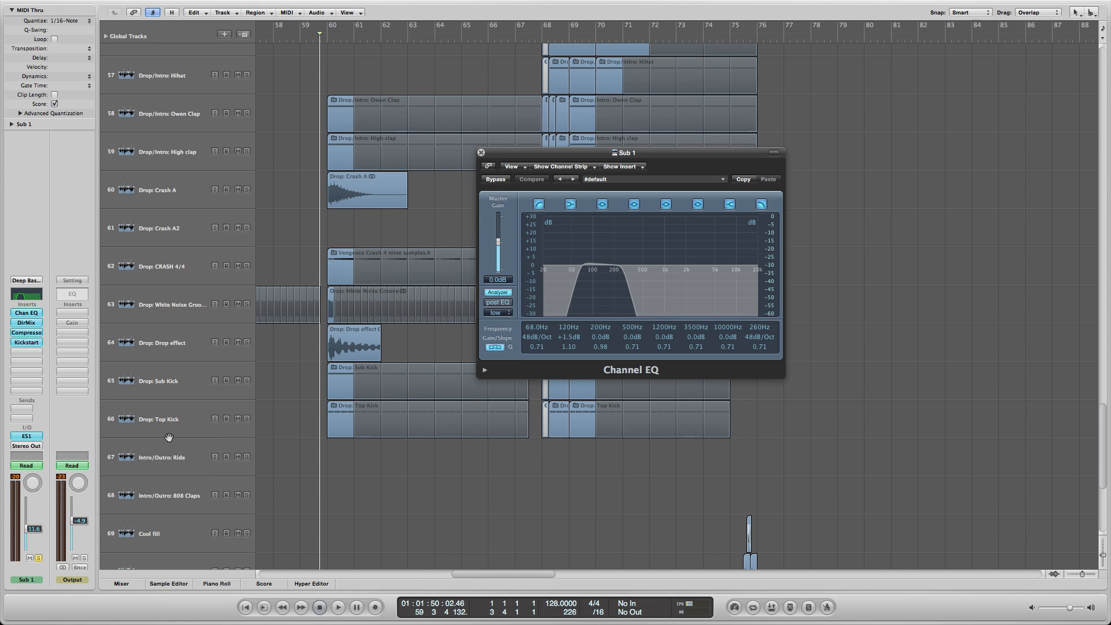
left_click_drag(246, 380, 248, 431)
scroll(353, 347, "up", 11)
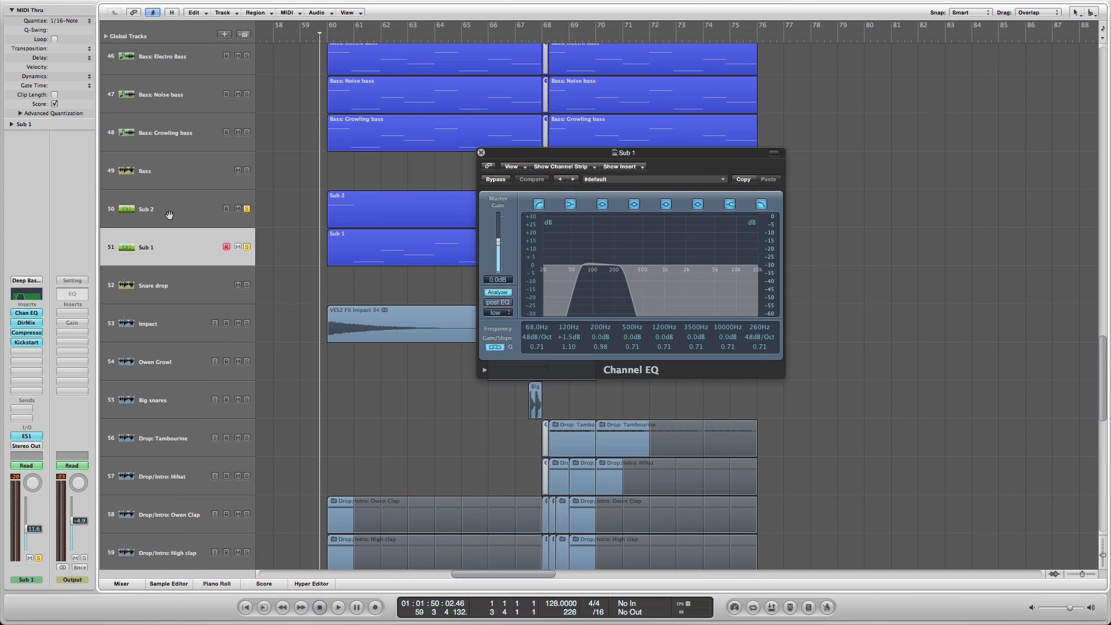
left_click_drag(510, 155, 398, 218)
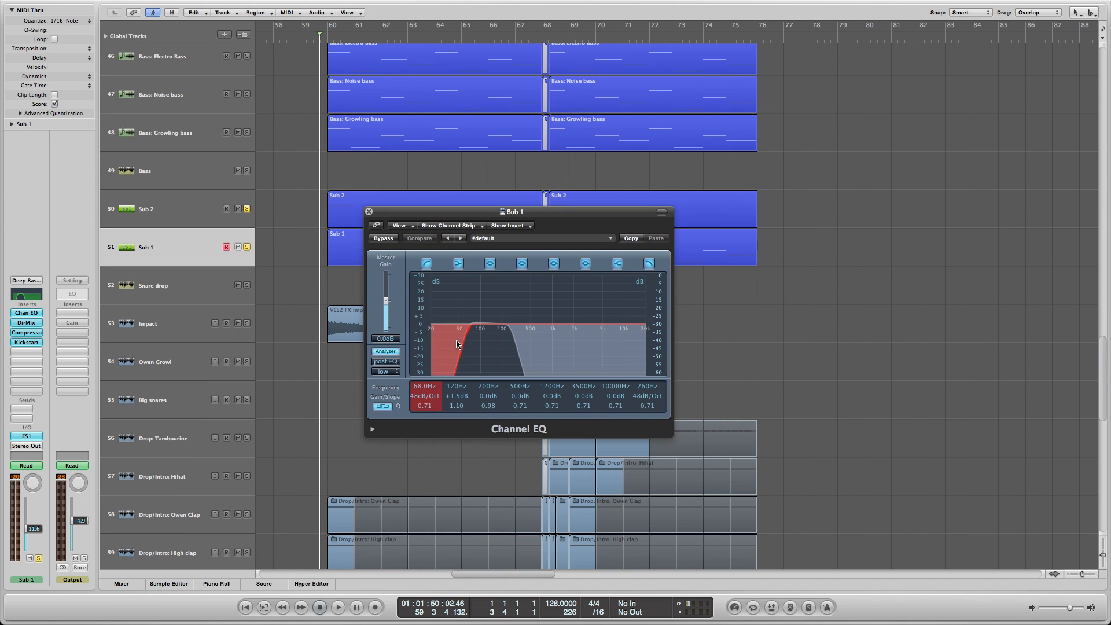
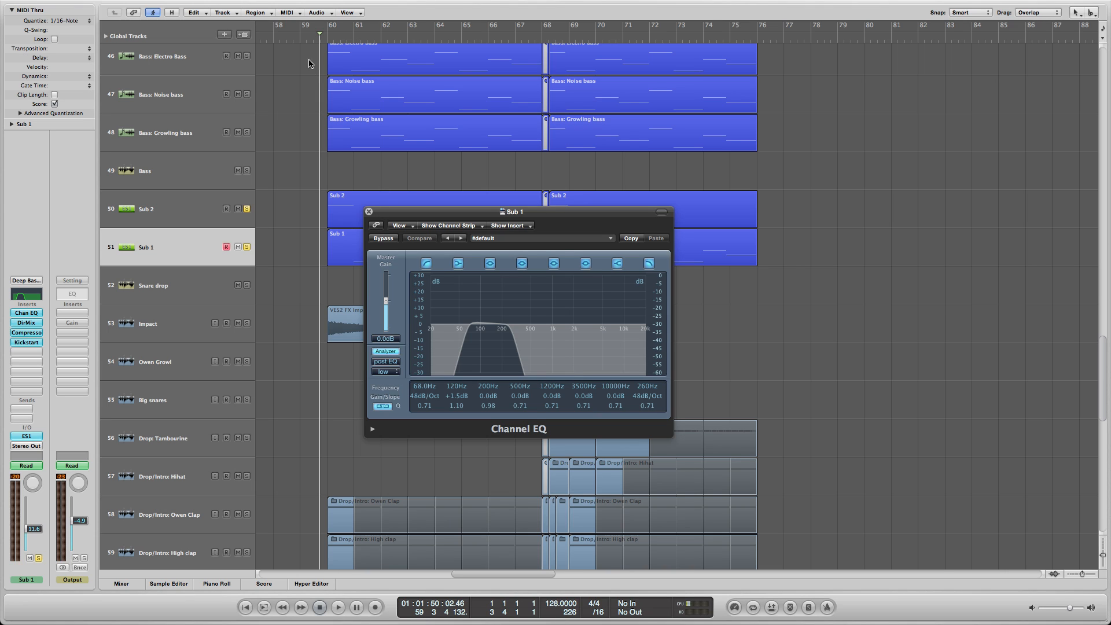
Set the playhead at bar 60, select the Sub 2 track and close the Sub 1 Channel EQ
left_click(330, 41)
left_click(197, 217)
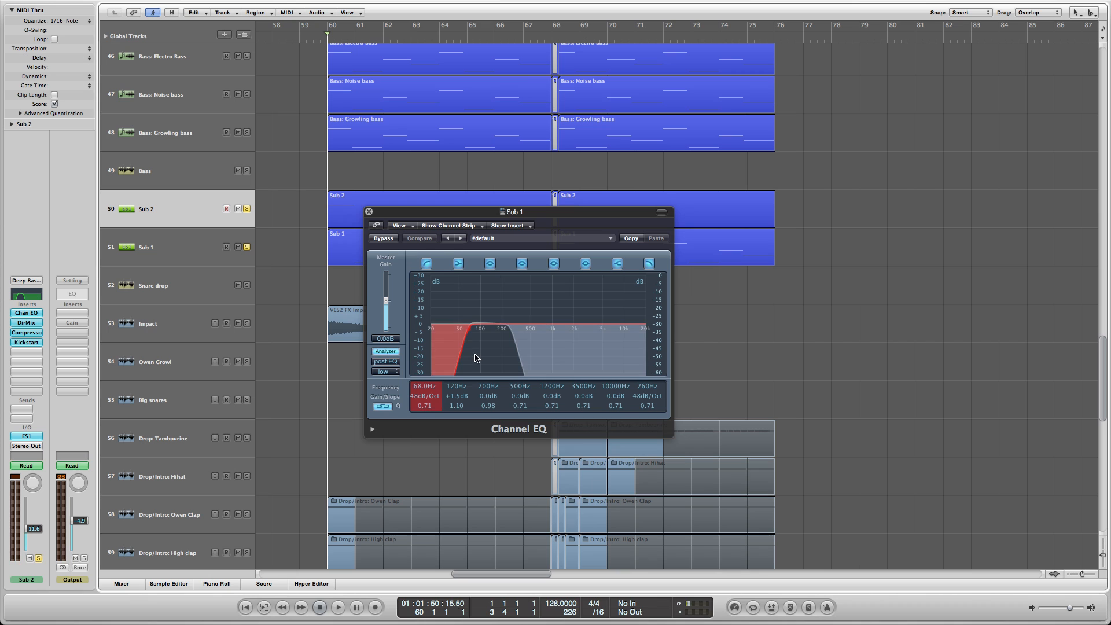
left_click(369, 213)
scroll(370, 218, "up", 2)
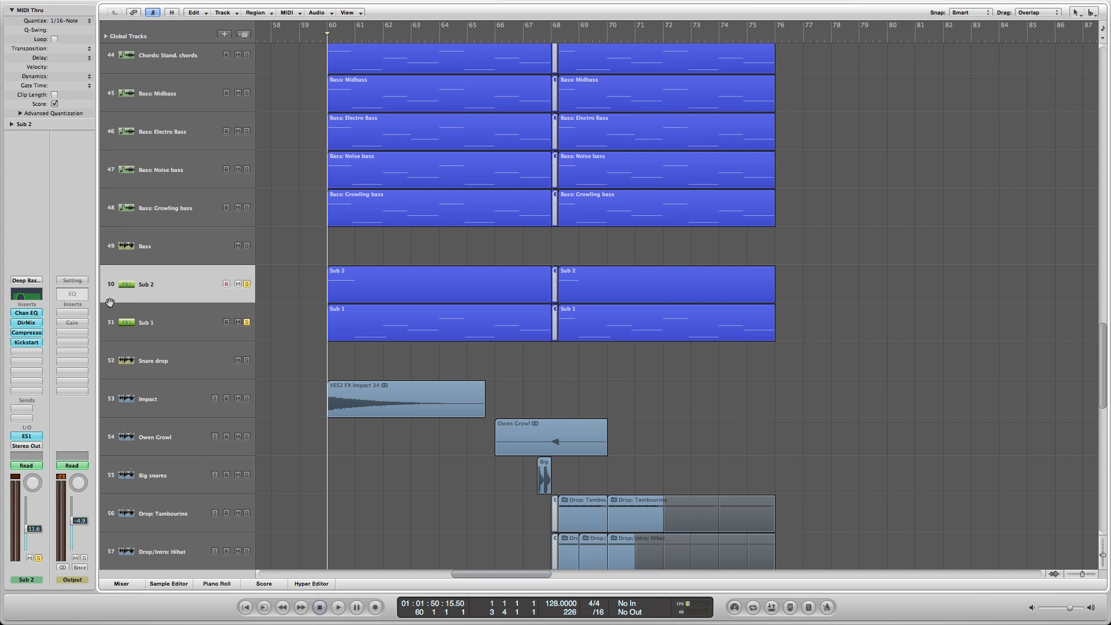
Review the Direction Mixer, Compressor and Kickstart settings on the Sub 2 track, closing each plug-in after viewing
left_click(26, 322)
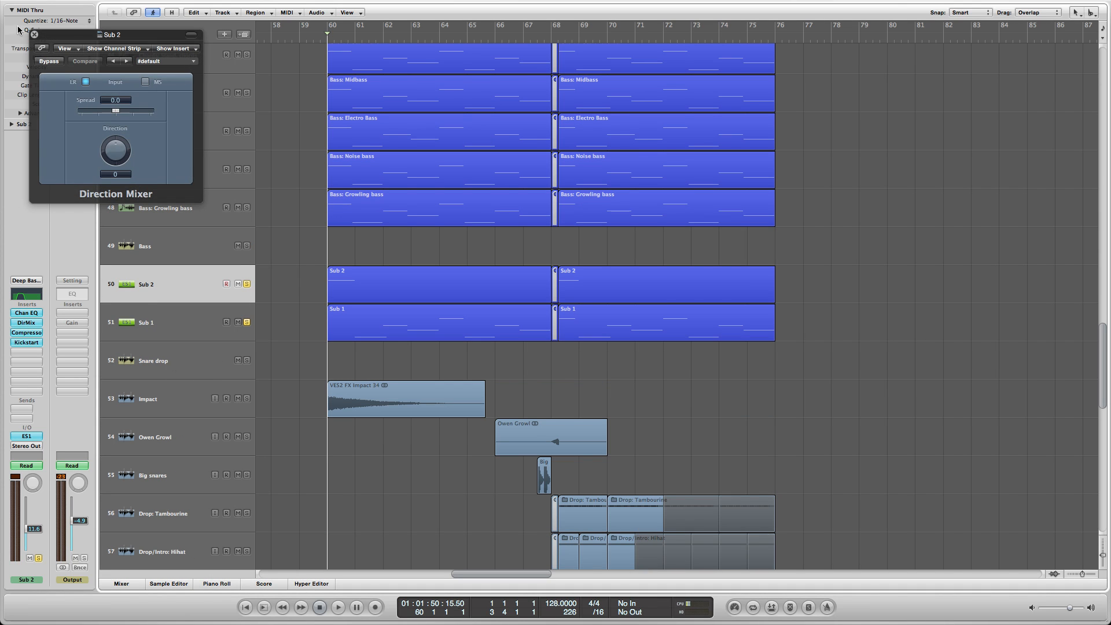
left_click(34, 35)
double_click(26, 333)
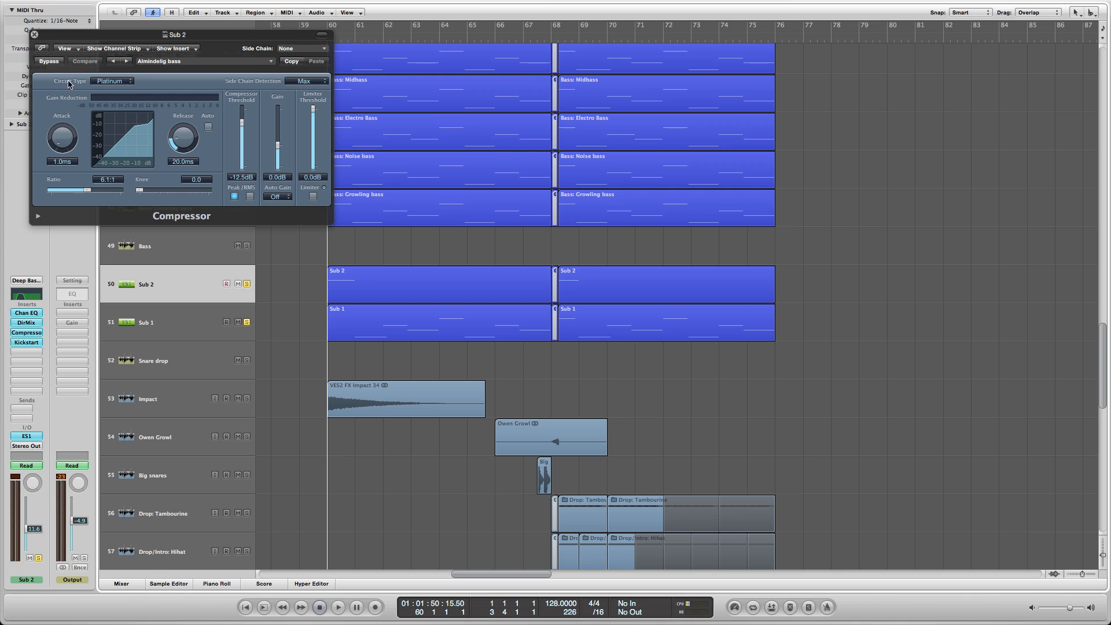
left_click(33, 36)
left_click(30, 335)
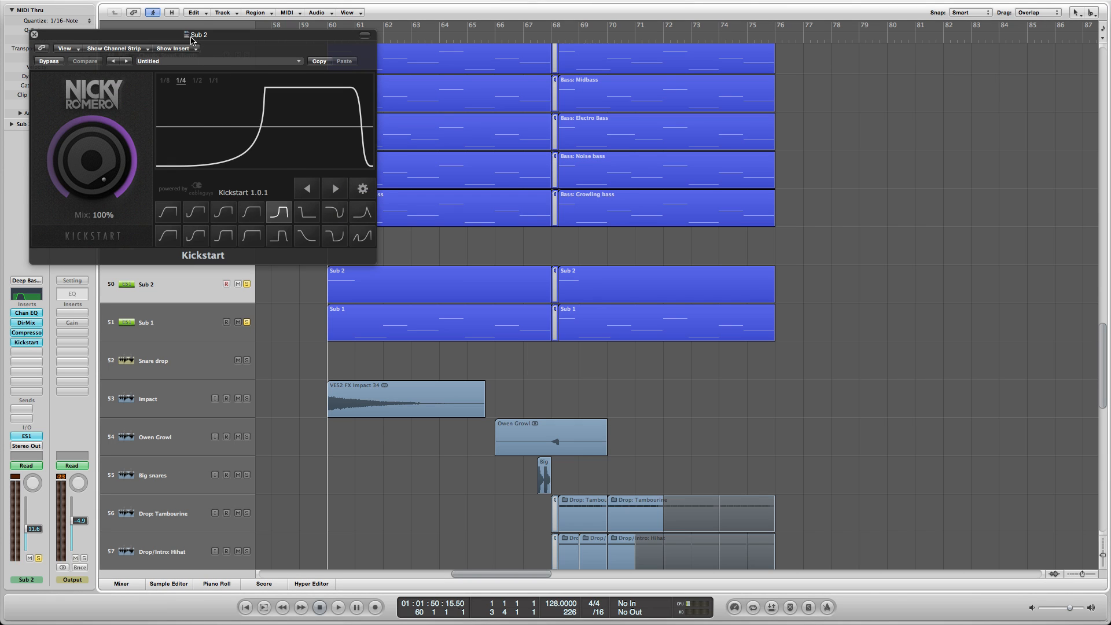
left_click_drag(206, 30, 455, 113)
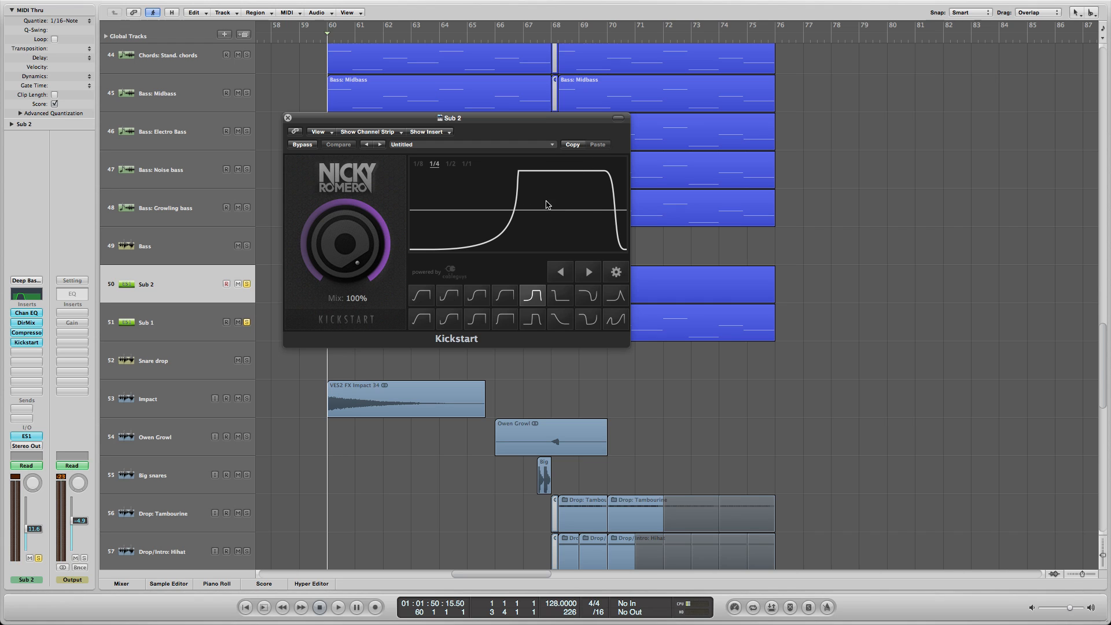
left_click(287, 118)
Select and solo the Bass: Growling bass track, and remove the solo from Sub 2 and Sub 1
left_click(247, 283)
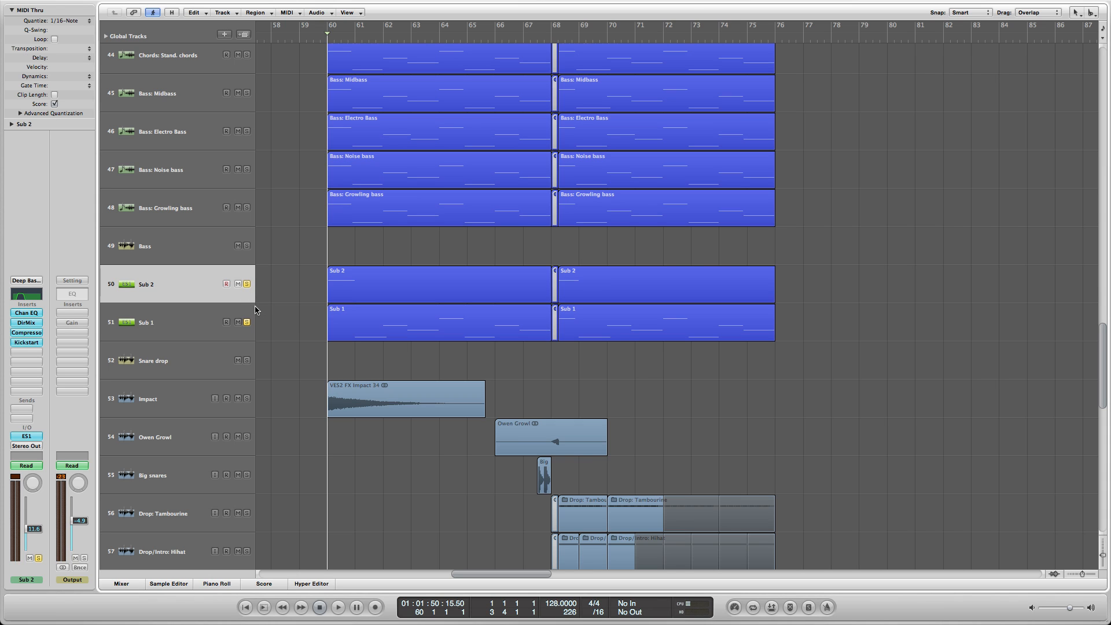
scroll(255, 310, "down", 10)
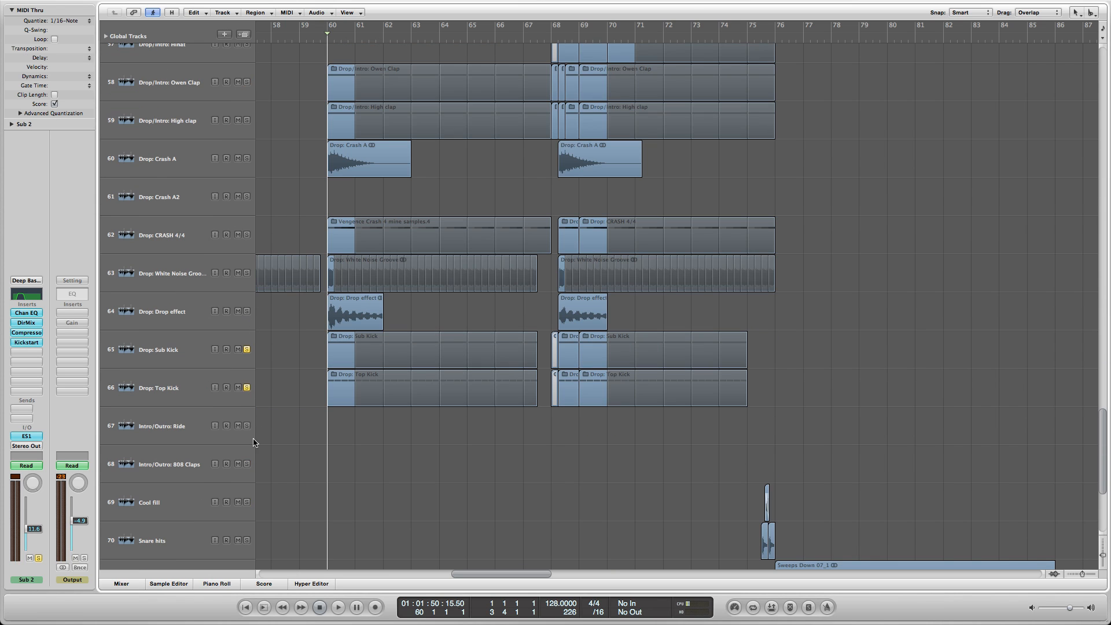
scroll(305, 332, "up", 14)
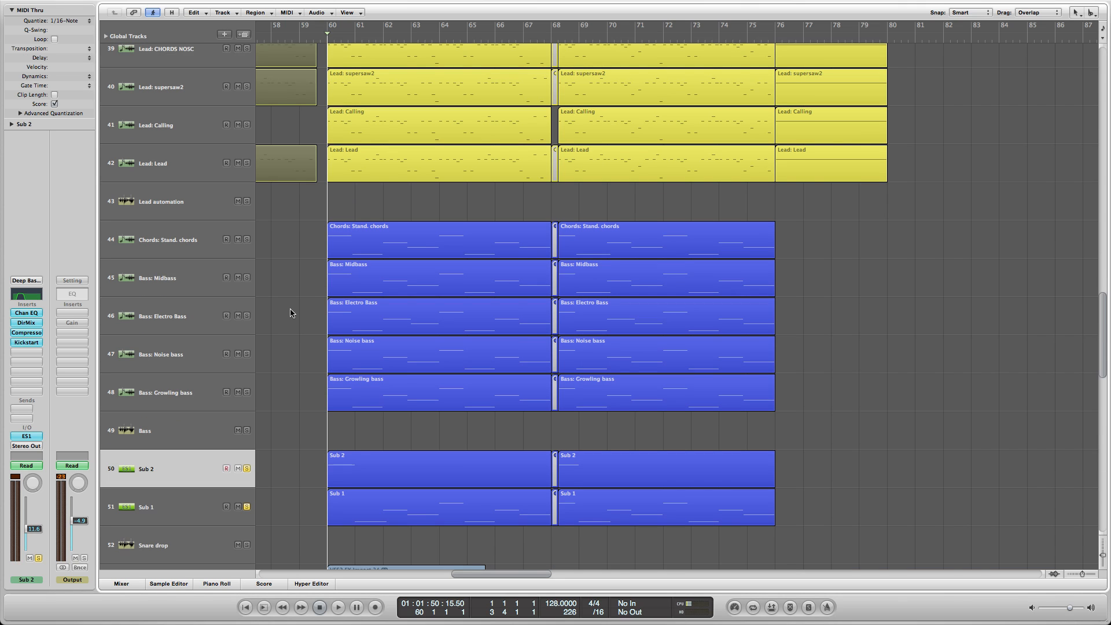
left_click(191, 402)
scroll(296, 371, "down", 3)
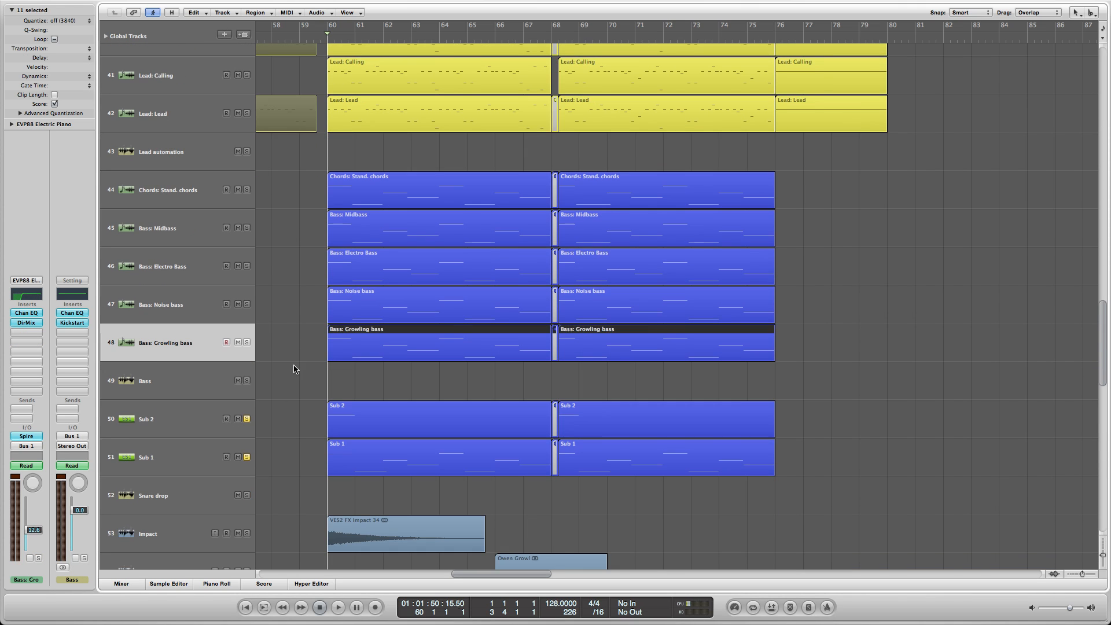
left_click(295, 371)
left_click(246, 247)
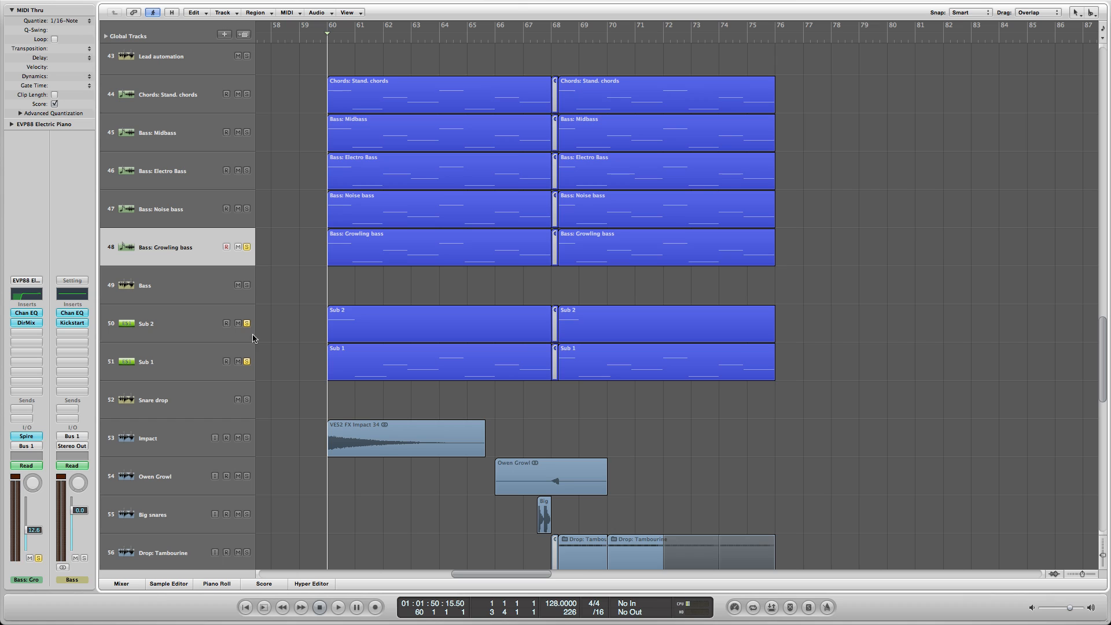
left_click_drag(248, 324, 246, 363)
Listen to the soloed growling bass from bar 60, stop playback and return the playhead to just before bar 60
key("space")
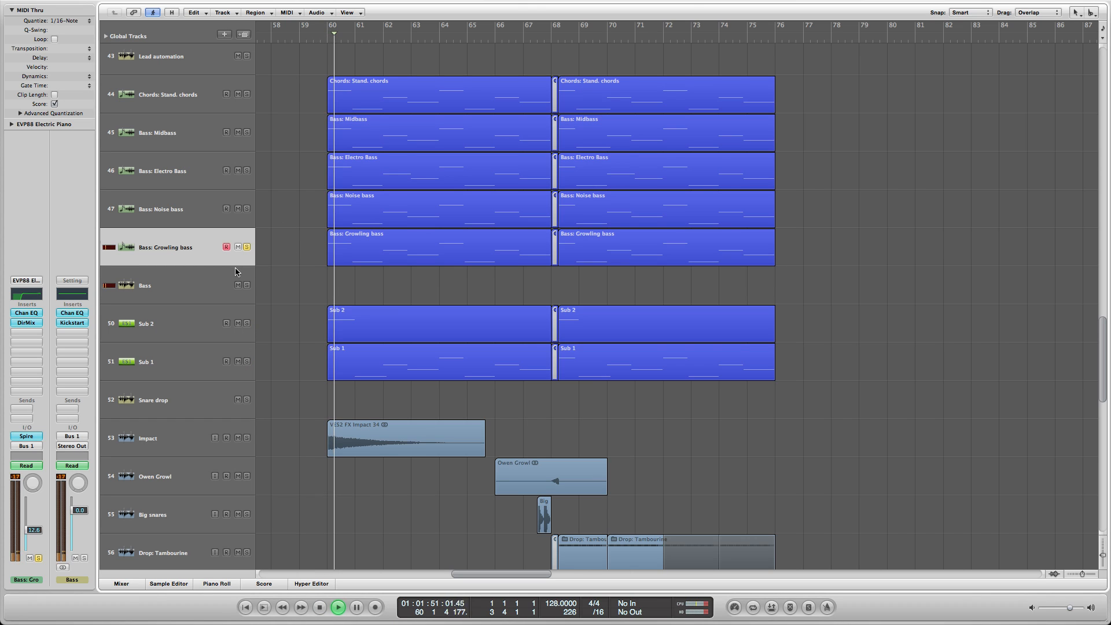
scroll(243, 269, "up", 1)
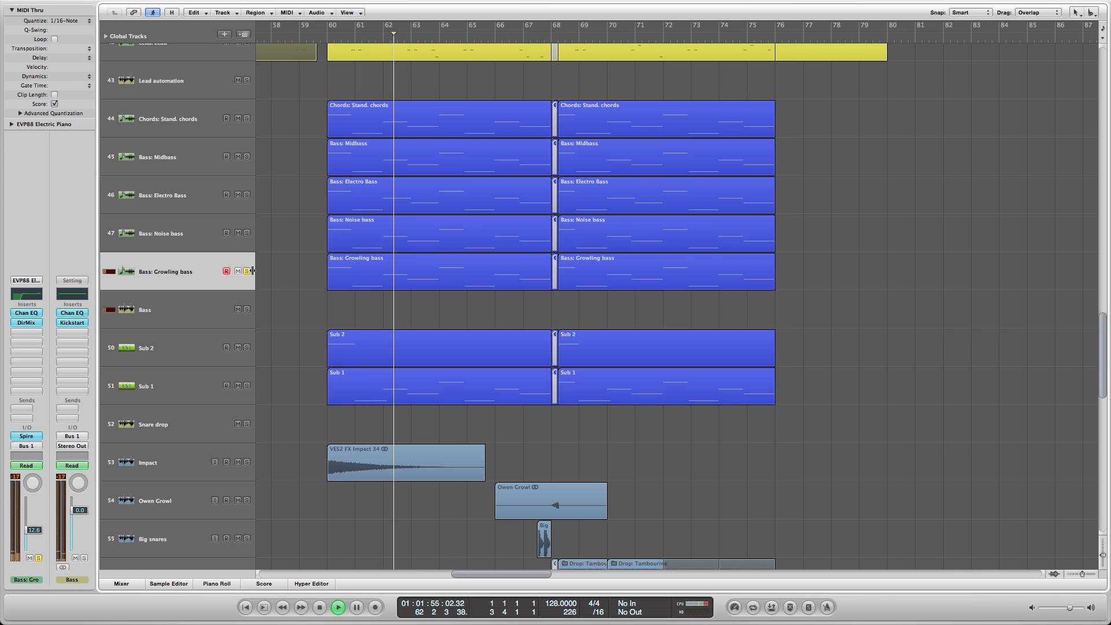
key("space")
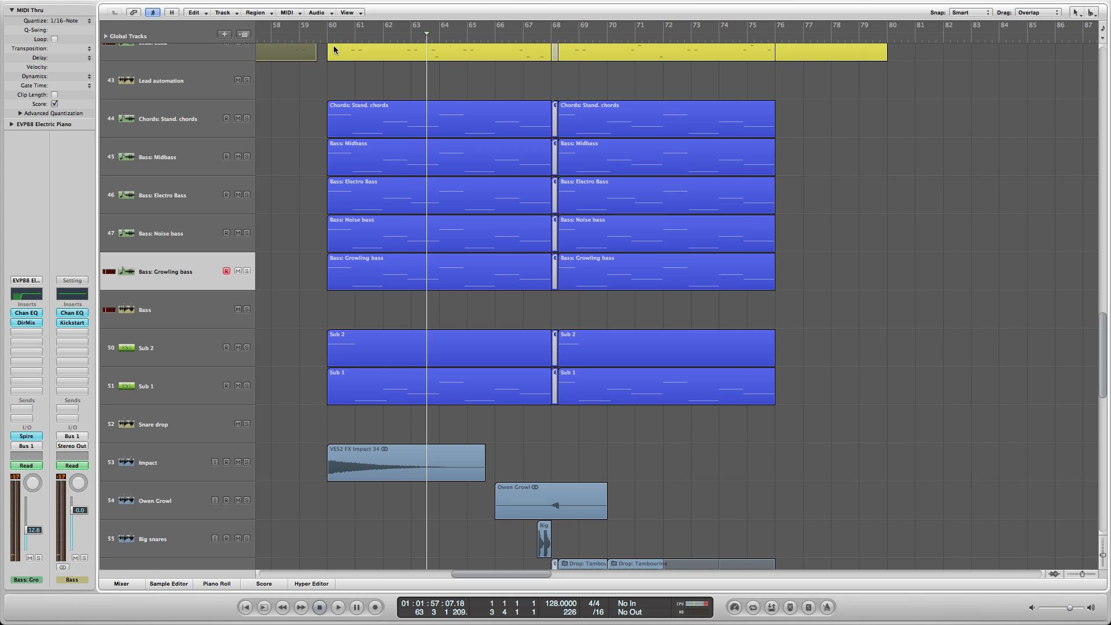
left_click(324, 39)
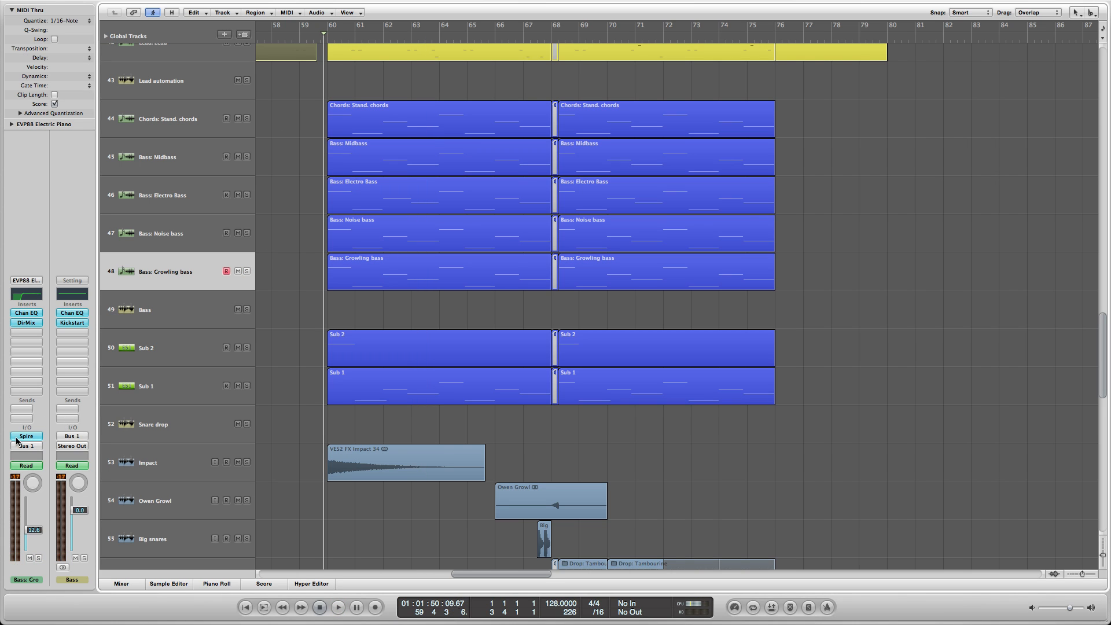
Open Spire on the growling bass, turn down the shaper's Bit and the oscillator's Wide amounts, and switch off the arpeggiator
left_click_drag(292, 32, 474, 92)
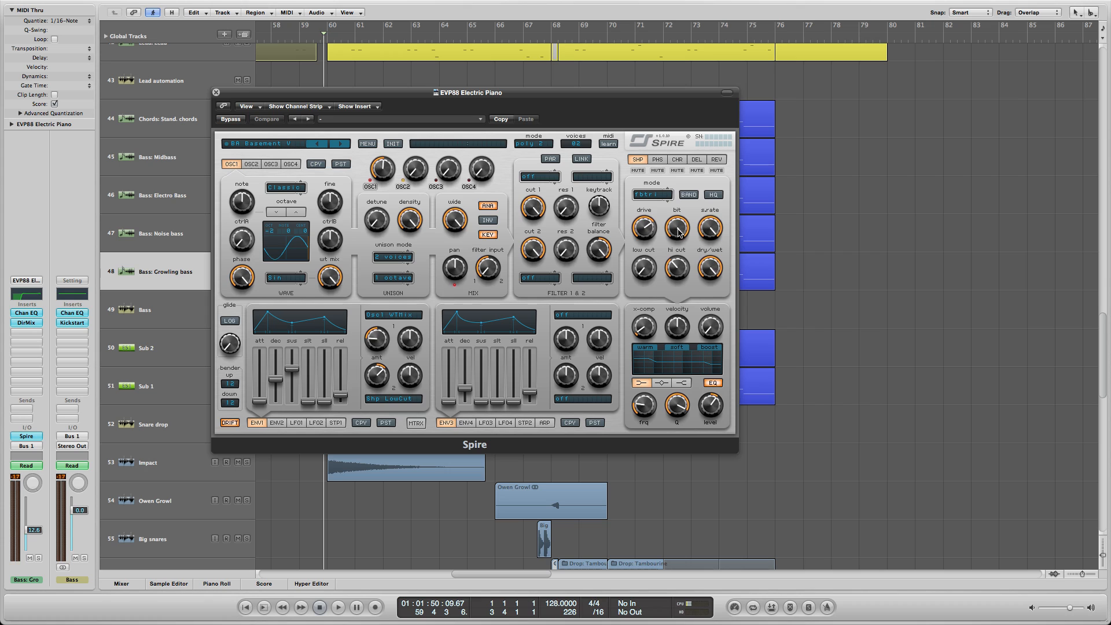
left_click_drag(679, 232, 628, 382)
left_click_drag(446, 230, 445, 272)
left_click(545, 423)
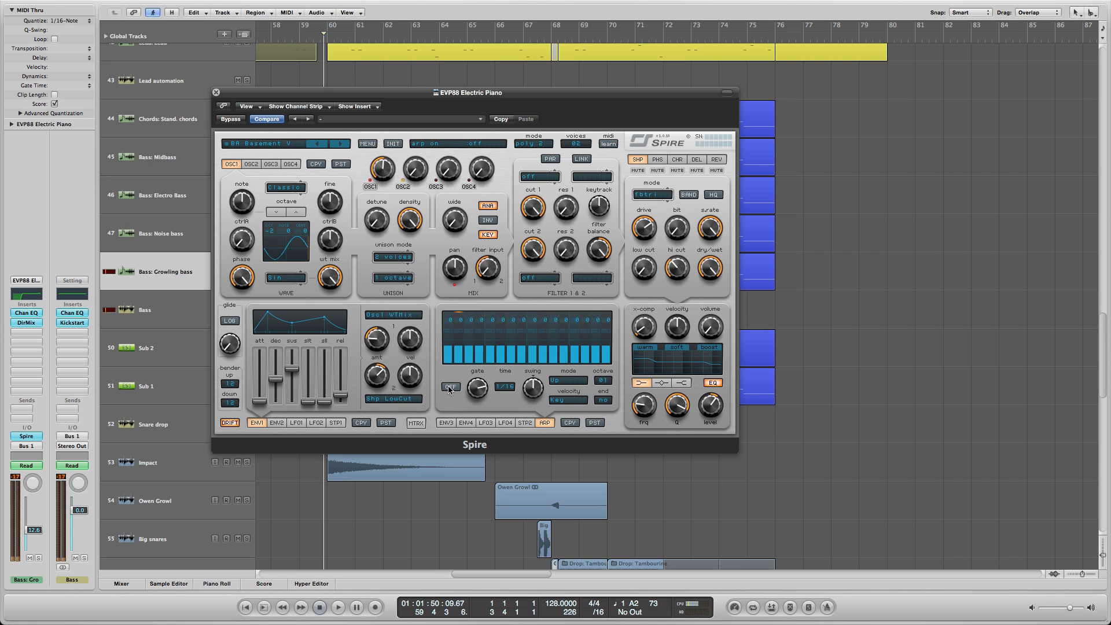
Move the Spire window clear of the track headers, solo the growling bass and return the playhead to just before bar 60
key("space")
key("space")
left_click_drag(296, 96, 475, 114)
key("s")
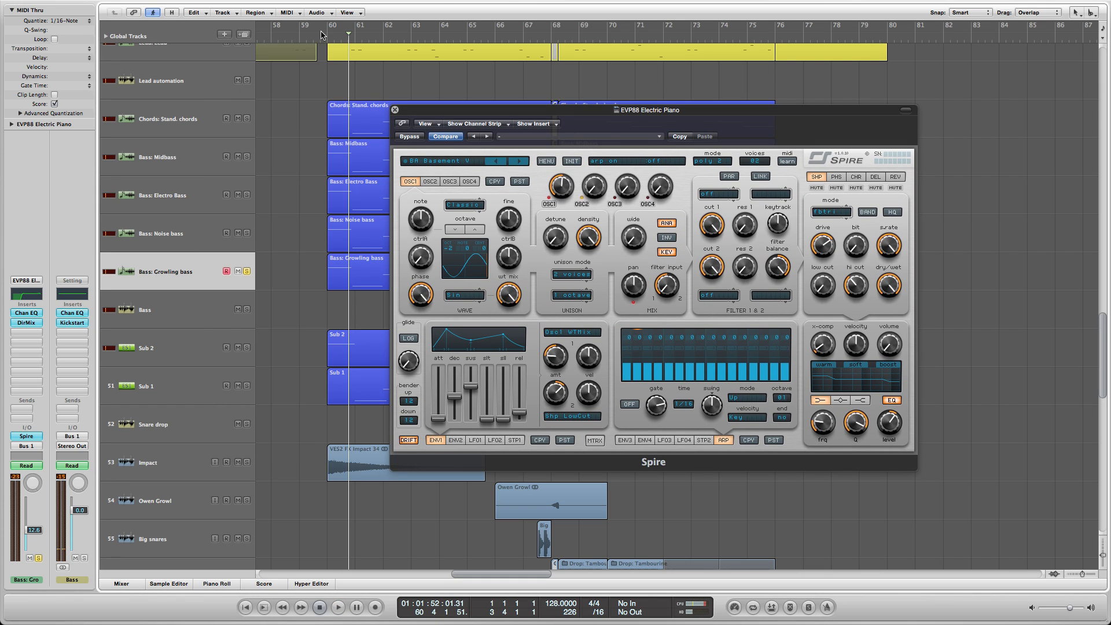
left_click(324, 41)
While the growling bass plays, raise Spire's shaper Bit and oscillator Wide to 1000 each, and switch the arpeggiator on
key("space")
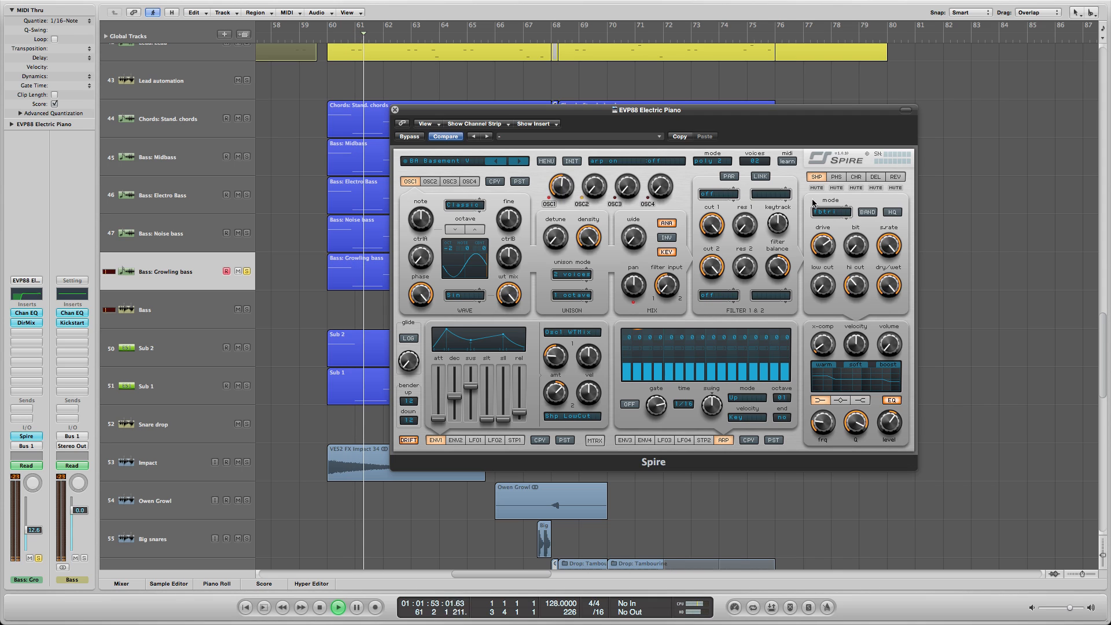
left_click_drag(859, 248, 858, 196)
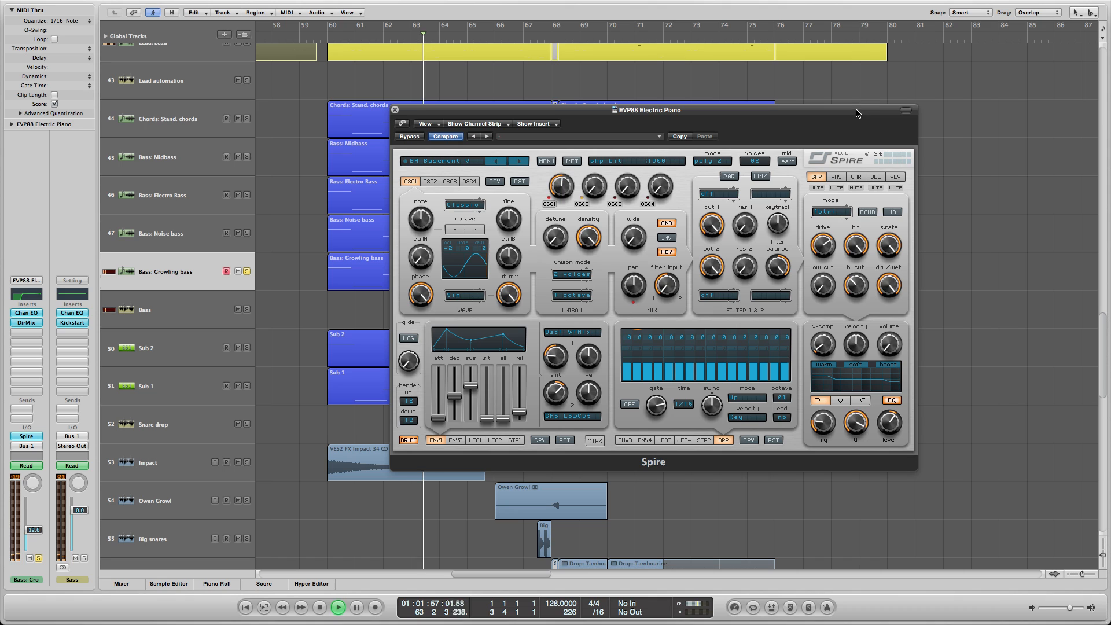
left_click_drag(634, 238, 635, 184)
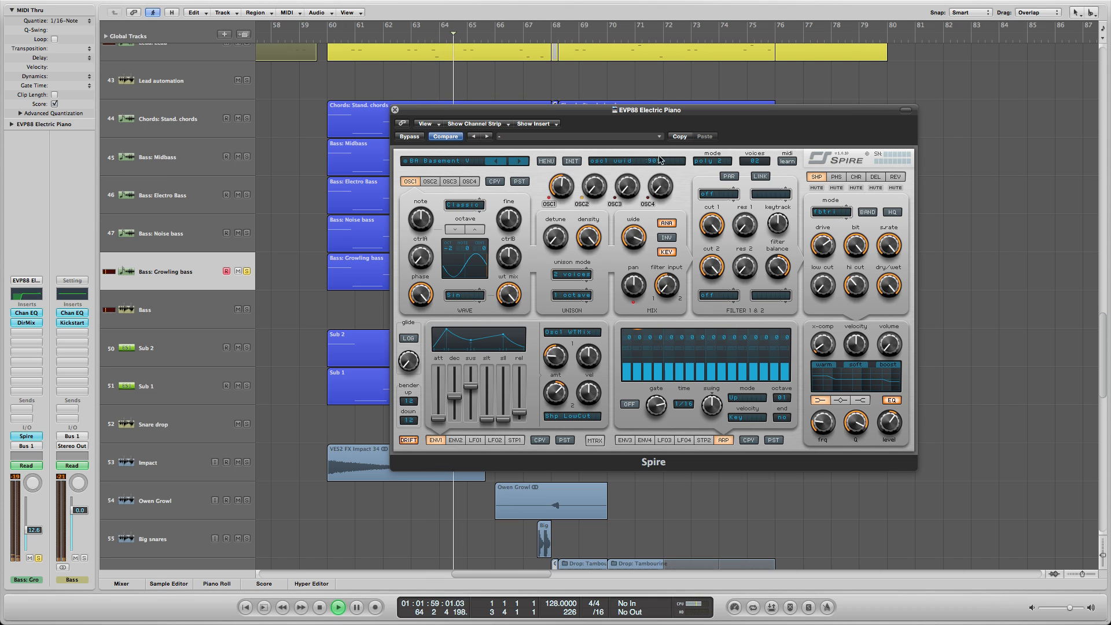
key("space")
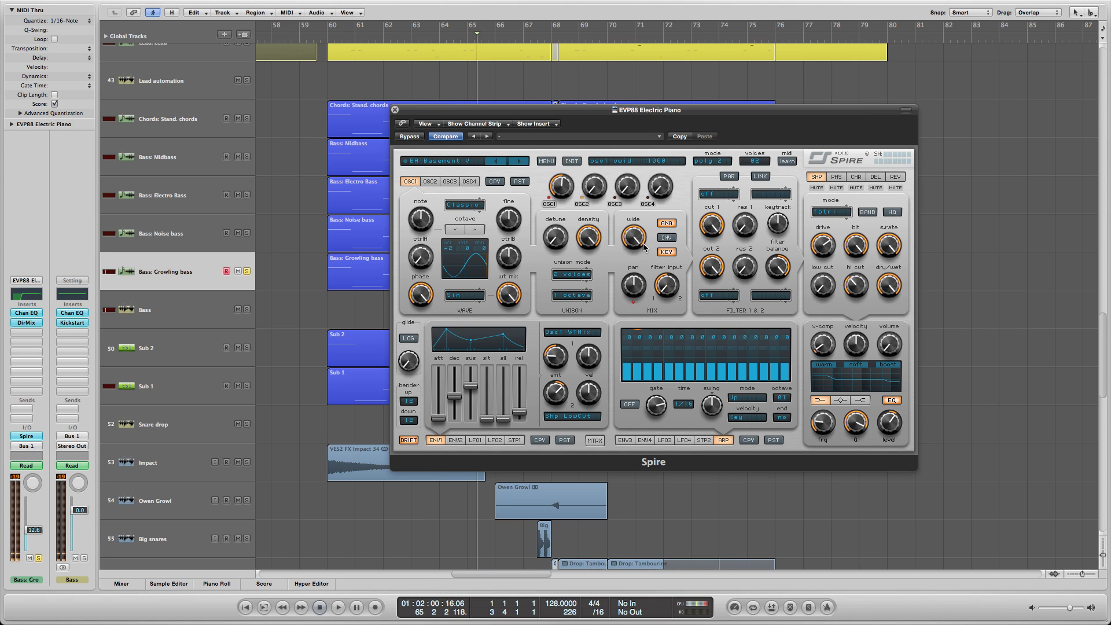
left_click(630, 404)
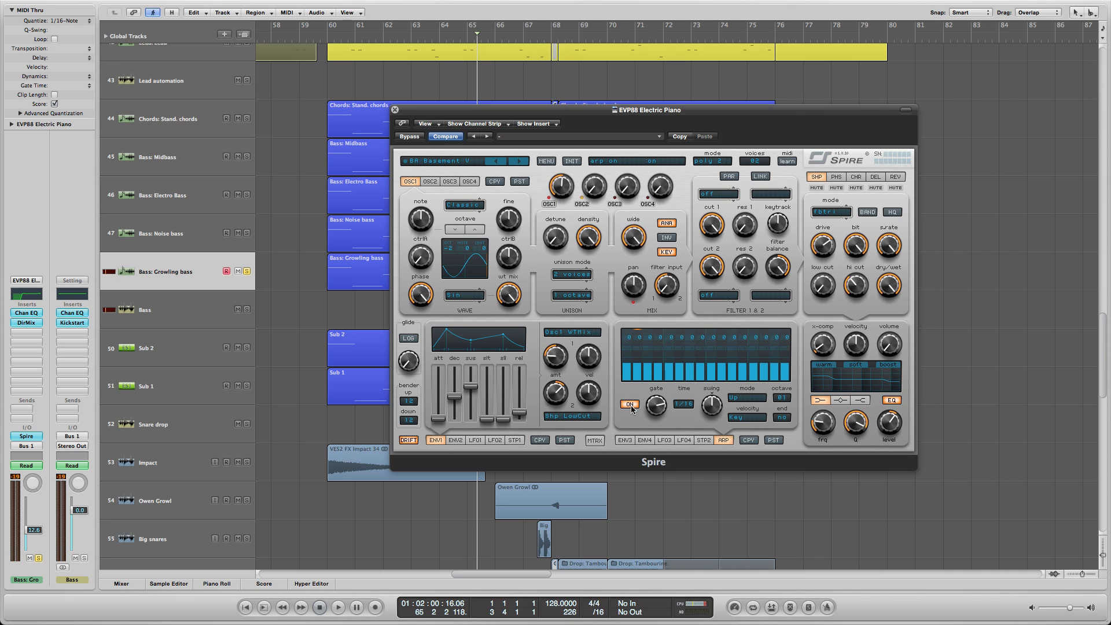
Close Spire and replay the soloed growling bass from just before bar 60
left_click(396, 110)
left_click(326, 36)
scroll(371, 116, "up", 3)
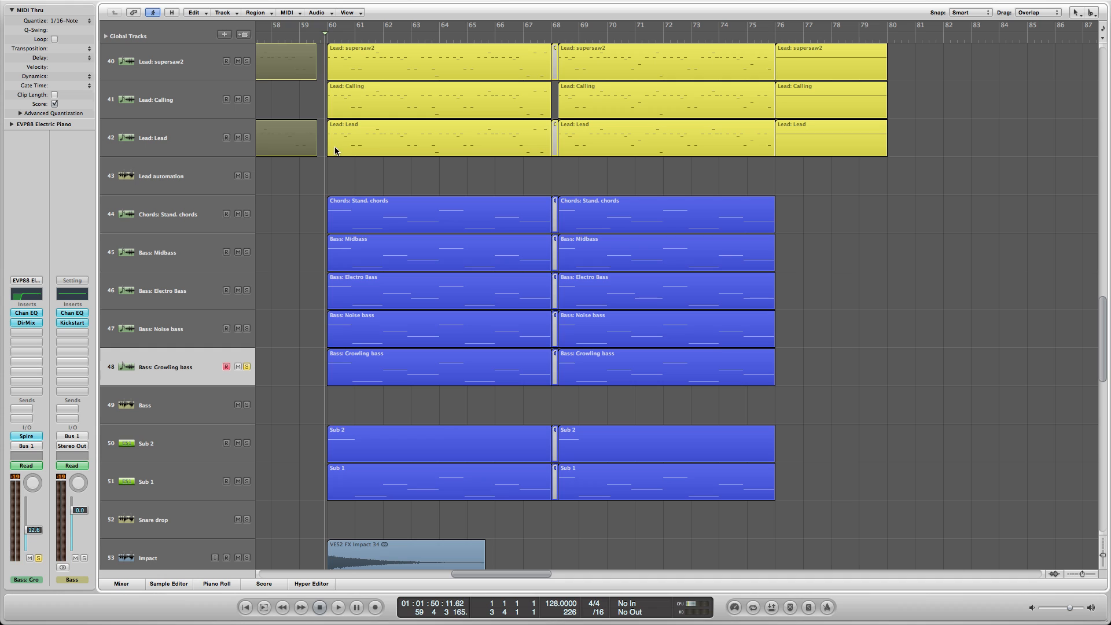
scroll(272, 195, "left", 2)
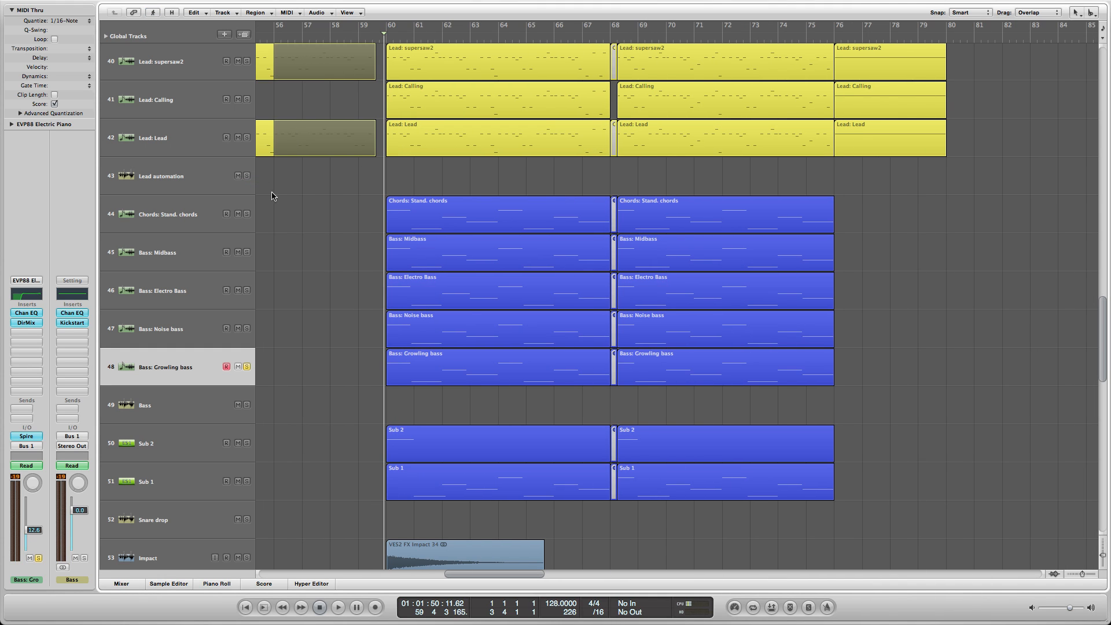
key("space")
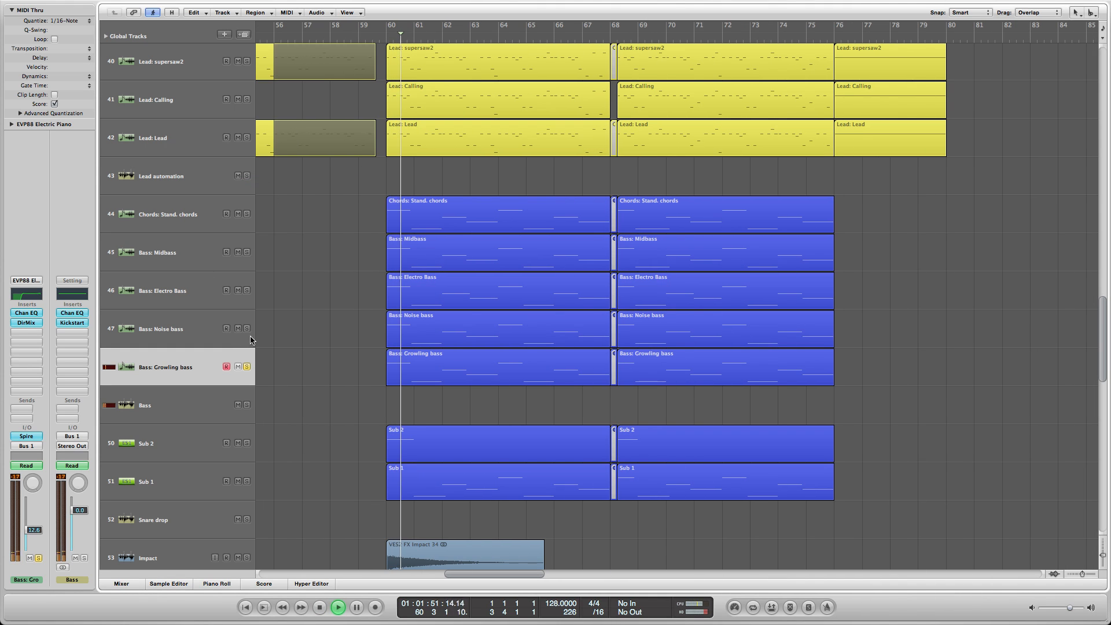
key("space")
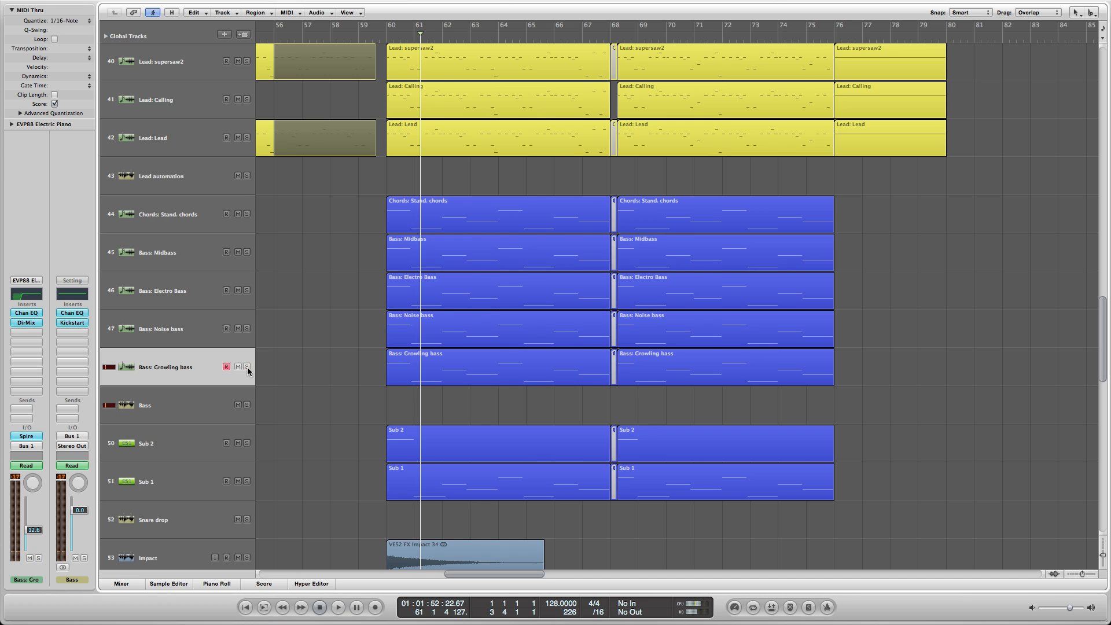
Select and solo the Bass: Noise bass track, with the playhead back just before bar 60
scroll(330, 351, "up", 1)
left_click(222, 349)
scroll(263, 349, "up", 1)
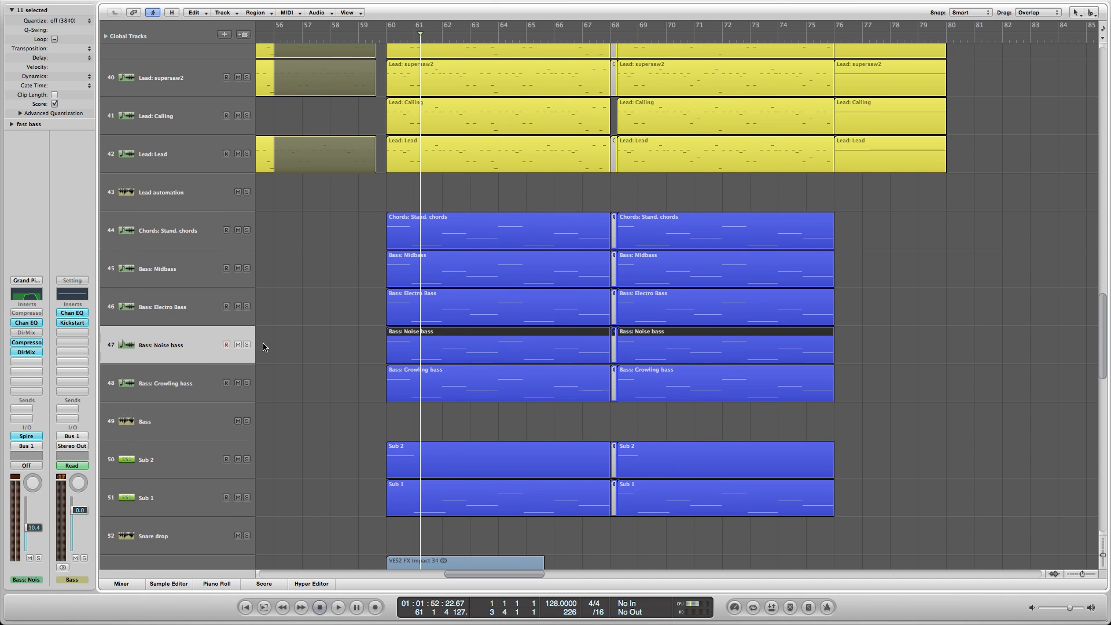
left_click(385, 39)
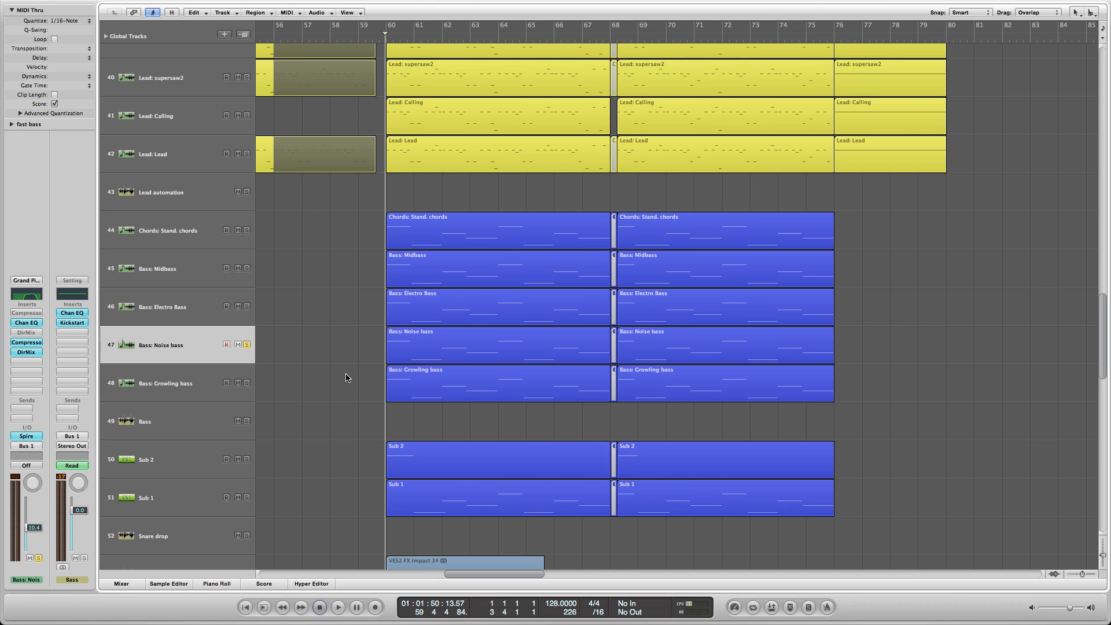
Play the soloed Bass: Noise bass track from just before bar 60, and stop playback
scroll(346, 378, "up", 2)
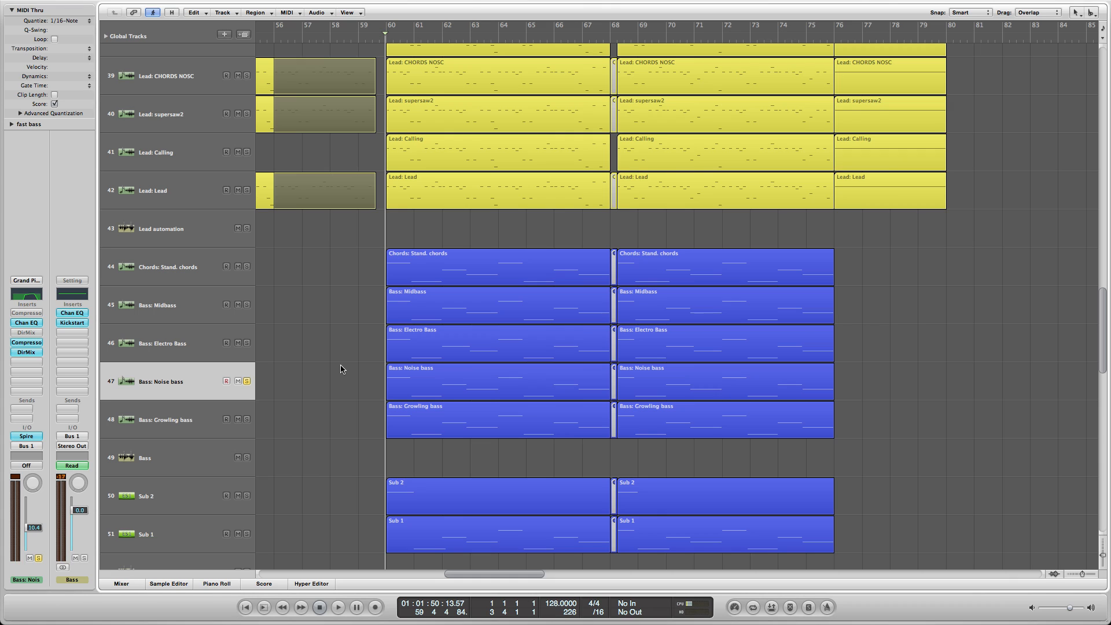
key("space")
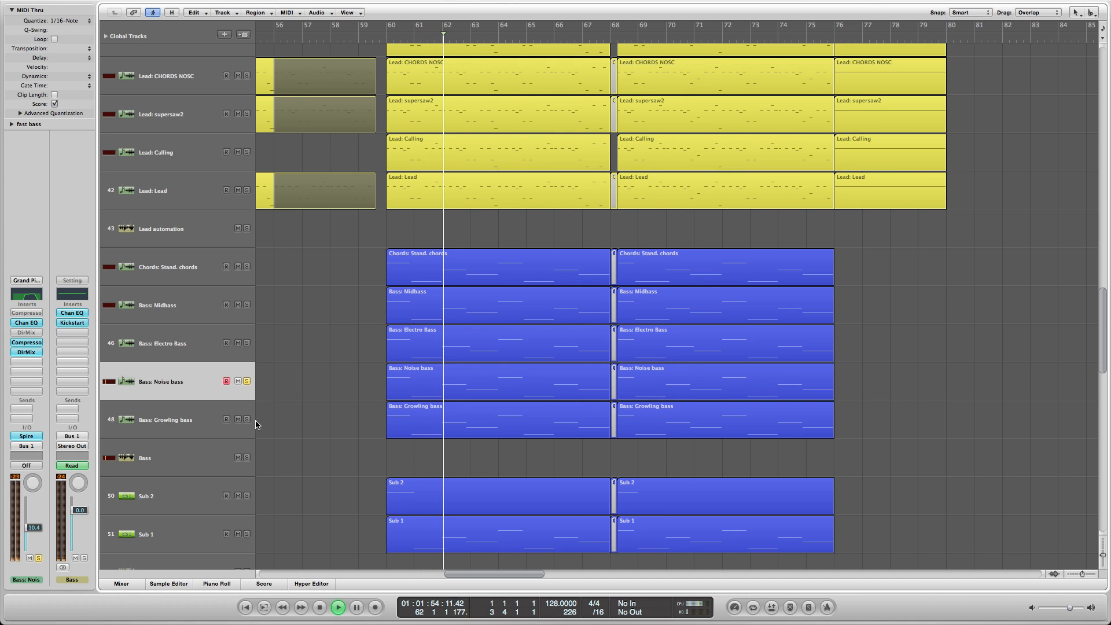
key("space")
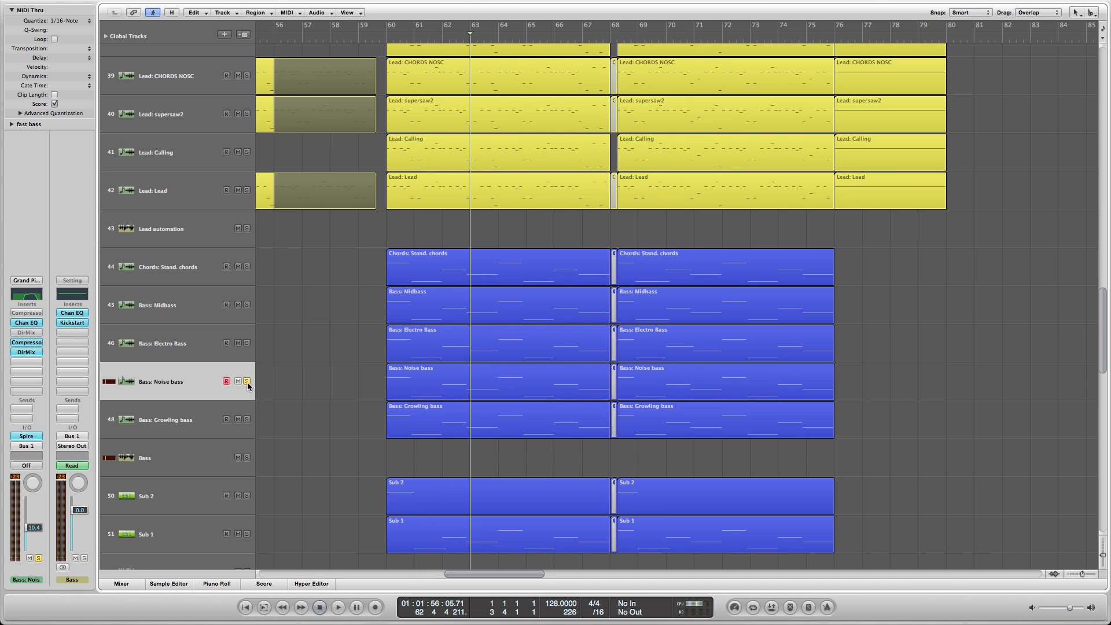
Switch the solo from the noise bass to the Bass: Electro Bass track and play it from the start of the drop at bar 60
left_click(147, 337)
scroll(289, 352, "up", 2)
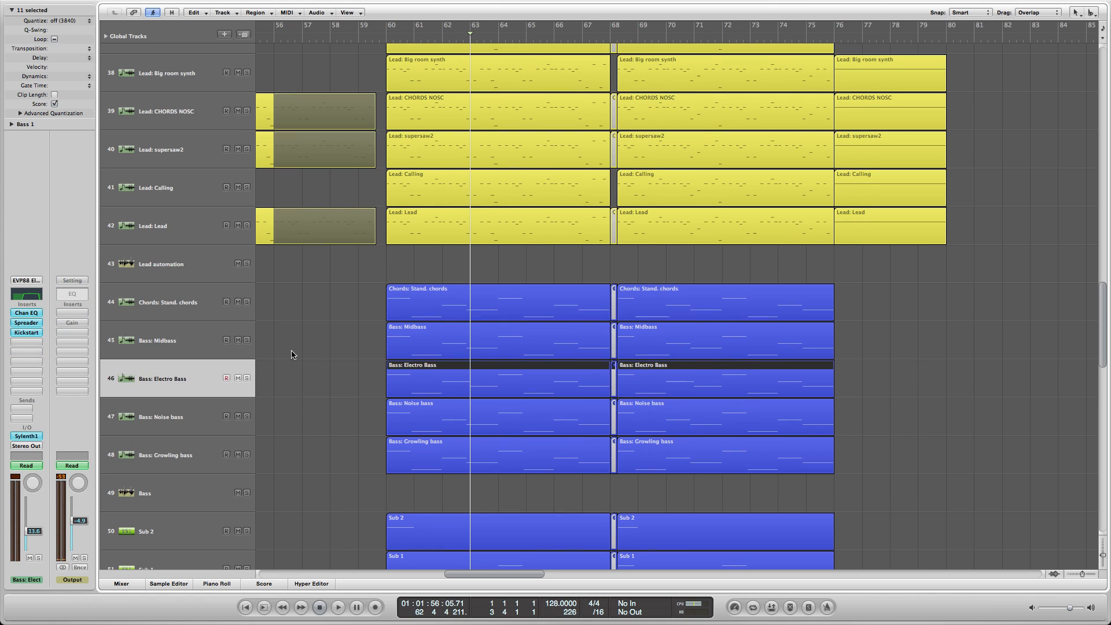
left_click_drag(385, 38, 384, 71)
key("space")
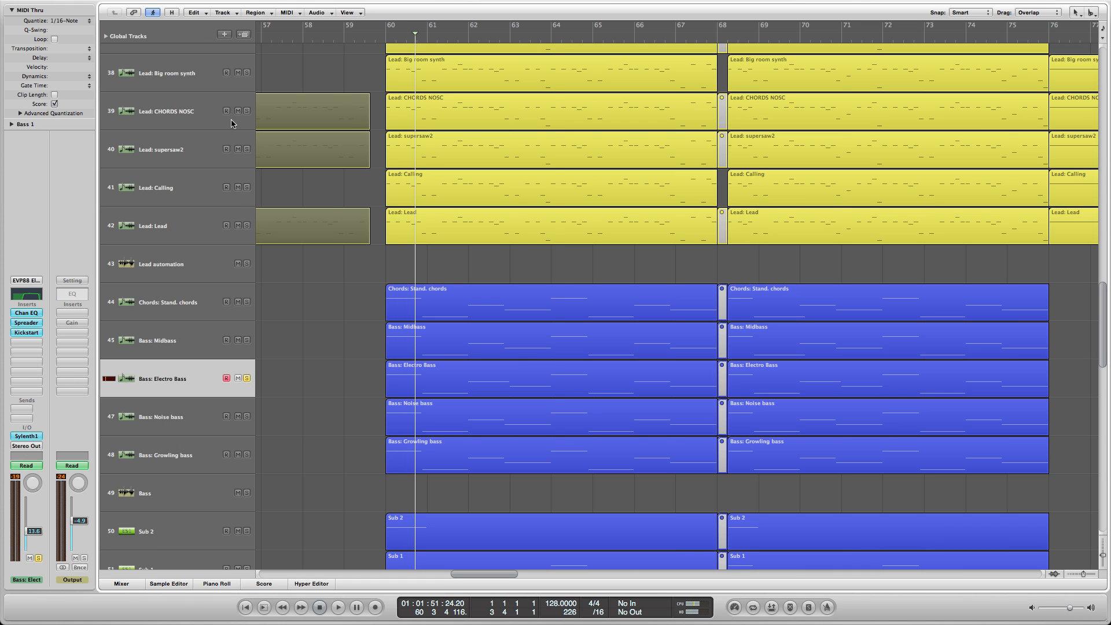
Examine the Electro Bass's Sylenth1 settings with its window moved clear, close it and return the playhead to just before bar 60
left_click_drag(298, 33, 529, 116)
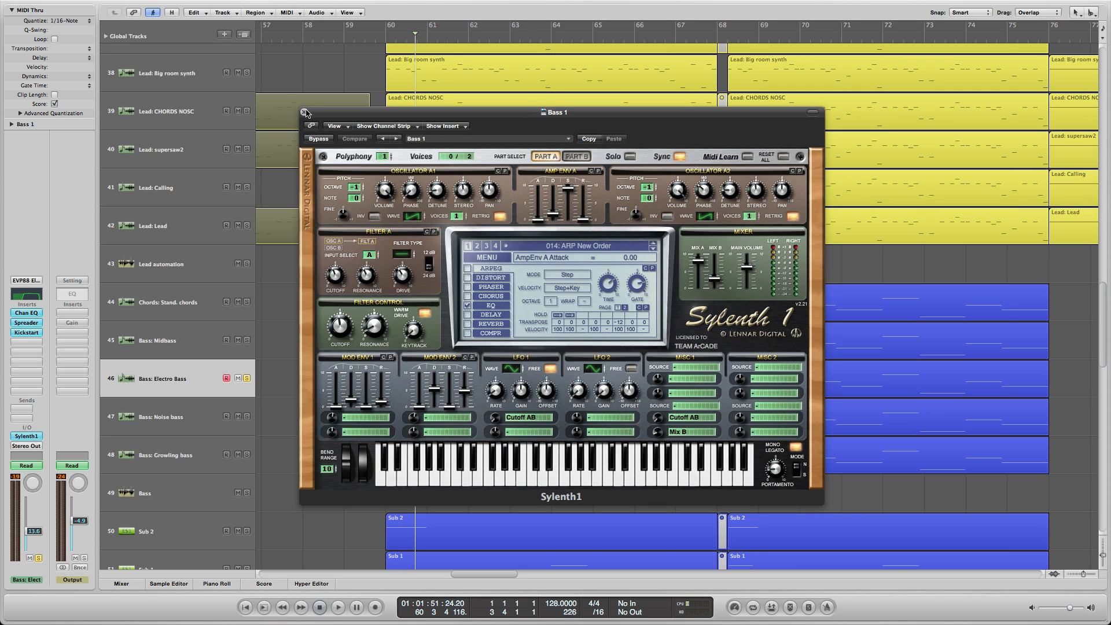
left_click_drag(358, 107, 412, 116)
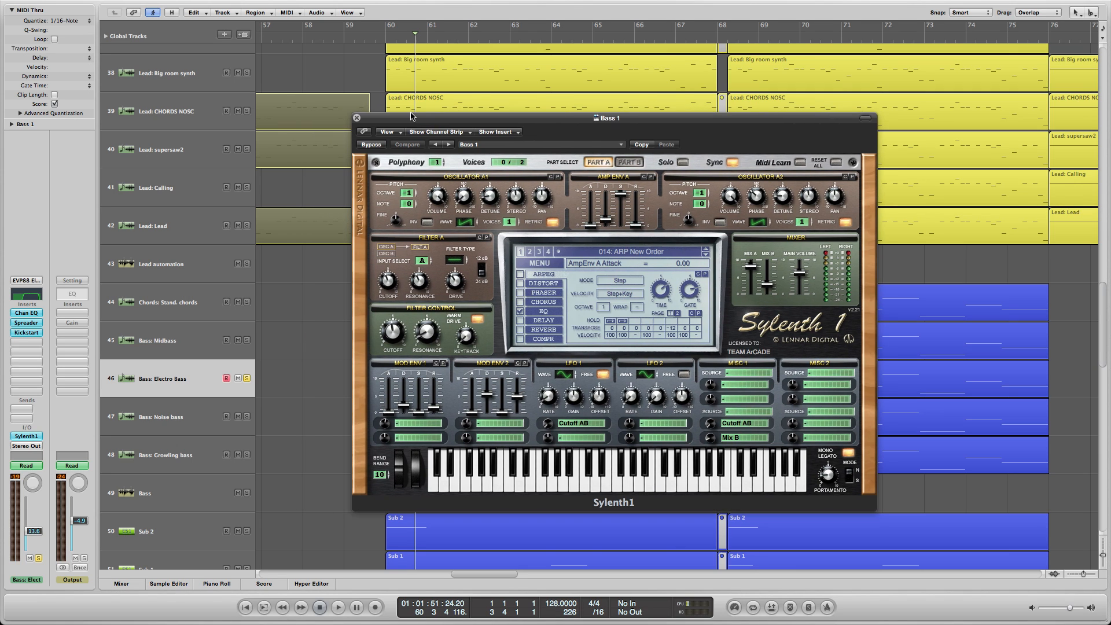
left_click(356, 118)
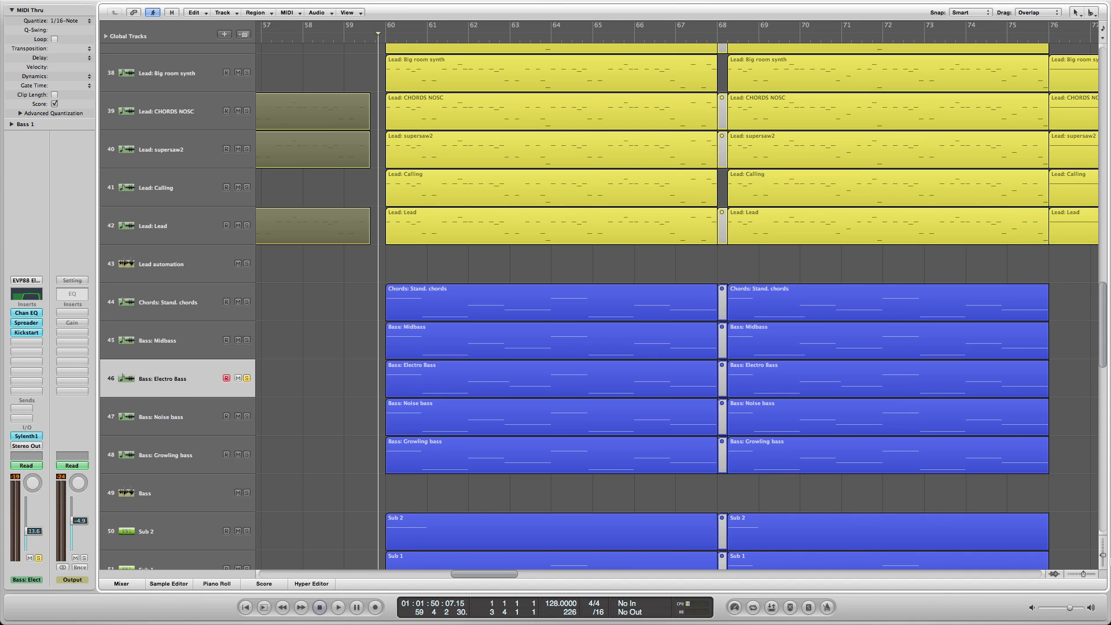
left_click(1072, 575)
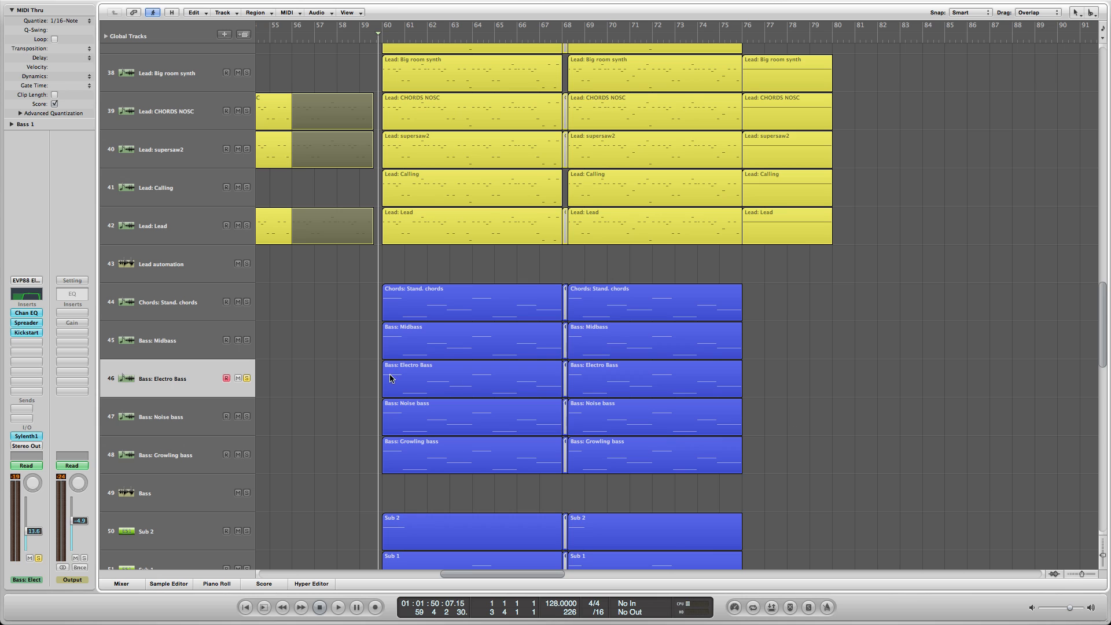
While the Electro Bass plays, bypass its Channel EQ, Spreader and Kickstart inserts, switch the Channel EQ back on and stop playback
scroll(334, 378, "down", 3)
key("space")
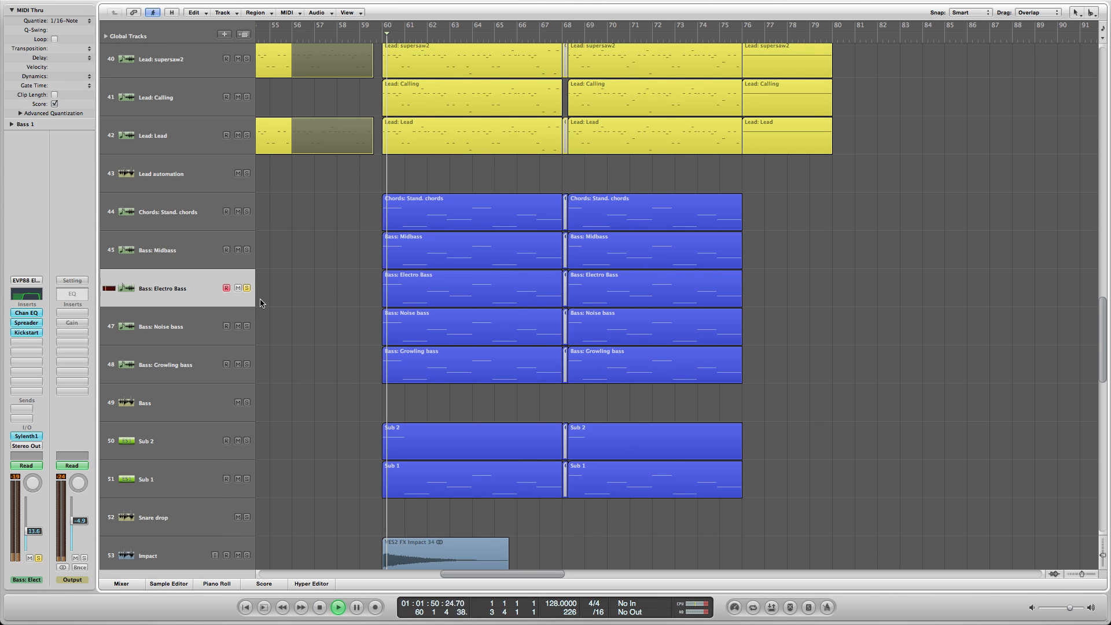
left_click(30, 323, "alt")
left_click(30, 313, "alt")
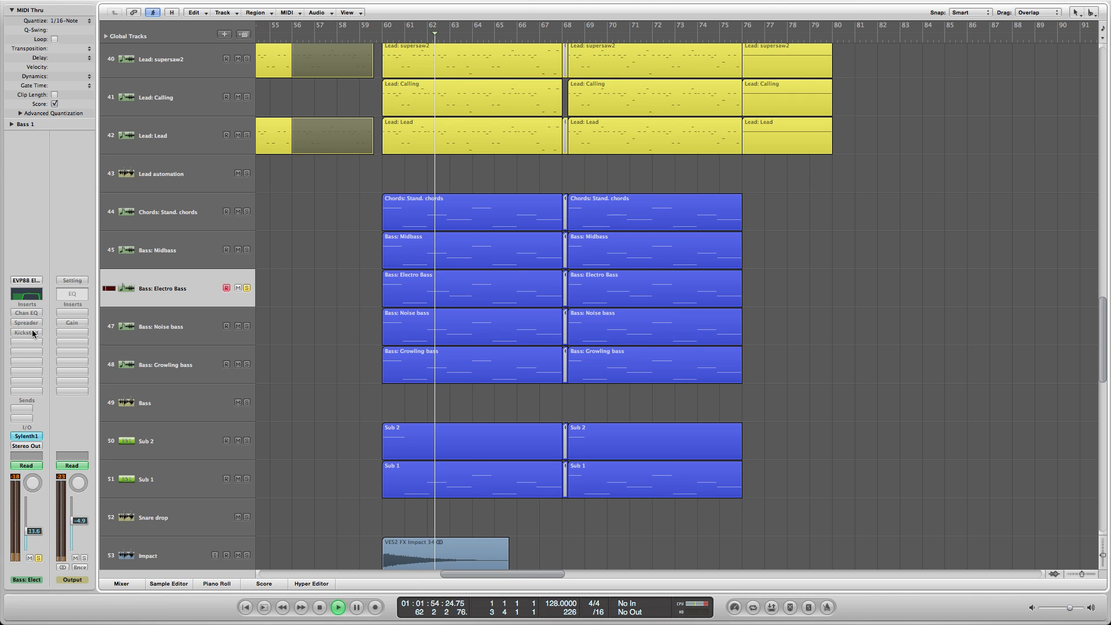
left_click(30, 313, "alt")
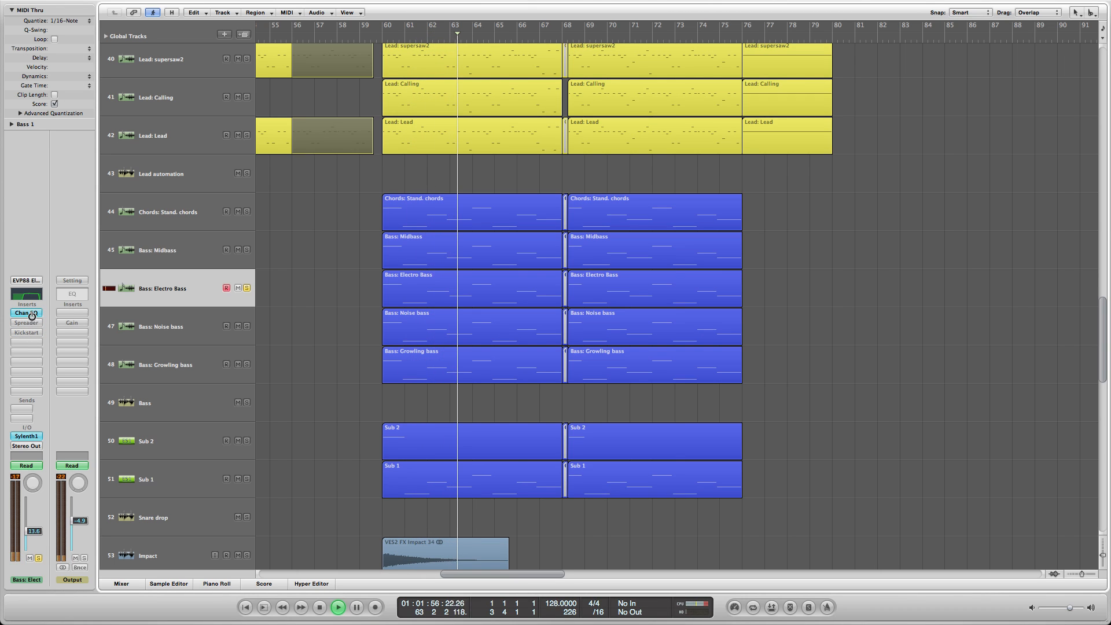
key("space")
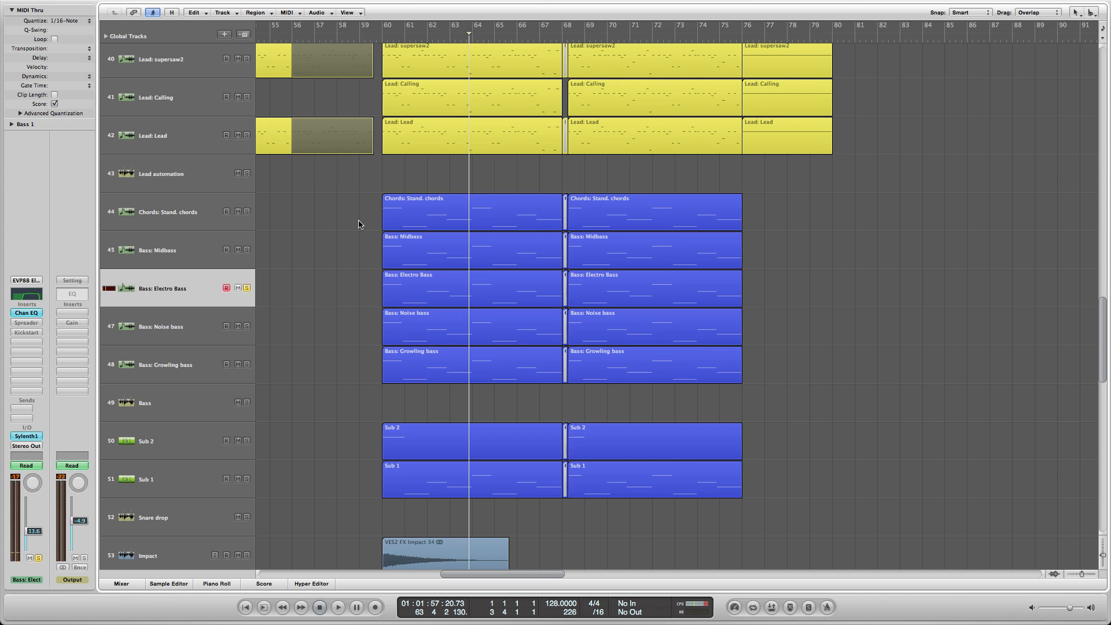
Open the Electro Bass's Spreader, switch the effect back on and move its window over the arrangement
scroll(339, 248, "down", 2)
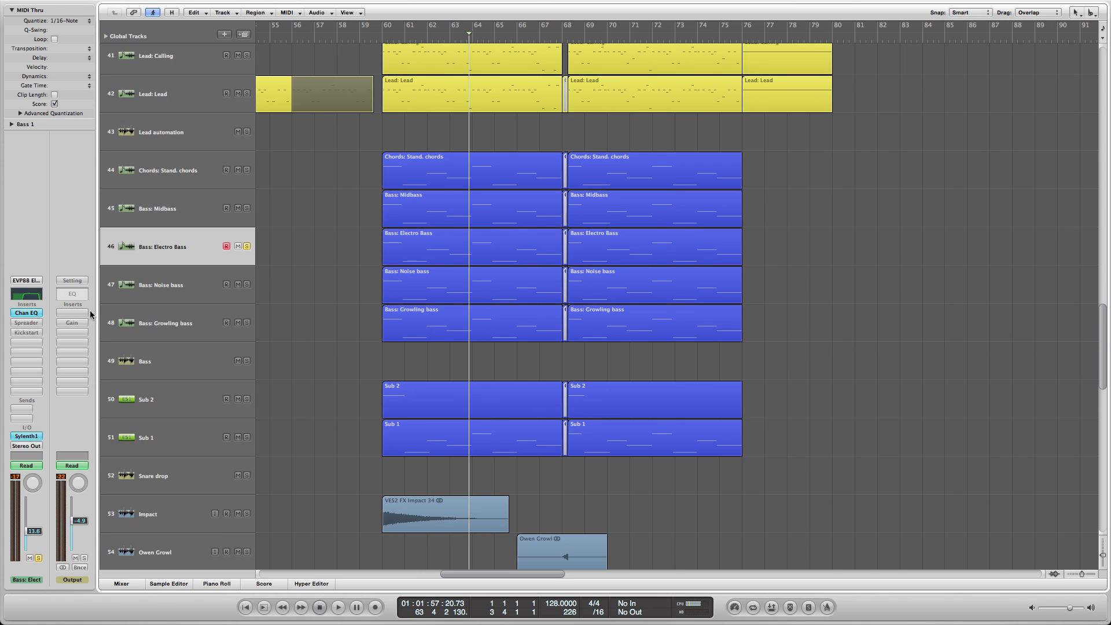
left_click(28, 323)
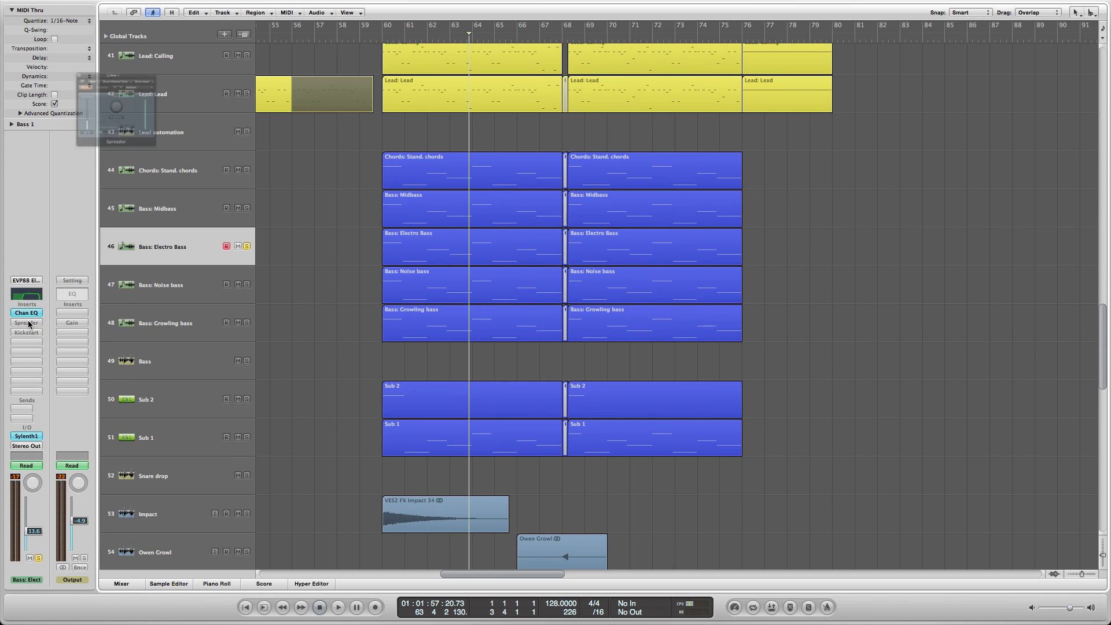
left_click(52, 61)
left_click_drag(93, 34, 516, 206)
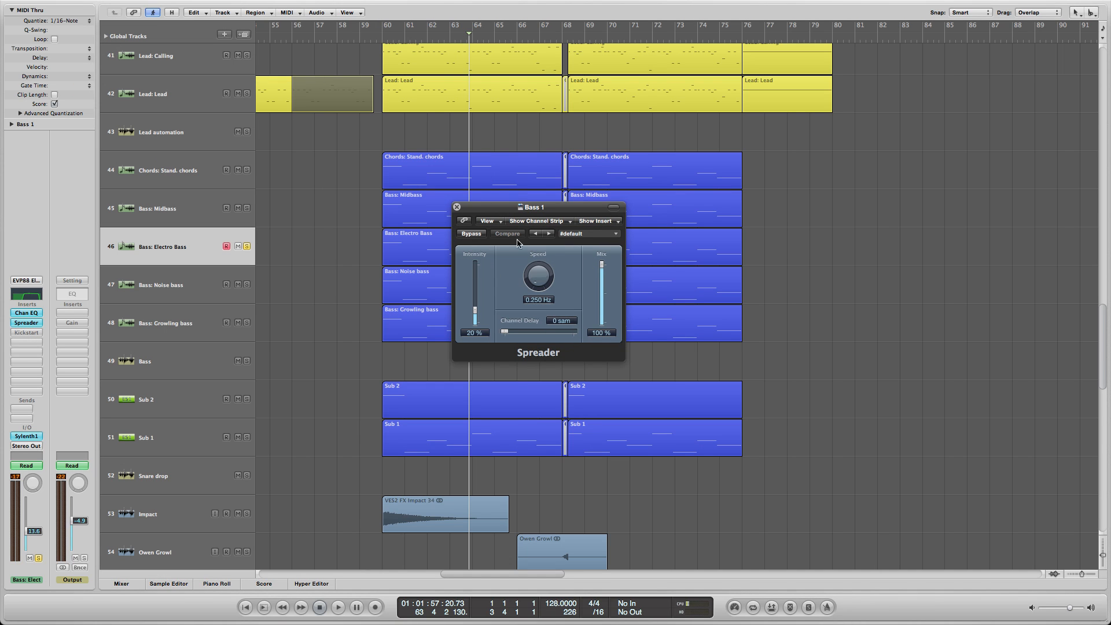
Place the playhead just before bar 60 with the timeline zoomed in on the start of the drop
left_click(380, 39)
key("ctrl+Right")
key("ctrl+Right")
key("ctrl+Right")
left_click(386, 37)
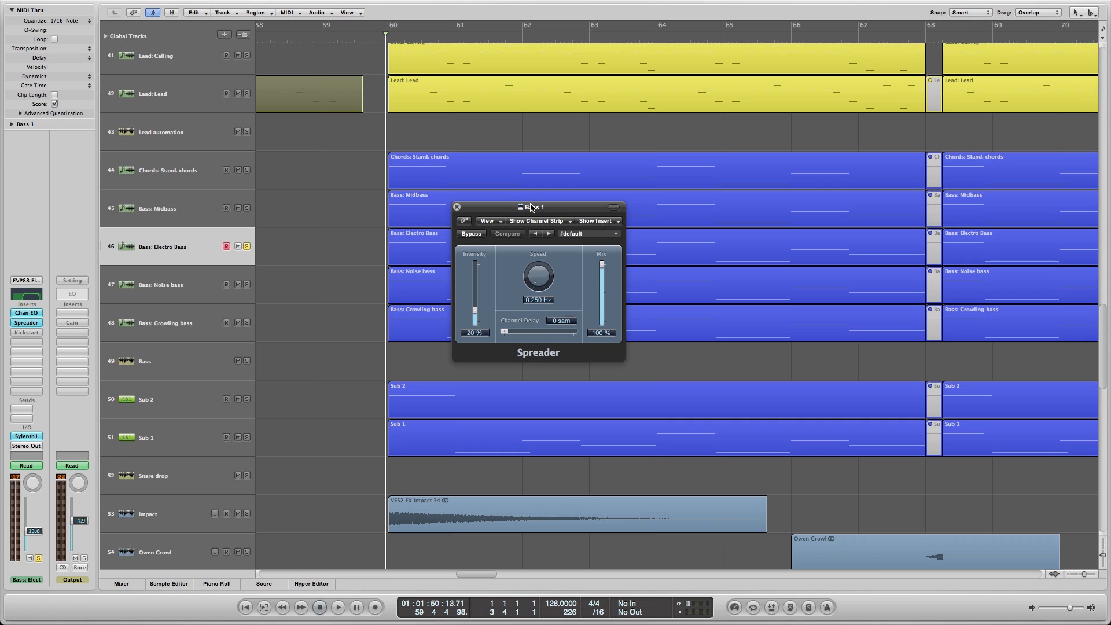
Close the Spreader, take the Electro Bass off solo and turn its Kickstart insert back on
left_click(457, 206)
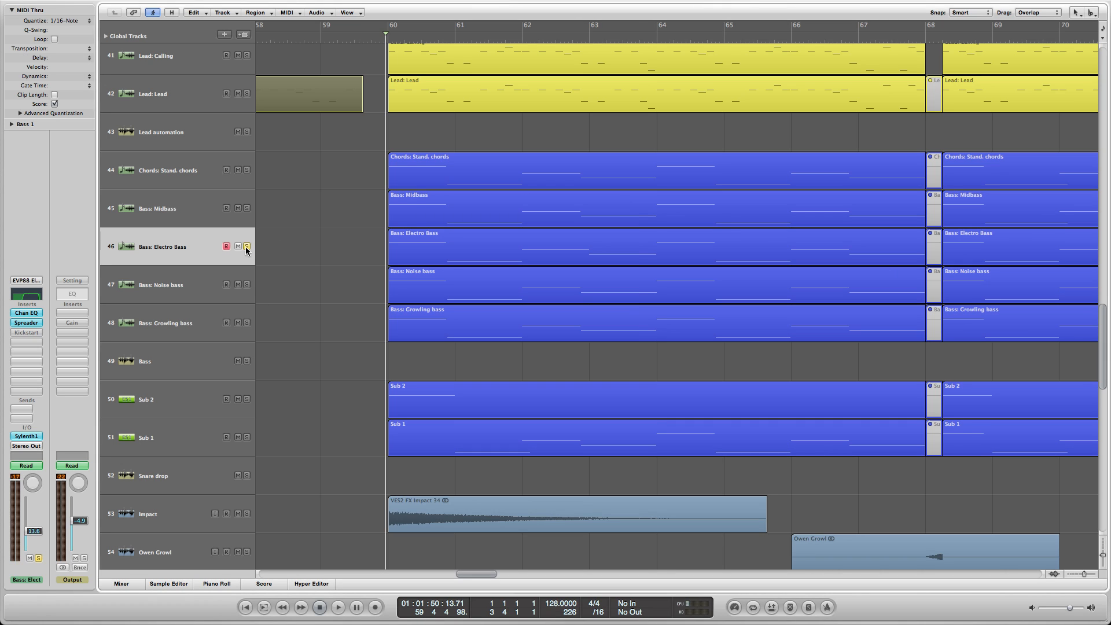
scroll(255, 260, "up", 3)
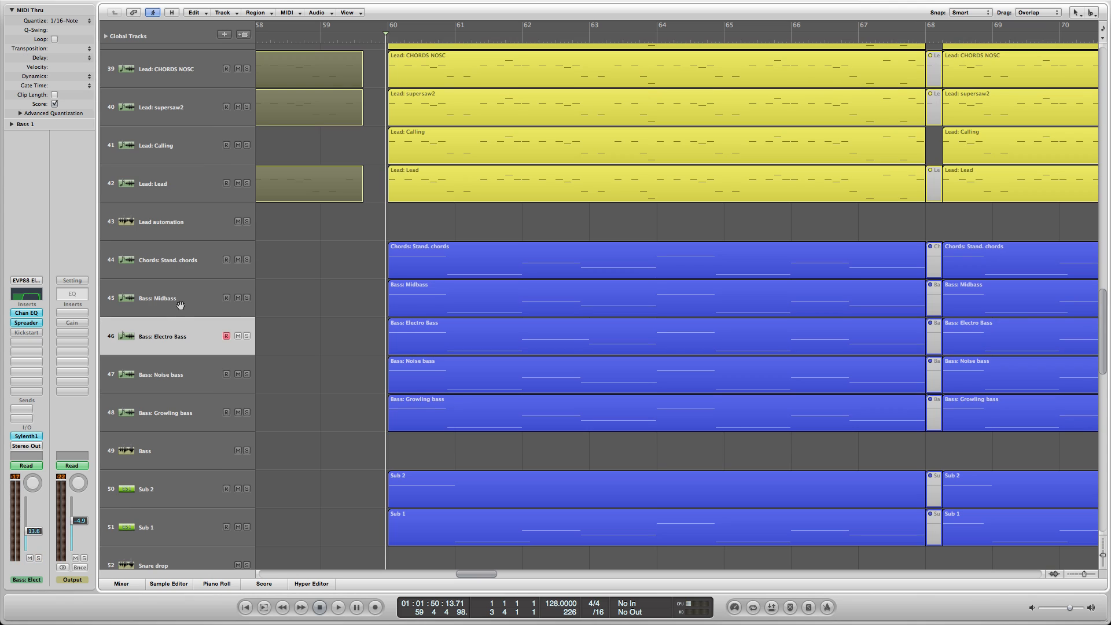
left_click(29, 332, "alt")
Select and solo the Bass: Midbass track, play it from just before bar 60 and stop playback
left_click(155, 313)
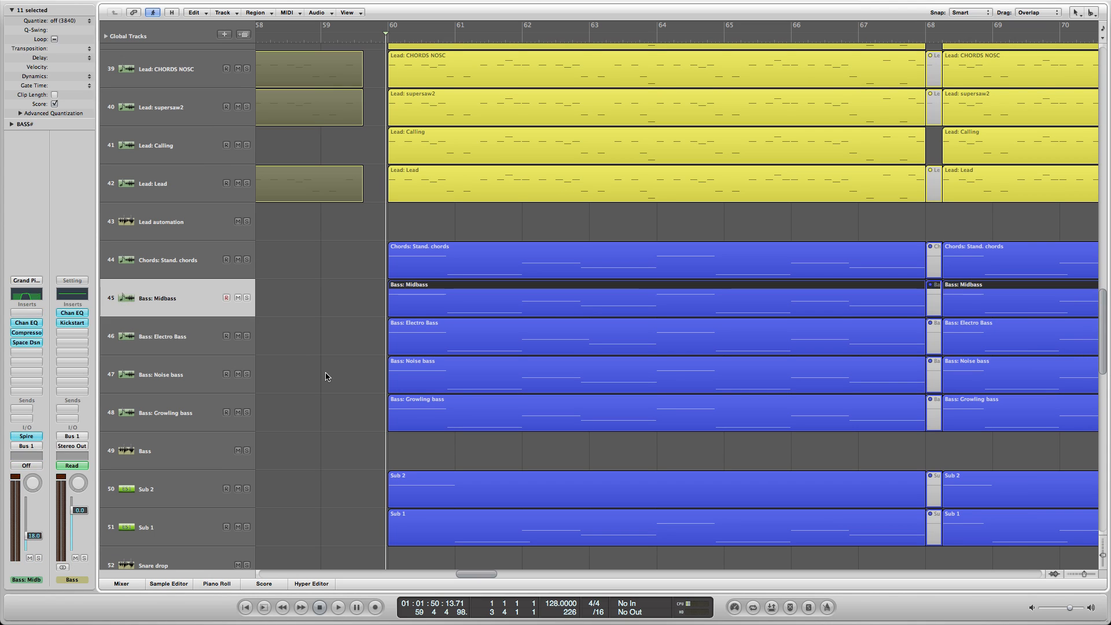
left_click(247, 297)
key("space")
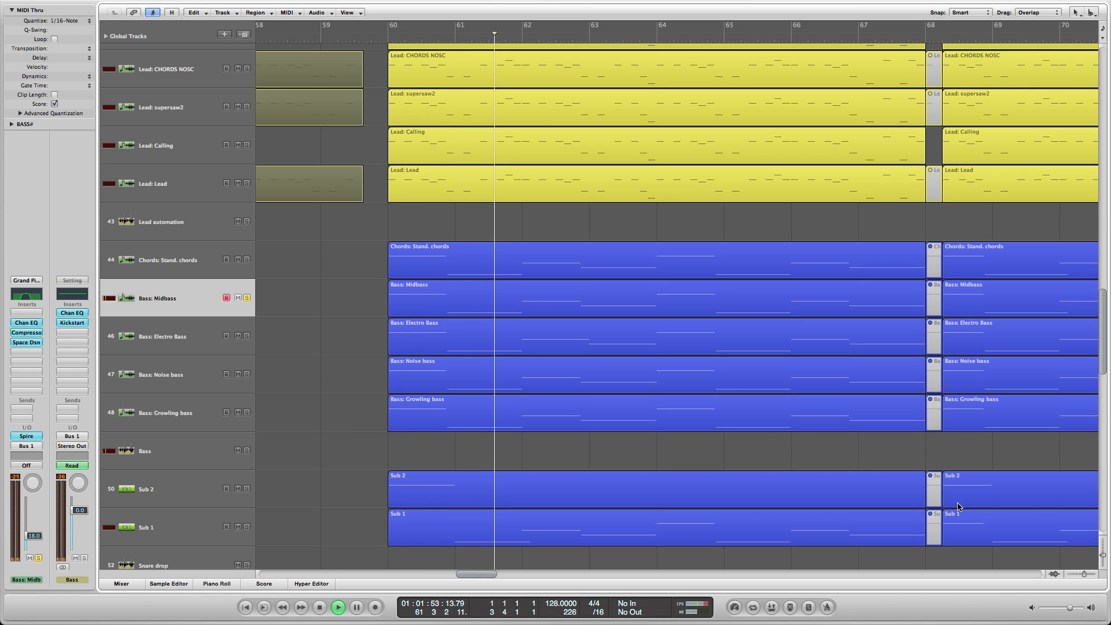
key("space")
Zoom the arrangement out, return the playhead to just before bar 60 and take the Midbass off solo
left_click(1072, 575)
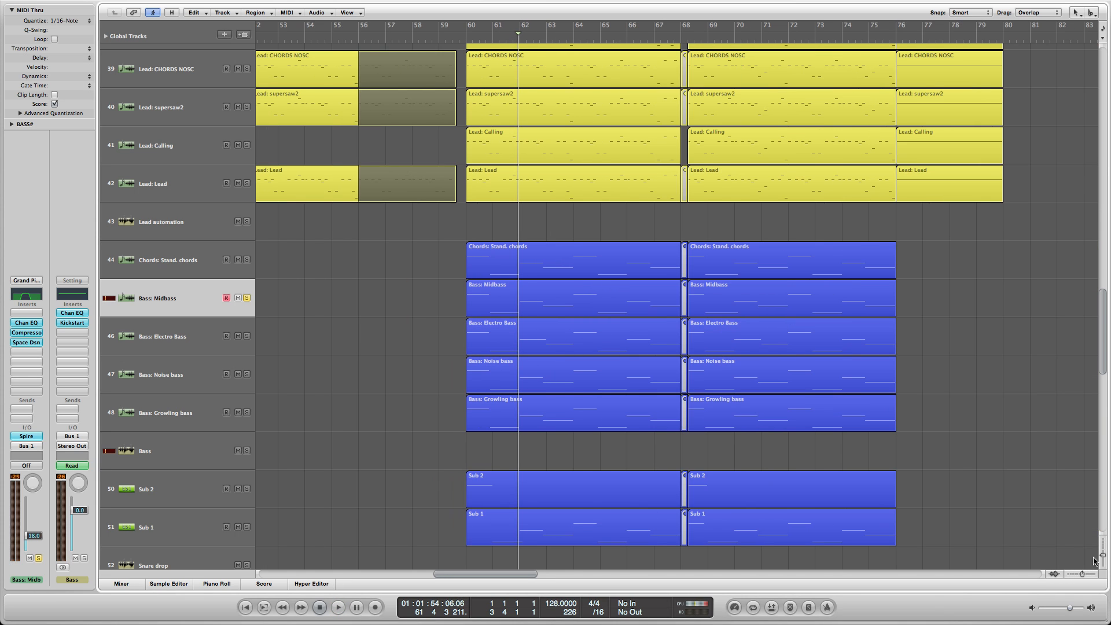
left_click_drag(1103, 556, 1103, 552)
left_click(465, 41)
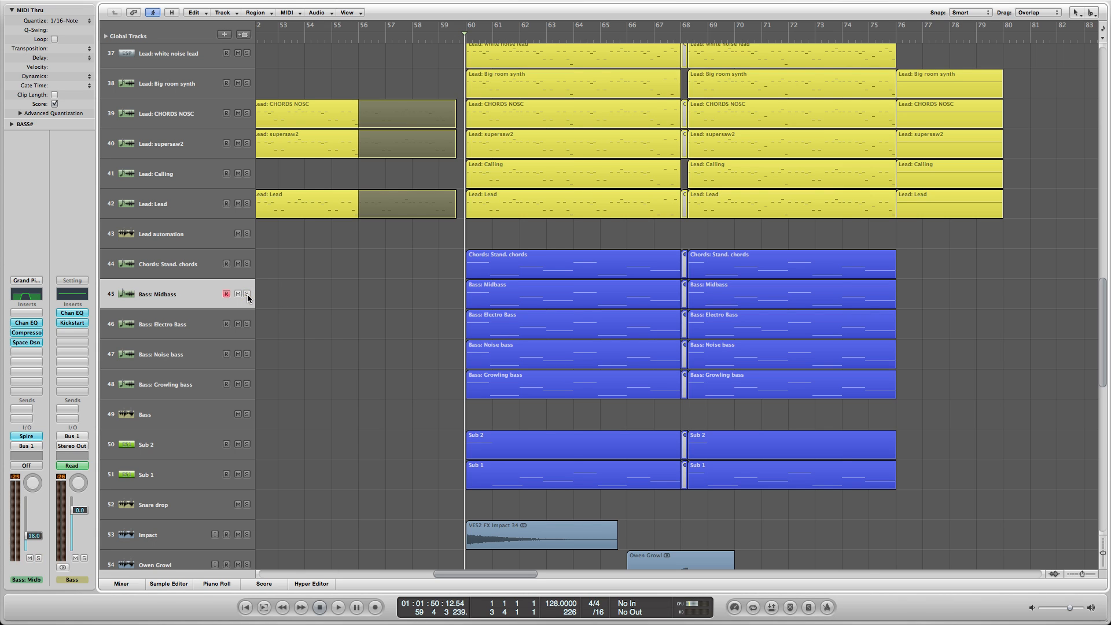
Select and solo the Chords: Stand. chords track, with the playhead between bars 59 and 60
left_click(191, 267)
scroll(333, 267, "up", 1)
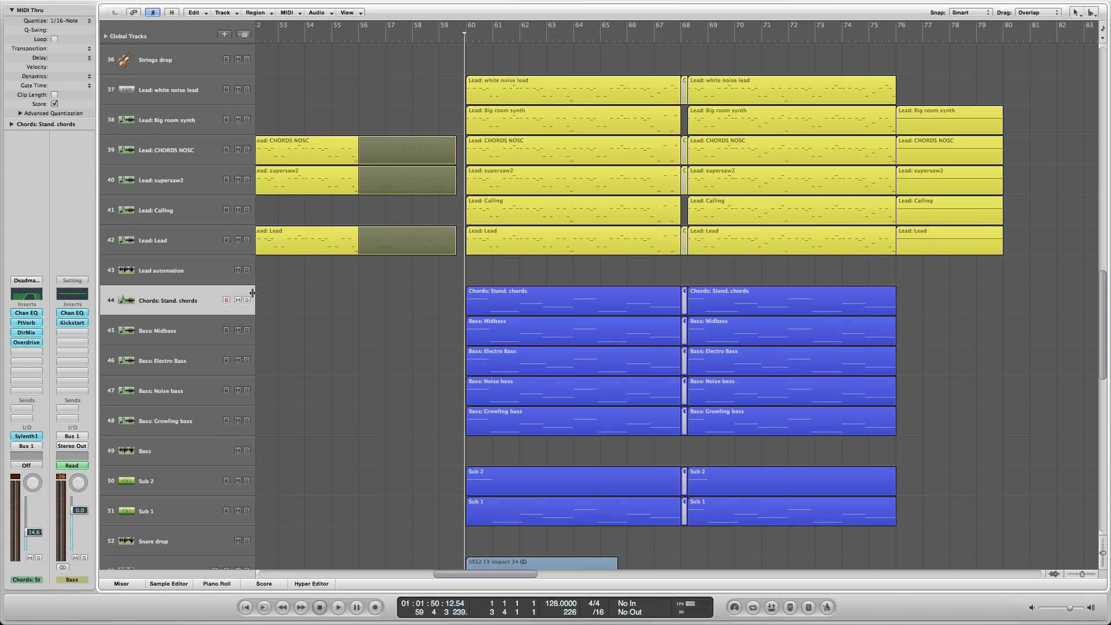
left_click(457, 38)
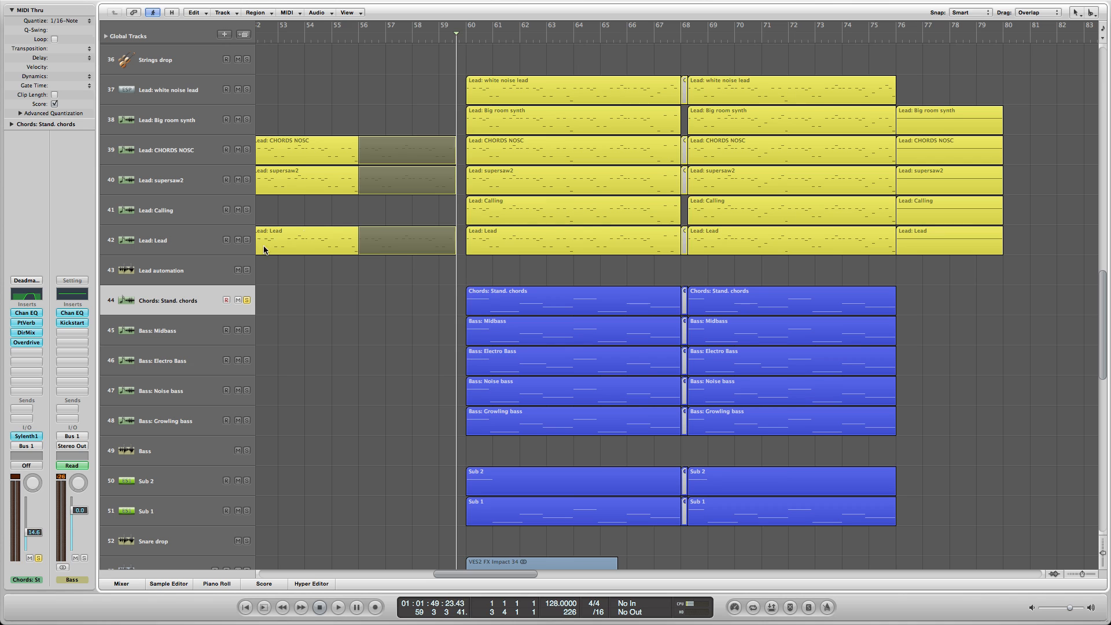
Examine the Sylenth1 patch on the Stand. chords track, close it and play the soloed chords through the drop's first bars
left_click(26, 436)
left_click_drag(141, 48, 573, 149)
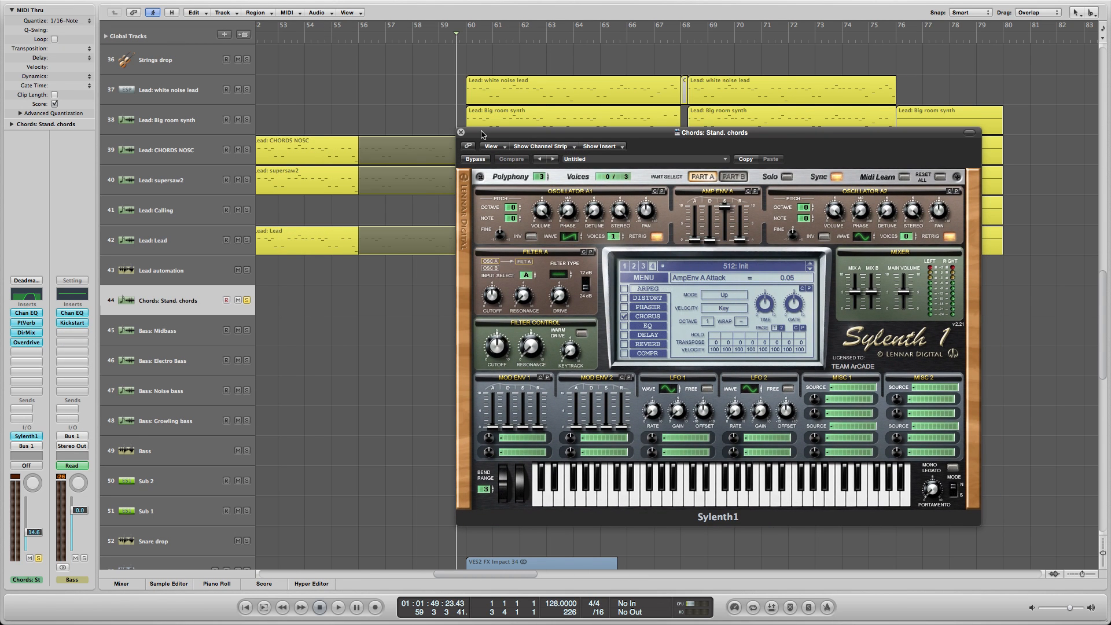
left_click(461, 132)
key("space")
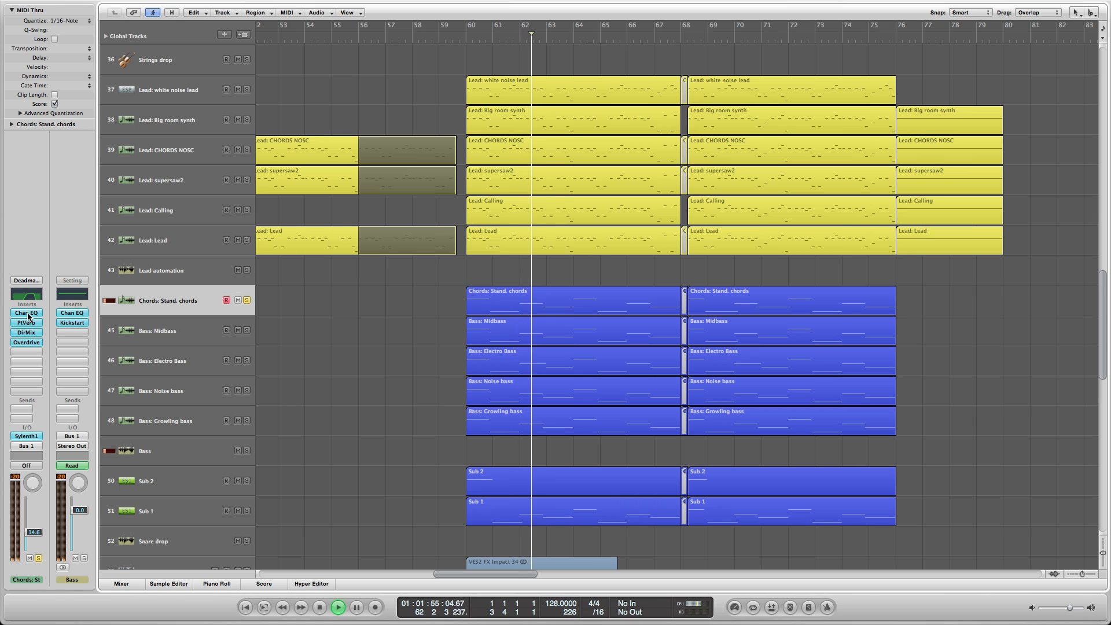
key("space")
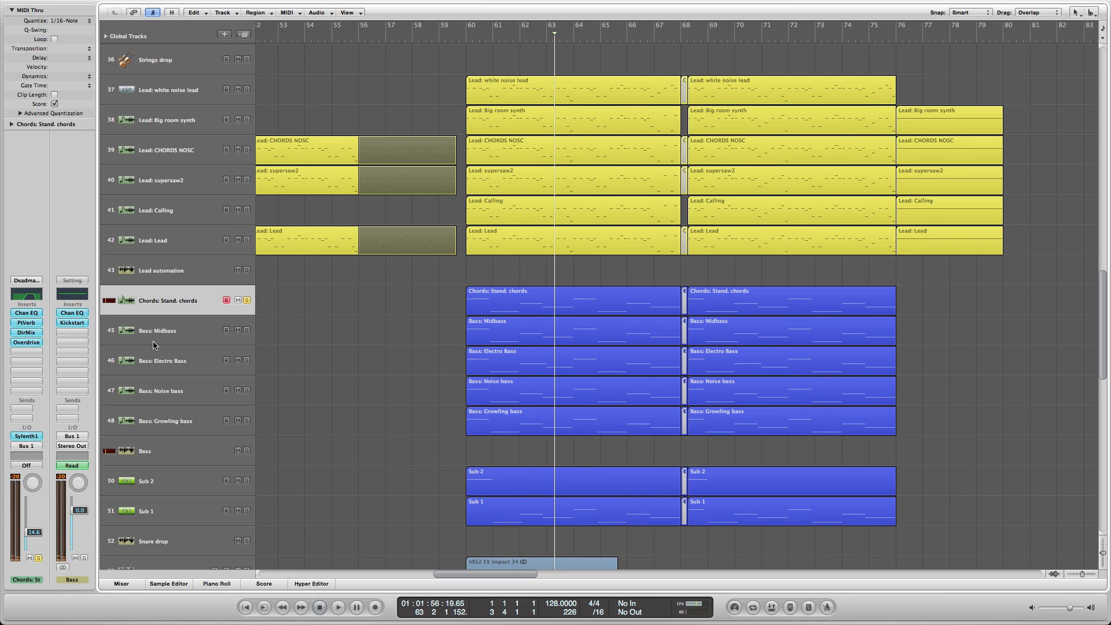
Take the Stand. chords off solo, examine the filter curve in the track's Channel EQ and close it
left_click(33, 316)
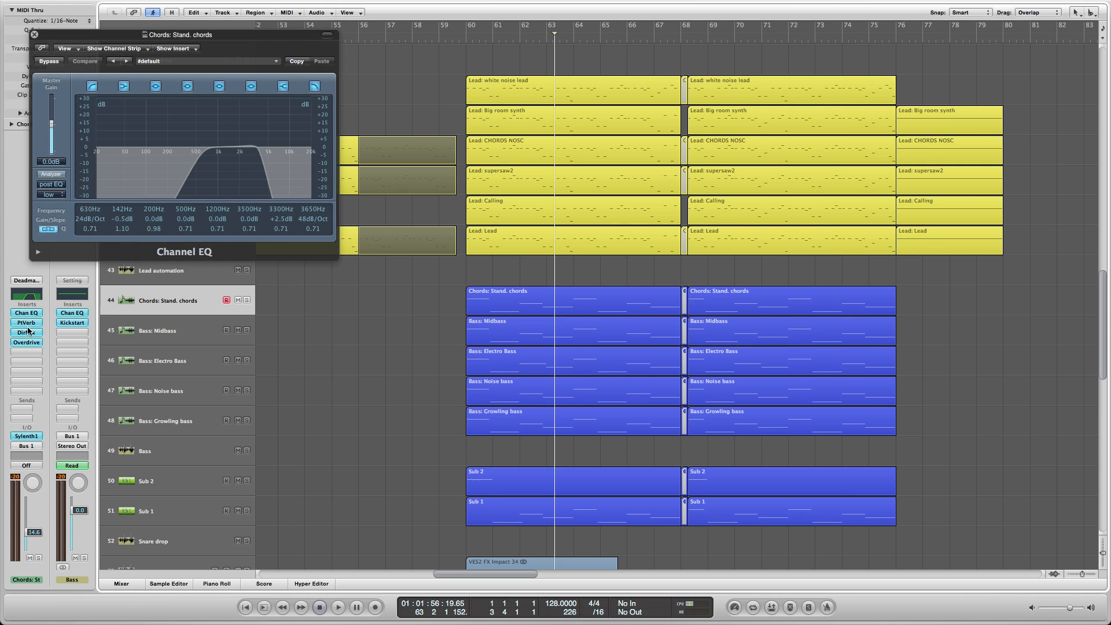
left_click_drag(301, 35, 467, 82)
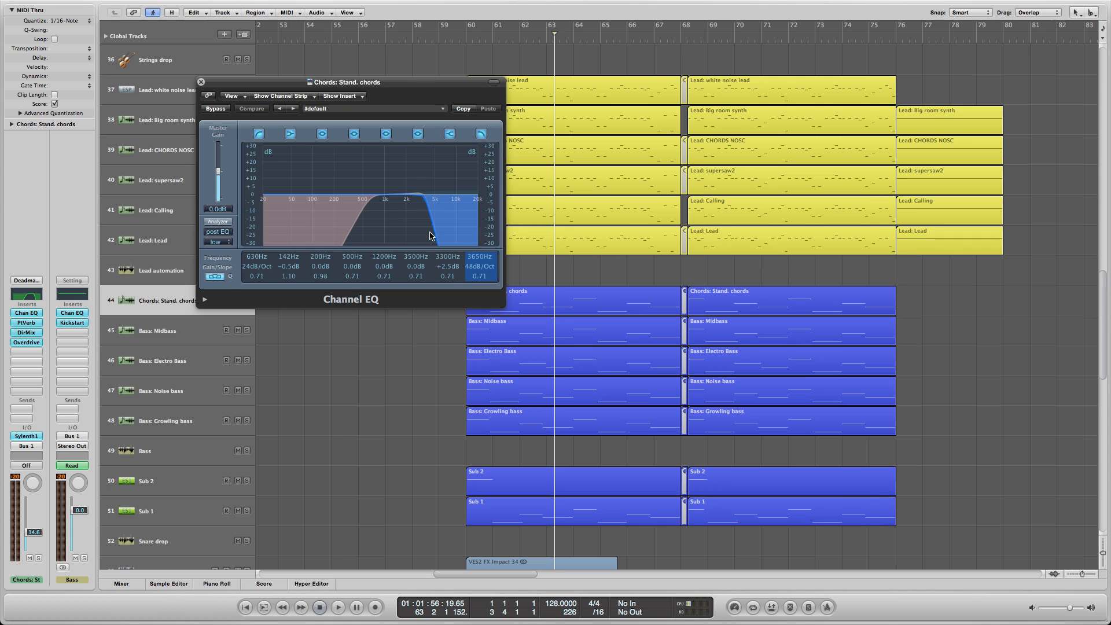
left_click(201, 81)
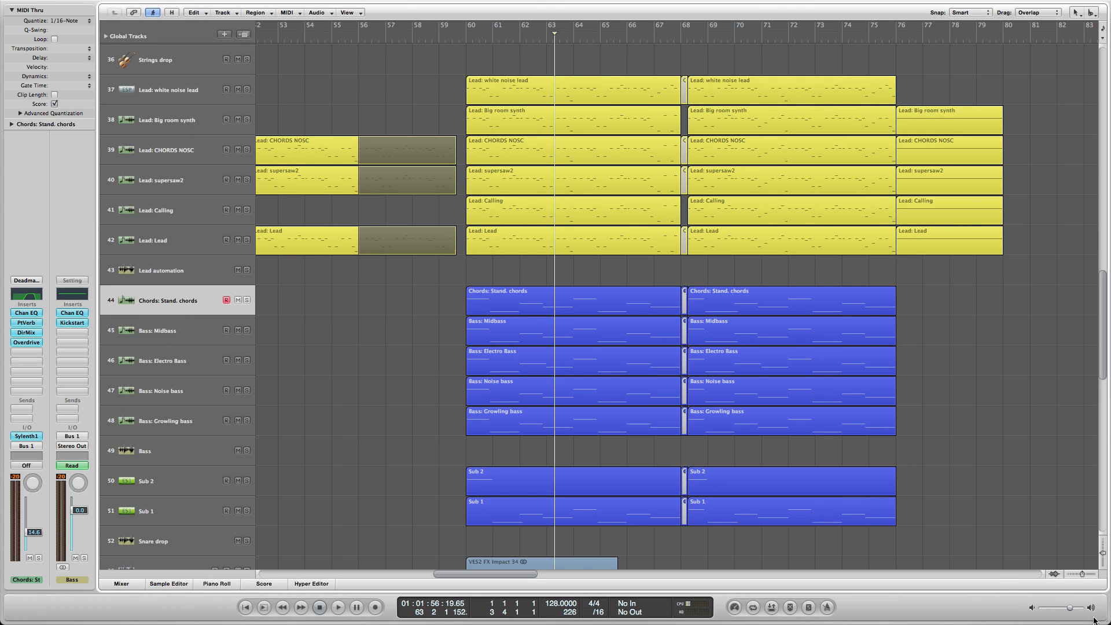
Add a FabFilter Pro-Q 2 after Overdrive on the Stand. chords track and move its window clear of the track headers
left_click(1072, 573)
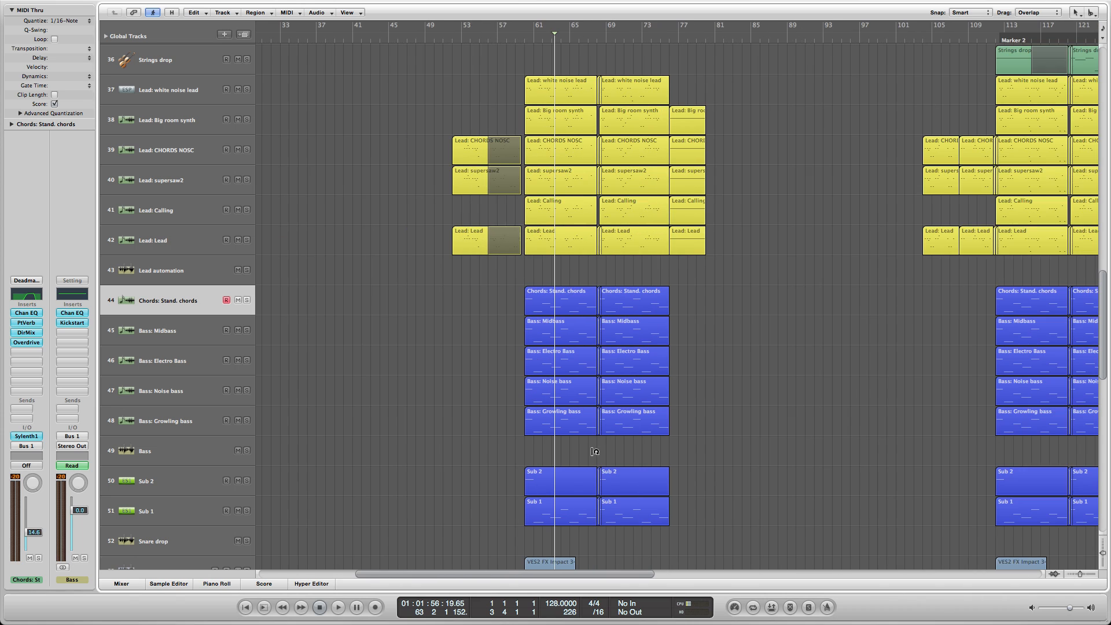
left_click(16, 353)
mouse_move(45, 481)
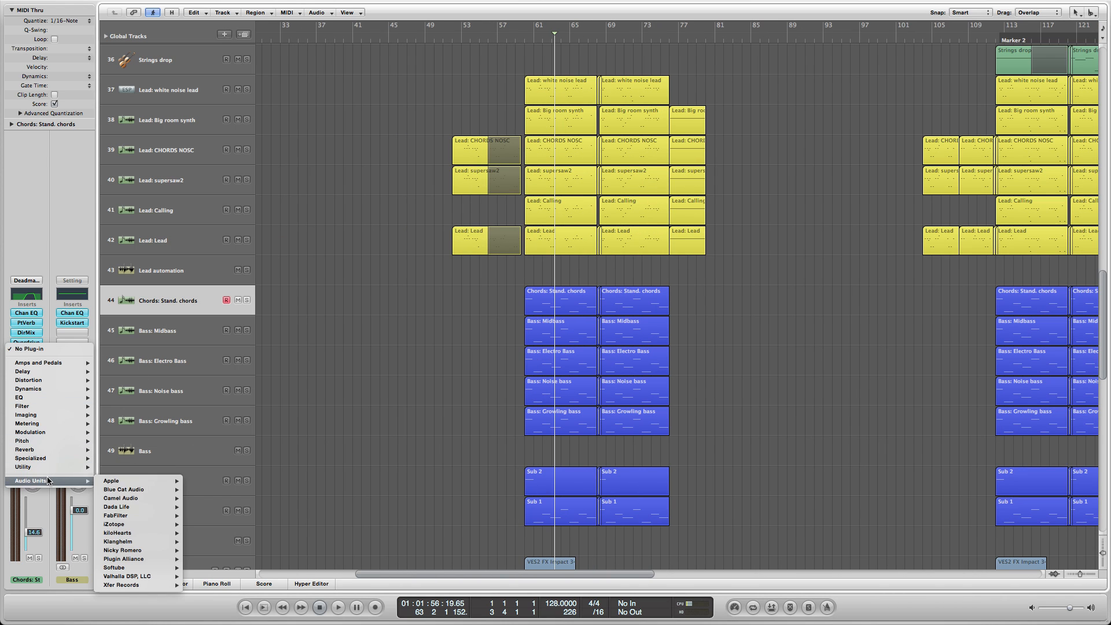
mouse_move(151, 516)
left_click(210, 526)
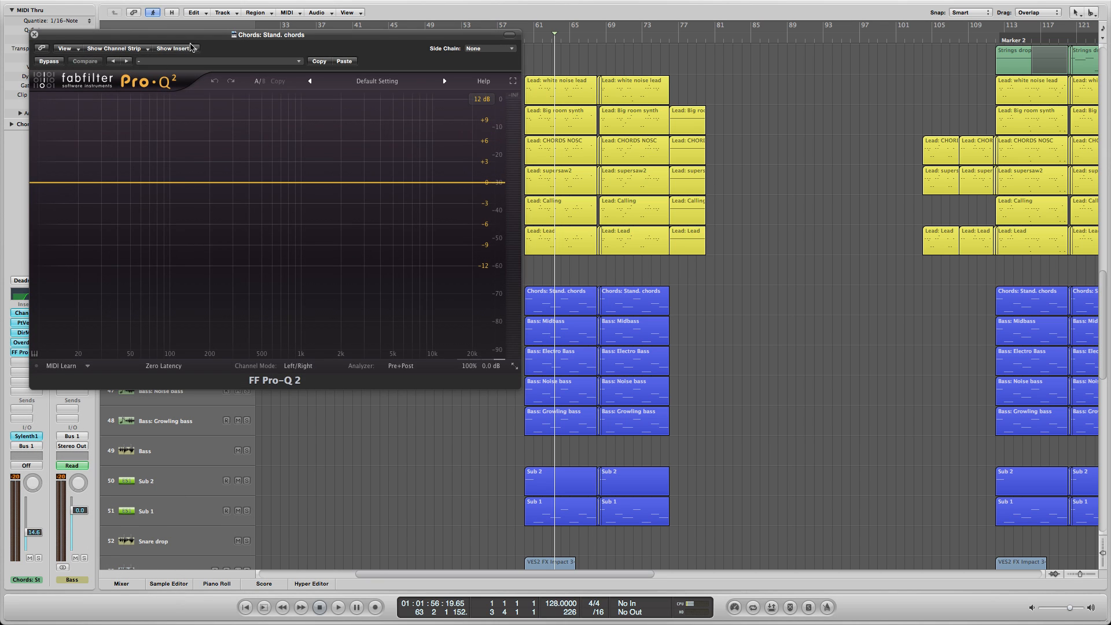
left_click_drag(212, 37, 528, 146)
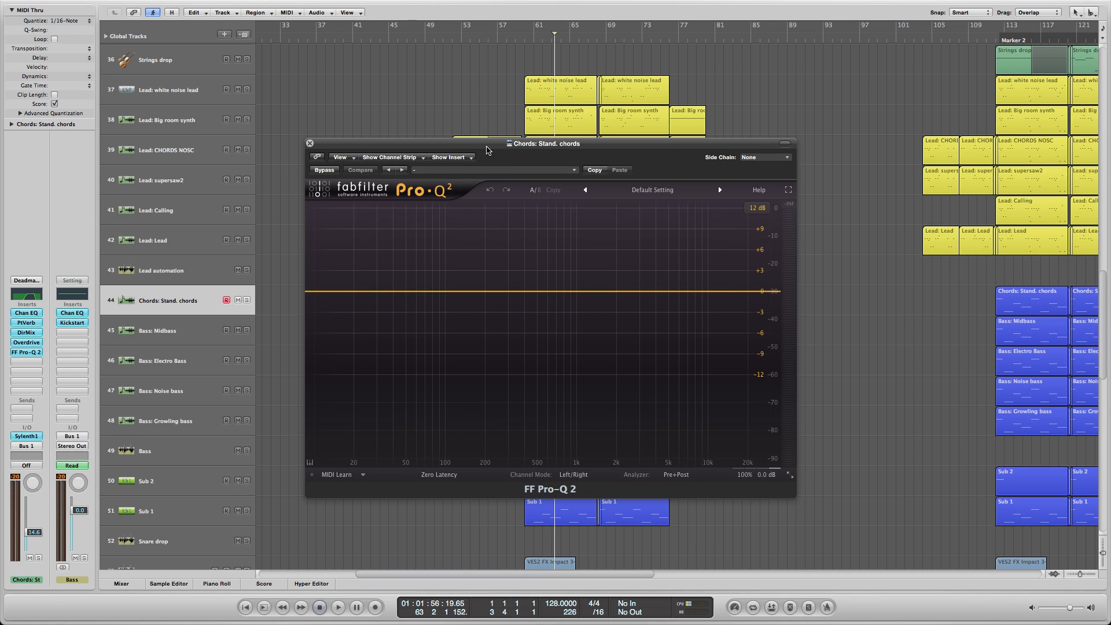
Bypass and close the FabFilter Pro-Q 2, remove it from the Stand. chords track and move the playhead to bar 61
left_click(325, 170)
left_click(310, 144)
left_click(29, 355)
left_click(29, 368)
left_click(538, 36)
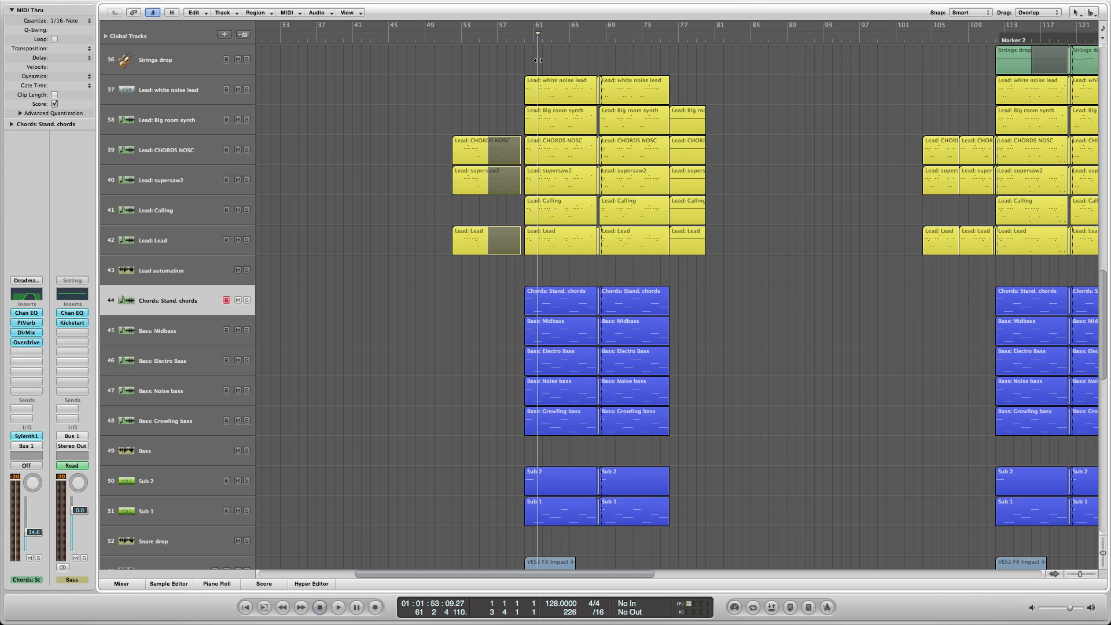
Examine the PlatinumVerb reverb settings on the Stand. chords track and close the plug-in
key("ctrl+Right")
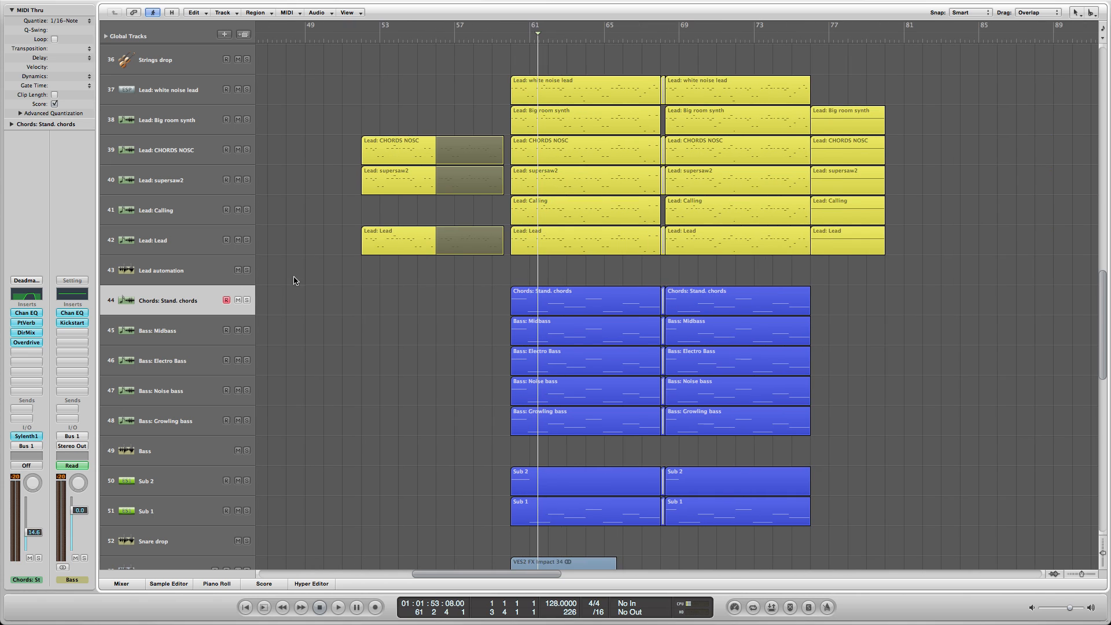
left_click(35, 324)
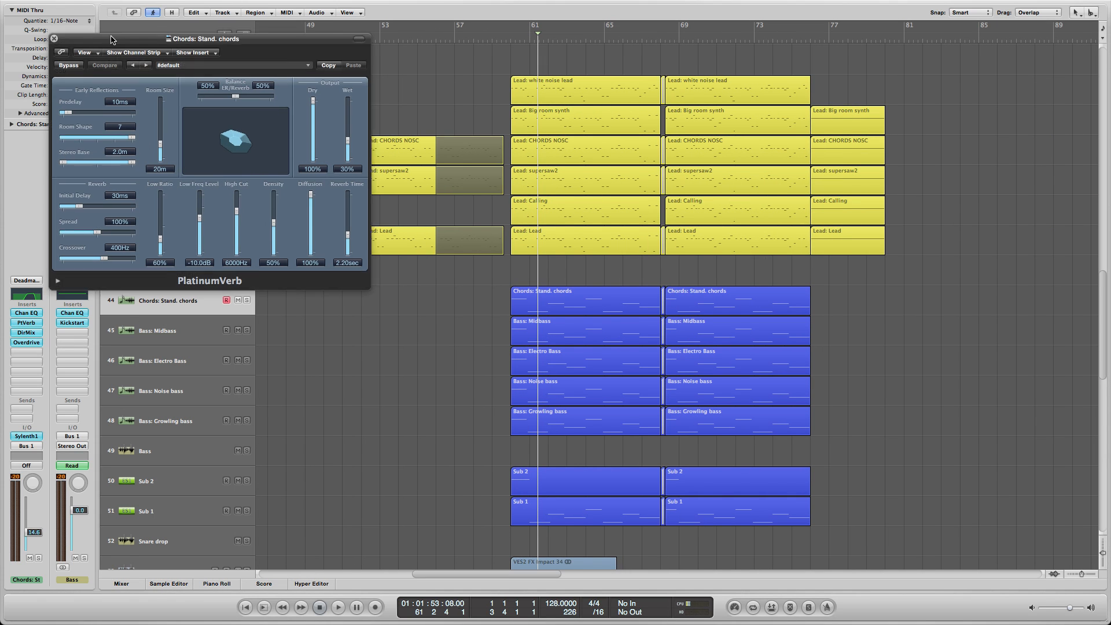
left_click_drag(112, 40, 317, 116)
left_click(256, 113)
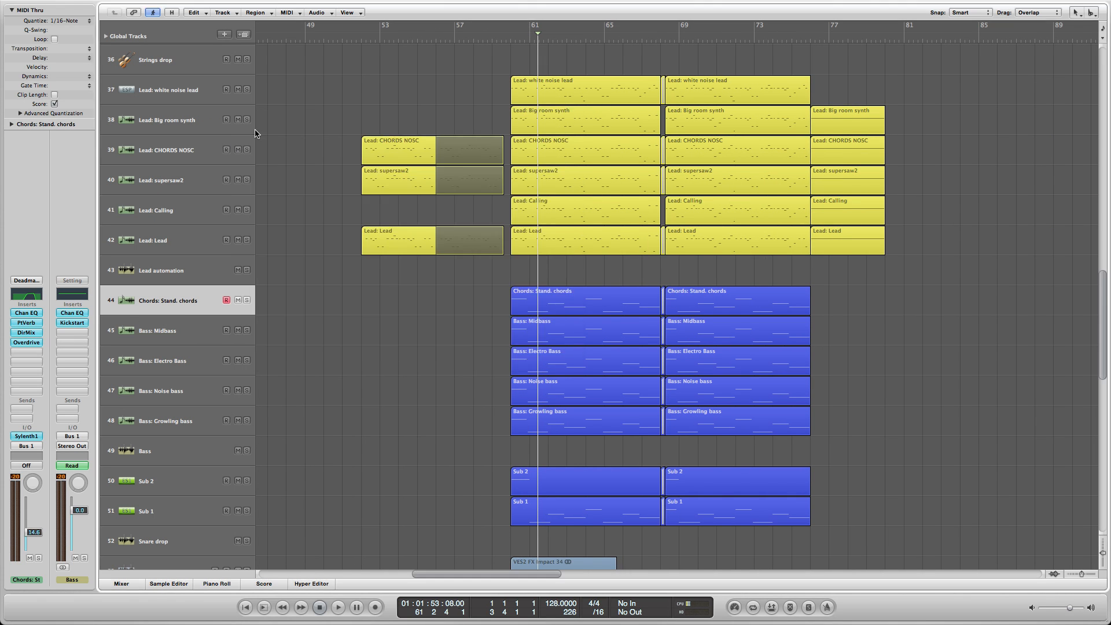
Examine the Overdrive drive, tone and output settings on the Stand. chords track and close the plug-in
left_click(30, 341)
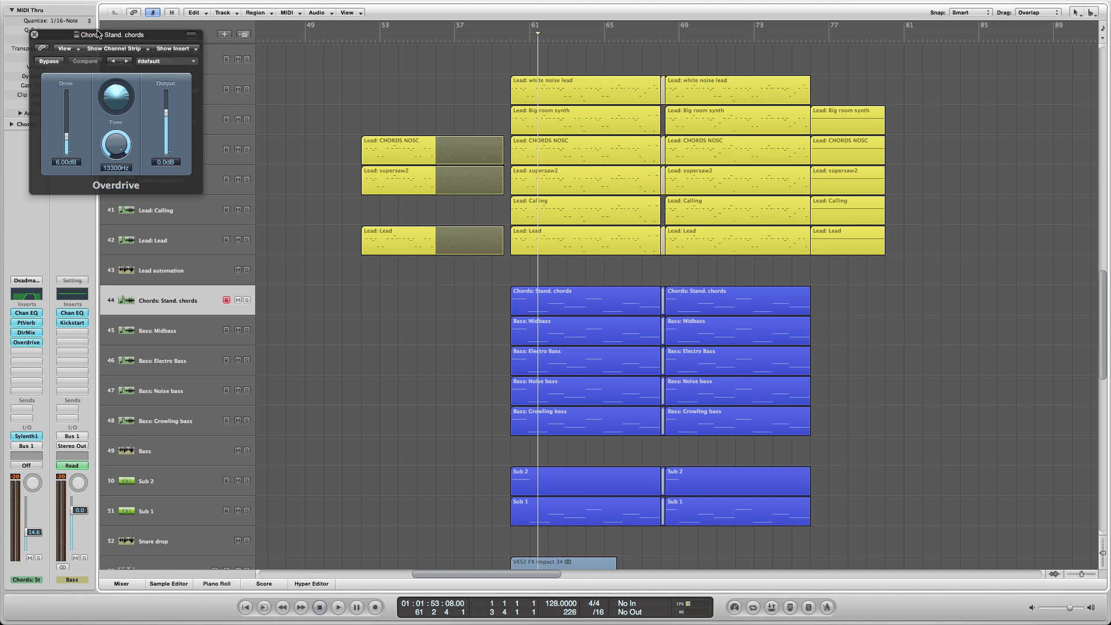
left_click_drag(113, 40, 508, 168)
left_click_drag(509, 37, 509, 51)
left_click(505, 167)
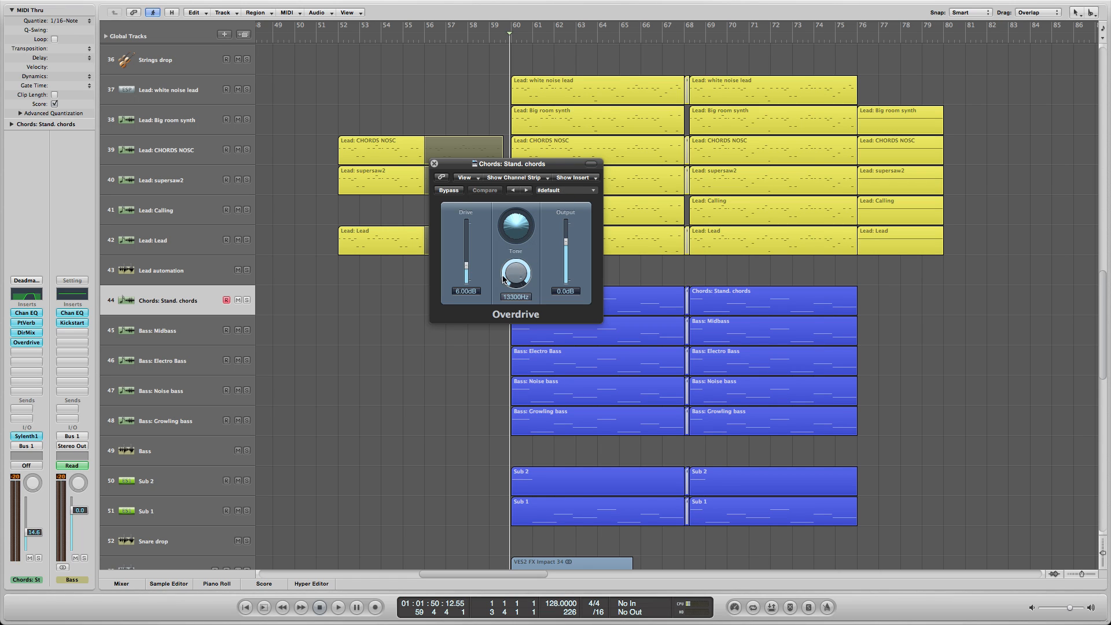
left_click(435, 165)
Select the Lead: Lead track, reduce the track heights and place the playhead just before bar 60
left_click_drag(508, 44, 502, 44)
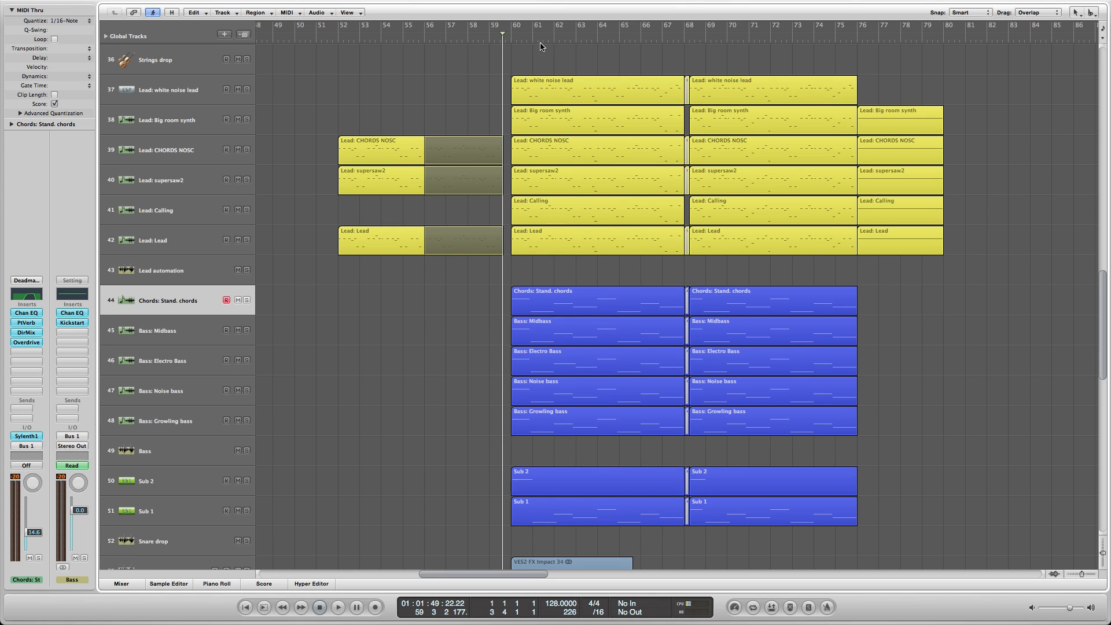
left_click(518, 41)
left_click(510, 41)
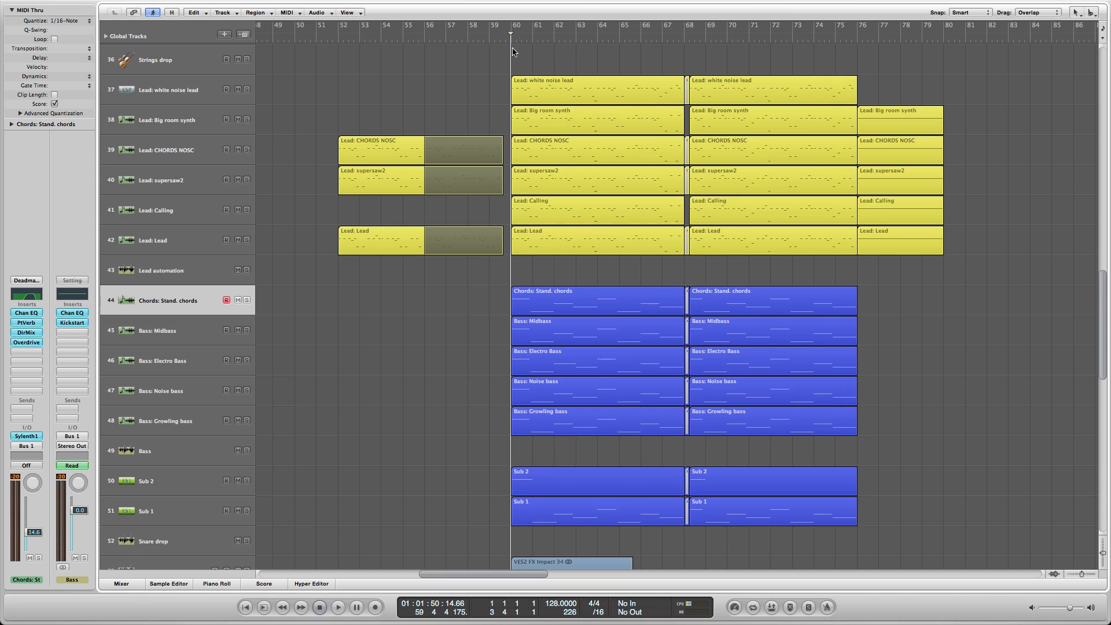
scroll(464, 342, "up", 1)
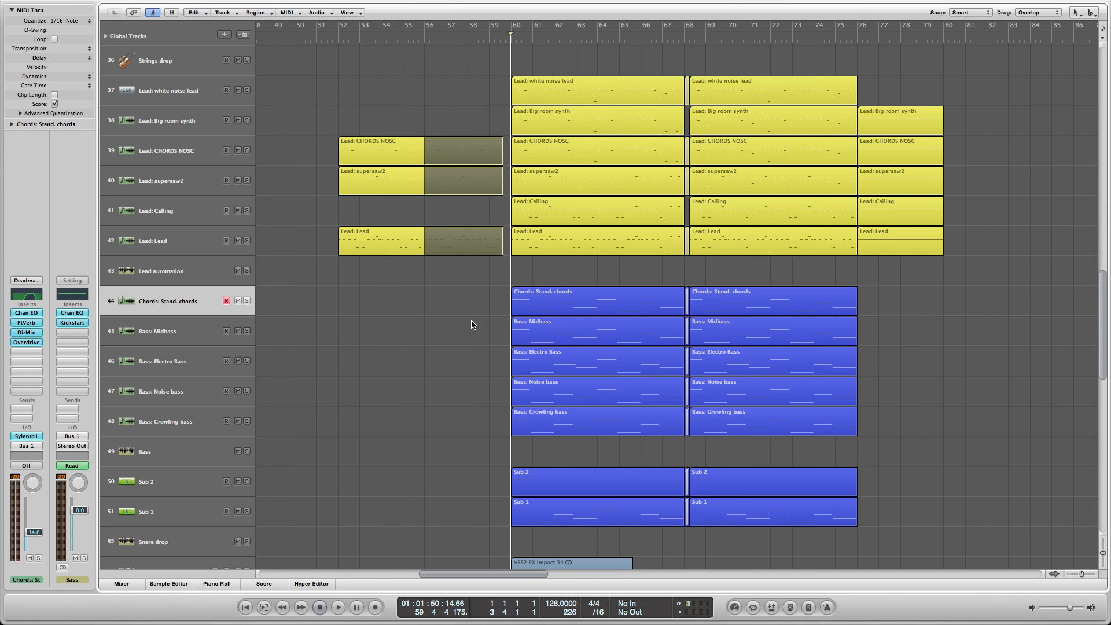
scroll(474, 316, "up", 5)
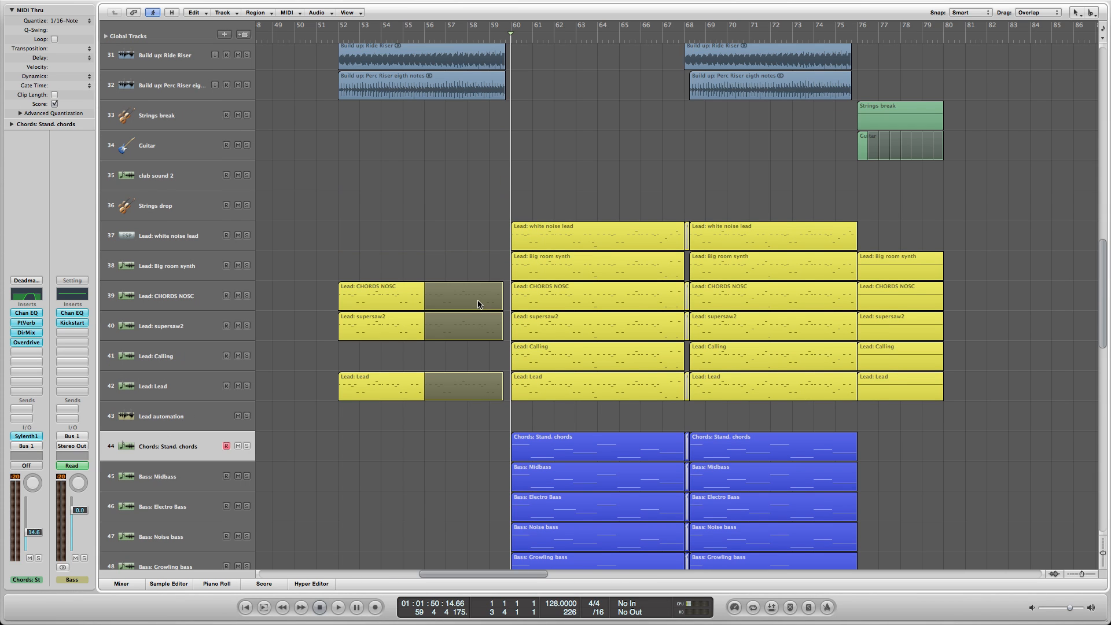
left_click(157, 373)
left_click(335, 346)
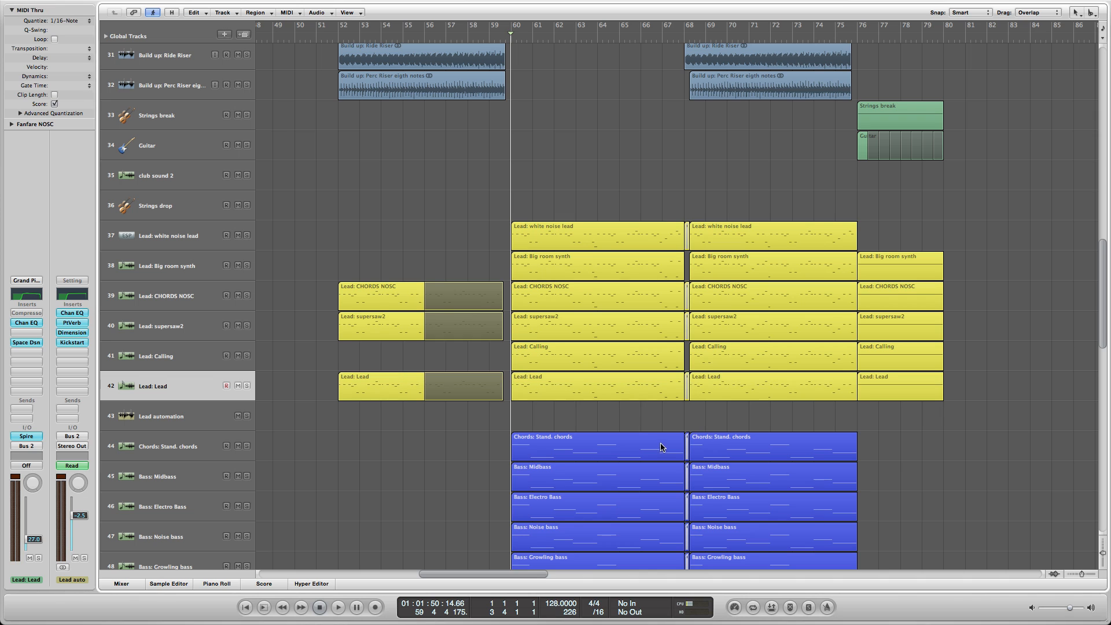
left_click(1104, 553)
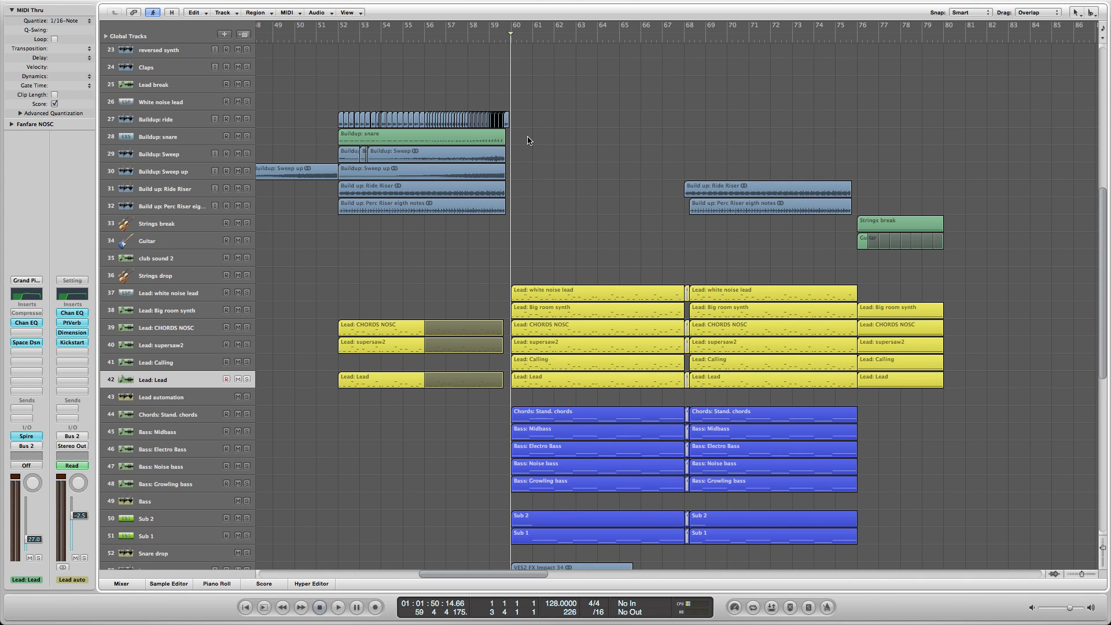
left_click_drag(511, 36, 509, 68)
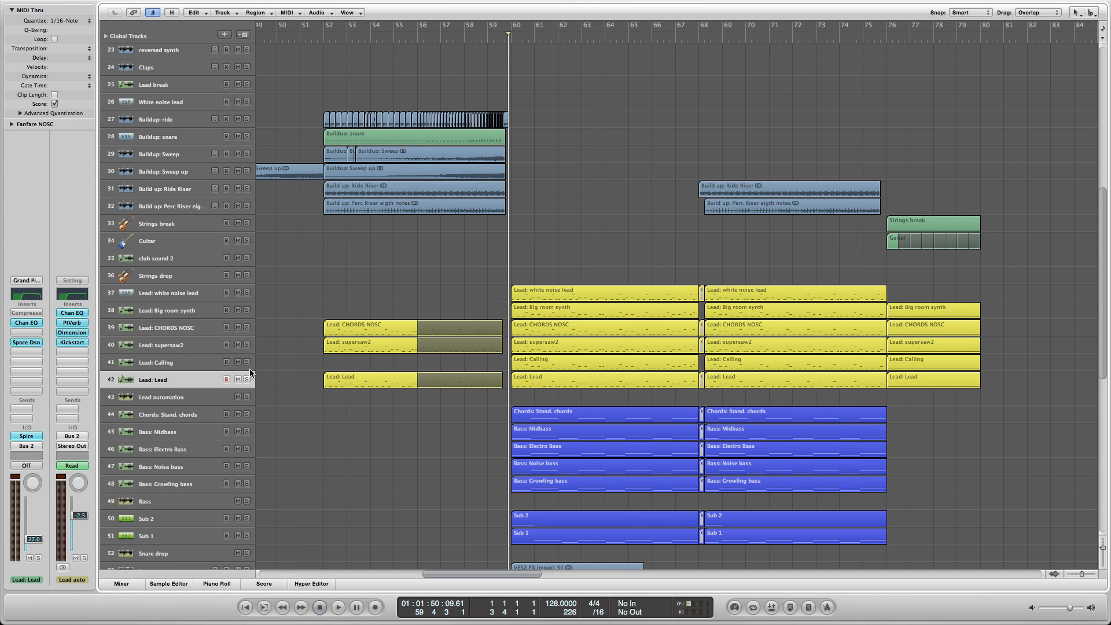
Play the Lead: CHORDS NOSC track through the drop's first bars and return the playhead to just before bar 60
left_click(193, 331)
key("space")
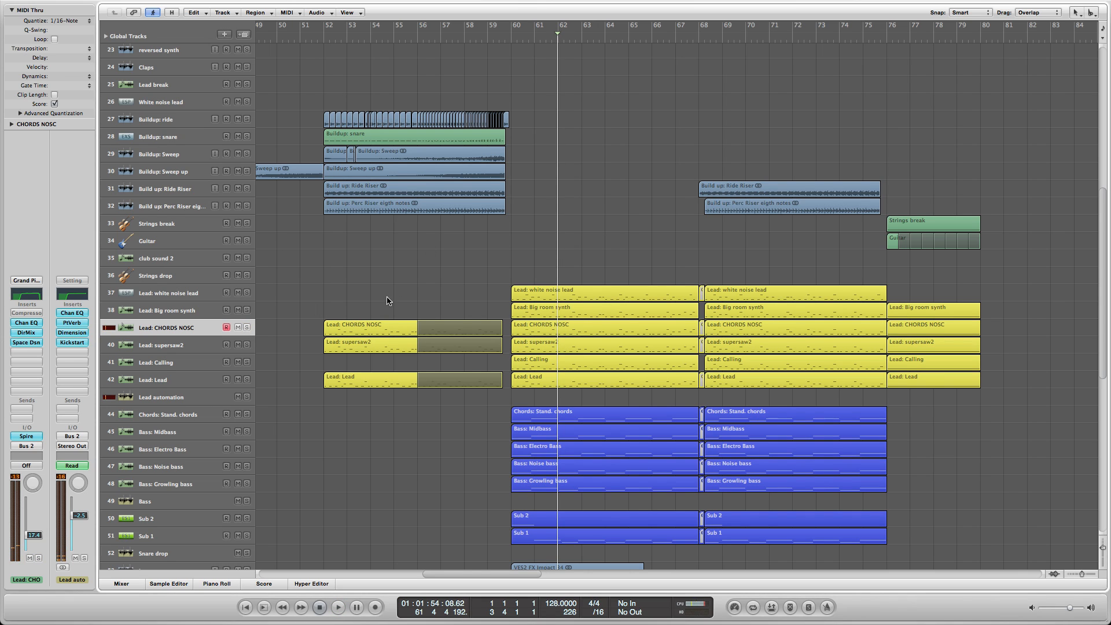
left_click(509, 38)
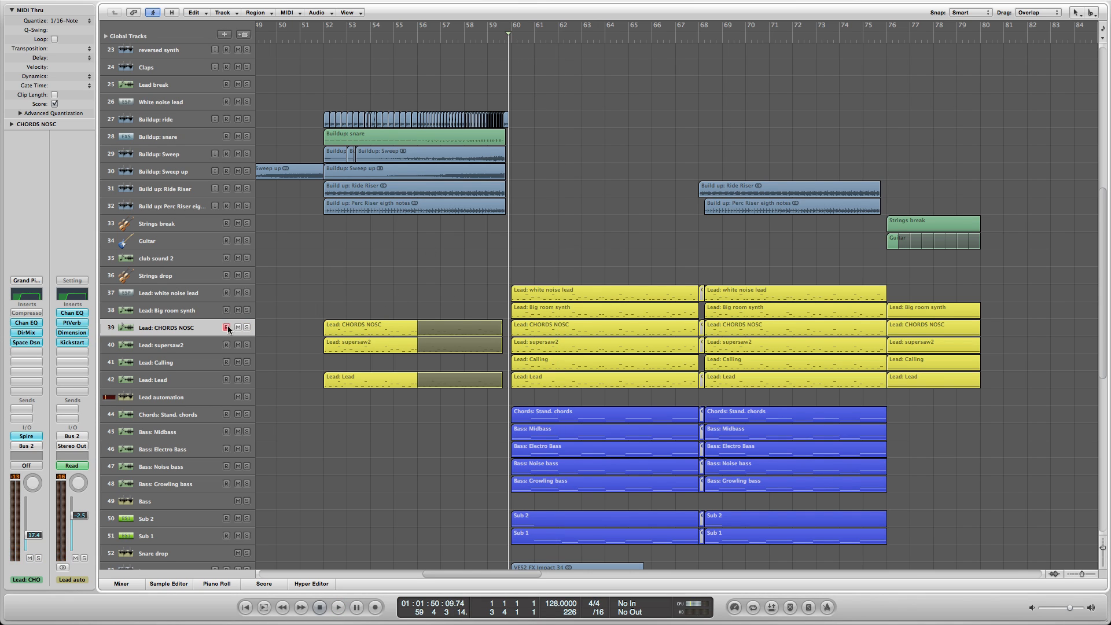
Solo the Lead: Big room synth track and play it through the drop's first two bars
left_click(247, 310)
left_click(204, 313)
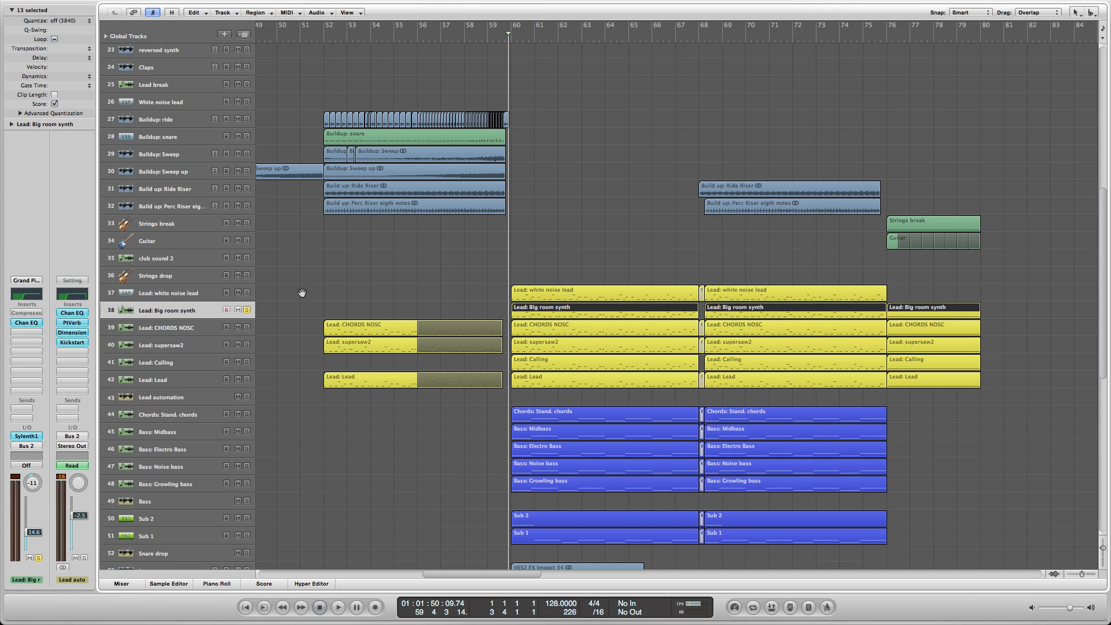
key("space")
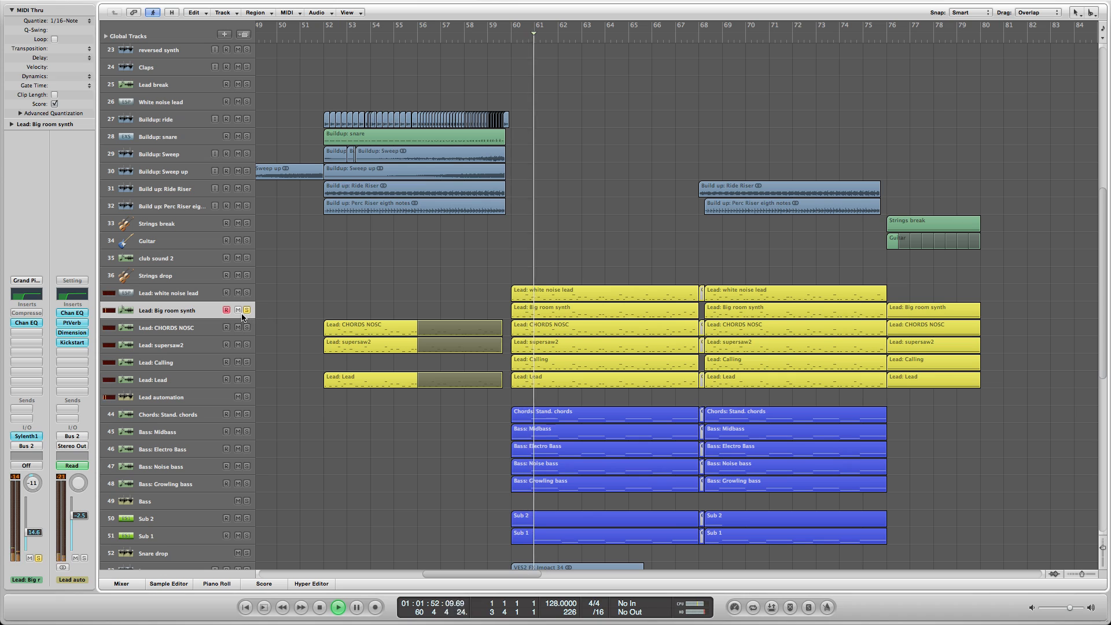
key("space")
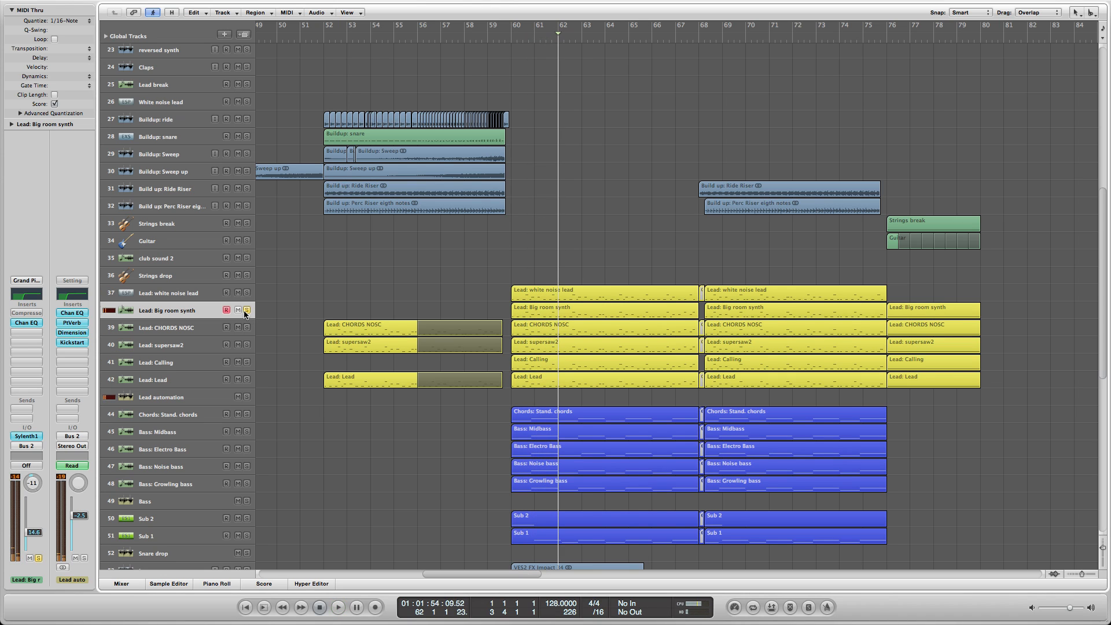
Solo the Lead: supersaw2 track and play it from just before bar 60
left_click(199, 347)
left_click(247, 344)
left_click(502, 39)
left_click(510, 39)
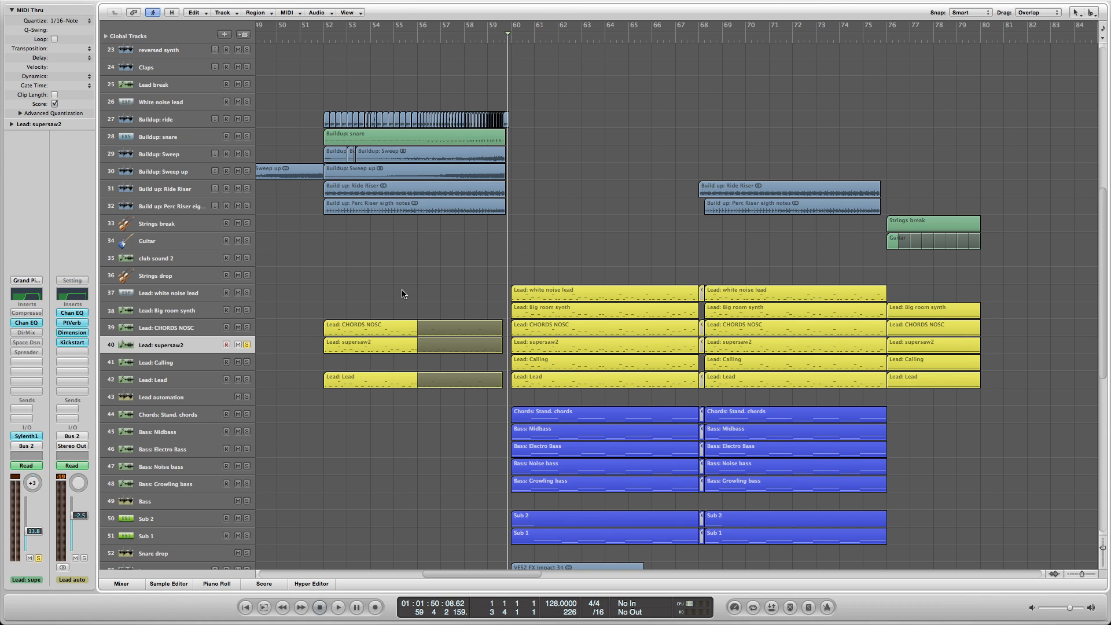
key("space")
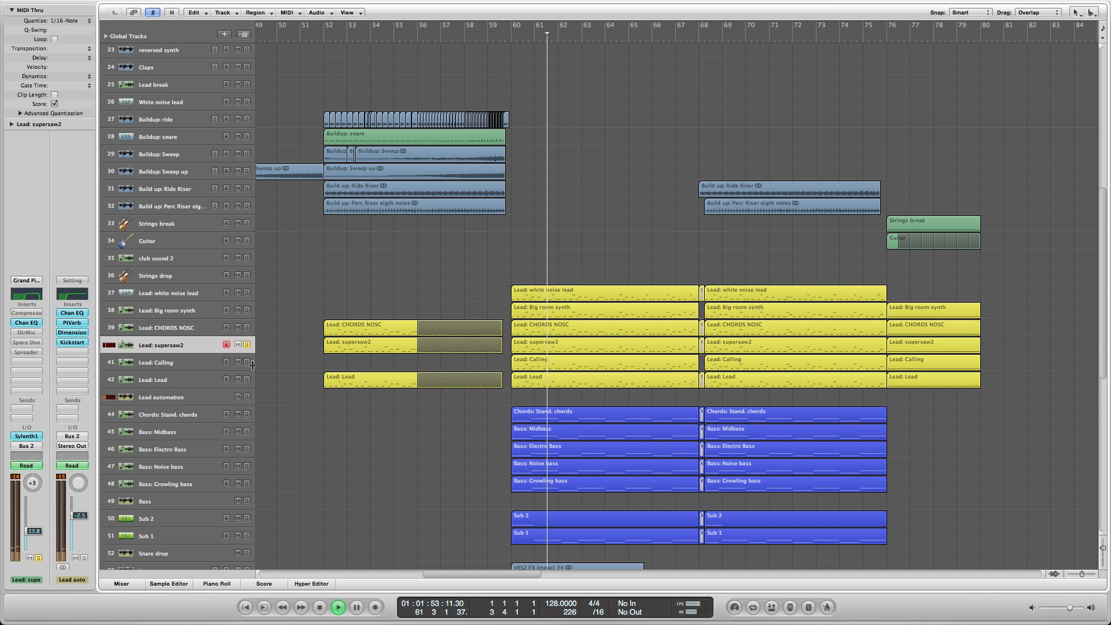
key("space")
Solo the Lead: Calling track, play it from between bars 59 and 60, and take it off solo
left_click(191, 359)
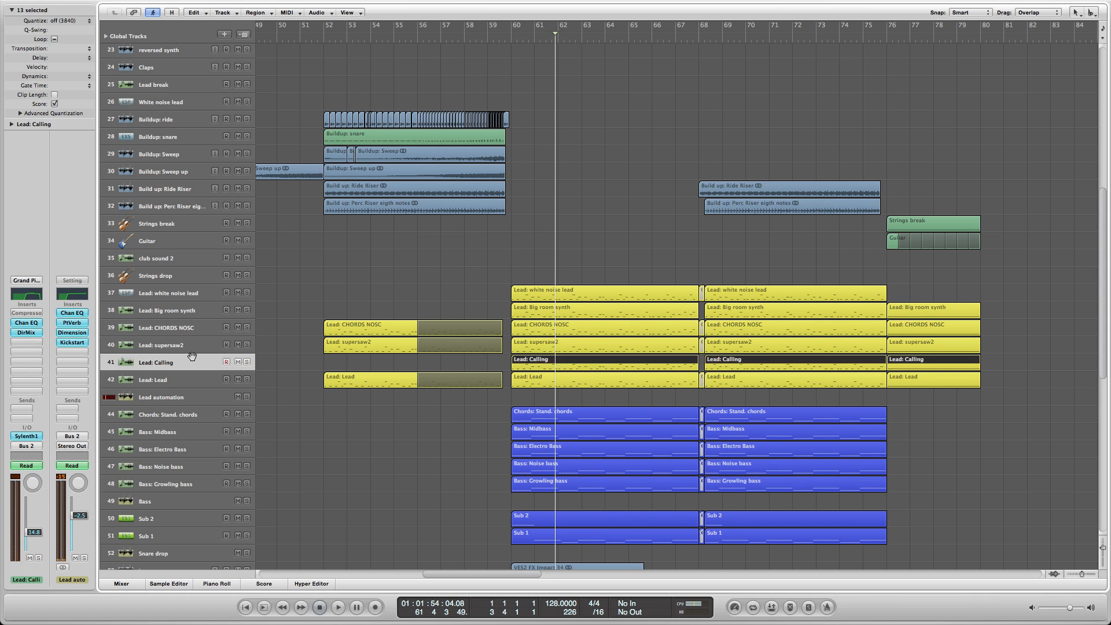
left_click(507, 38)
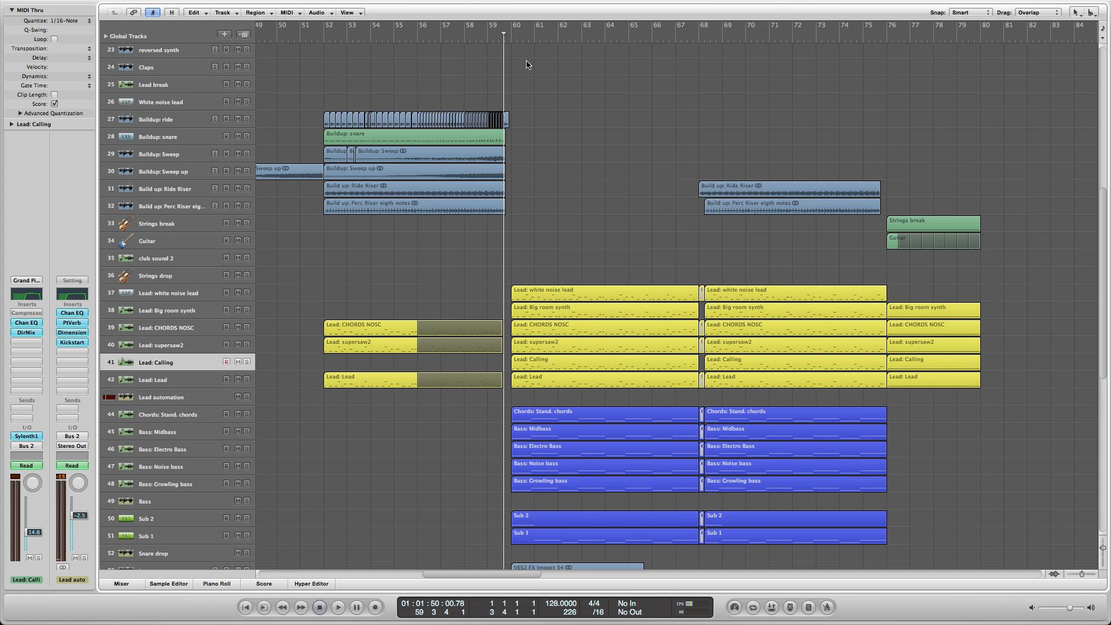
scroll(504, 67, "down", 3)
scroll(503, 69, "up", 3)
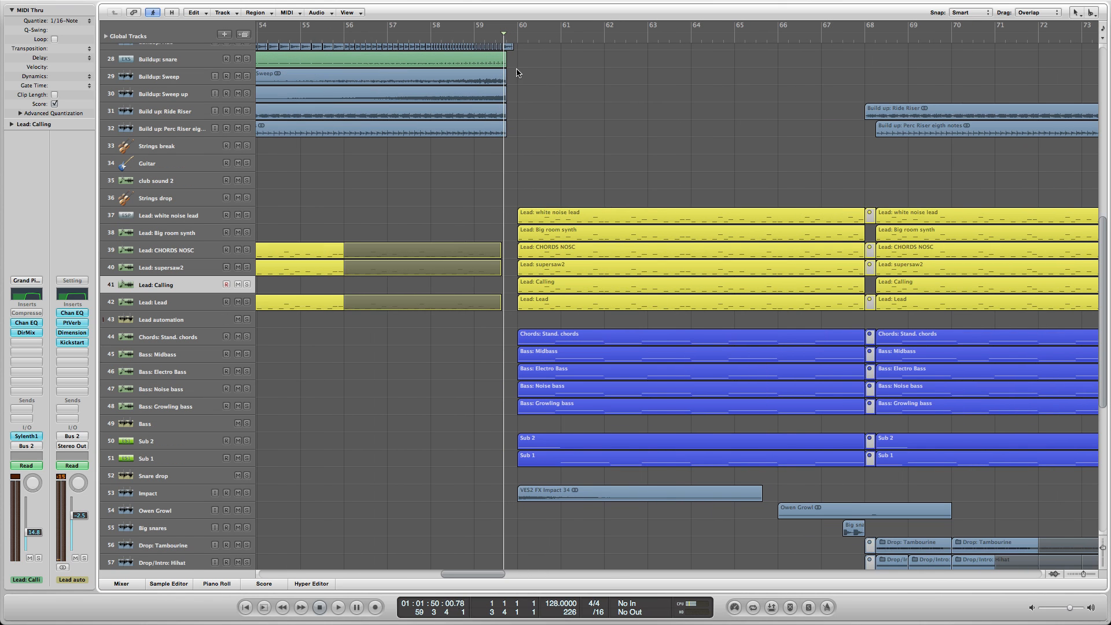
left_click(1075, 574)
left_click(1075, 574)
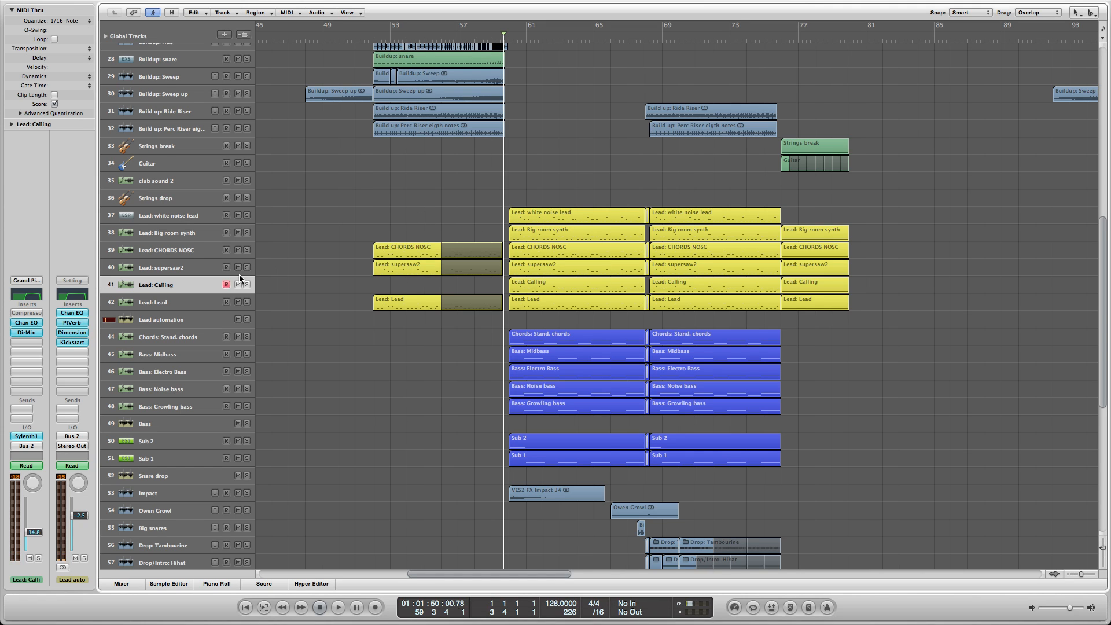
key("space")
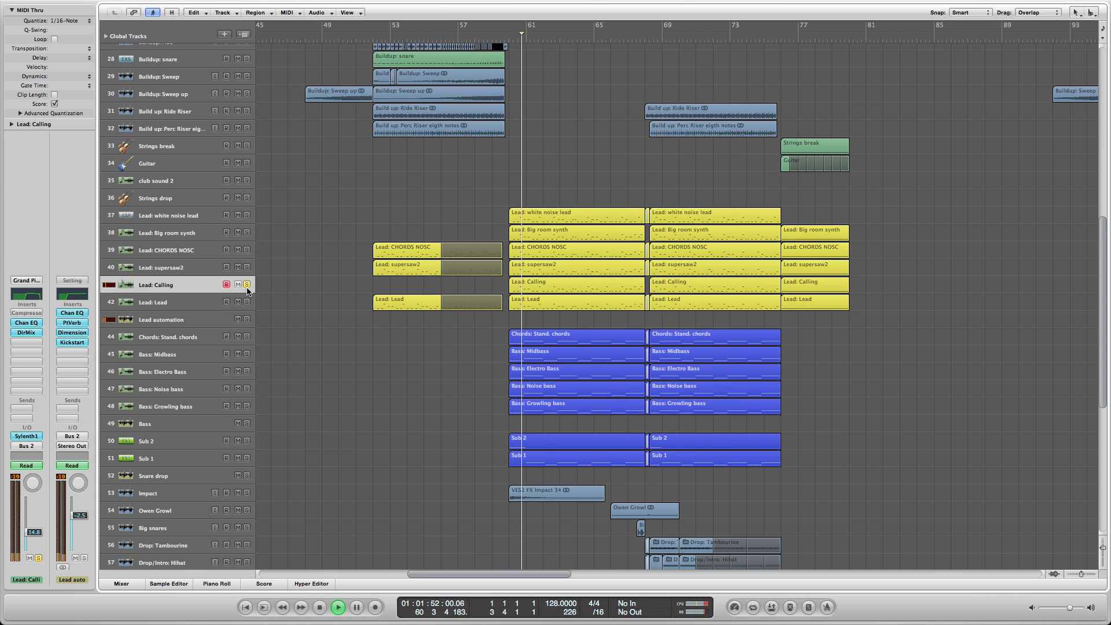
key("space")
left_click(247, 285)
Solo the Lead: Lead track, play it from just before bar 60 and take it off solo
left_click(179, 302)
left_click(465, 201)
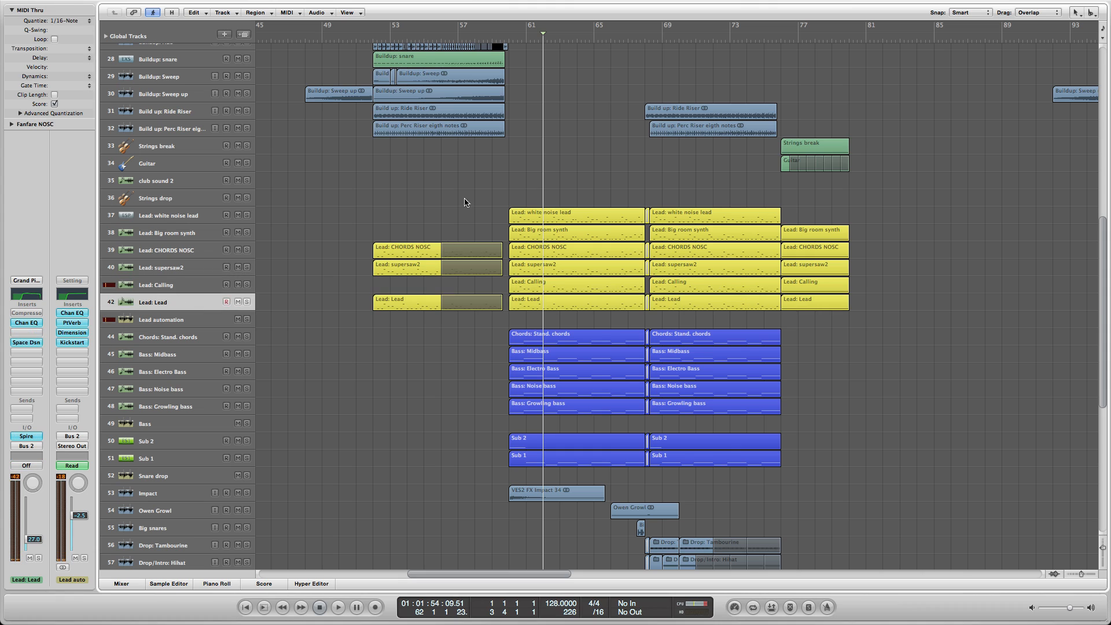
left_click(509, 41)
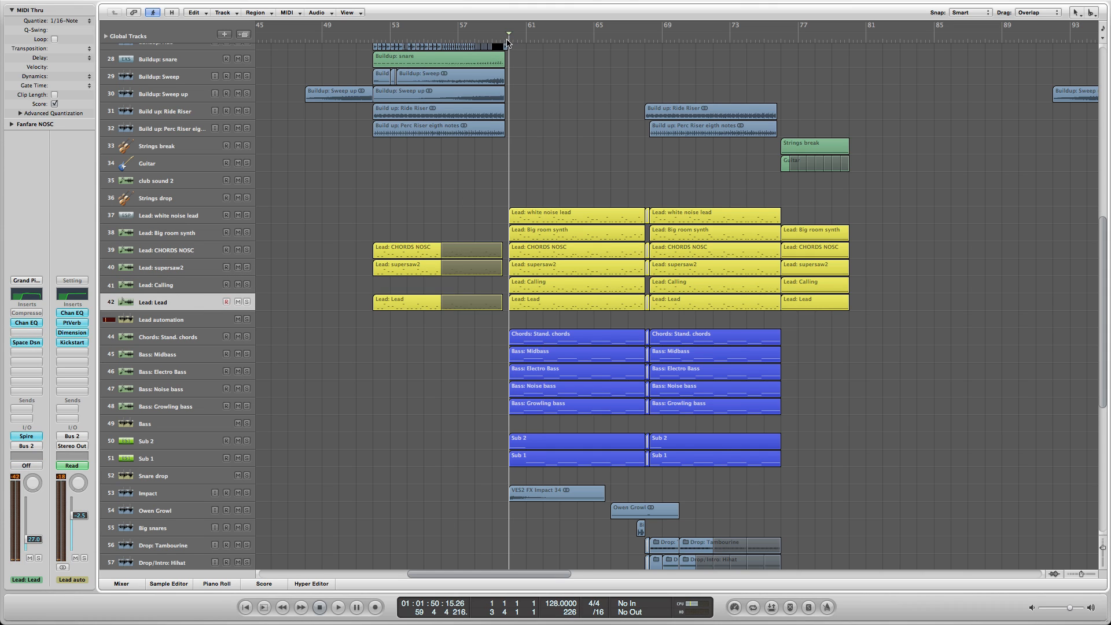
left_click_drag(509, 40, 508, 42)
left_click(247, 301)
key("space")
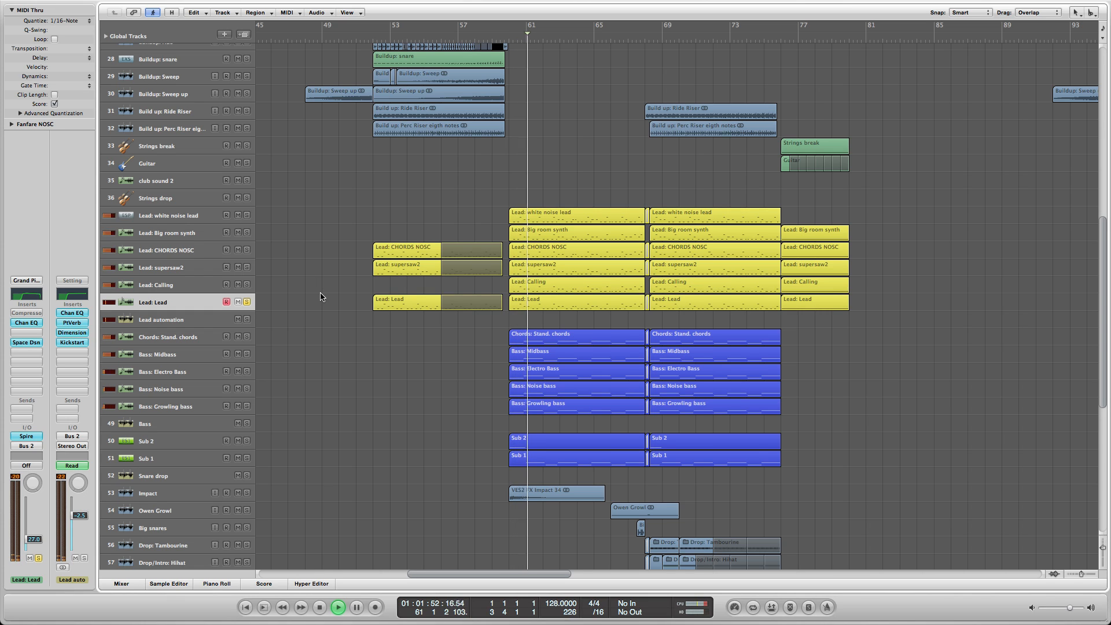
key("space")
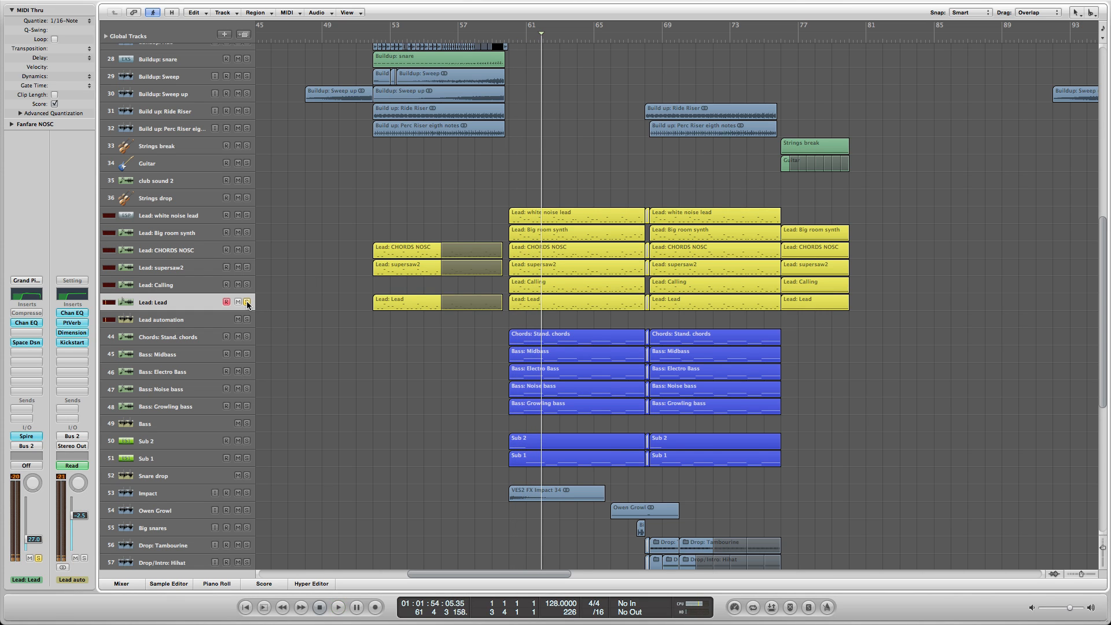
left_click(246, 301)
Select and solo the Lead: white noise lead track, with the playhead just before bar 60
left_click_drag(514, 35, 507, 53)
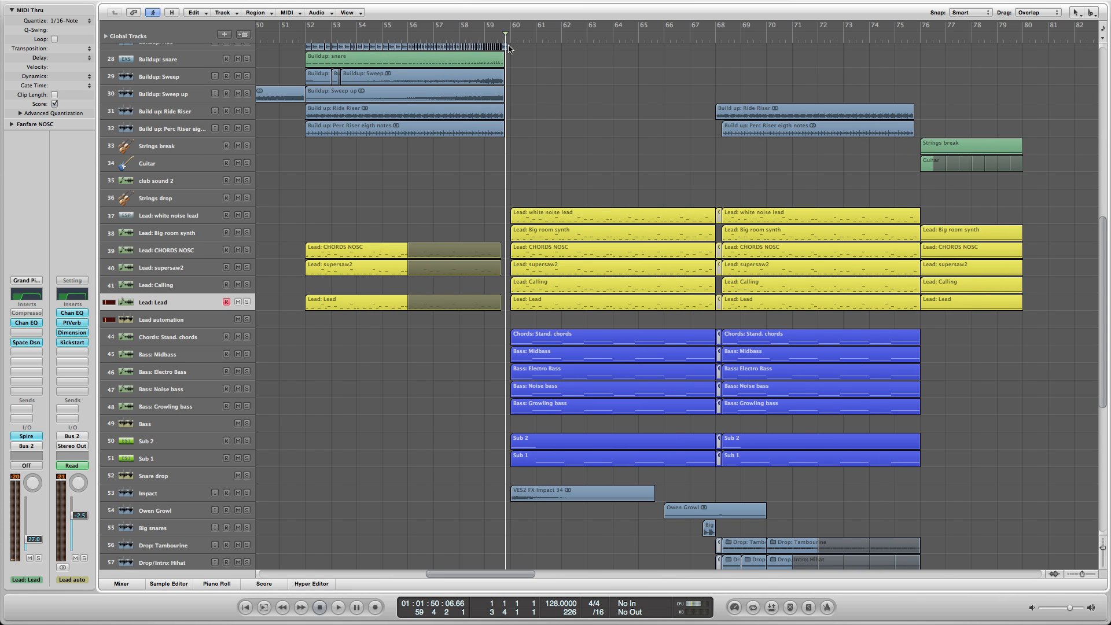
scroll(522, 72, "up", 5)
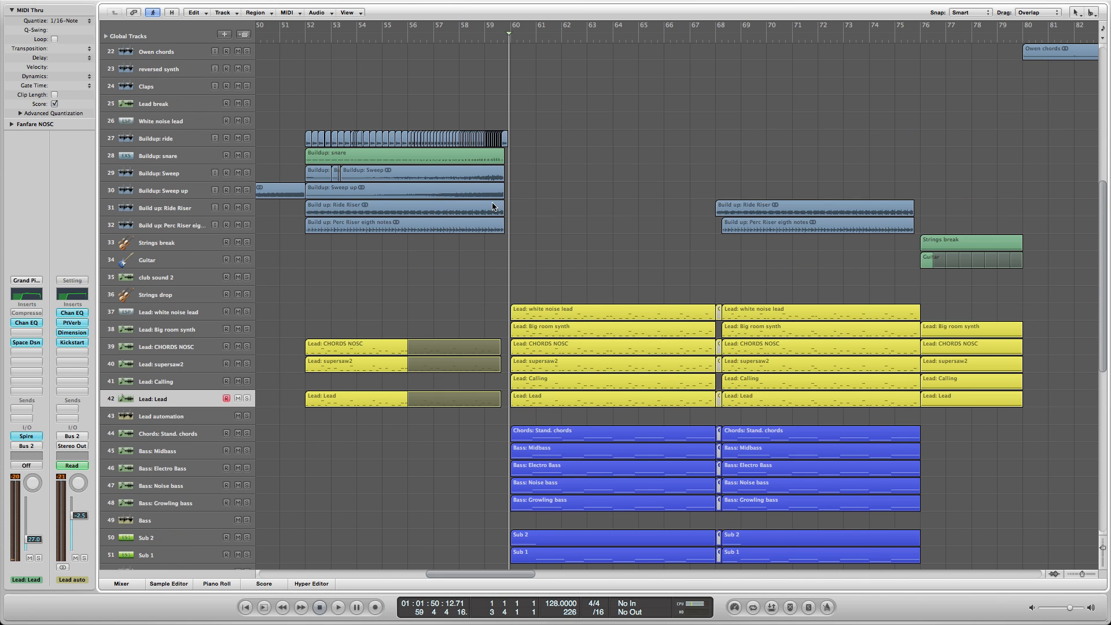
left_click(213, 312)
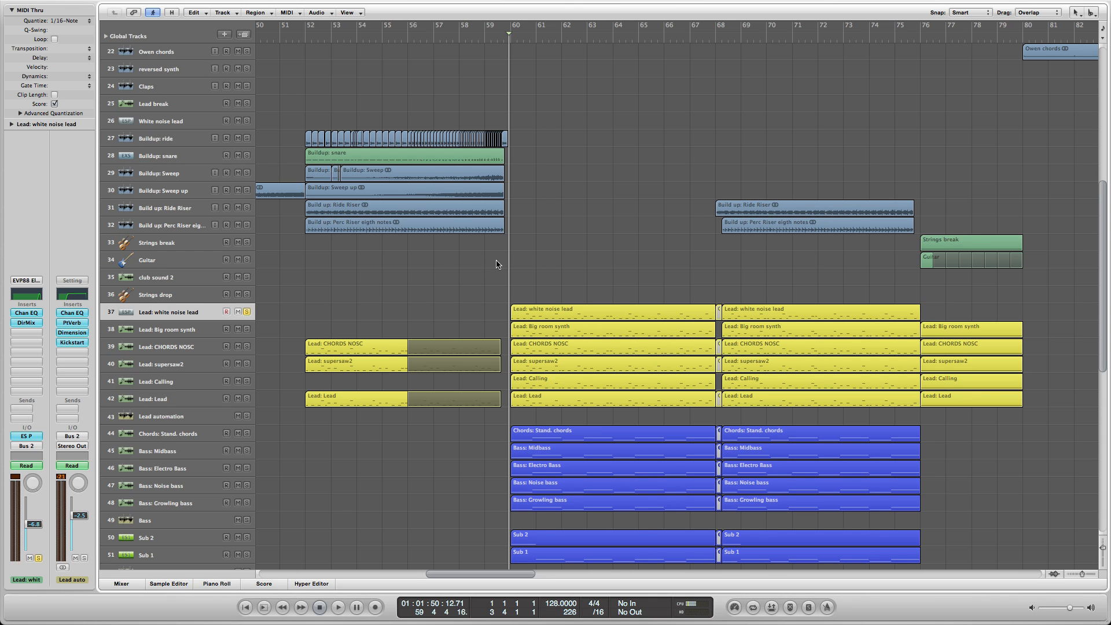
Examine the ES P synth on the white noise lead track, close it and open the track's Channel EQ
left_click(37, 438)
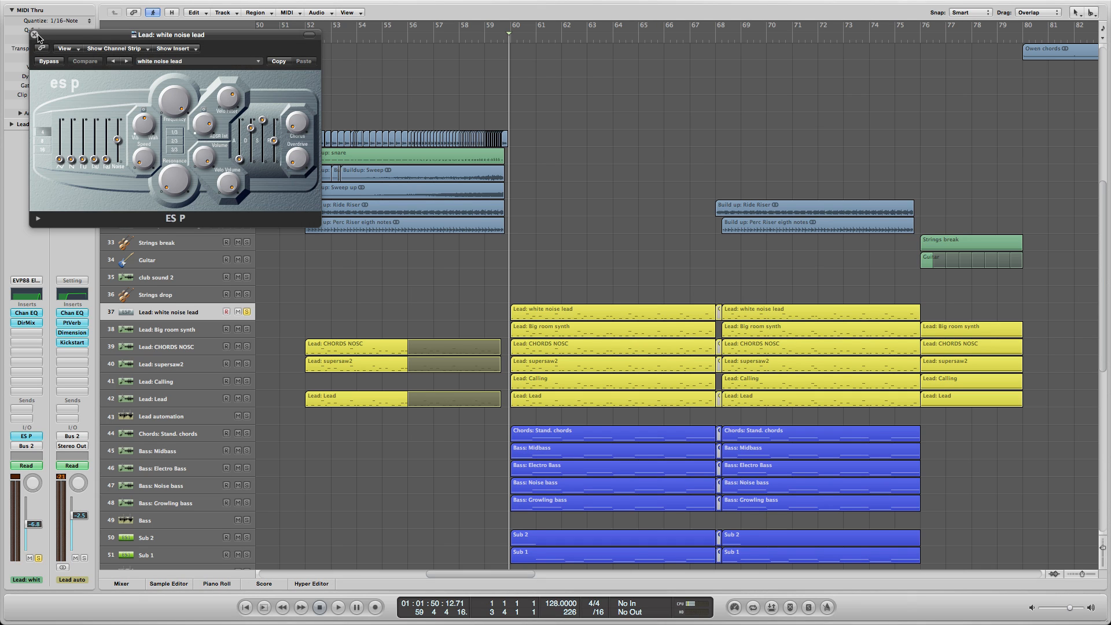
left_click(34, 35)
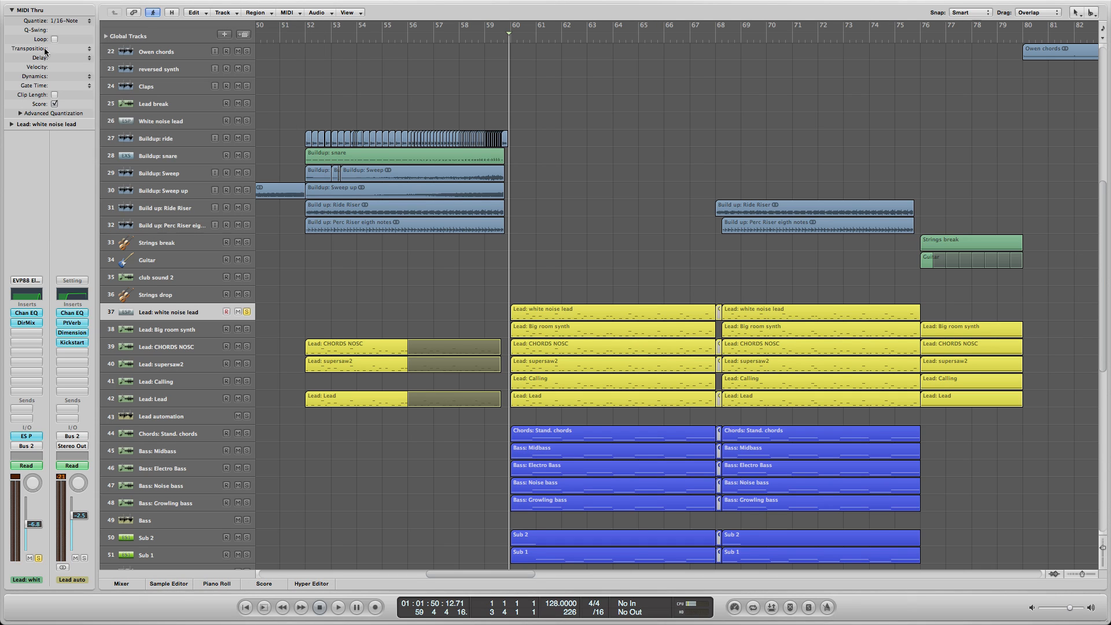
left_click(25, 312)
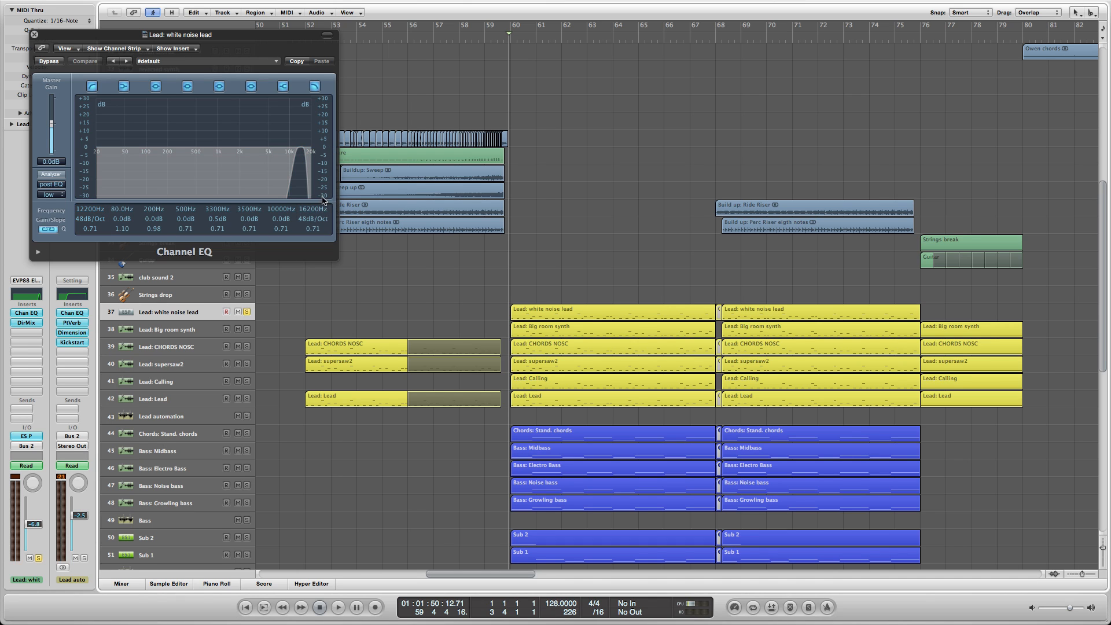
Close the white noise lead's Channel EQ, play the track from just before bar 60 and take it off solo
left_click_drag(58, 34, 390, 96)
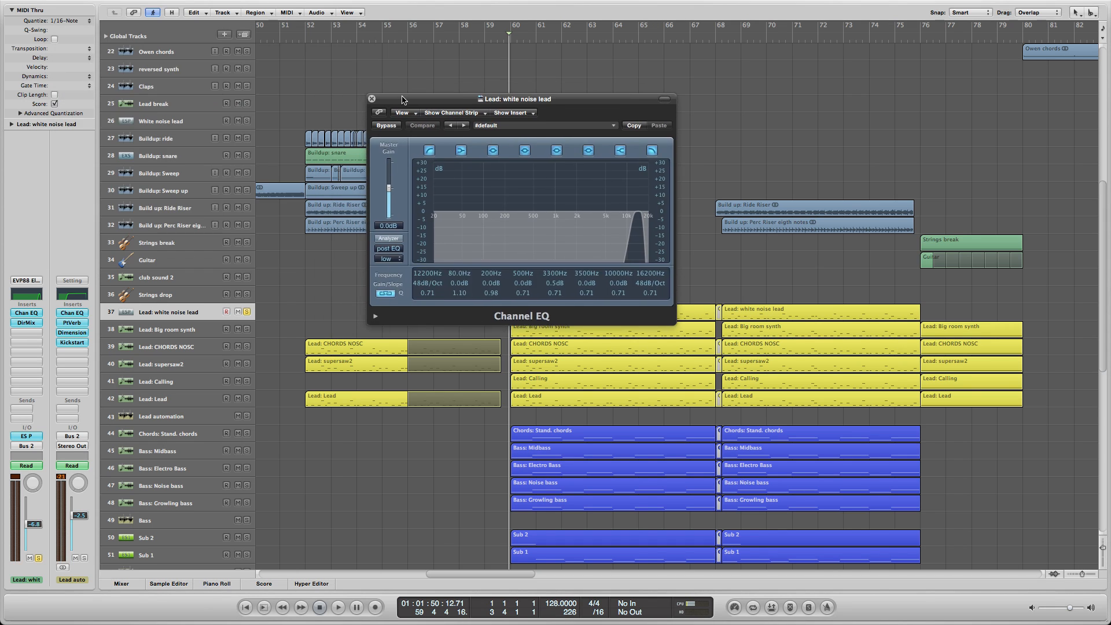
left_click(368, 96)
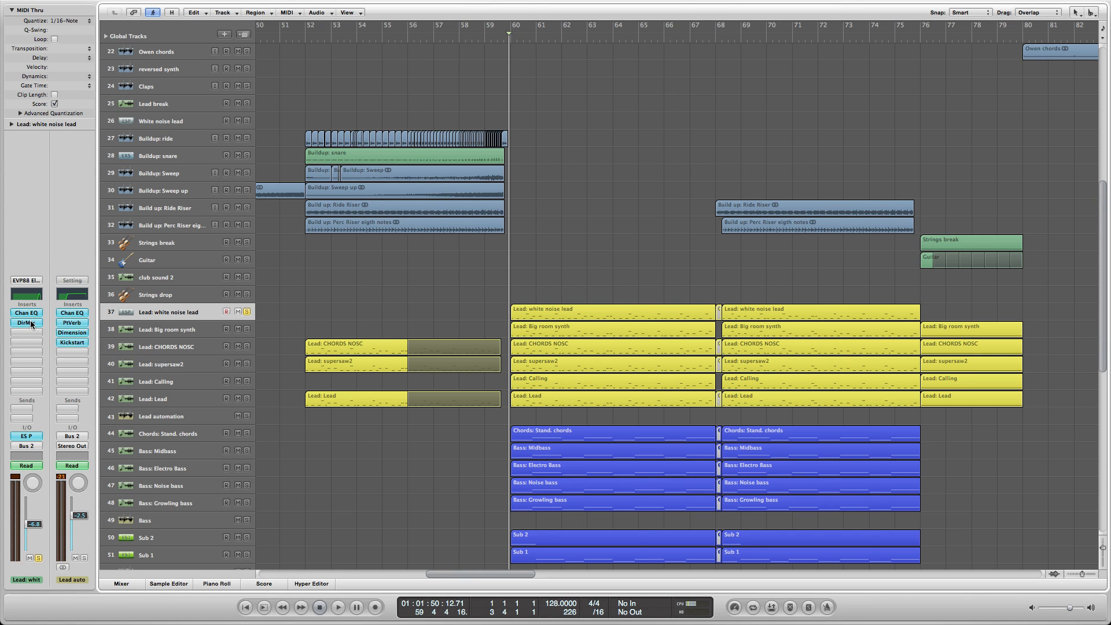
key("space")
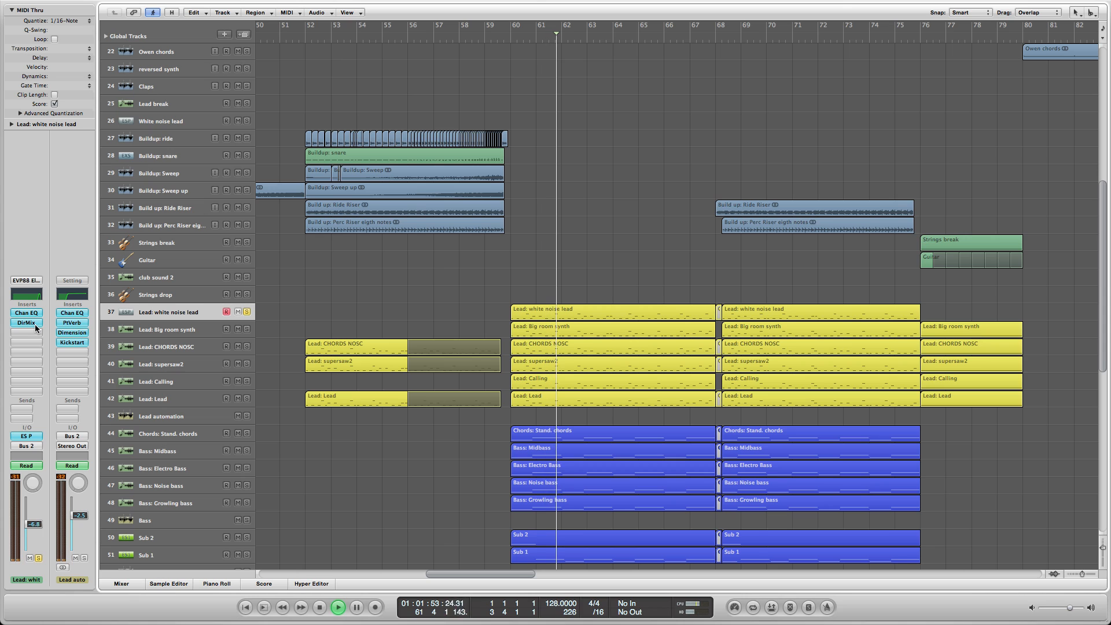
key("space")
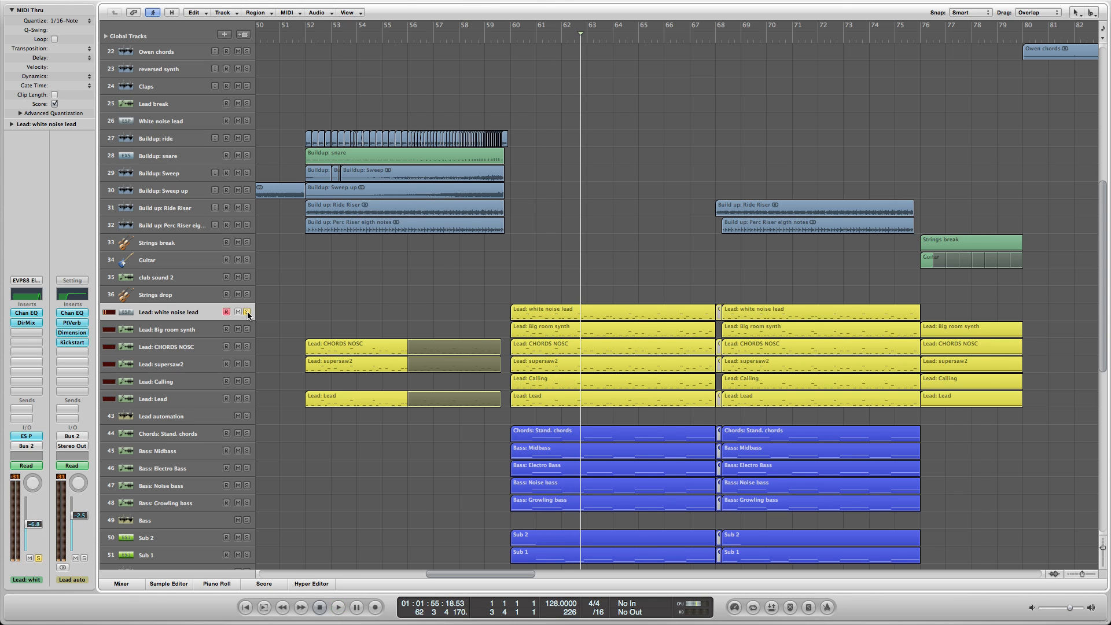
left_click(247, 311)
Solo all six lead tracks from white noise lead to Lead: Lead, with the playhead just before bar 60
scroll(197, 335, "down", 2)
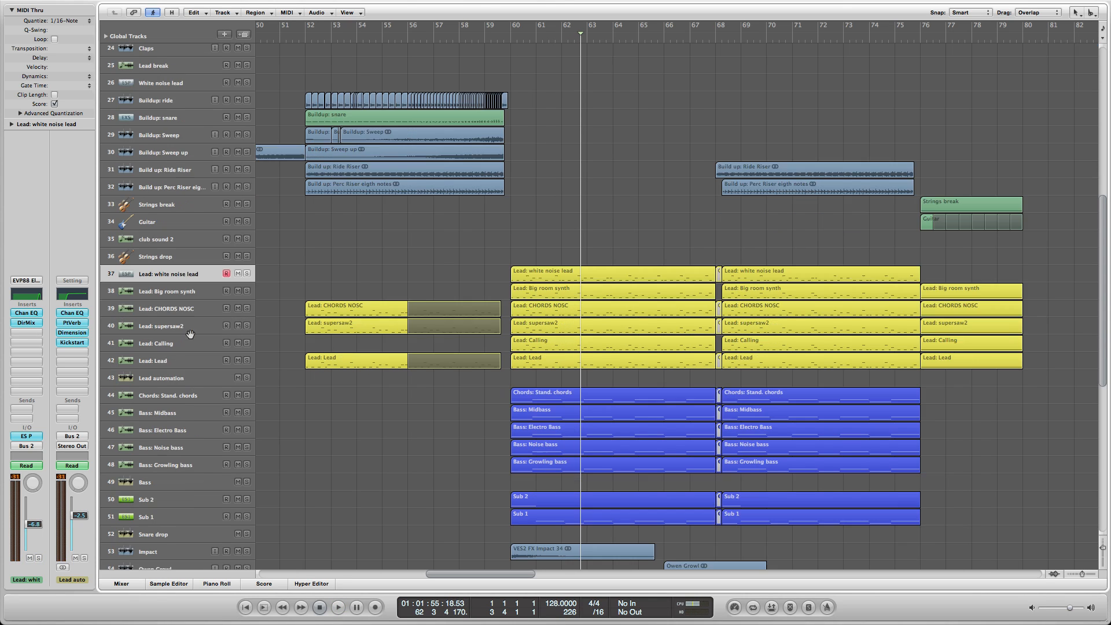
left_click_drag(631, 261, 636, 355)
left_click(272, 292)
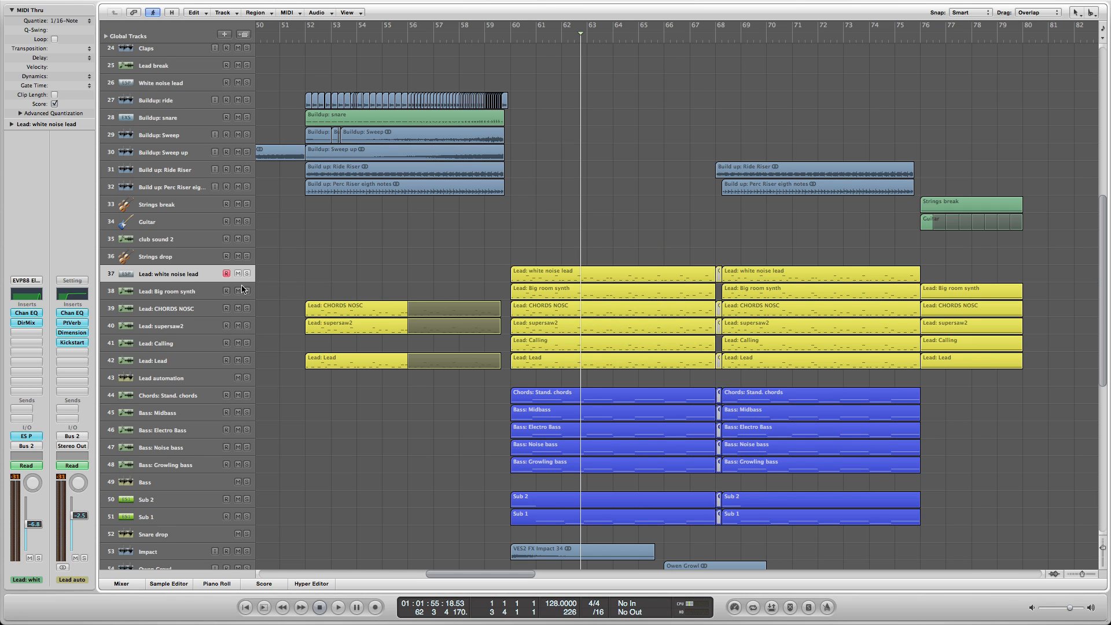
left_click_drag(249, 277, 248, 365)
left_click(197, 347)
left_click(511, 40)
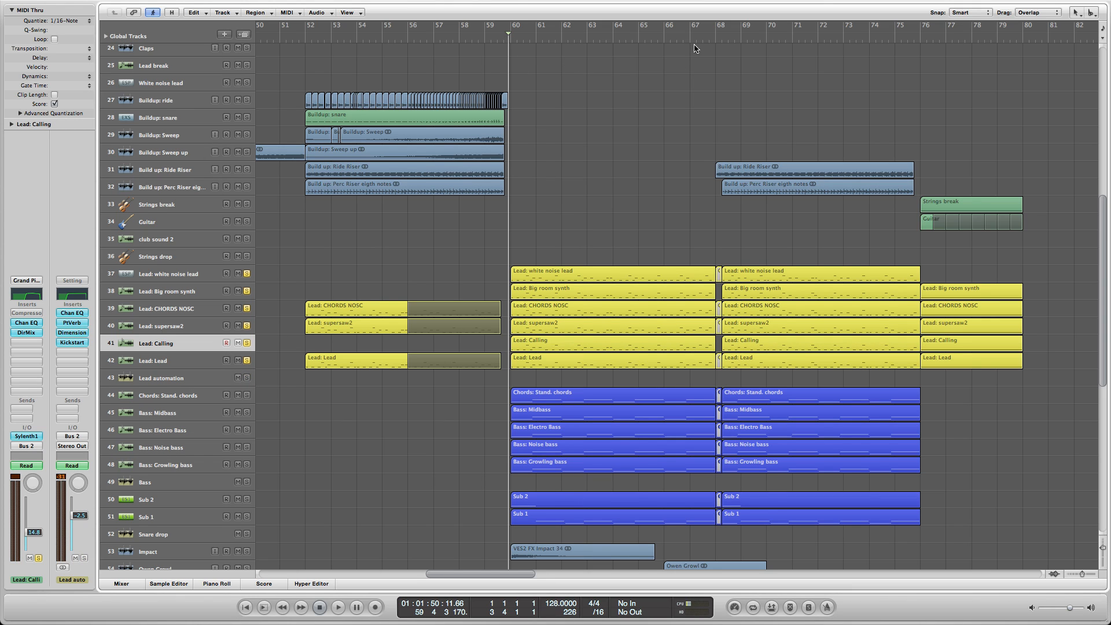
In the mixer, choose Bus 2 (Lead automation) as the output of the lead channels and close the mixer
left_click(170, 273)
key("x")
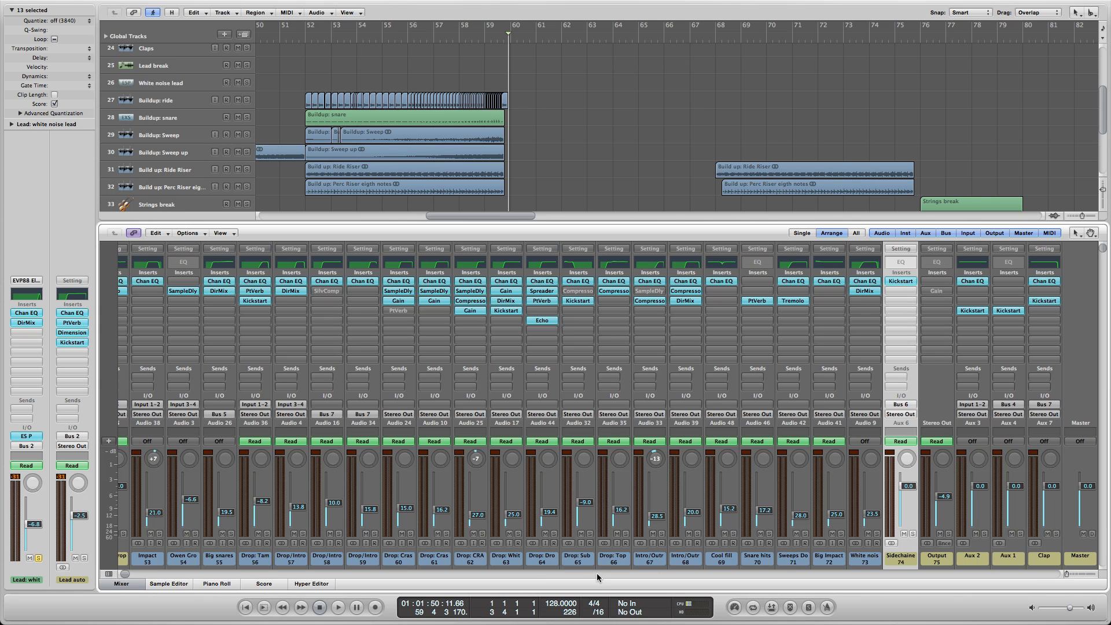
left_click_drag(763, 574, 614, 558)
left_click(435, 414)
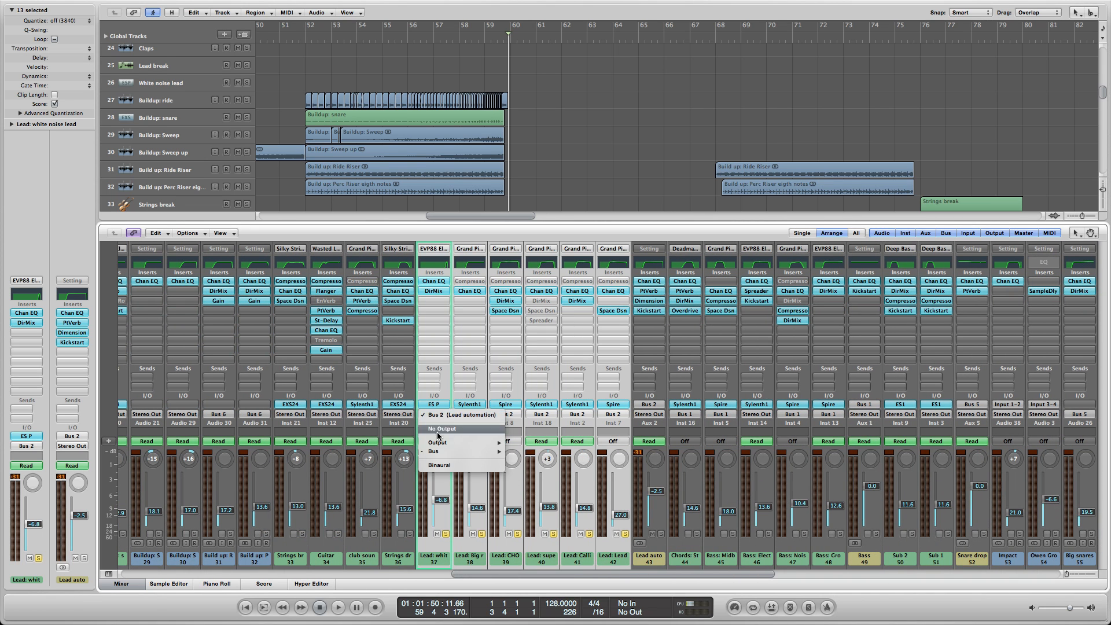
mouse_move(454, 453)
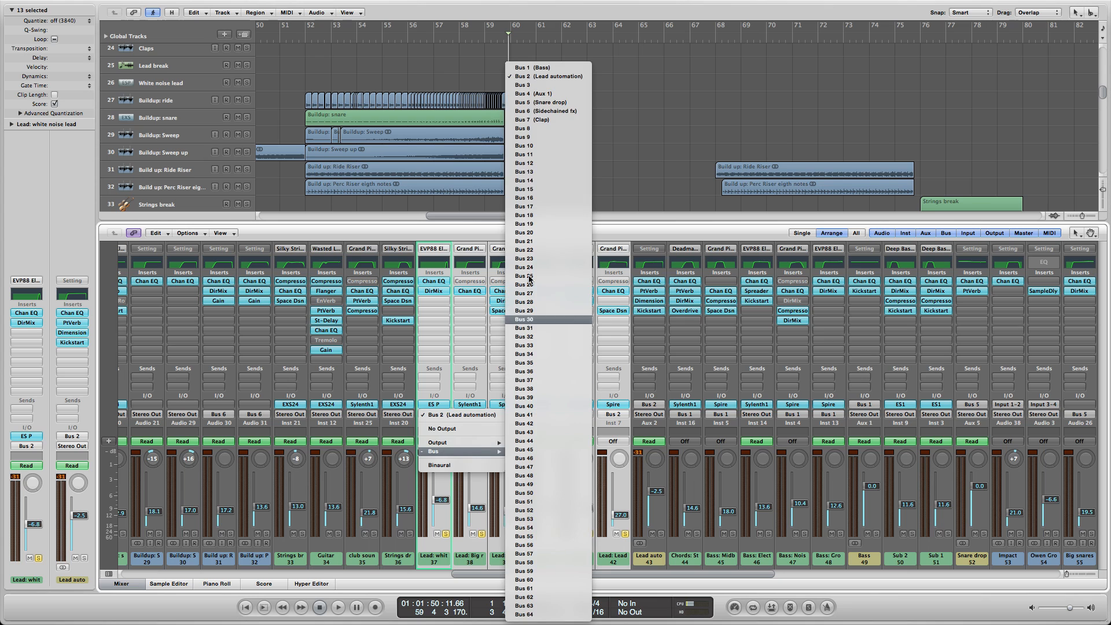
left_click(532, 76)
key("x")
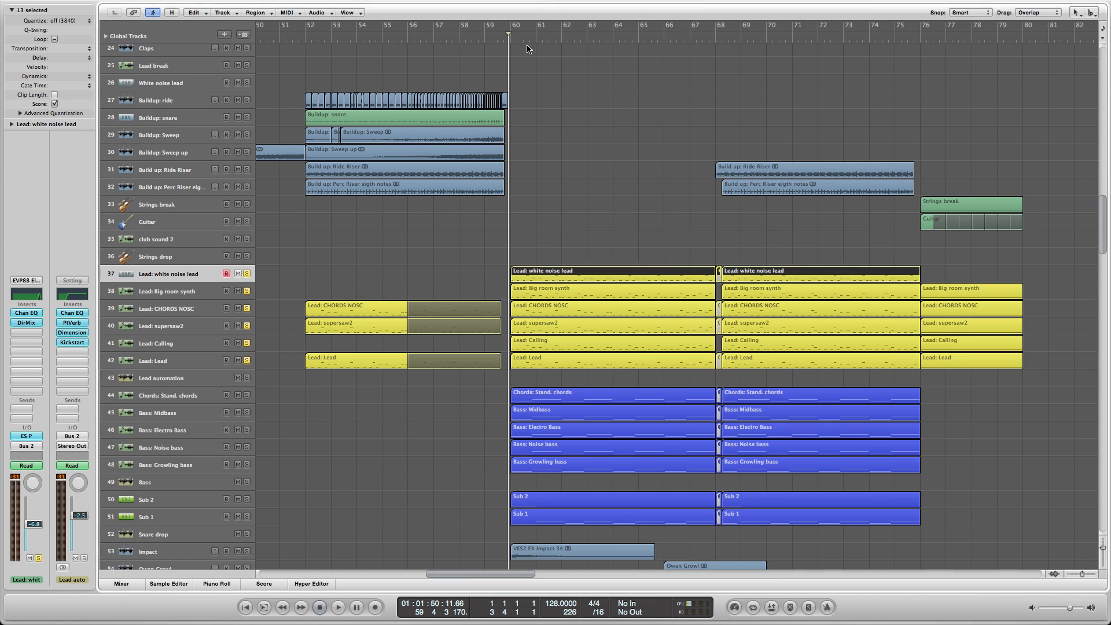
Select the Lead automation bus's arrange track from its channel strip and show the automation lanes
scroll(556, 154, "up", 1)
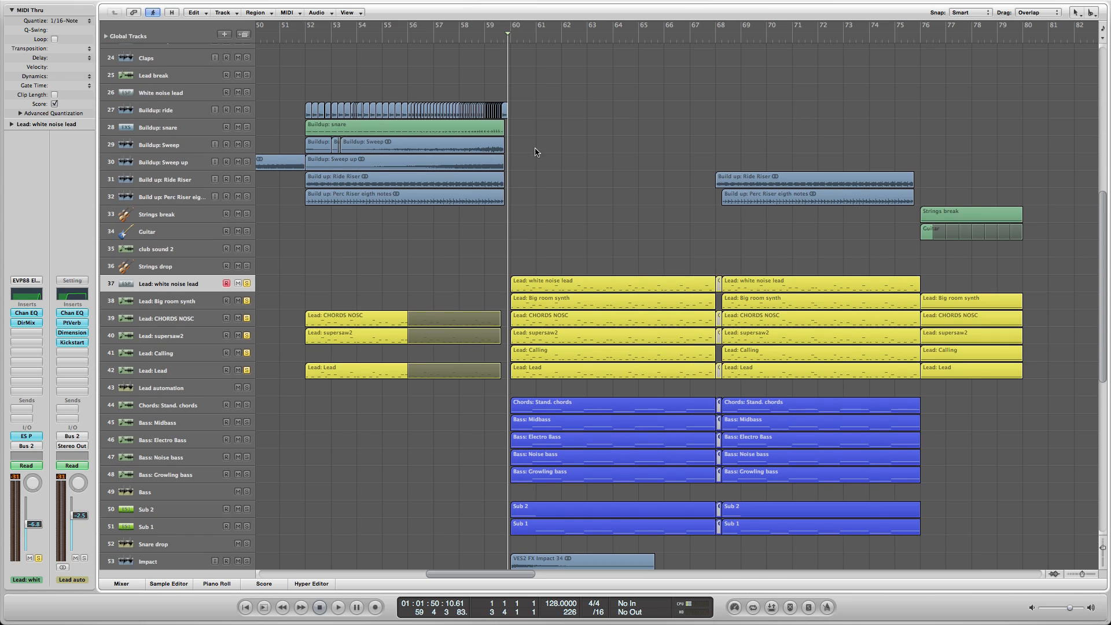
right_click(68, 380)
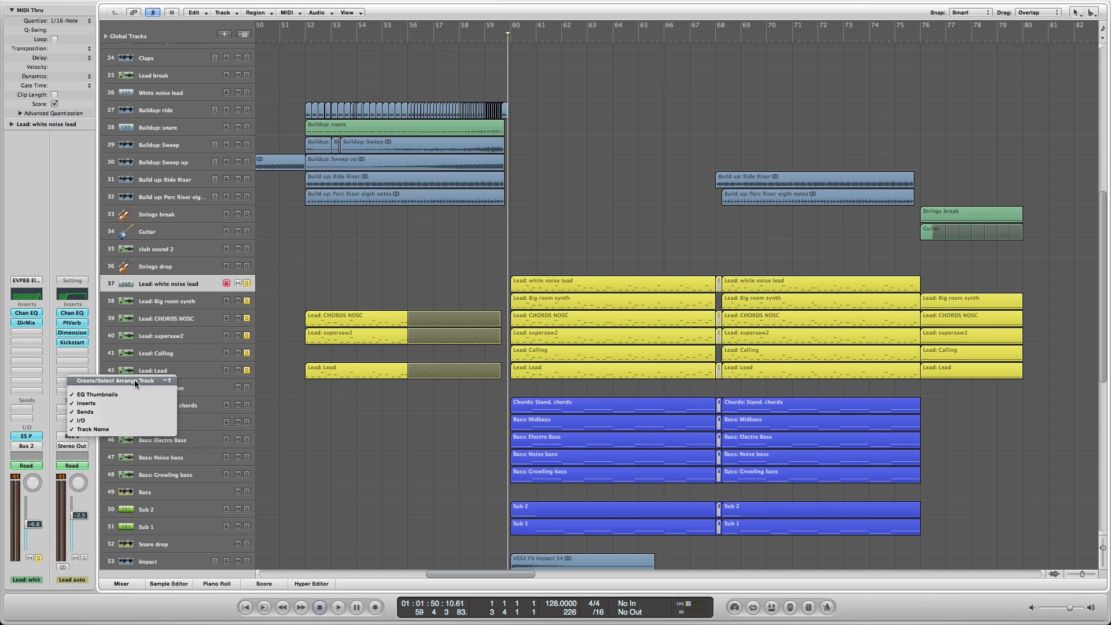
left_click(134, 380)
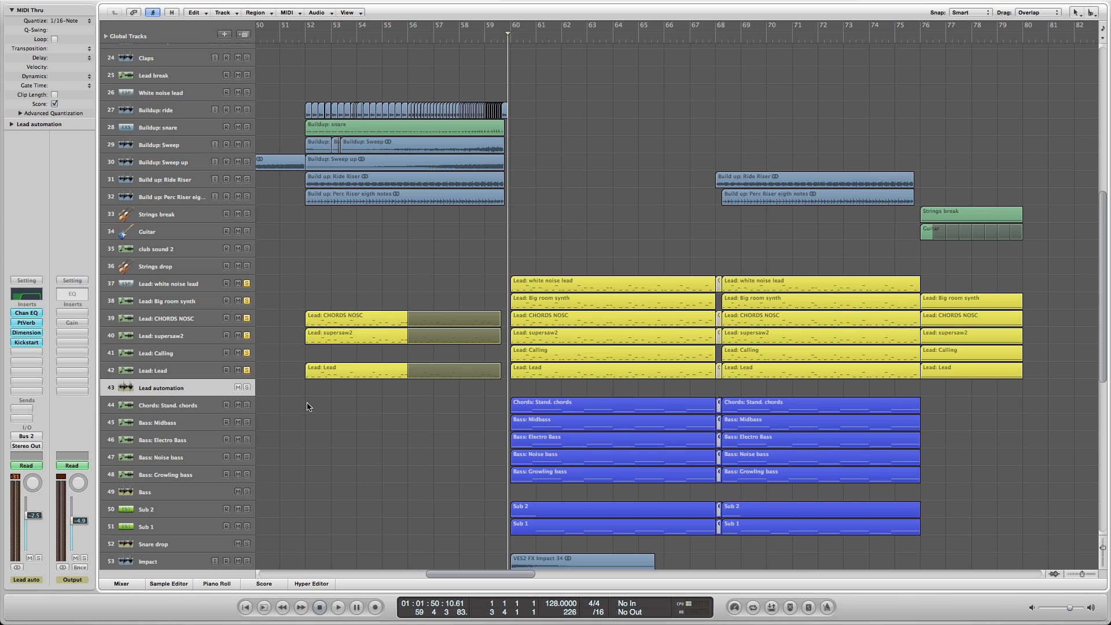
key("a")
scroll(308, 405, "down", 3)
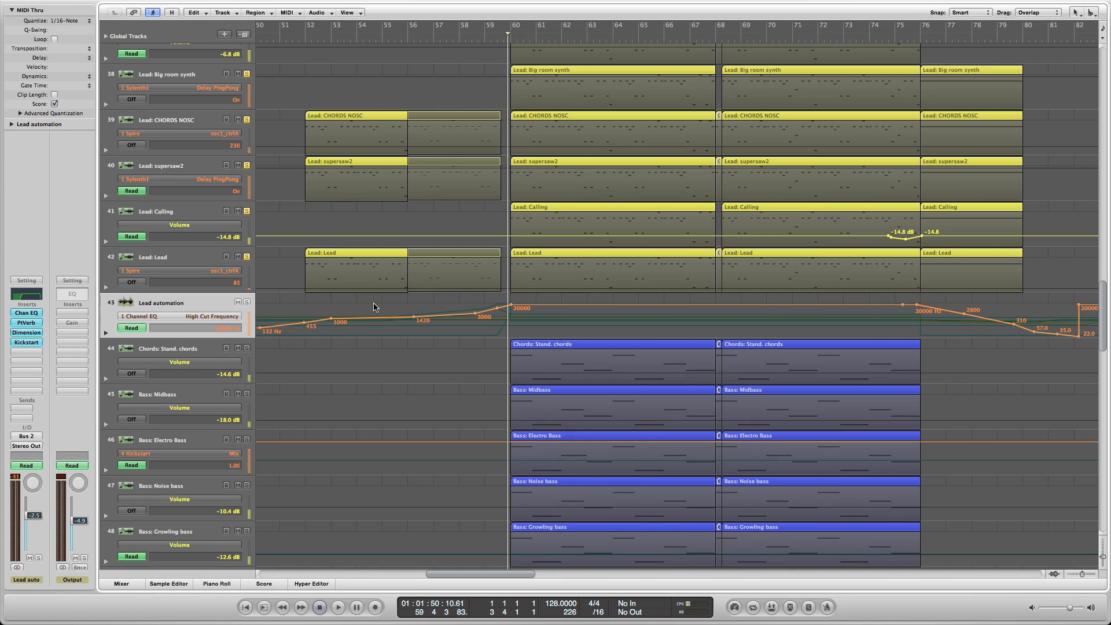
Solo the Lead automation track and play the leads from bar 57 through the high cut automation
left_click(247, 303)
left_click(435, 33)
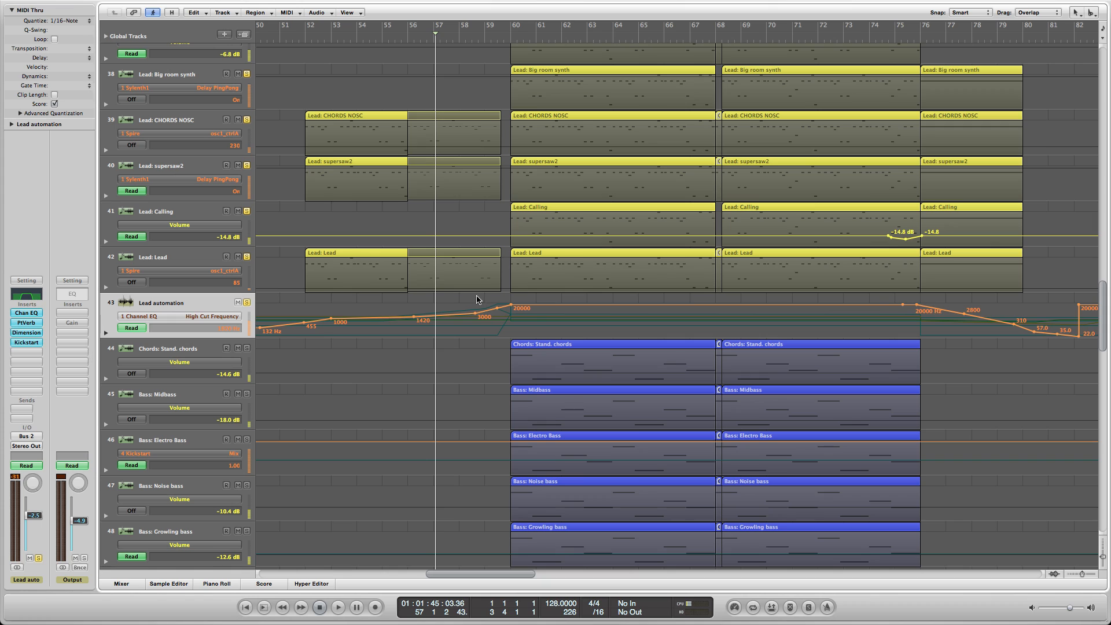
key("space")
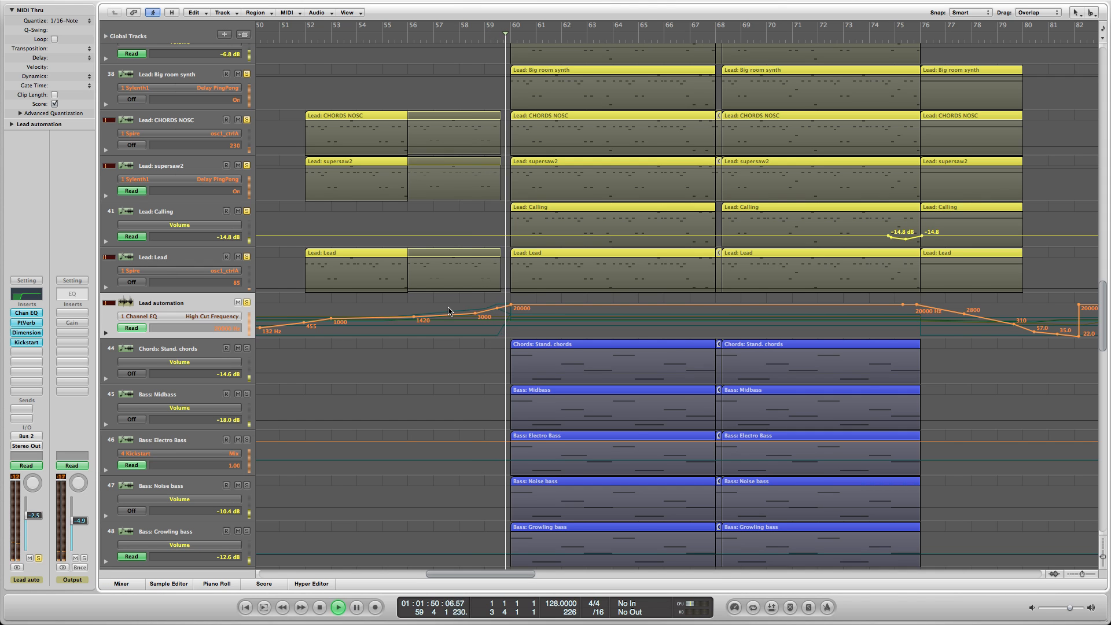
scroll(254, 320, "up", 3)
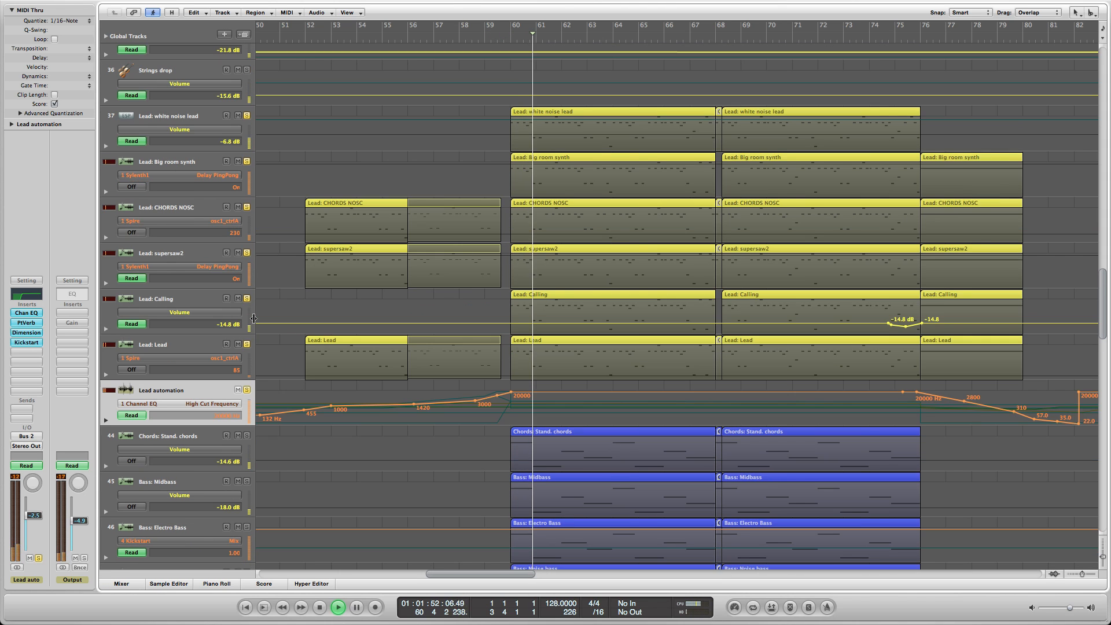
Hide the automation lanes and take the six lead tracks and the Lead automation track off solo
key("a")
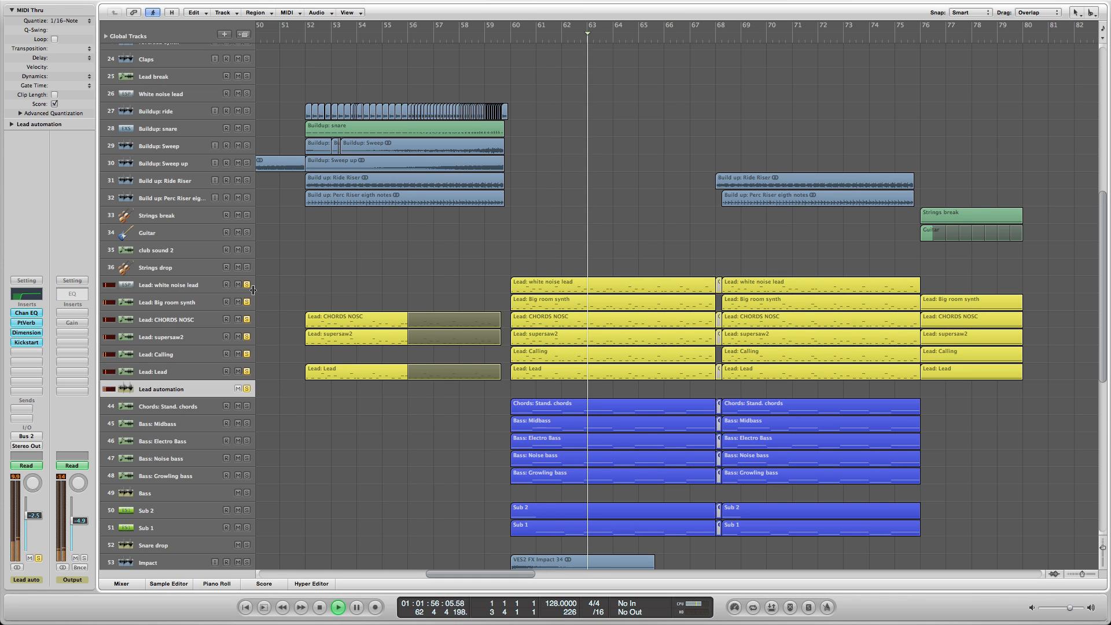
left_click_drag(247, 285, 246, 374)
left_click(250, 390)
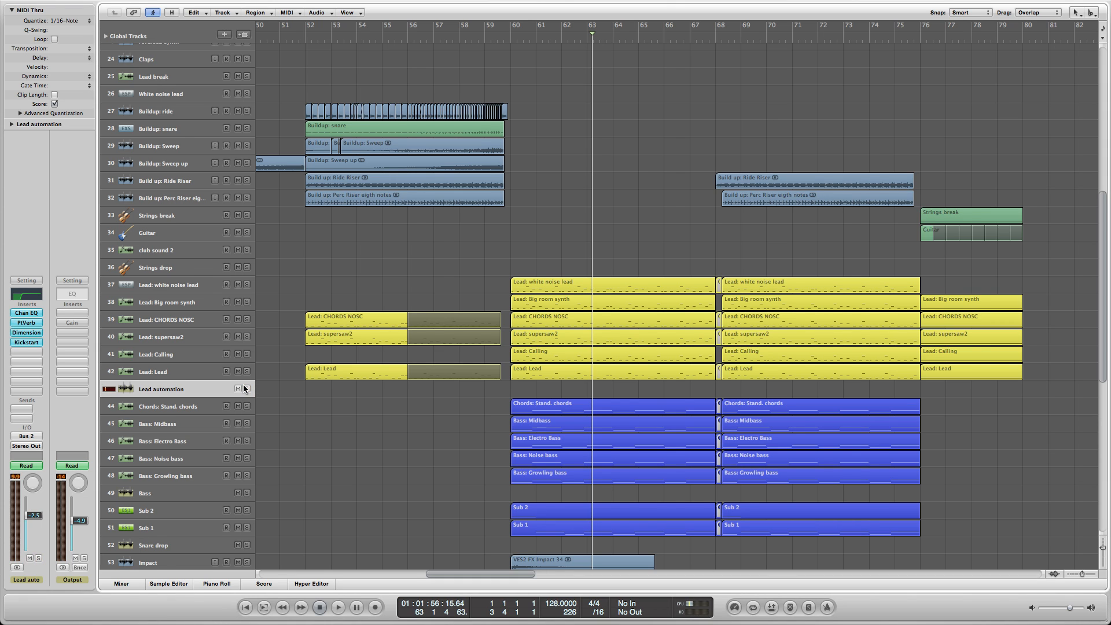
Inspect the automation lanes with the Lead: Big room synth track selected, hide them and reselect the Lead automation track
scroll(260, 391, "down", 2)
left_click(469, 36)
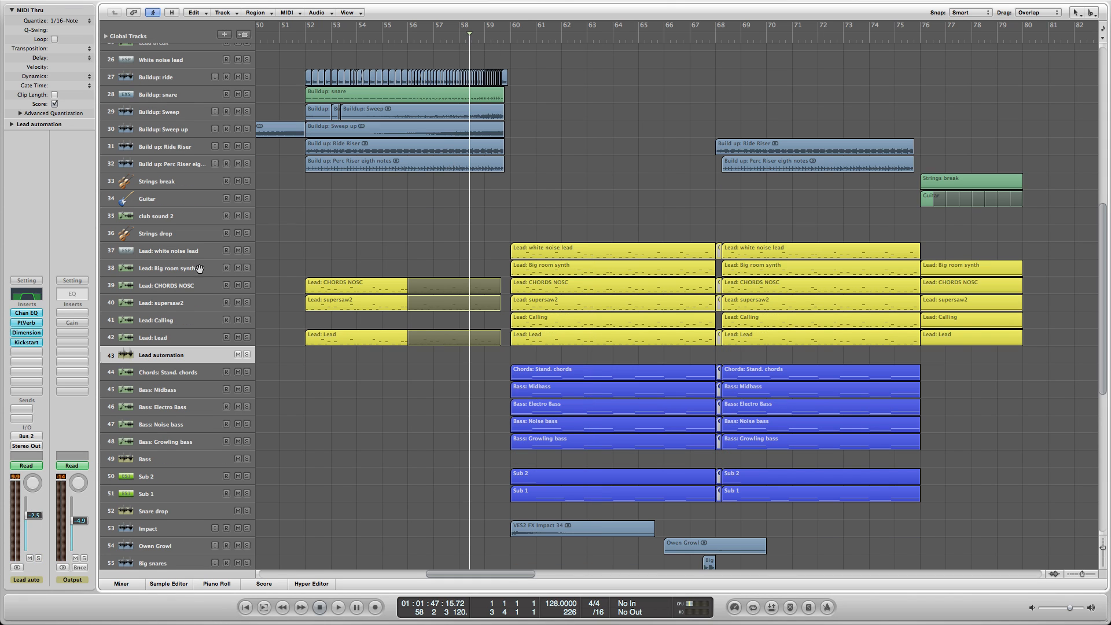
left_click(195, 269)
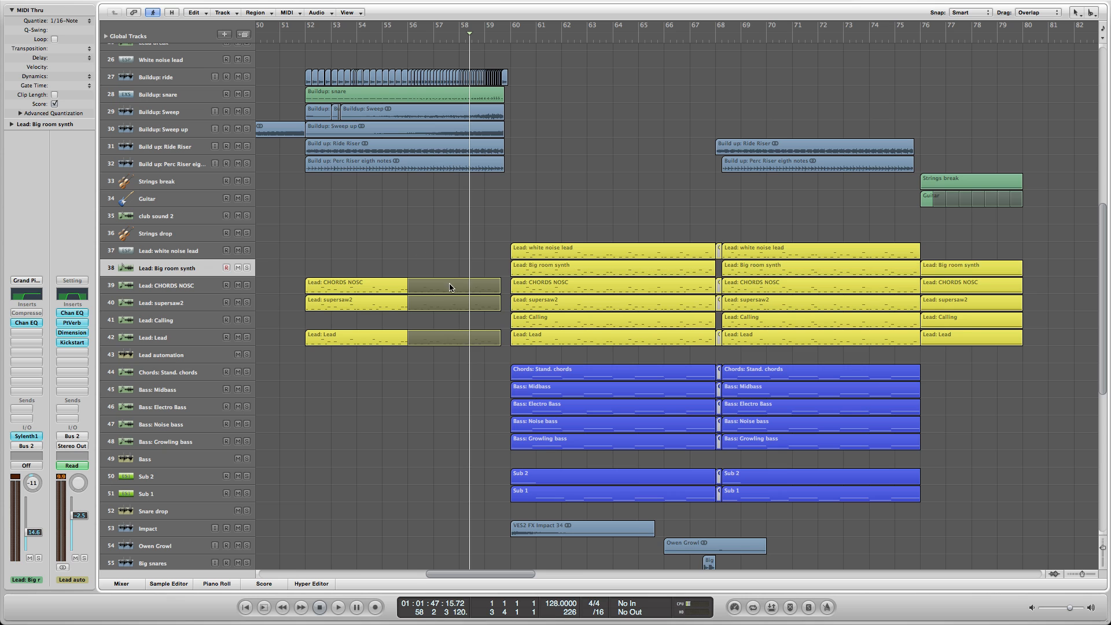
key("a")
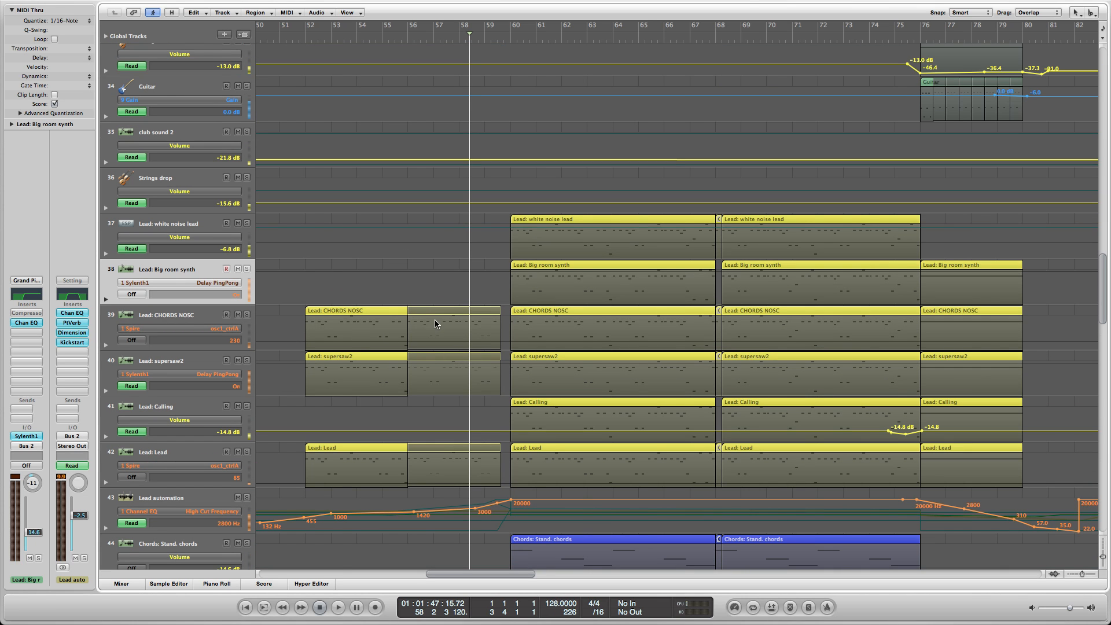
key("a")
left_click(171, 354)
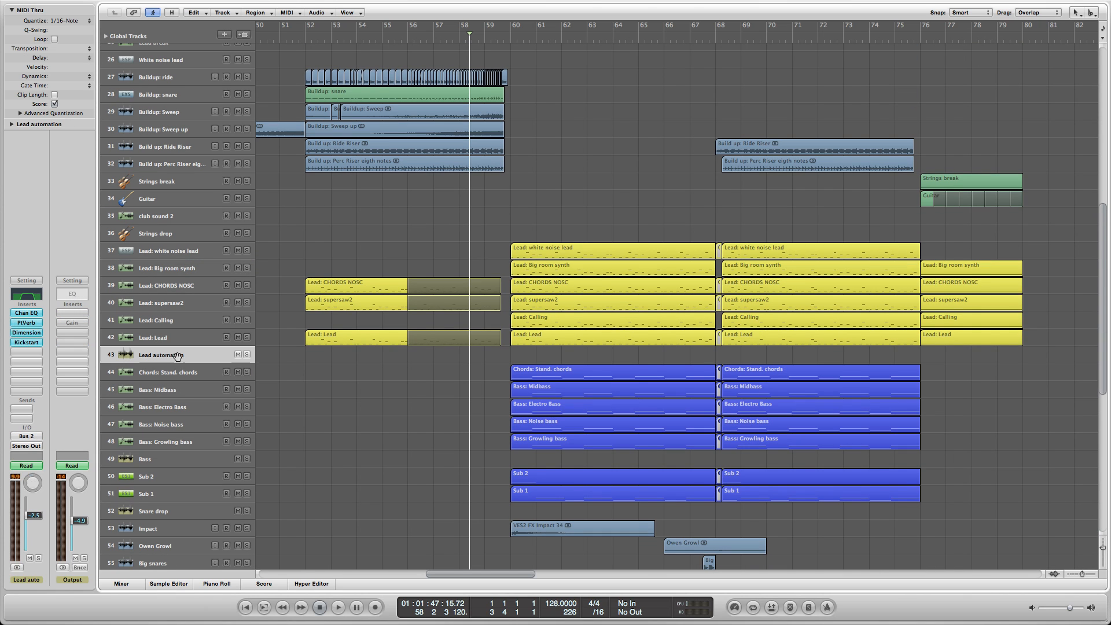
Place the playhead just before bar 60 and open the PlatinumVerb on the Lead automation track
left_click(1071, 572)
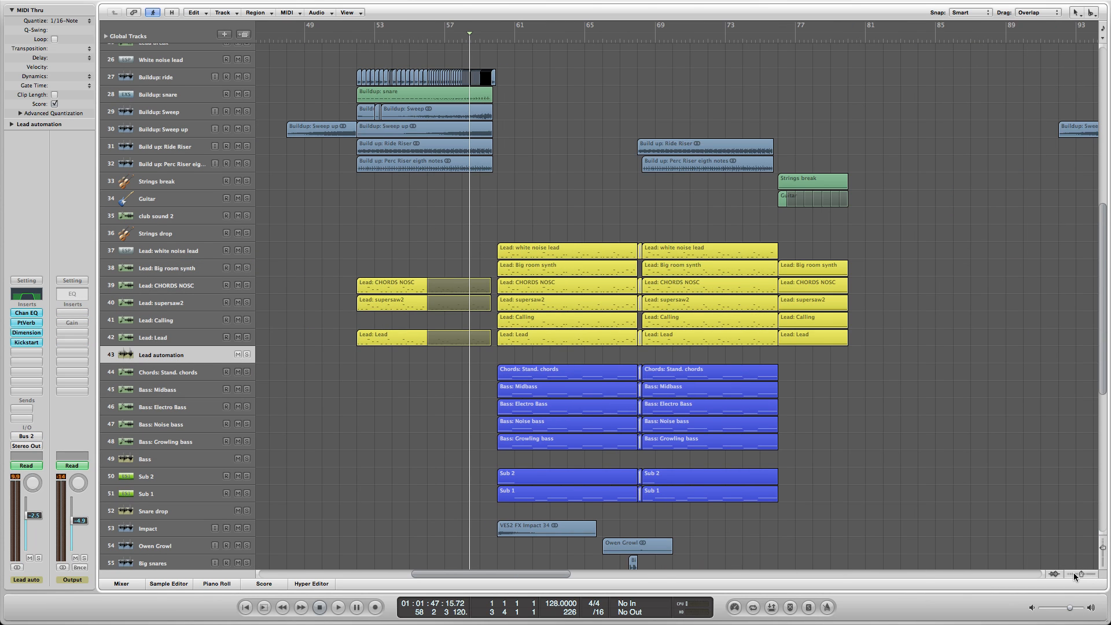
left_click_drag(494, 35, 498, 55)
left_click(493, 40)
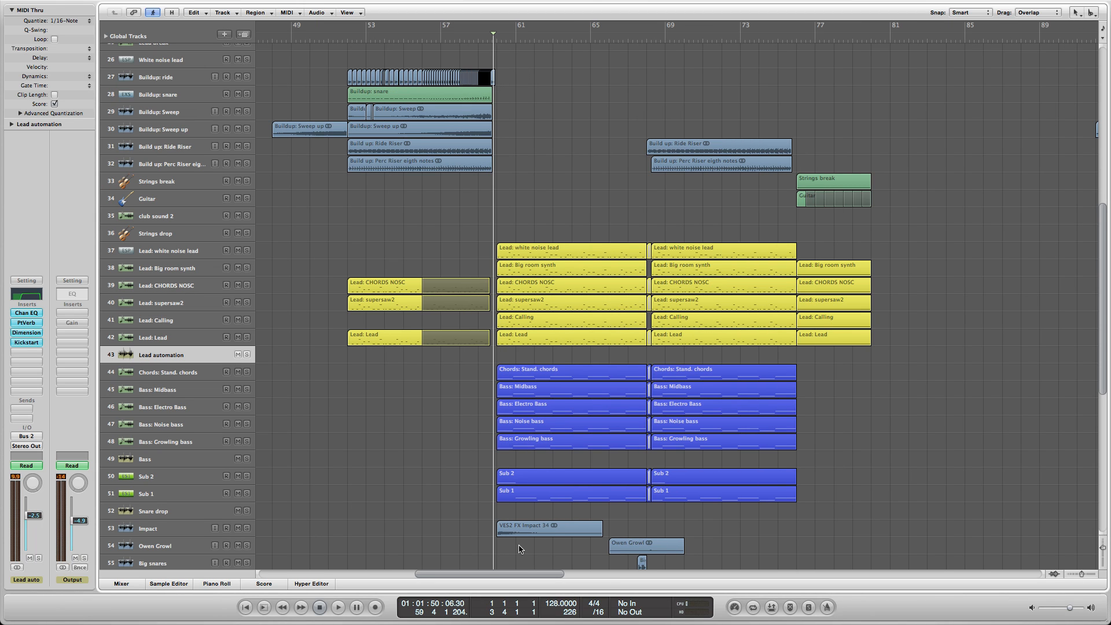
left_click(31, 324)
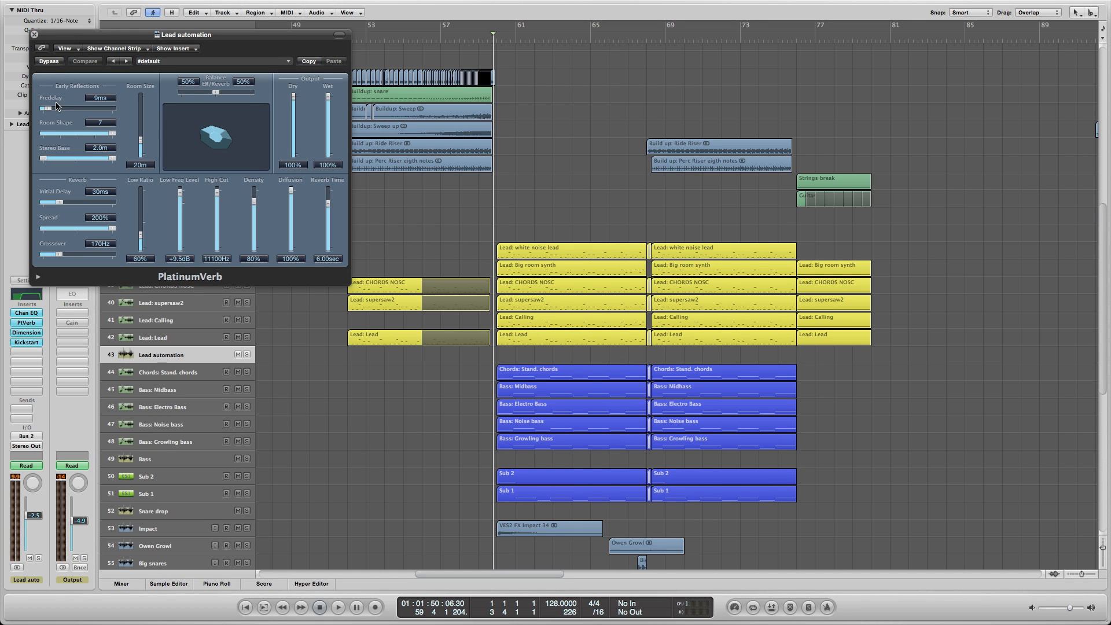
Solo the Lead automation track, play it from about bar 56 while watching the PlatinumVerb settings, and close the plug-in
left_click(480, 39)
left_click(429, 45)
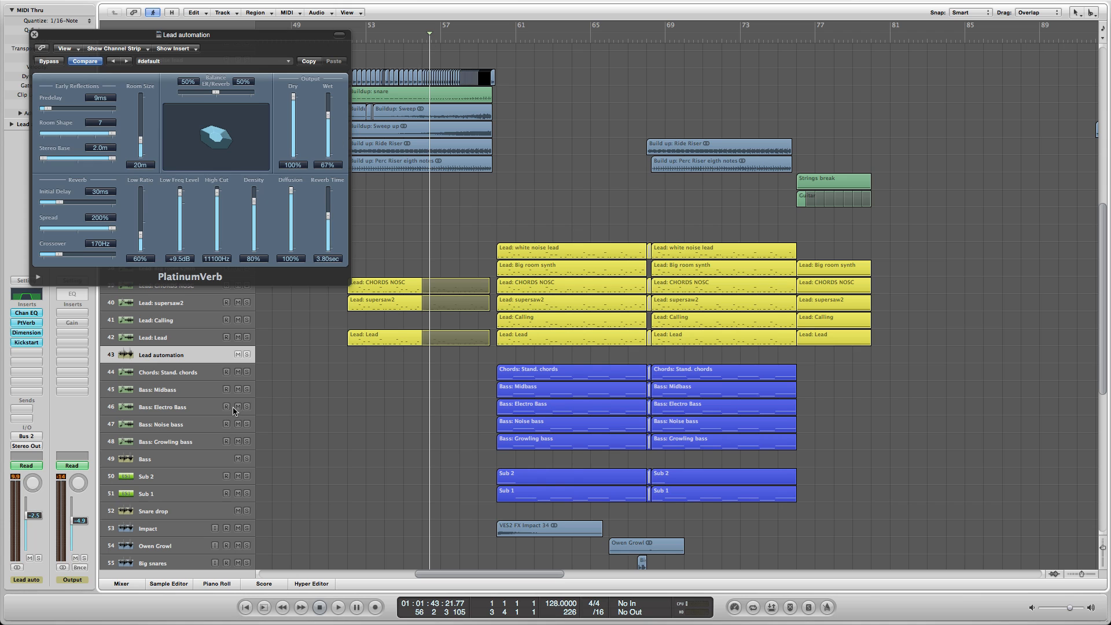
left_click(247, 355)
left_click_drag(304, 35, 668, 151)
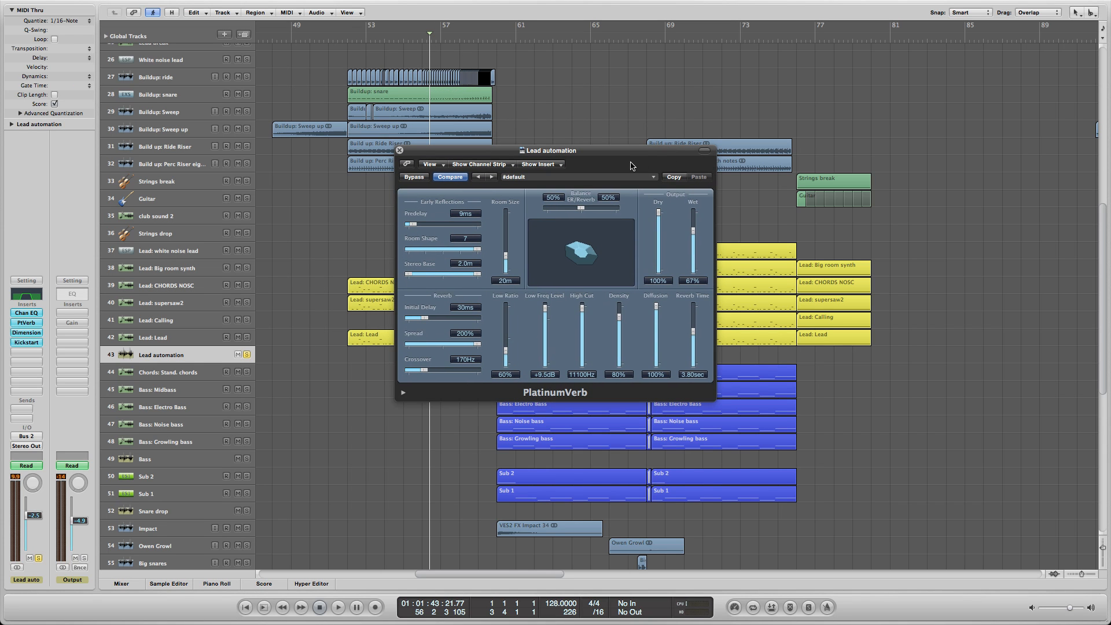
key("space")
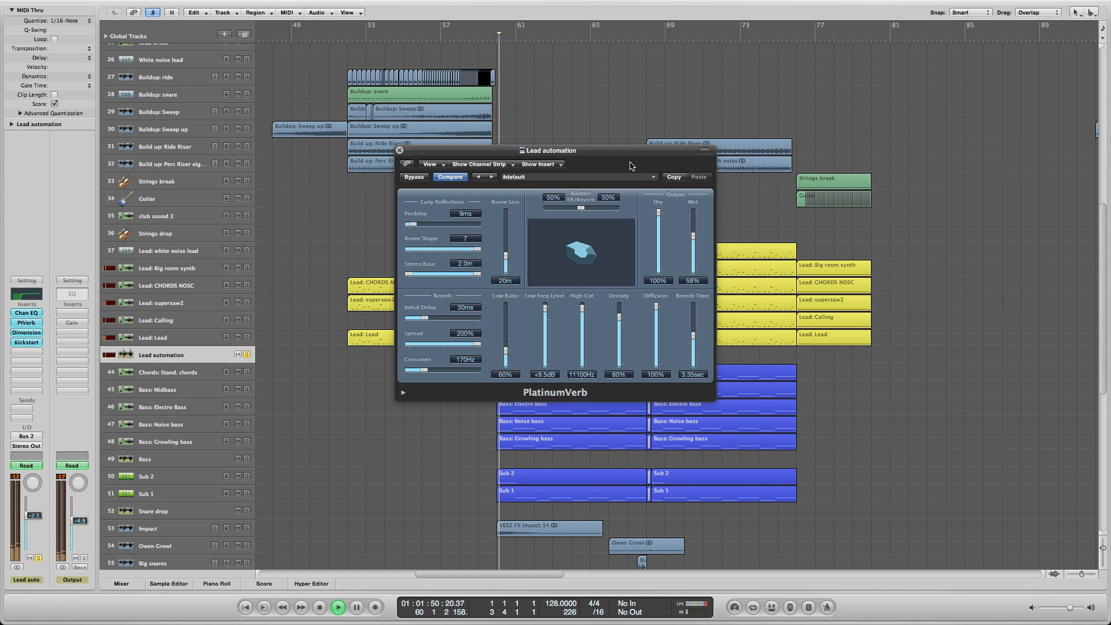
key("space")
left_click(400, 149)
Open the Dimension Expander on the Lead automation track, move its window over the arrangement and place the playhead just before bar 60
scroll(321, 256, "down", 5)
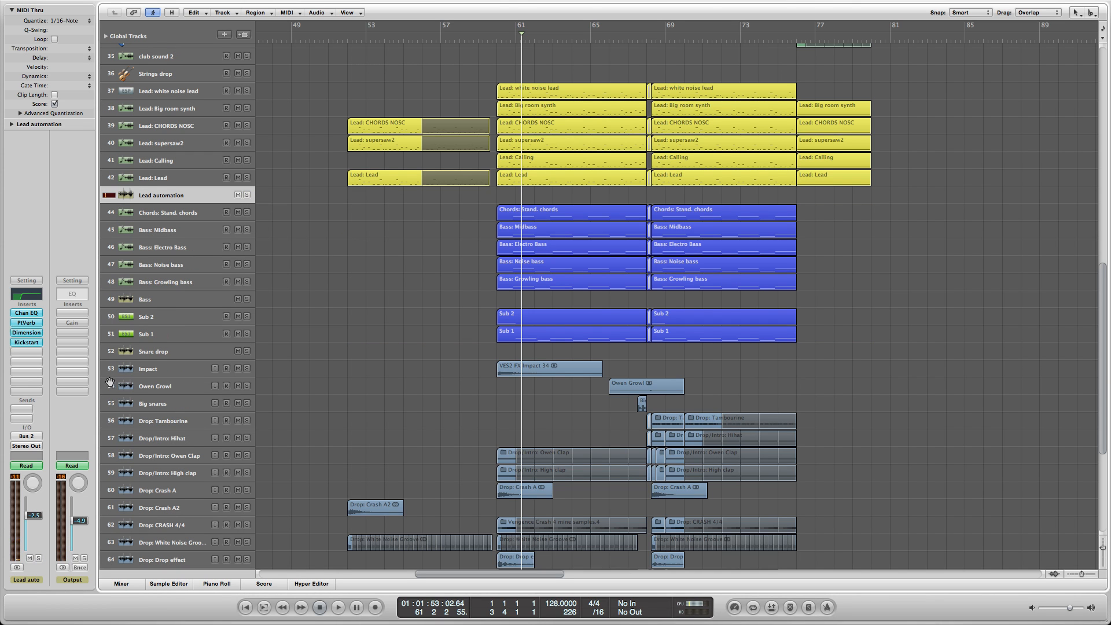
left_click(38, 333)
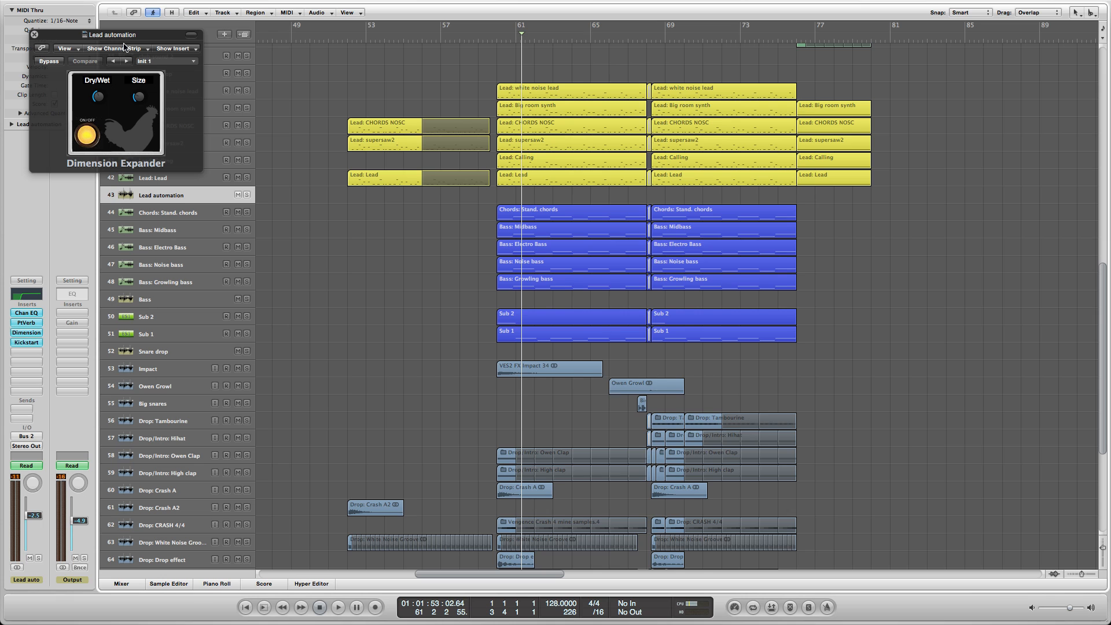
left_click_drag(132, 37, 543, 258)
scroll(470, 178, "up", 5)
scroll(470, 178, "up", 3)
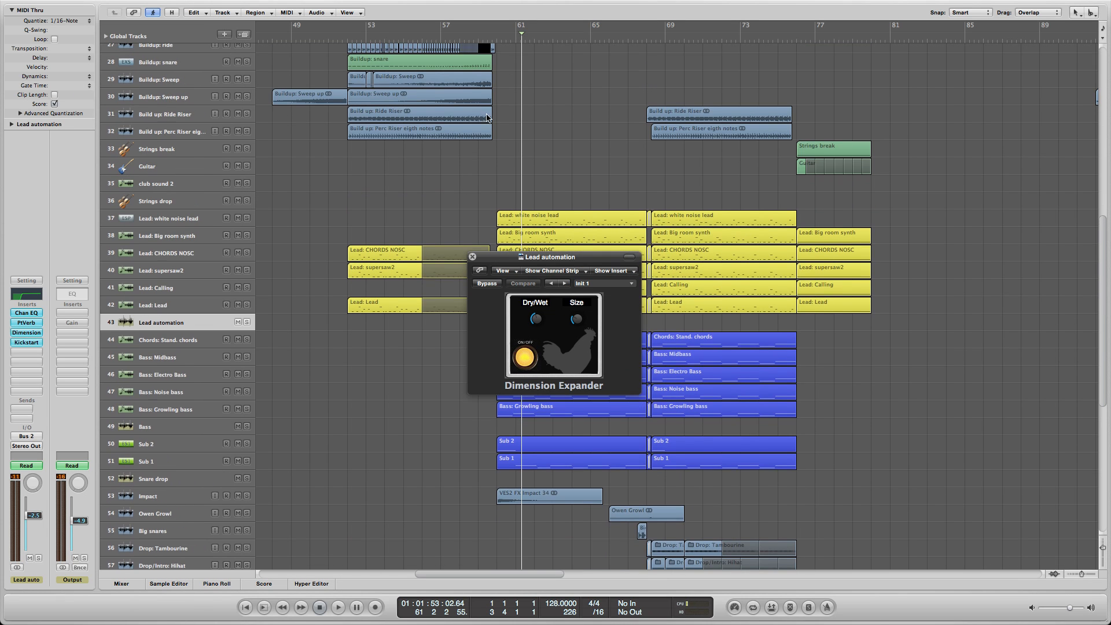
left_click(496, 32)
mouse_move(496, 51)
left_mouse_down()
mouse_move(494, 65)
mouse_move(495, 53)
left_mouse_up()
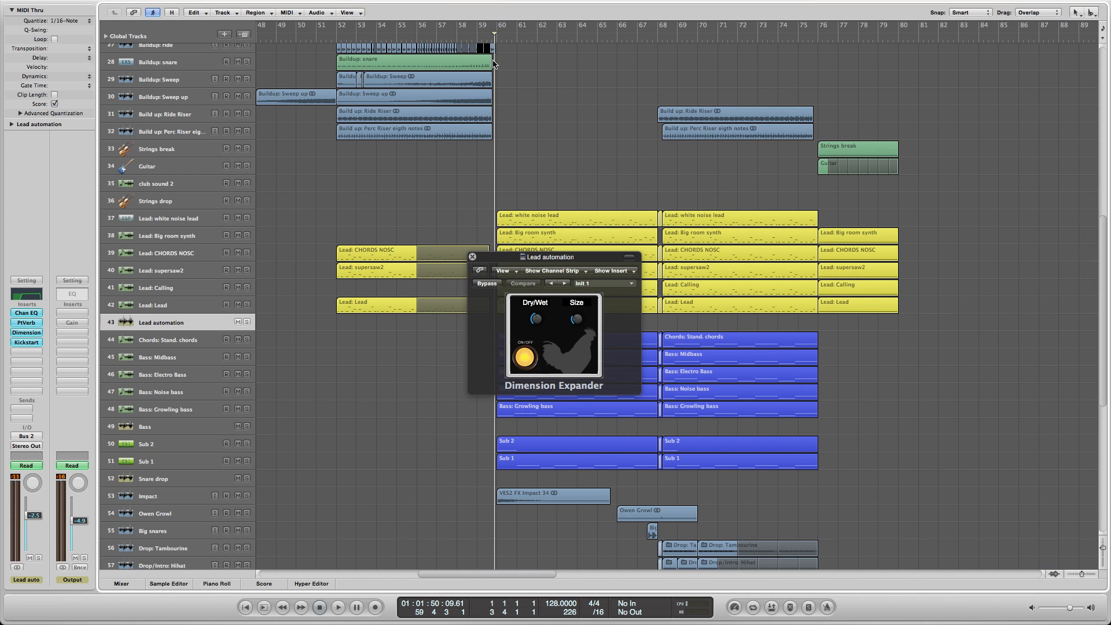
left_click(519, 255)
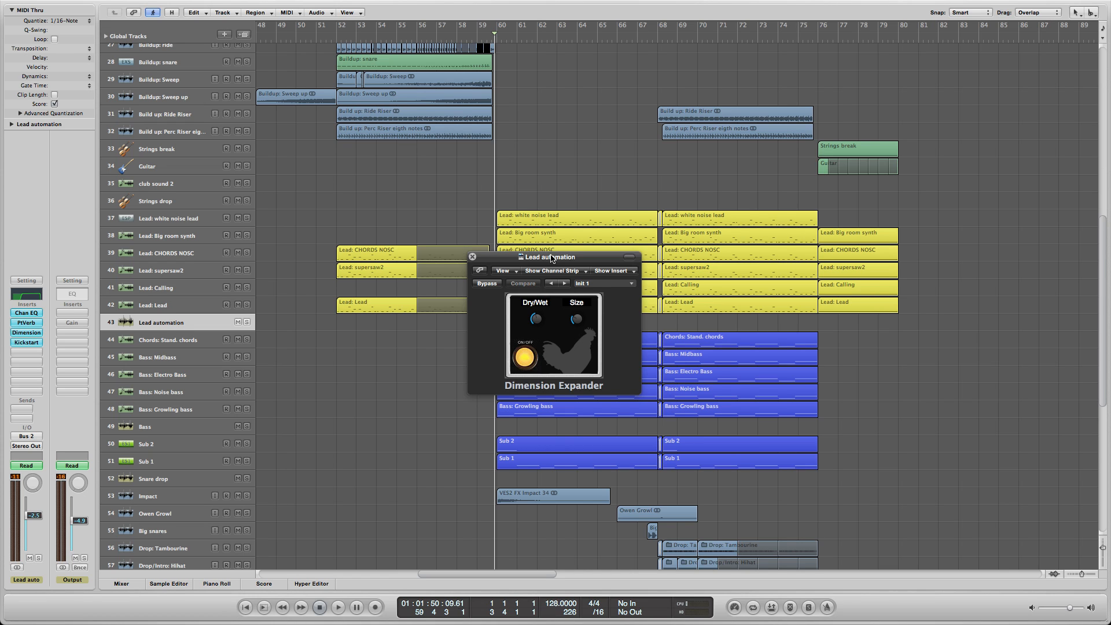
Solo the six Lead tracks from white noise lead to Lead and move the Dimension Expander window clear of their regions
scroll(556, 232, "up", 9)
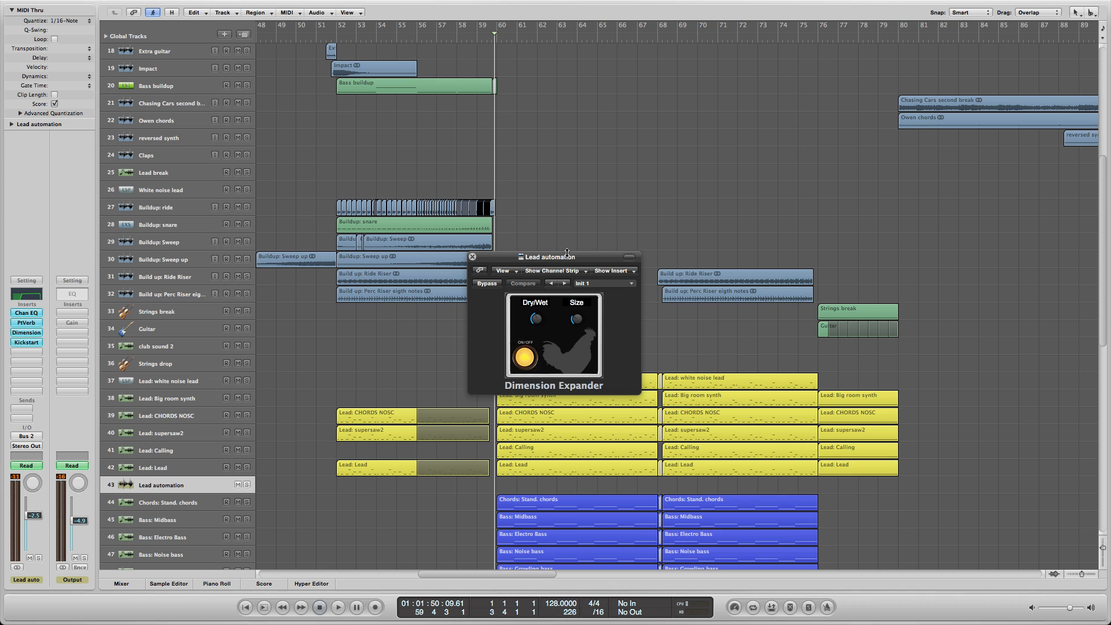
scroll(246, 313, "down", 7)
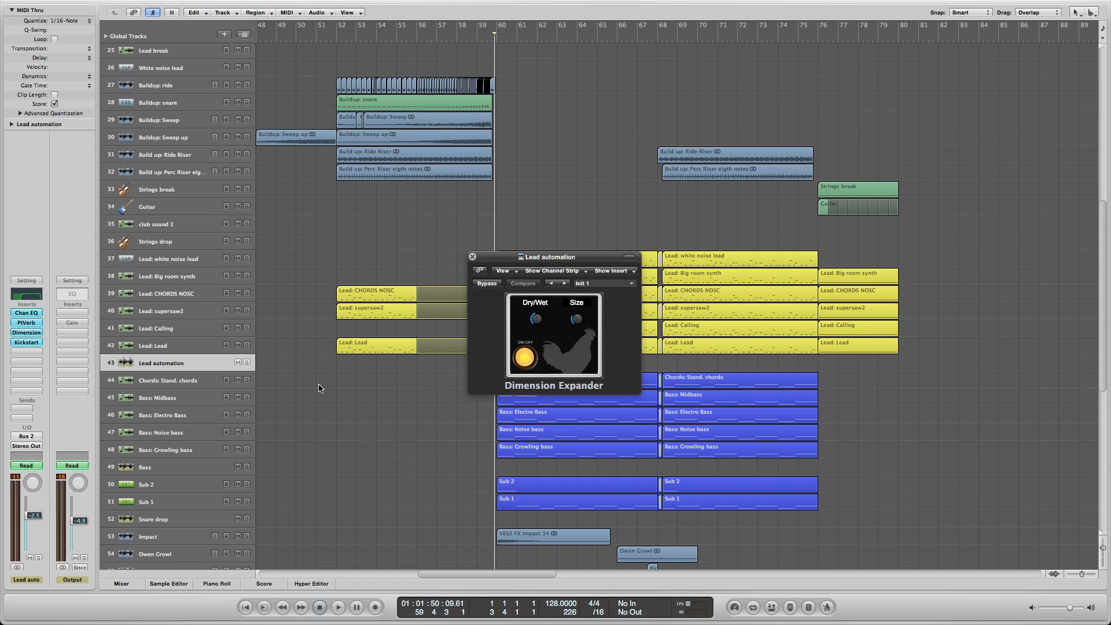
left_click_drag(512, 257, 561, 307)
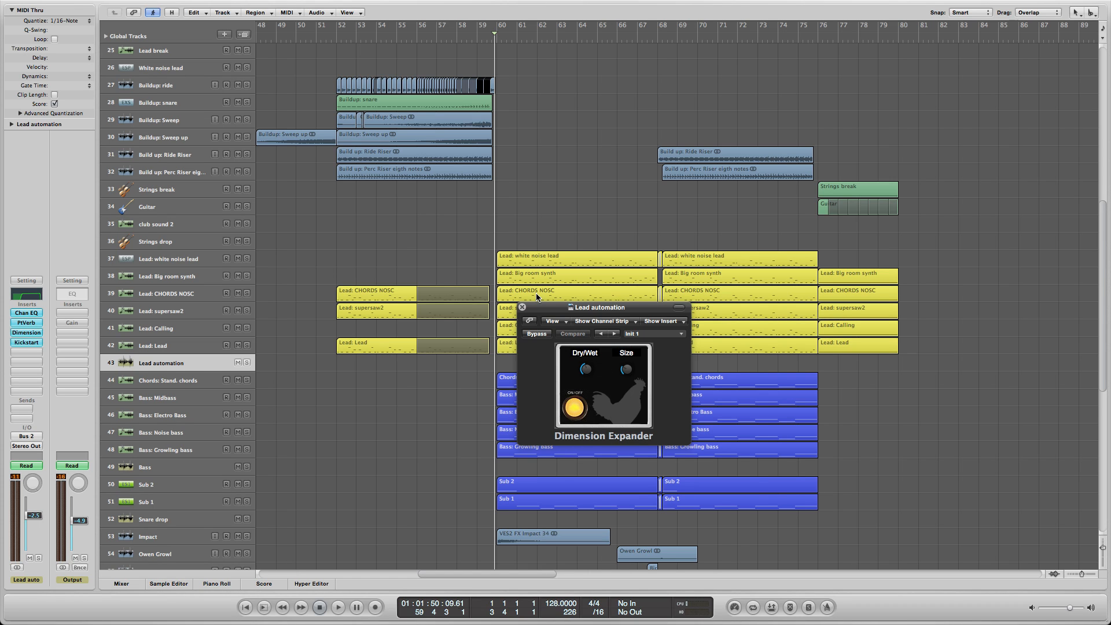
left_click(169, 258)
left_click_drag(249, 259, 247, 345)
left_click(577, 309)
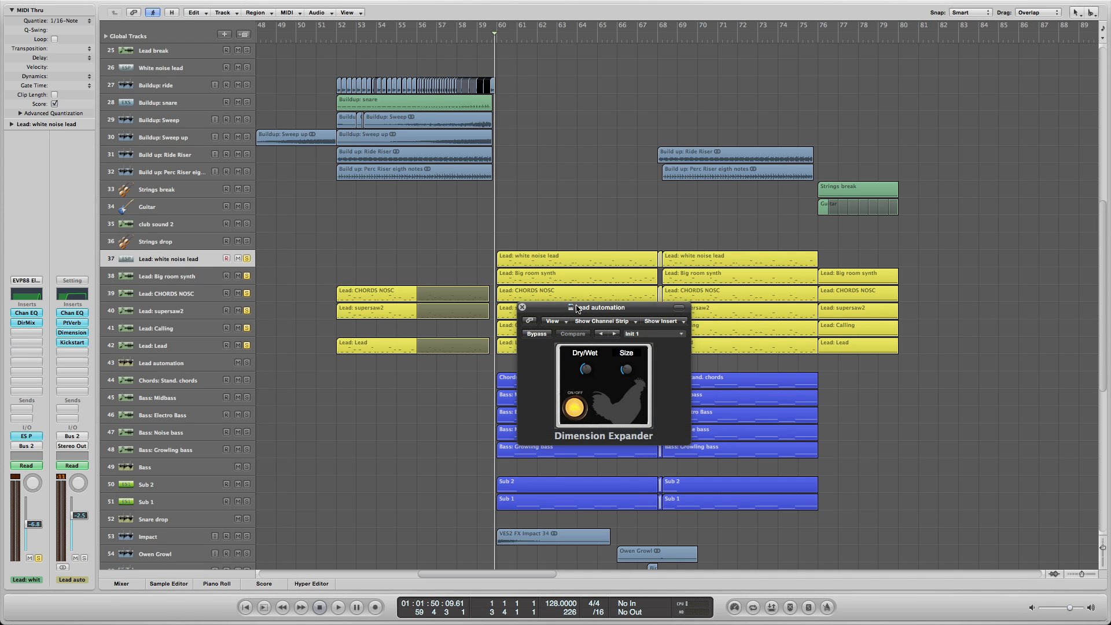
left_click_drag(577, 309, 472, 368)
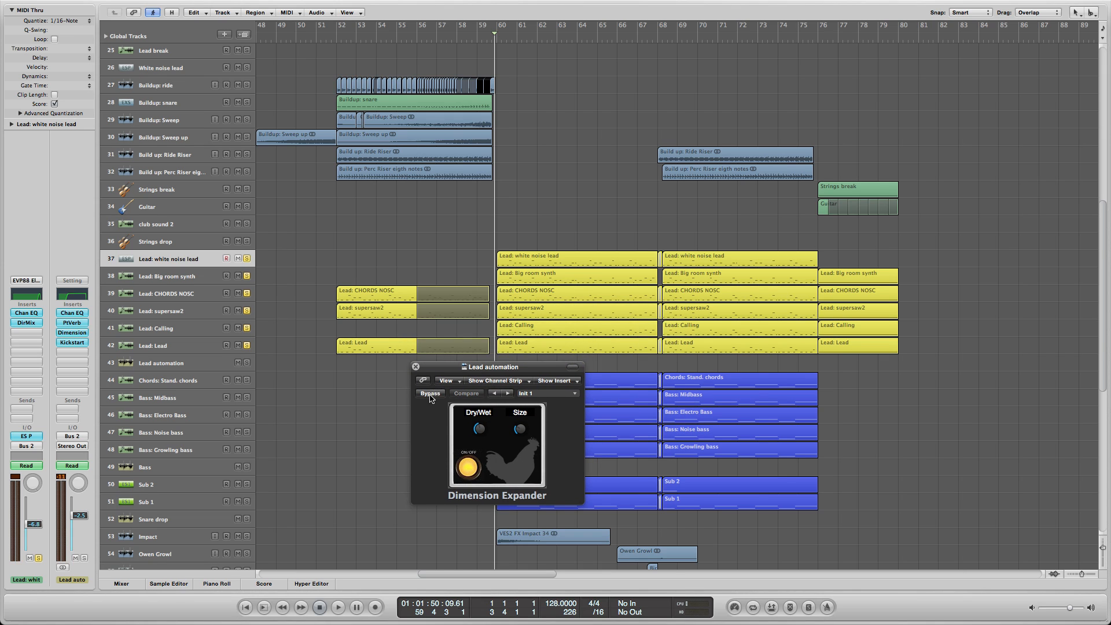
Play the soloed leads from just before bar 60 while toggling the Dimension Expander's bypass, close the plug-in and unsolo the leads
left_click(430, 394)
key("space")
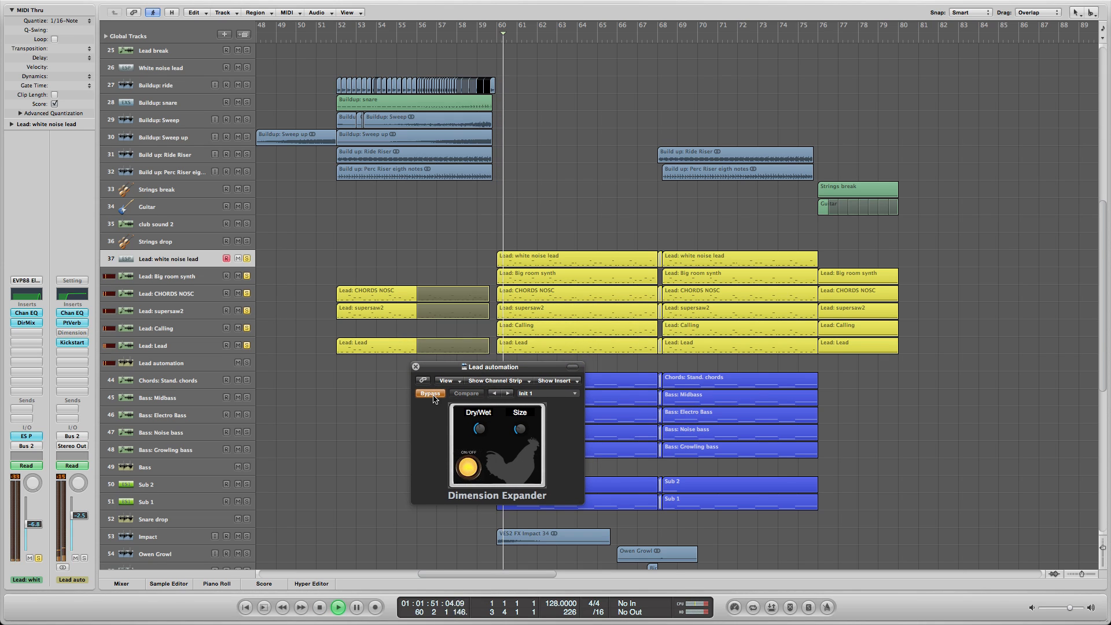
left_click(433, 395)
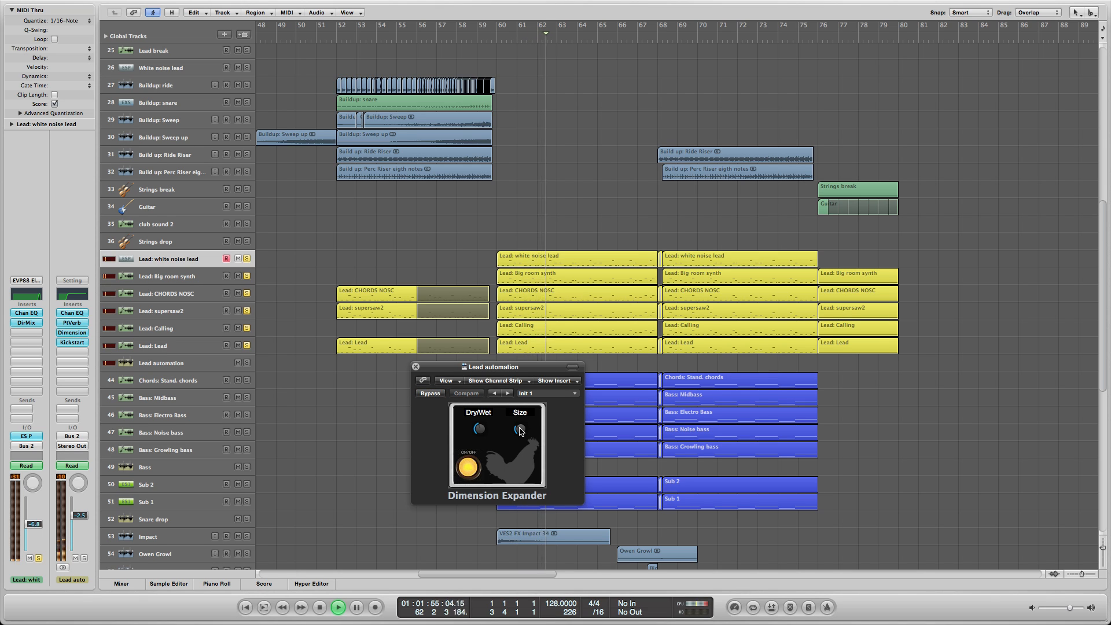
left_click(436, 396)
key("space")
left_click(433, 394)
left_click(415, 366)
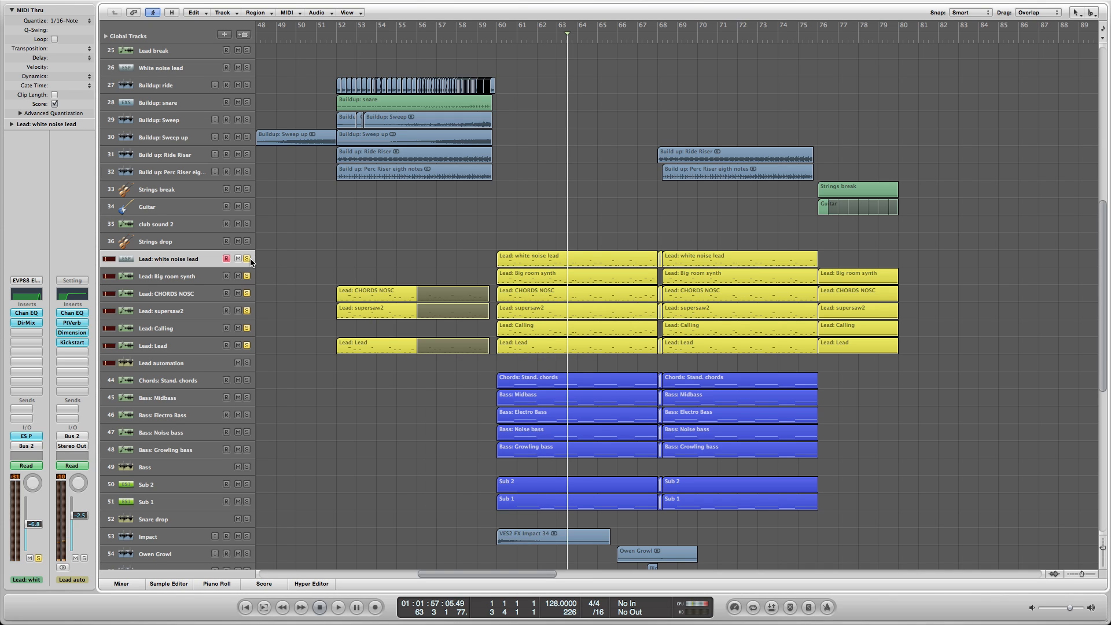
left_click_drag(247, 258, 252, 349)
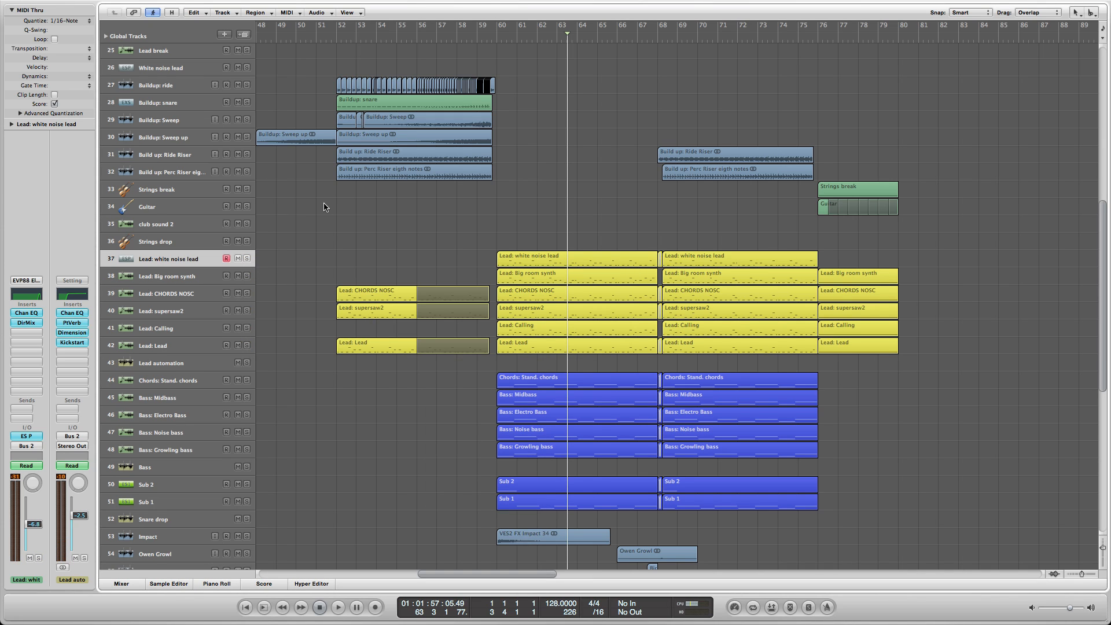
Open Kickstart on the Lead automation bus to inspect its sidechain curve and mix, place the playhead near bar 63, and close it
left_click(656, 38)
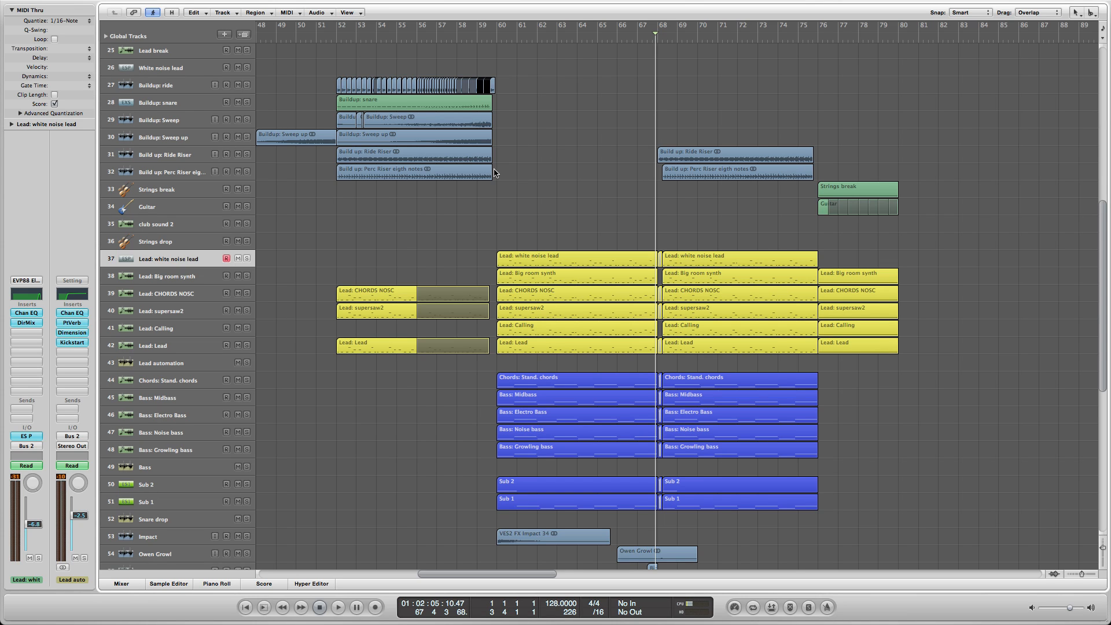
left_click(78, 342)
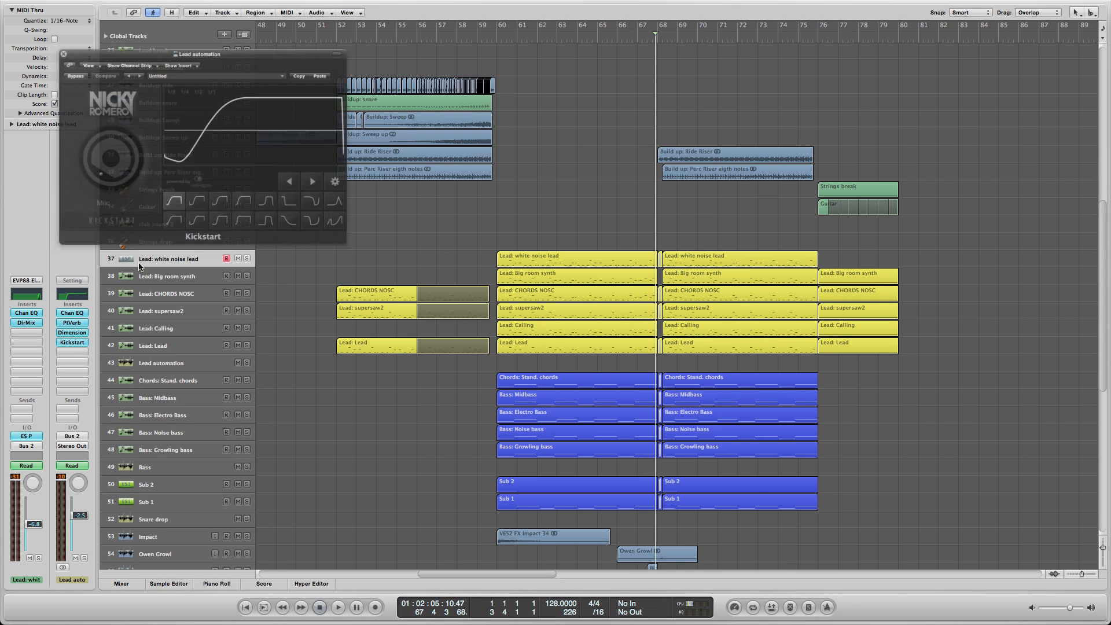
left_click_drag(277, 12, 700, 196)
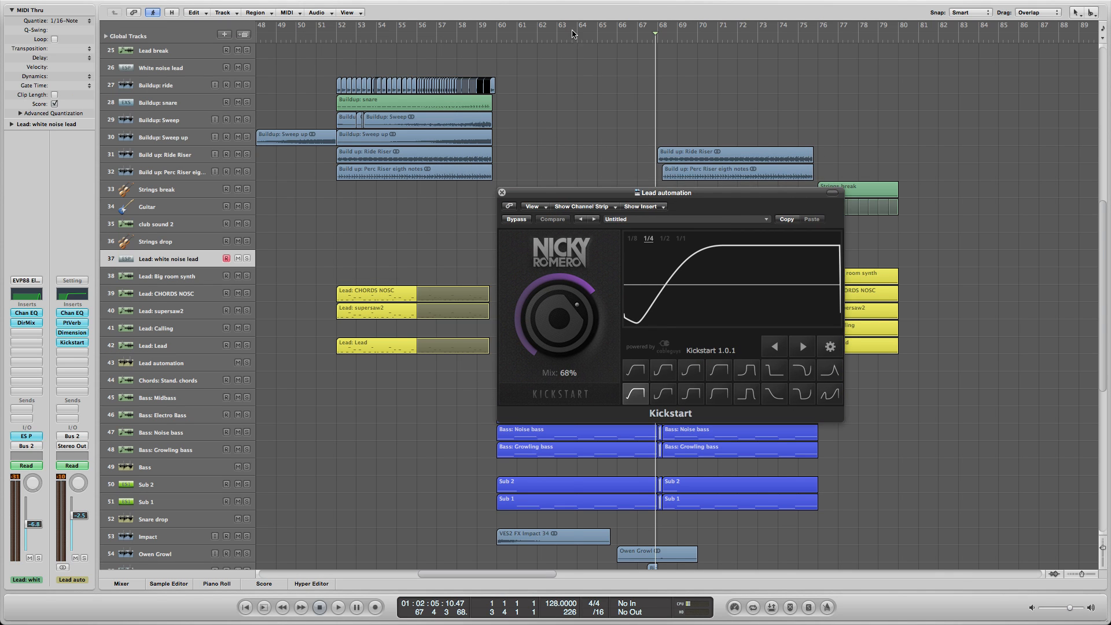
left_click(573, 35)
left_click(561, 194)
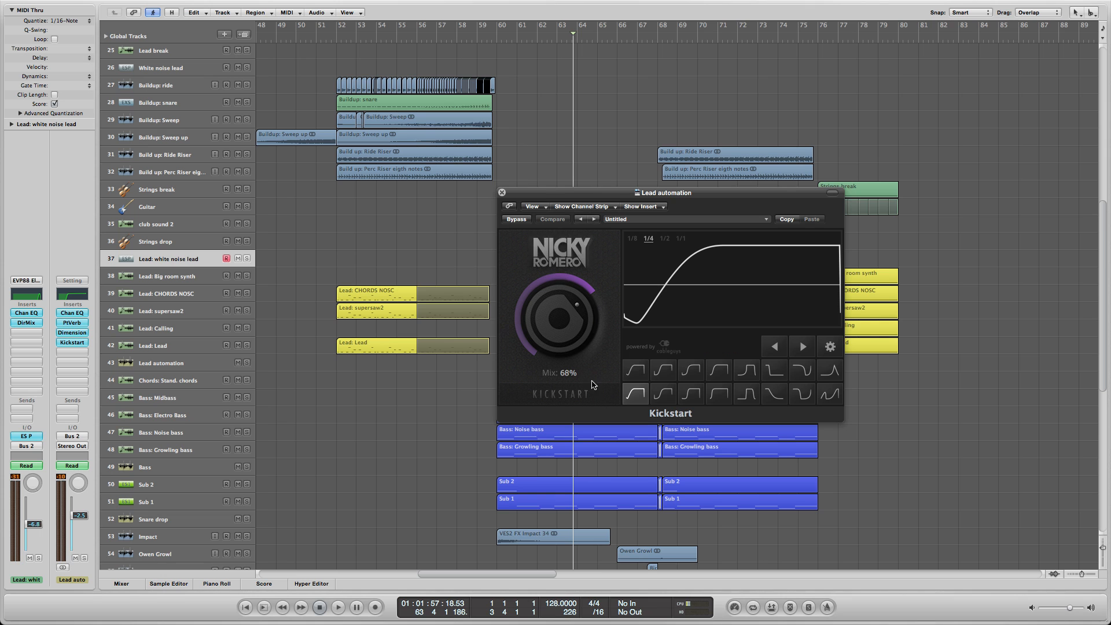
left_click(501, 193)
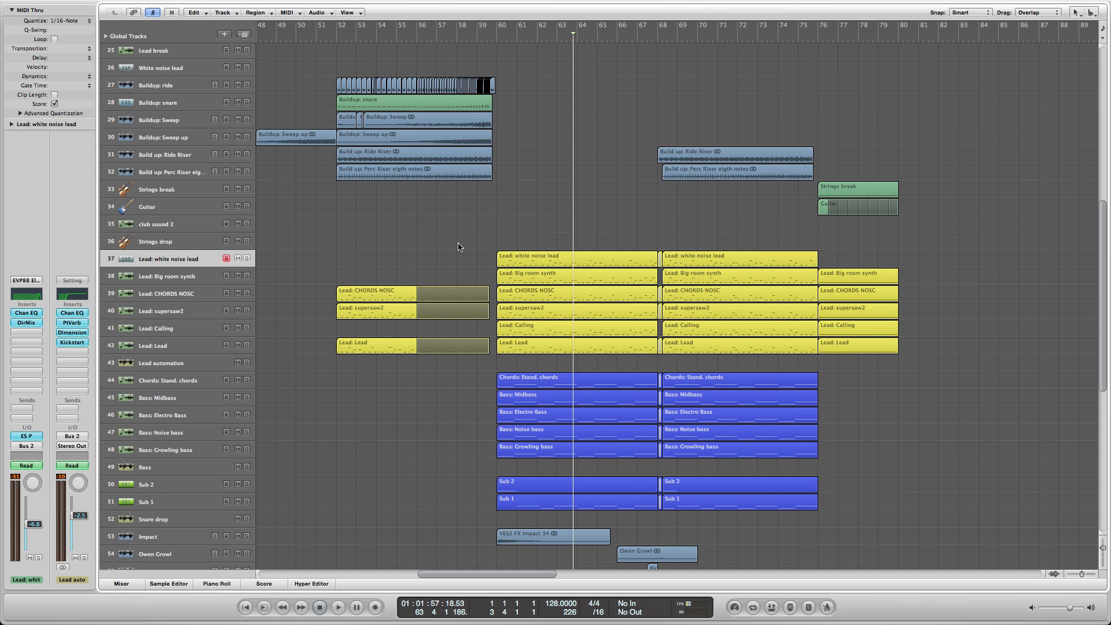
Place the playhead just past bar 67 and enlarge the timeline around the middle of the drop
scroll(460, 247, "down", 5)
scroll(460, 247, "up", 5)
scroll(459, 248, "down", 7)
scroll(459, 248, "up", 7)
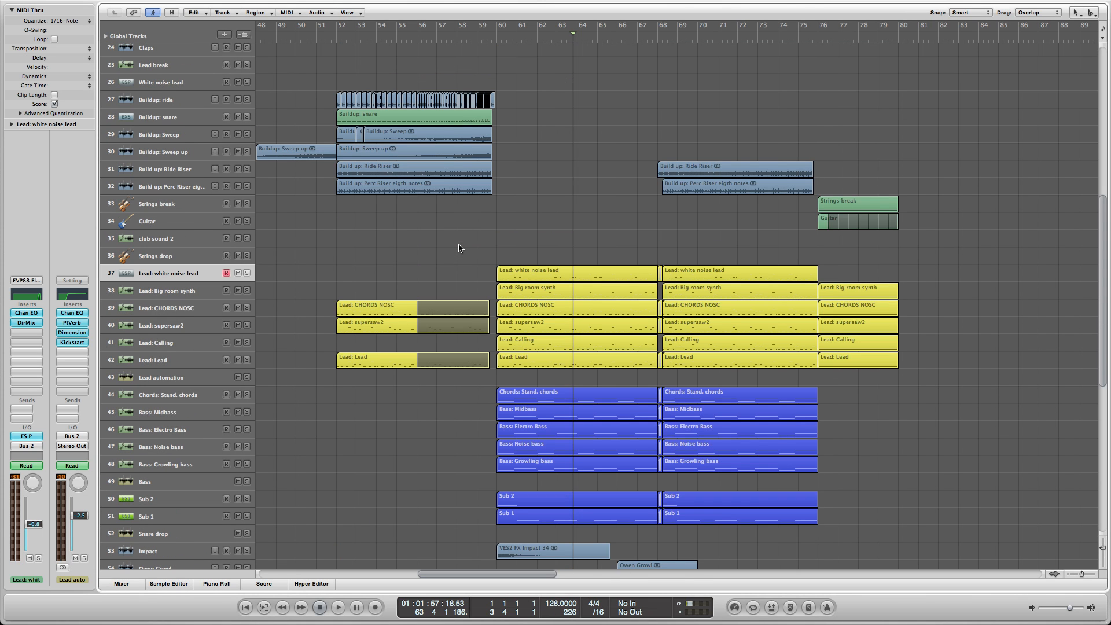
scroll(560, 219, "up", 8)
scroll(563, 220, "down", 14)
scroll(644, 131, "down", 3)
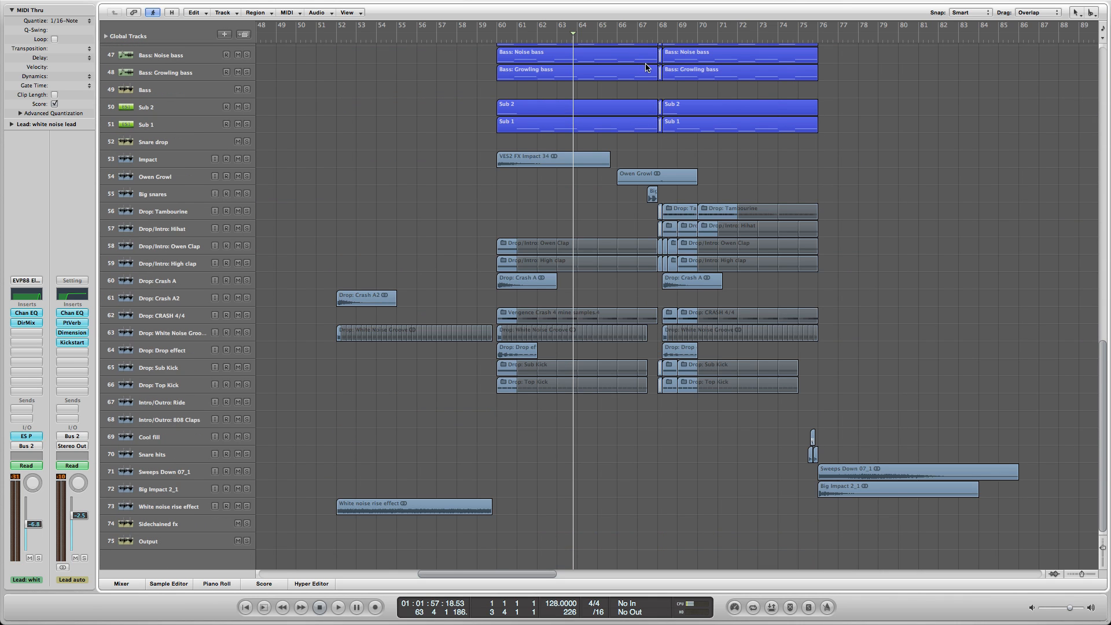
left_click(646, 41)
key("ctrl+Right")
key("ctrl+Right")
key("ctrl+Right")
key("ctrl+Right")
key("ctrl+Right")
key("ctrl+Right")
scroll(529, 193, "up", 3)
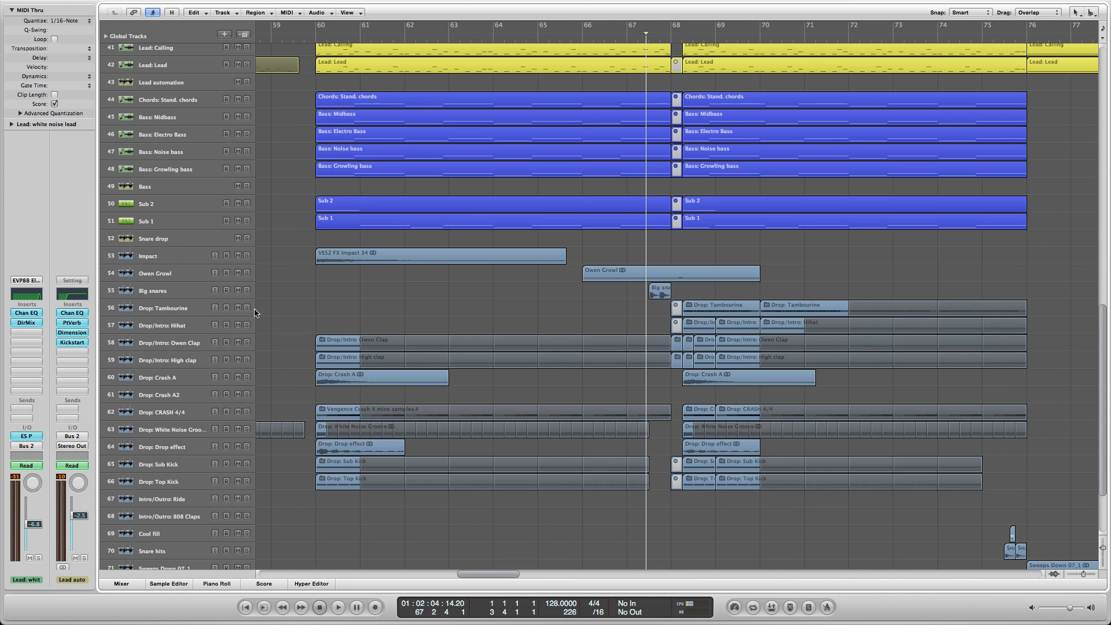
Select the Owen Growl track, enlarge the track height, audition it soloed from just past bar 67, and unsolo it
left_click(155, 276)
left_click(410, 295)
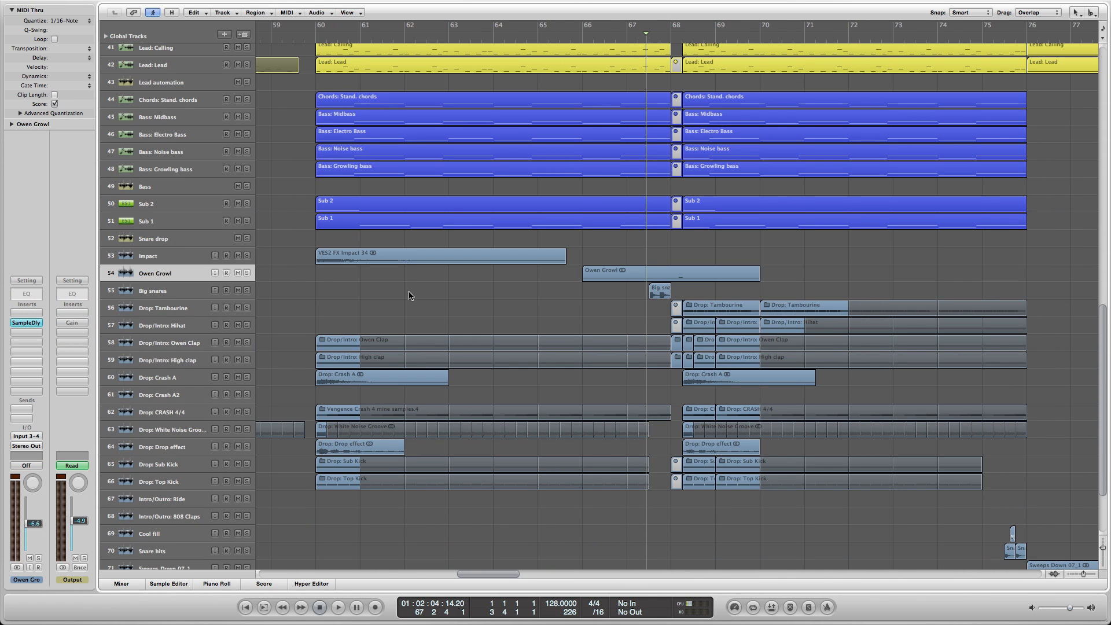
left_click(1102, 549)
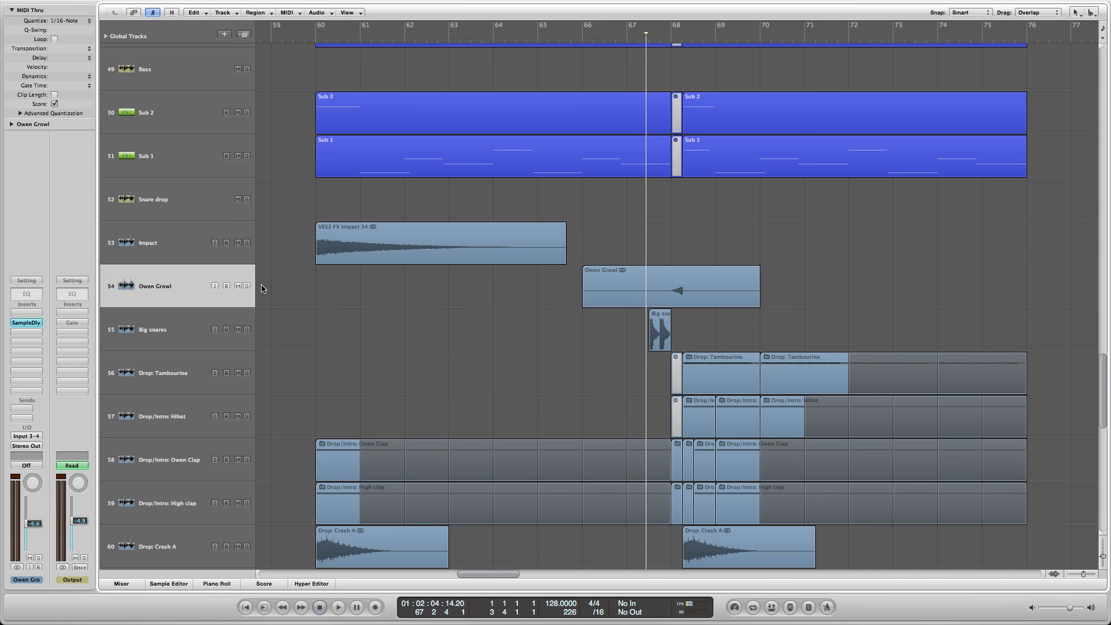
key("space")
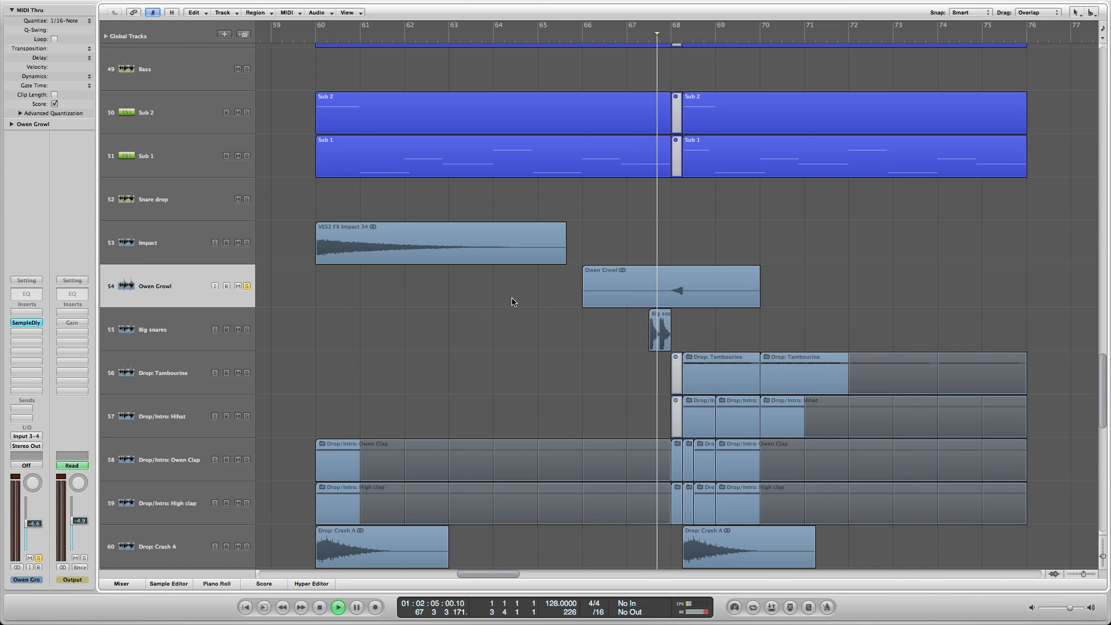
key("space")
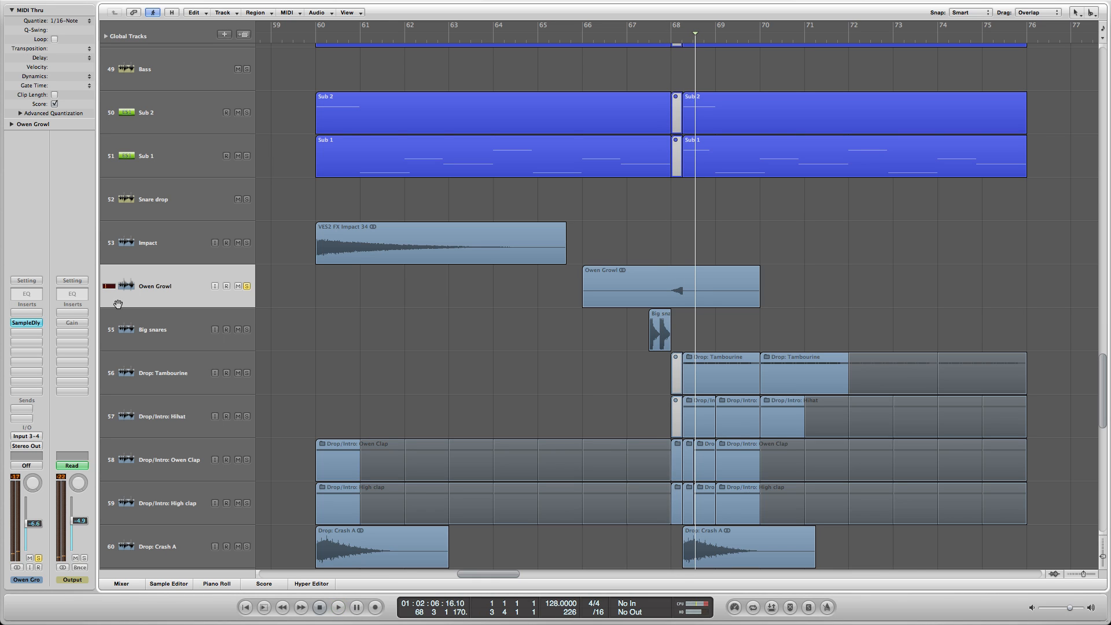
left_click(247, 286)
scroll(358, 271, "down", 3)
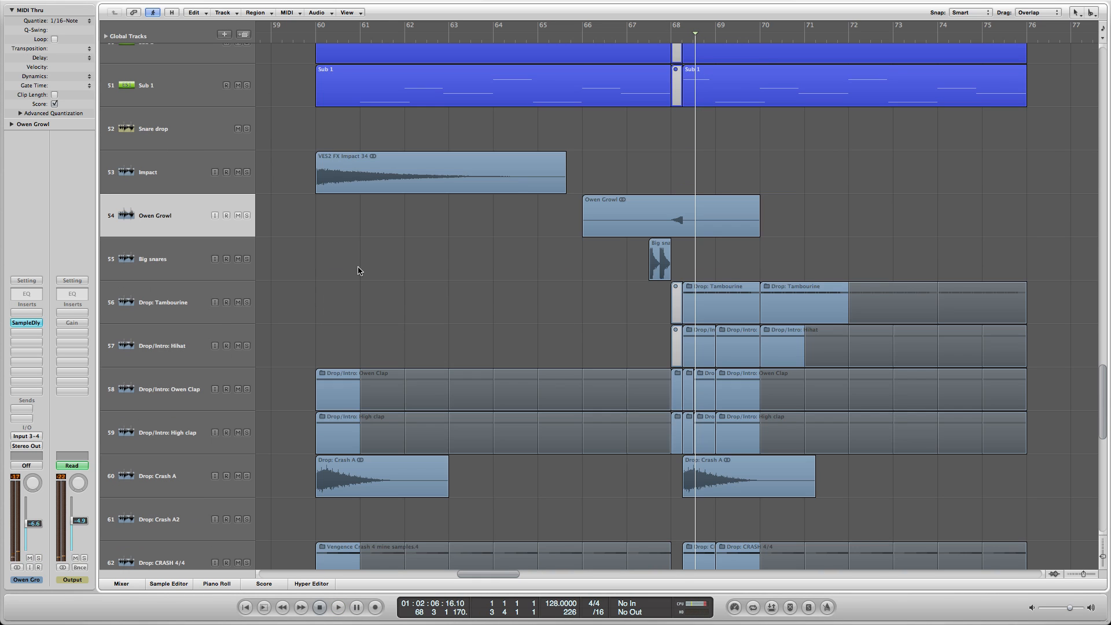
Place the playhead just before bar 66, at the start of the Owen Growl region, and look over the bass tracks above it
left_click(632, 36)
scroll(705, 164, "up", 4)
left_click_drag(677, 223, 765, 308)
left_click(765, 307)
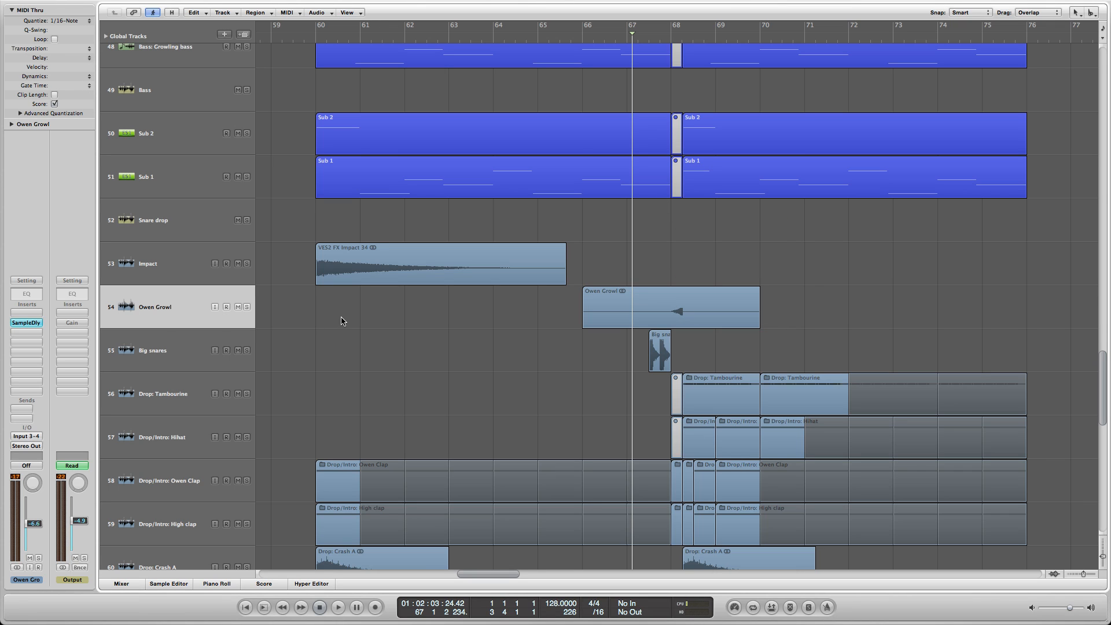
left_click(580, 38)
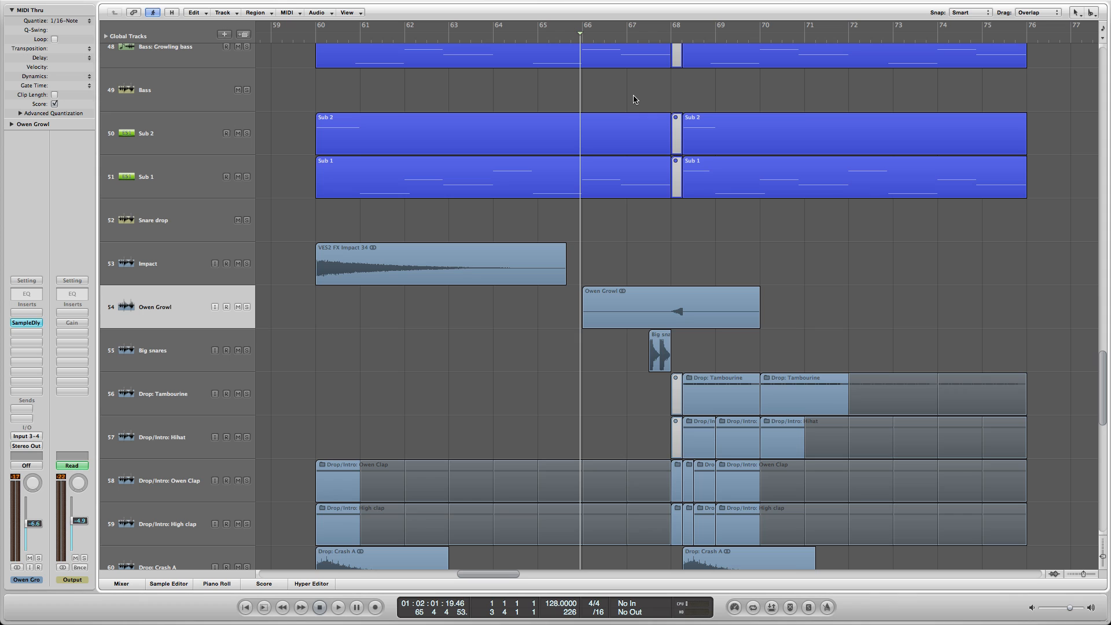
scroll(661, 123, "up", 1)
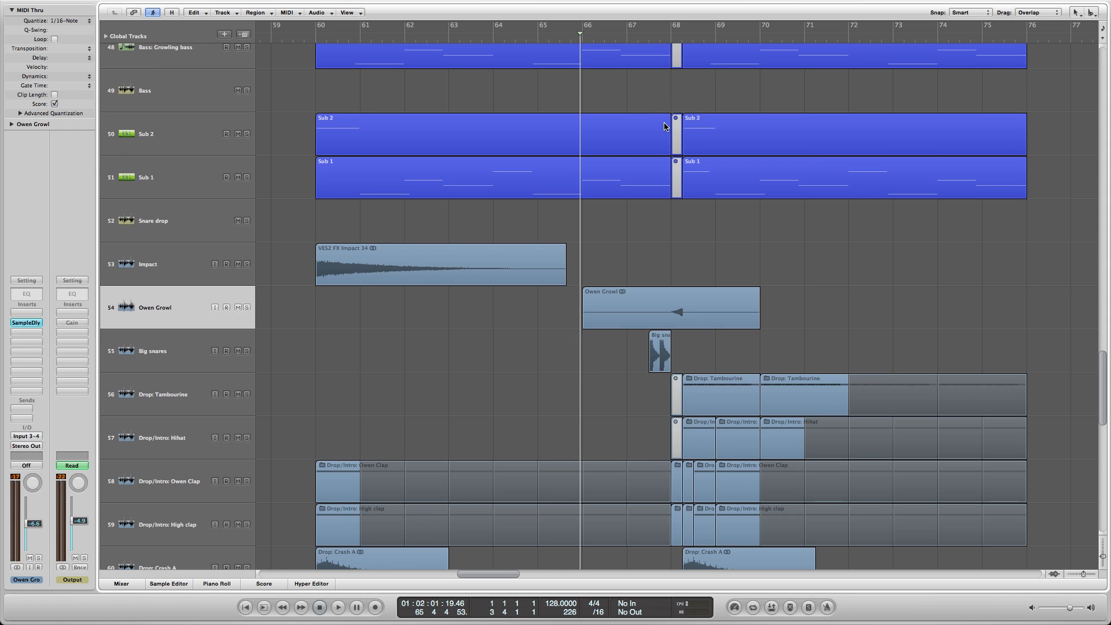
scroll(436, 185, "up", 3)
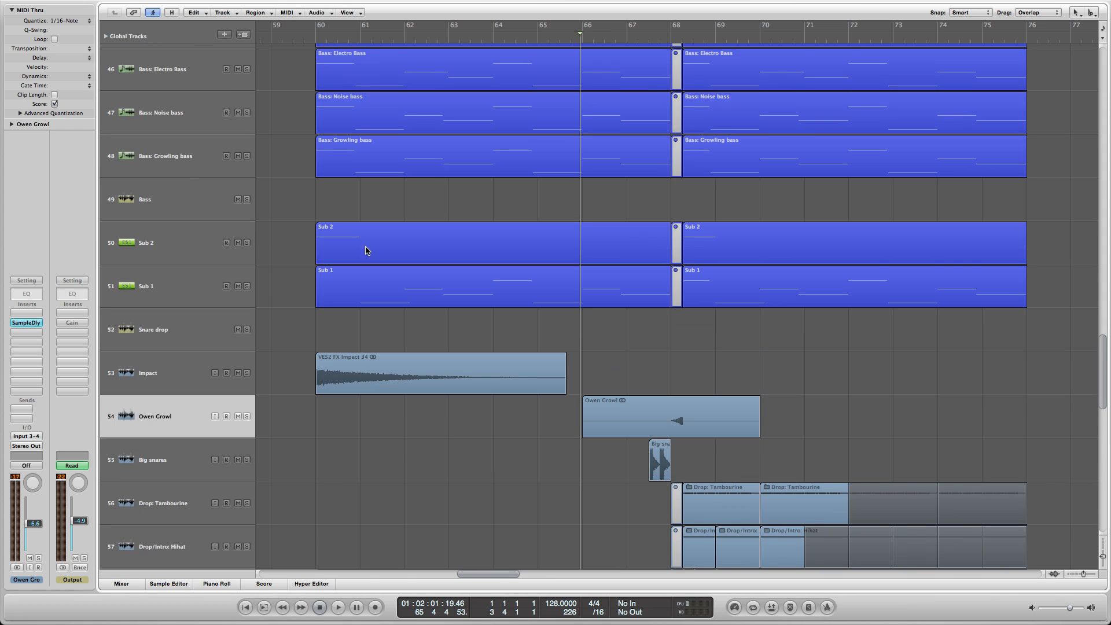
scroll(341, 316, "down", 1)
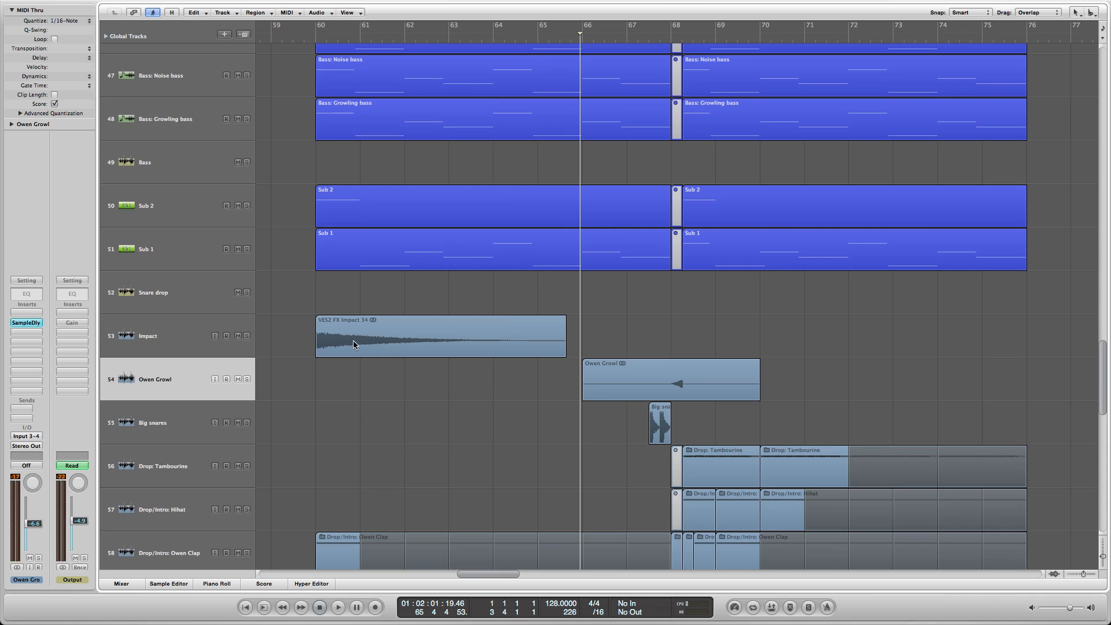
Check the Sample Delay on the Owen Growl track, close it, and play the full mix from just before bar 66 past bar 68
left_click(25, 325)
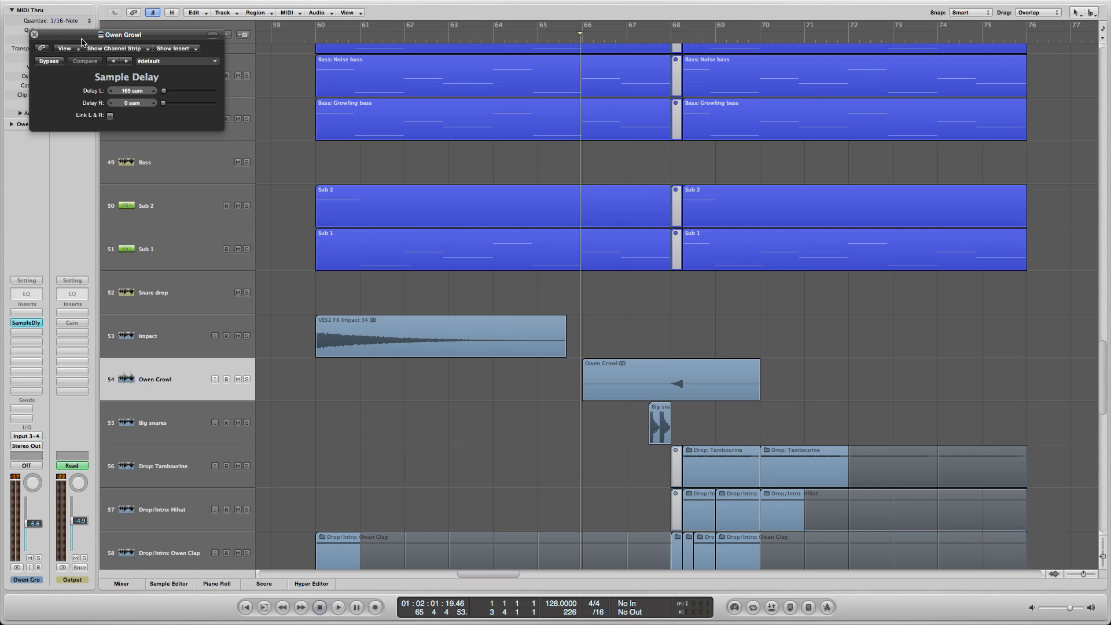
left_click(34, 33)
key("space")
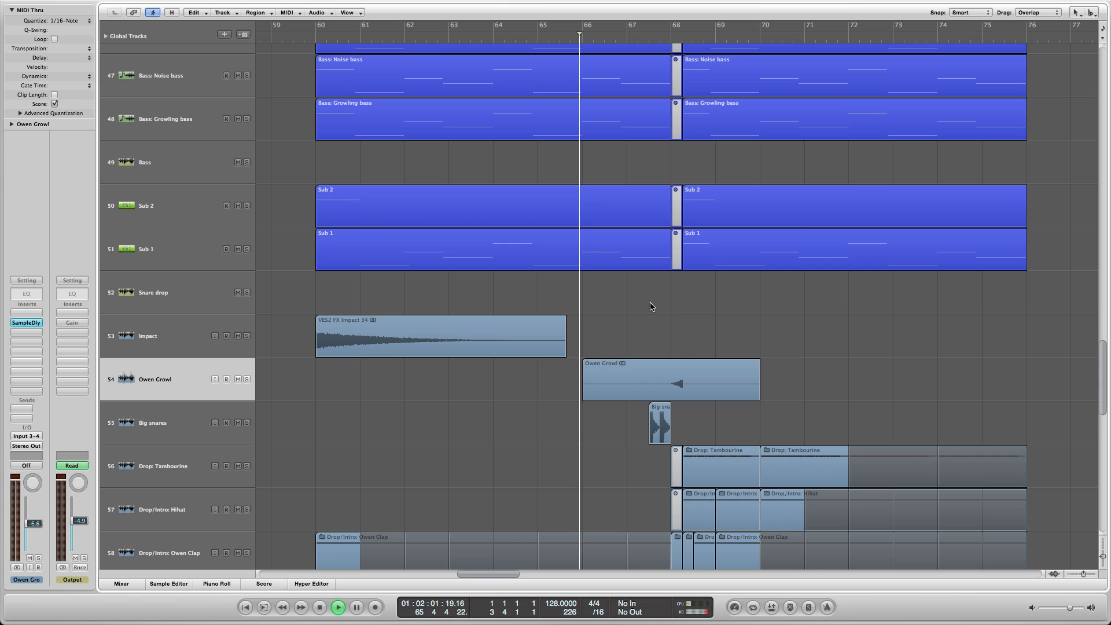
scroll(651, 310, "down", 2)
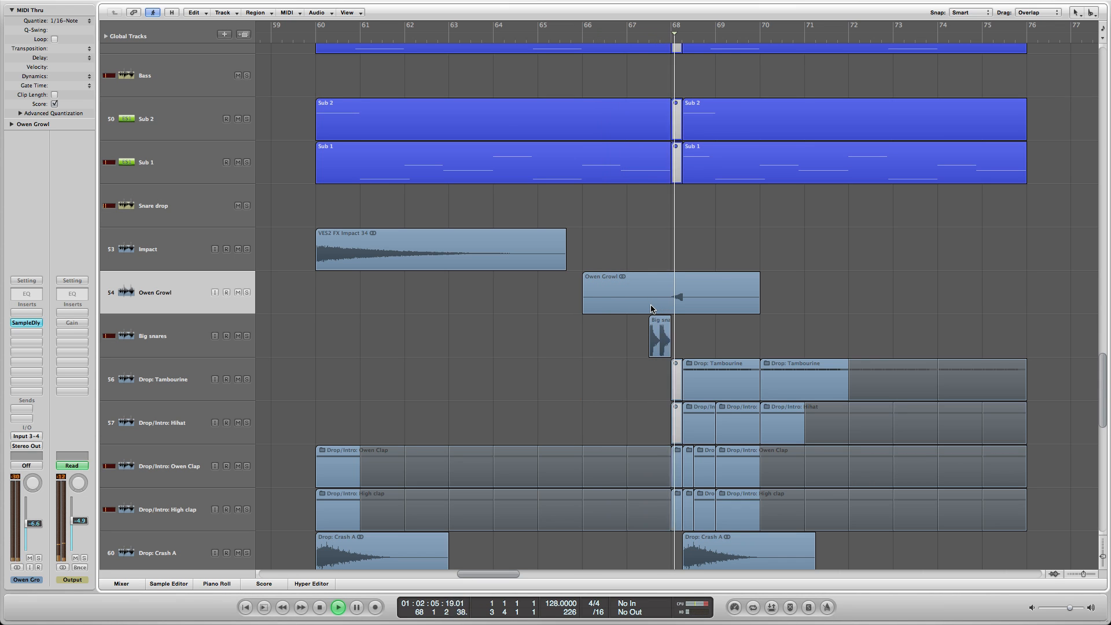
key("space")
Show the whole arrangement, place the playhead just before Marker 2 in bar 111, and enlarge the timeline around the second drop
left_click_drag(1103, 556, 1103, 534)
left_click_drag(1083, 573, 1072, 573)
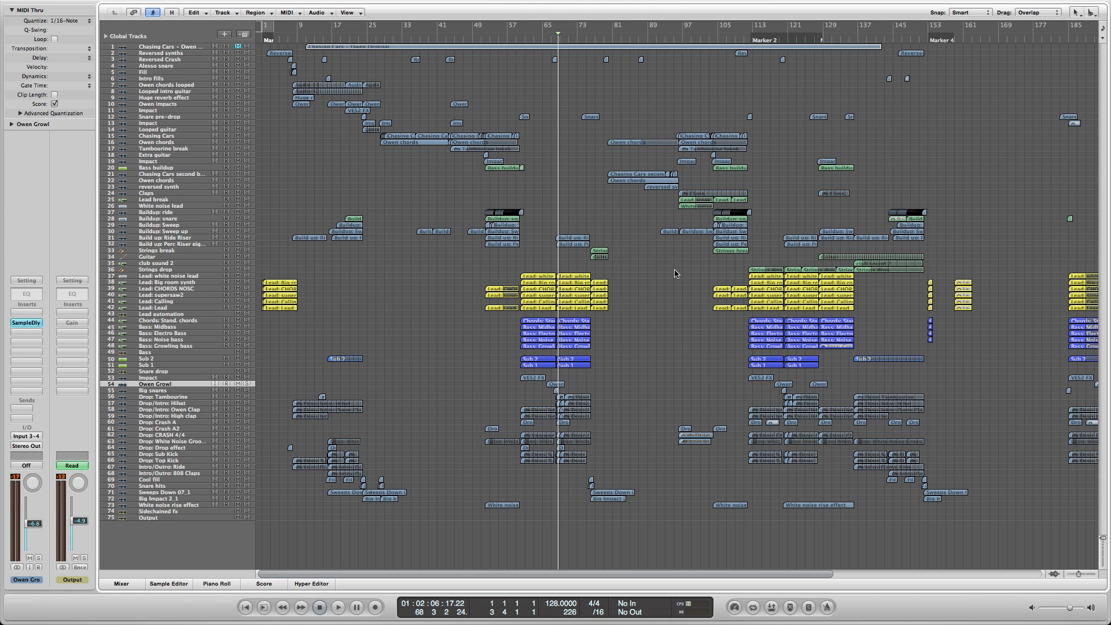
left_click(746, 39)
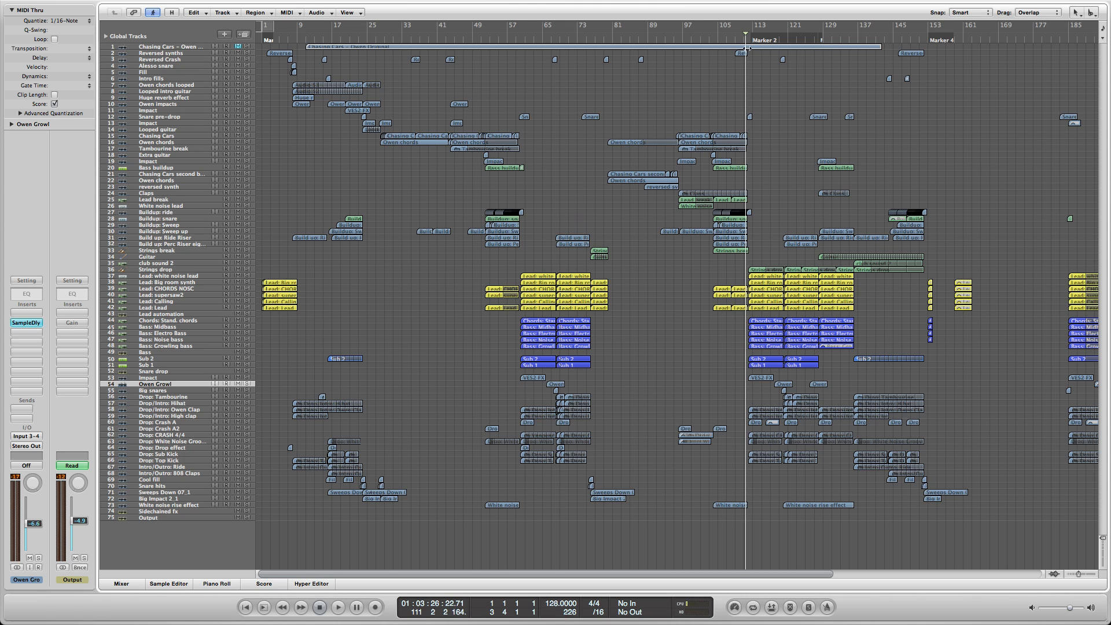
key("ctrl+Right")
key("ctrl+Right")
key("ctrl+Right")
key("ctrl+Right")
key("ctrl+Right")
key("ctrl+Right")
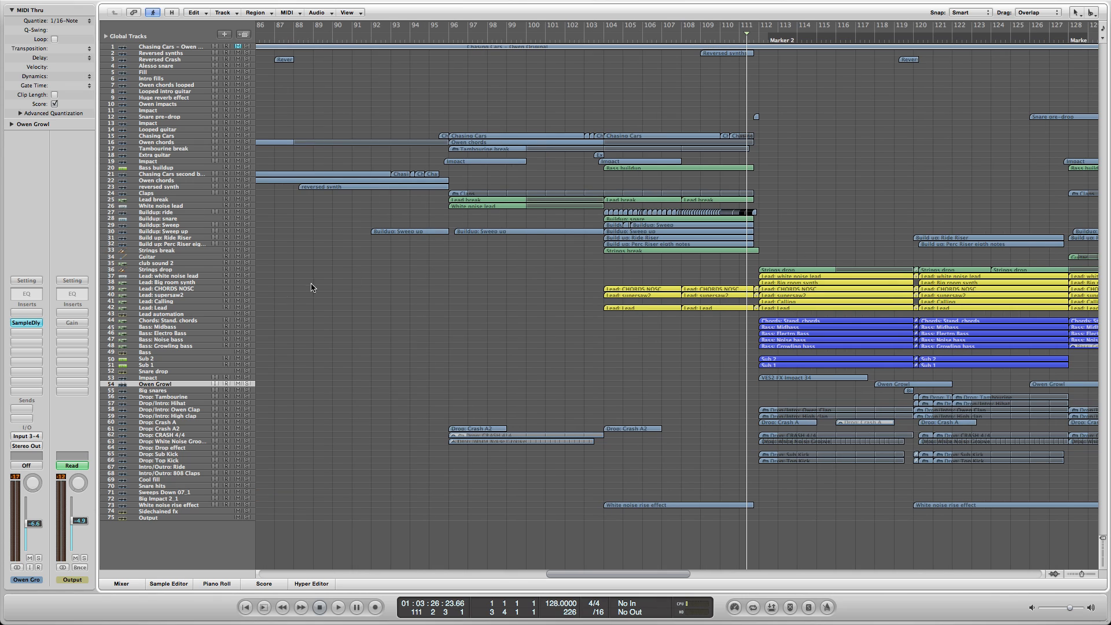
Select the Strings drop track, bring the second drop's regions into view, and place the playhead just before bar 112
left_click(189, 276)
left_click(187, 269)
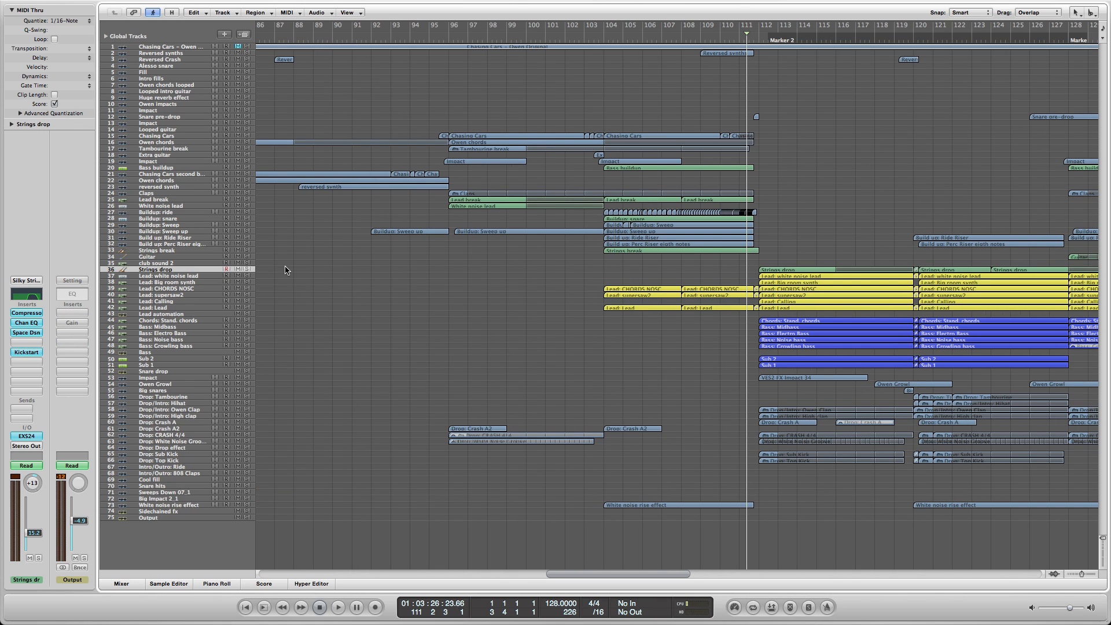
left_click_drag(654, 573, 709, 573)
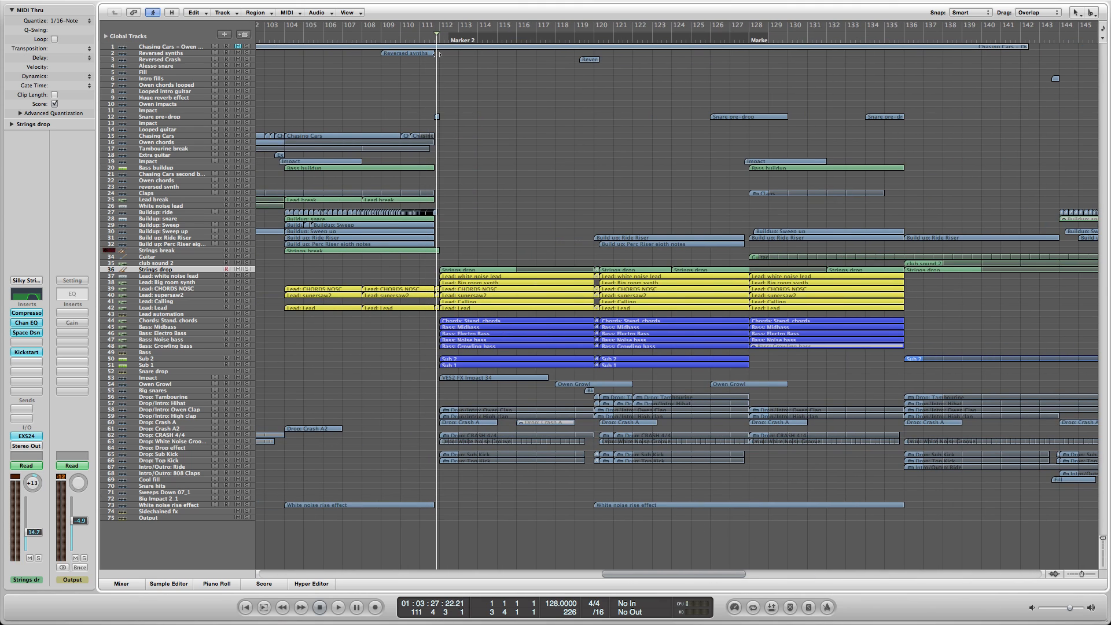
Enlarge the timeline around the second drop, solo the Strings drop track and play it from just before bar 112
key("ctrl+Right")
key("ctrl+Right")
left_click(531, 270)
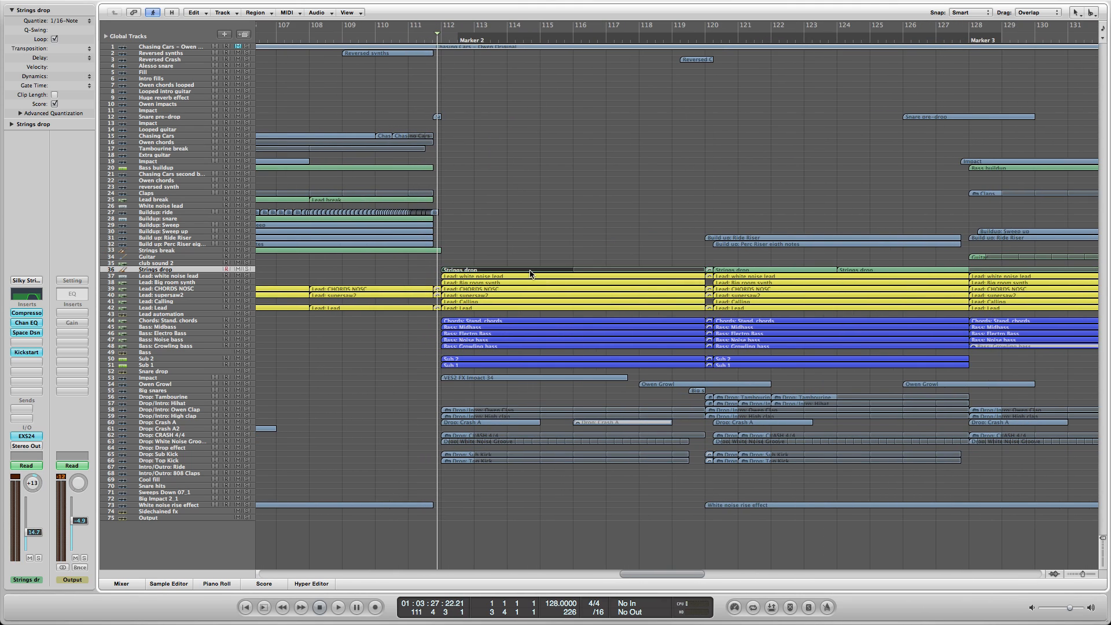
left_click(249, 270)
left_click(289, 277)
key("space")
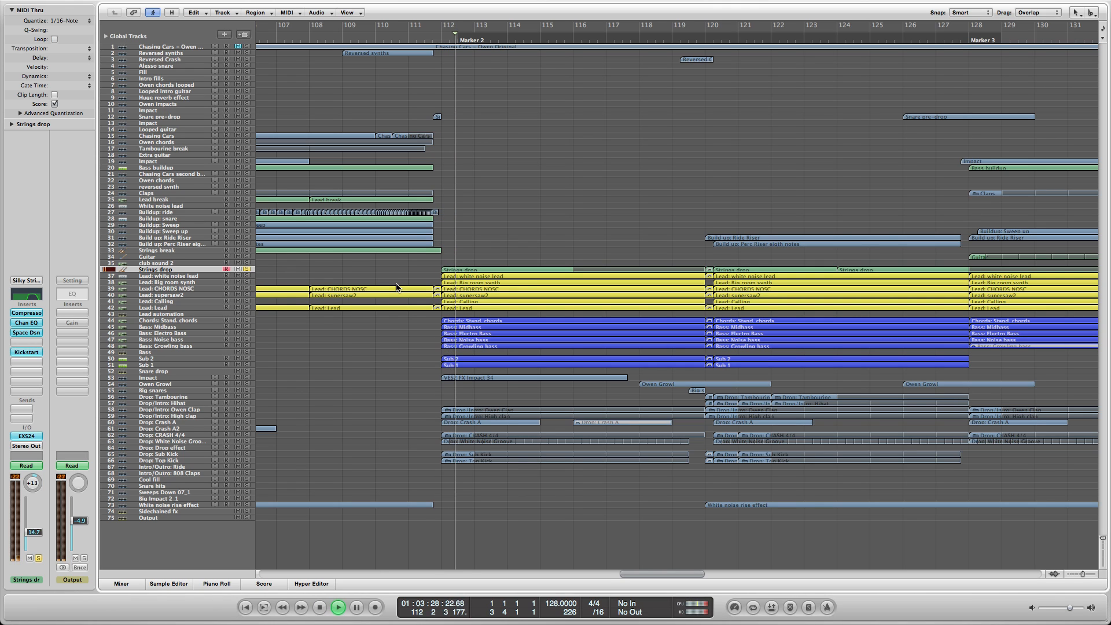
Show the notes of the Strings drop region at bar 112 in the Piano Roll, stop playback and look over the notes
double_click(524, 270)
key("space")
left_click(143, 273)
left_click_drag(187, 295, 186, 294)
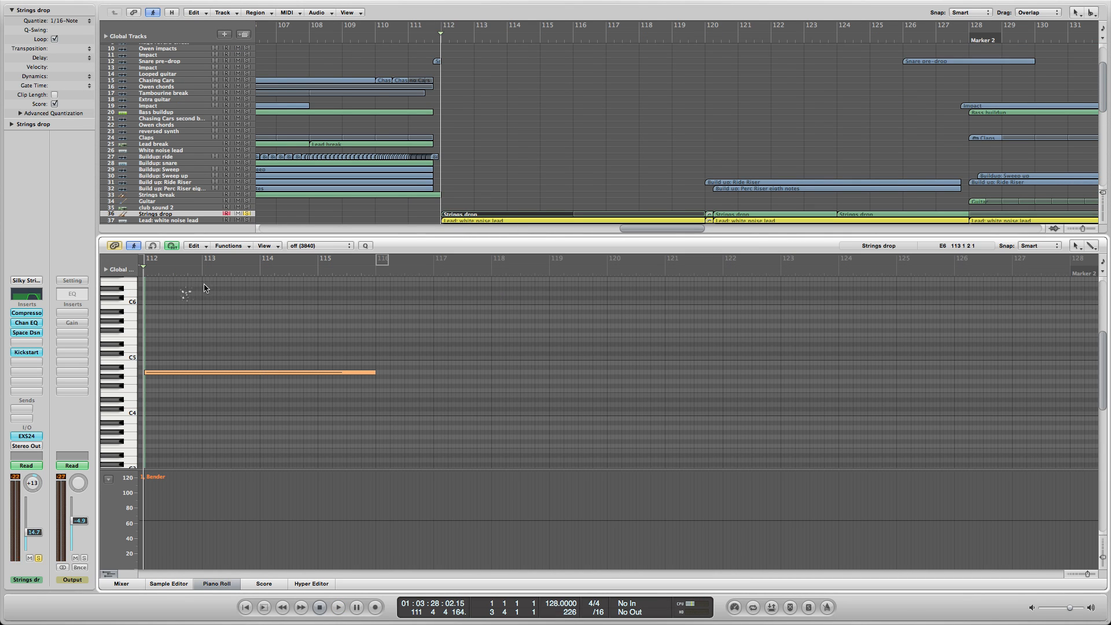
scroll(116, 370, "up", 2)
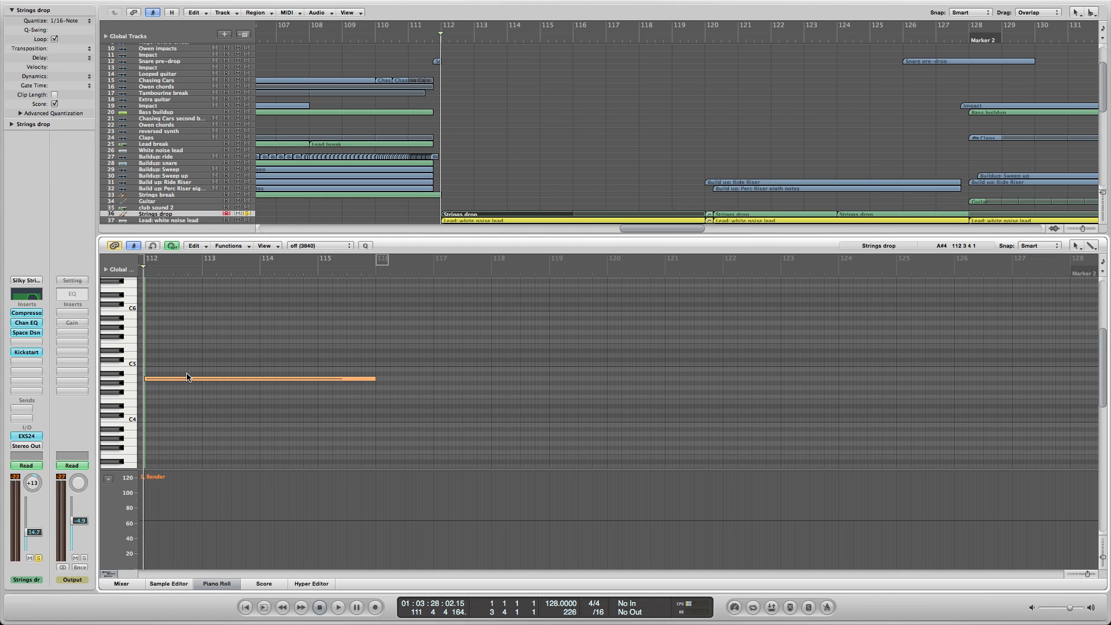
scroll(128, 421, "up", 3)
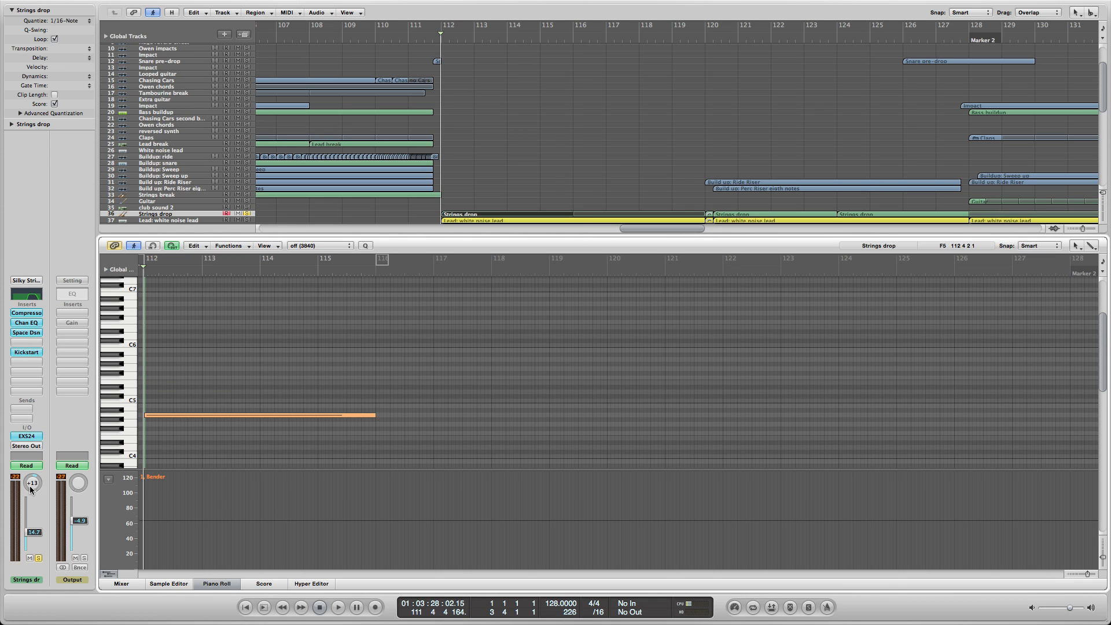
scroll(150, 420, "down", 3)
Play the strings from bar 112, bring back the full mix, close the note editor, and listen to bar 117 with the timeline zoomed out
key("space")
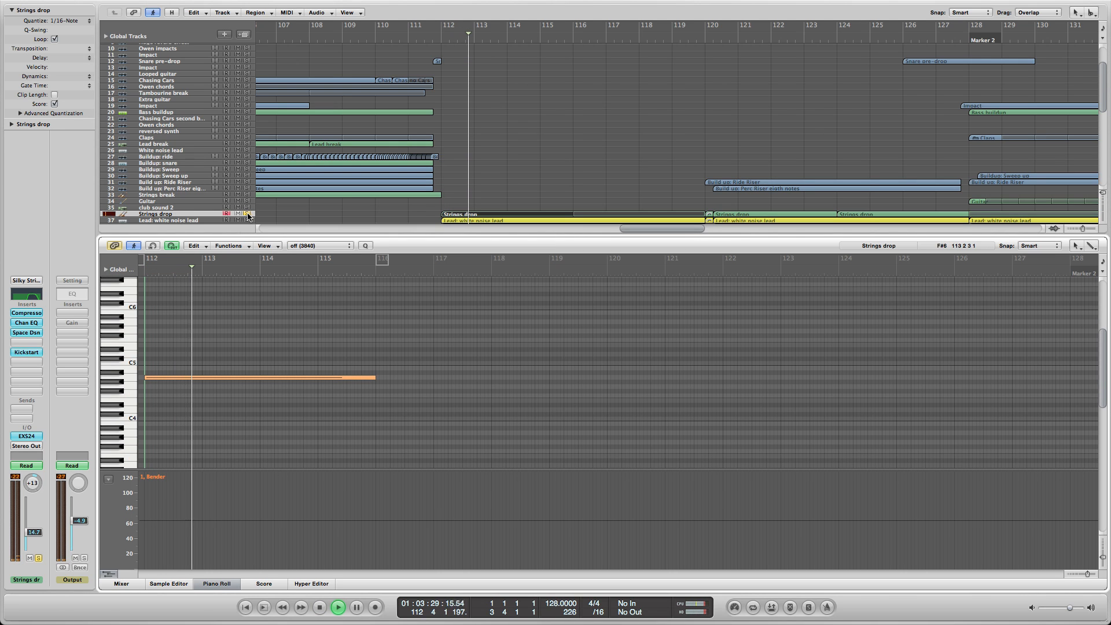
scroll(278, 209, "down", 7)
left_click(296, 204)
key("x")
key("x")
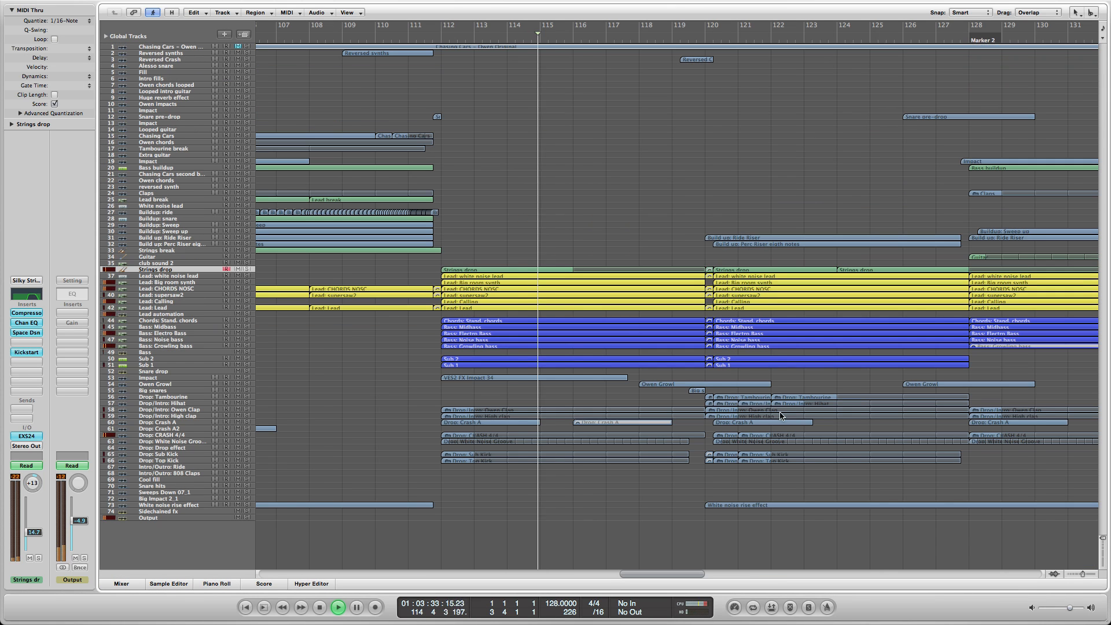
left_click_drag(1082, 574, 1080, 574)
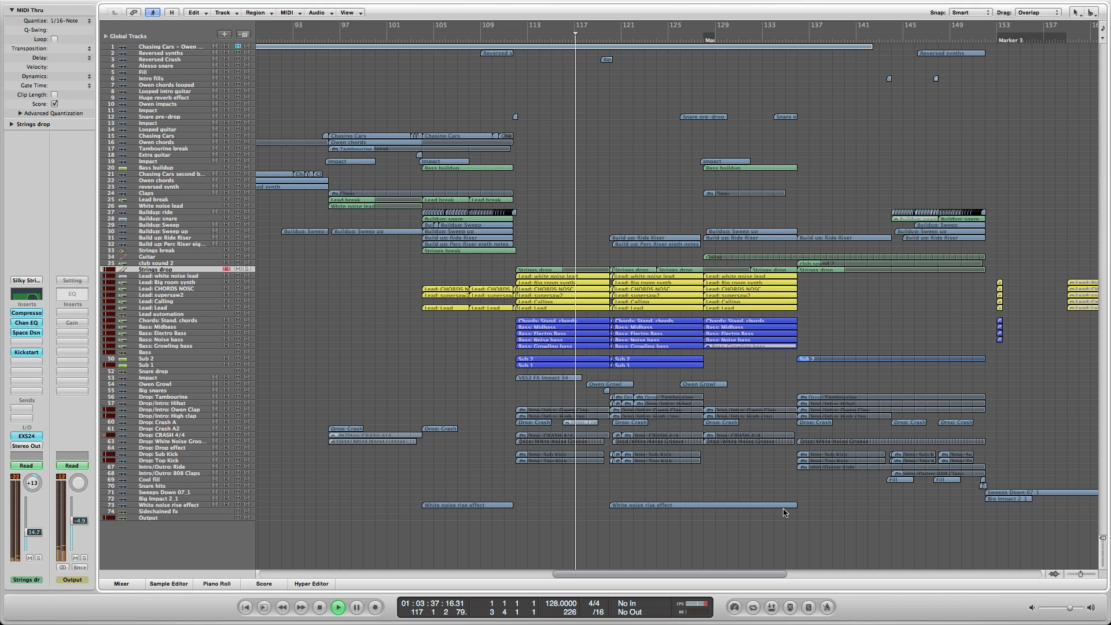
key("space")
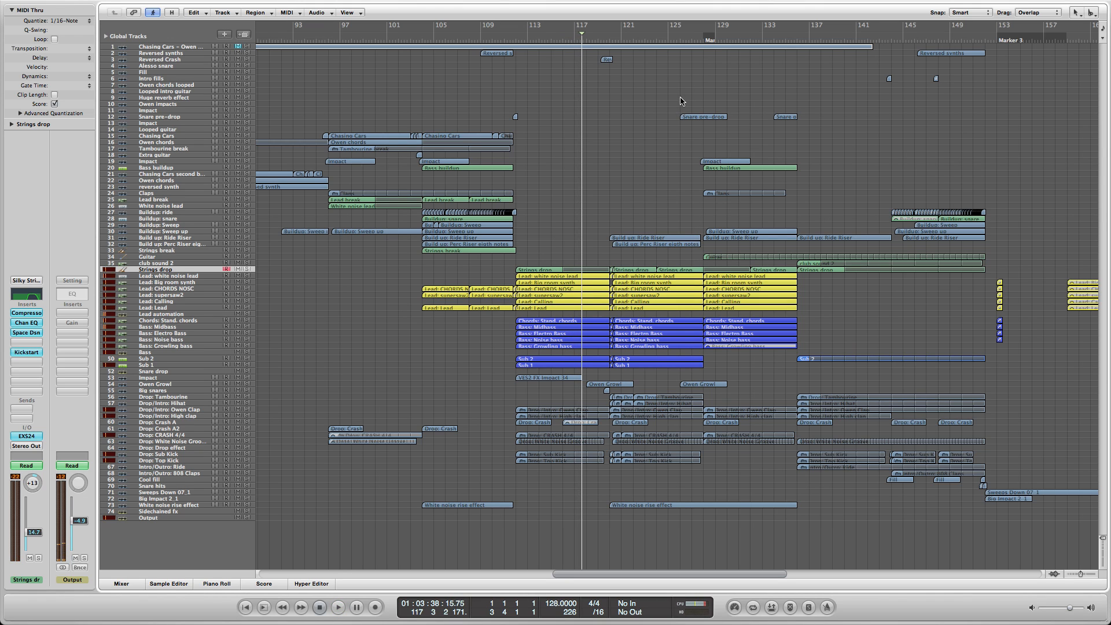
Move the playhead to bar 127, just before Marker 2, enlarge the timeline there and select the Guitar track
left_click(683, 40)
key("super+Right")
left_click_drag(881, 206, 1109, 213)
left_click(179, 256)
left_click(476, 206)
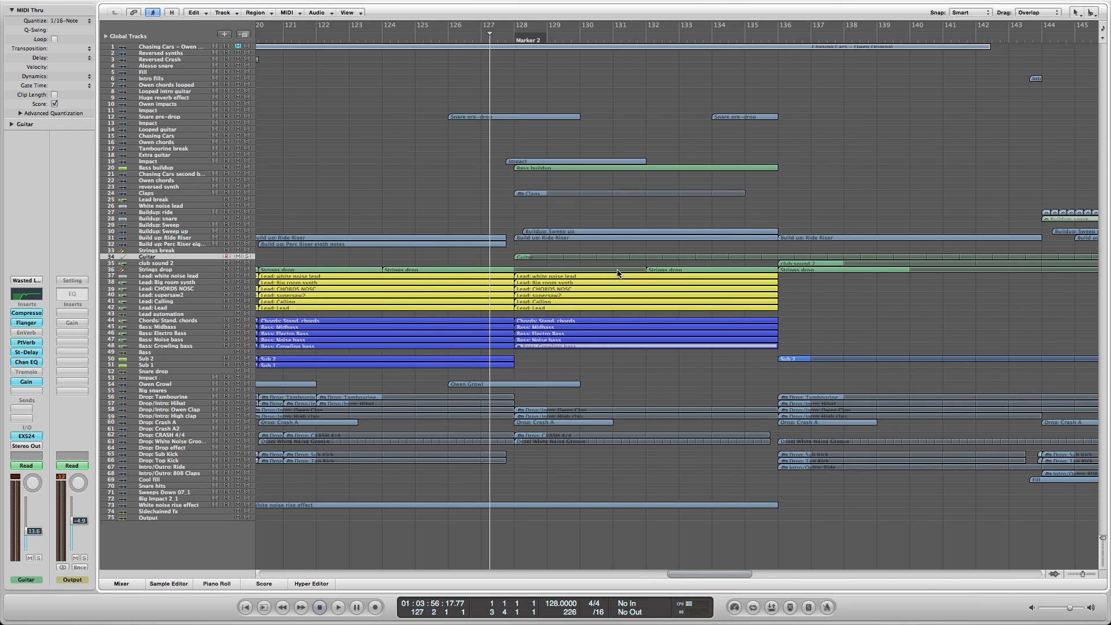
Play the soloed Strings drop track towards bar 136, show the notes of its bar 132 region, and stop playback
key("space")
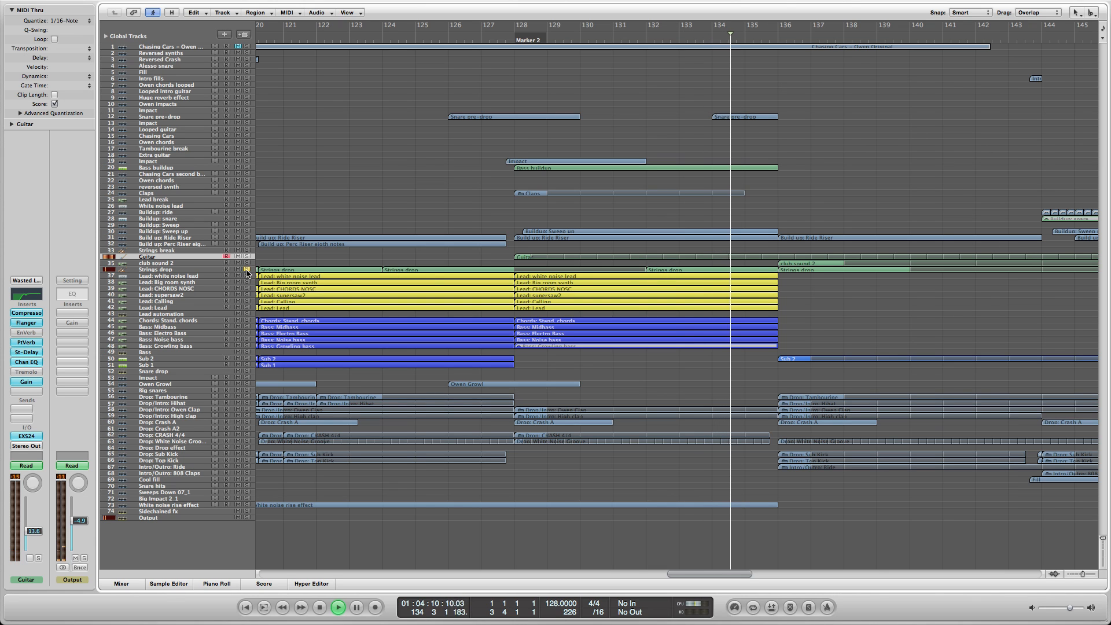
double_click(694, 269)
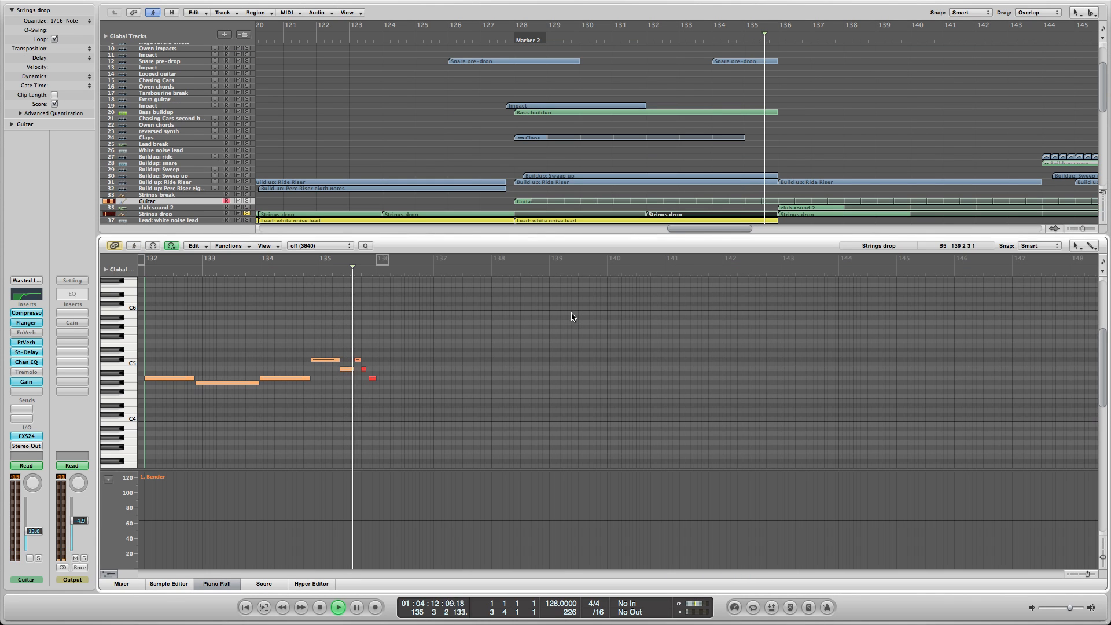
key("space")
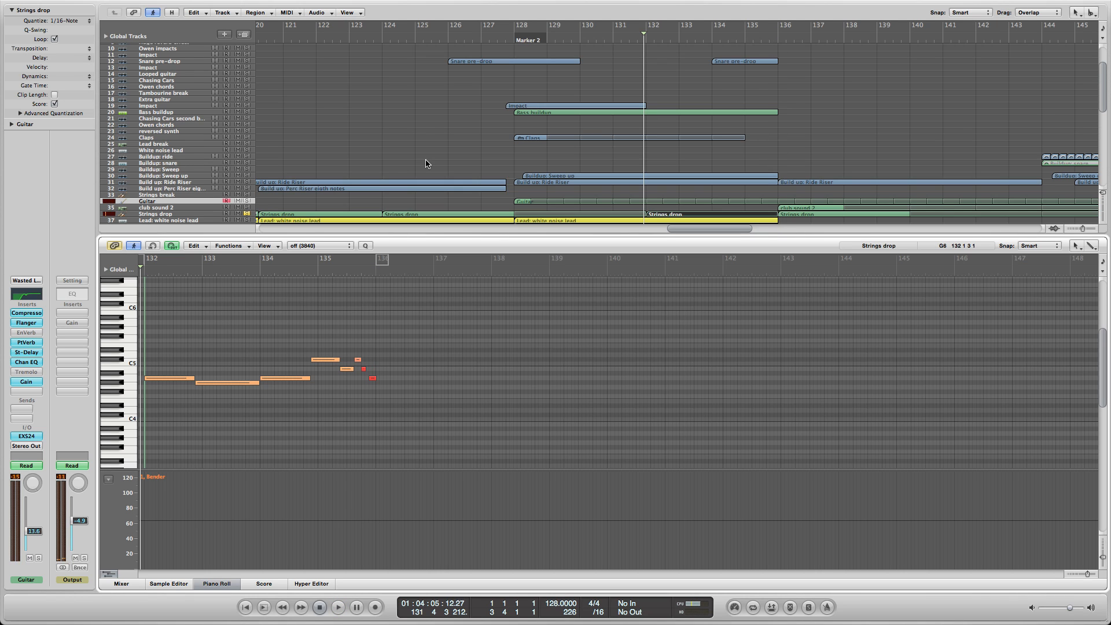
Select the Strings drop region at bar 132, turn off the track's solo, and play the full mix past bar 136
scroll(426, 164, "down", 5)
left_click(177, 124)
left_click(181, 130)
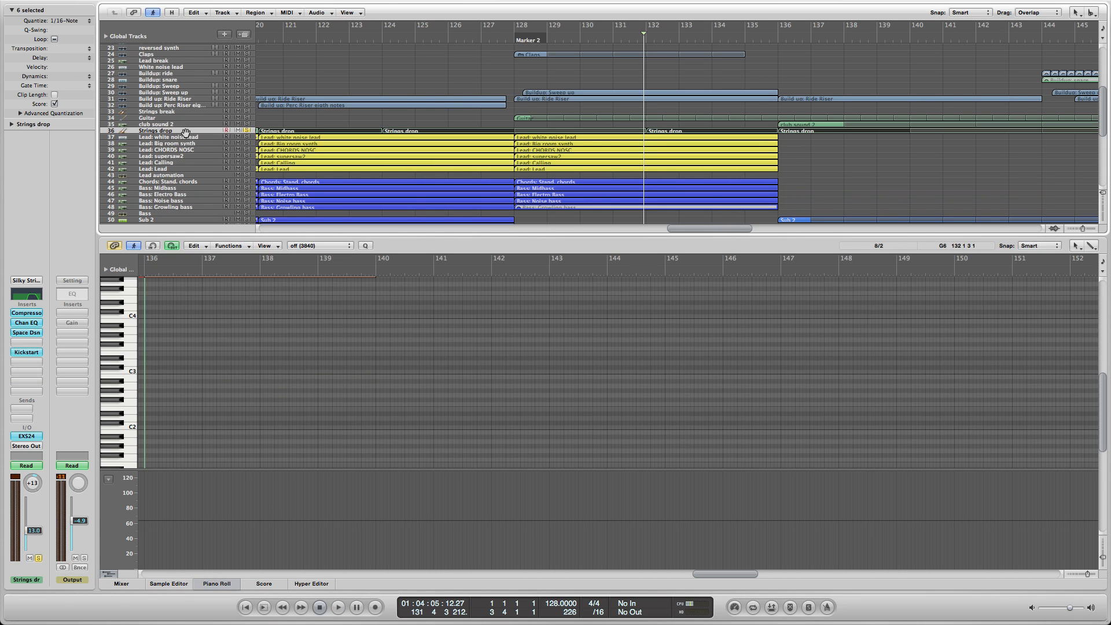
left_click(506, 119)
left_click(661, 132)
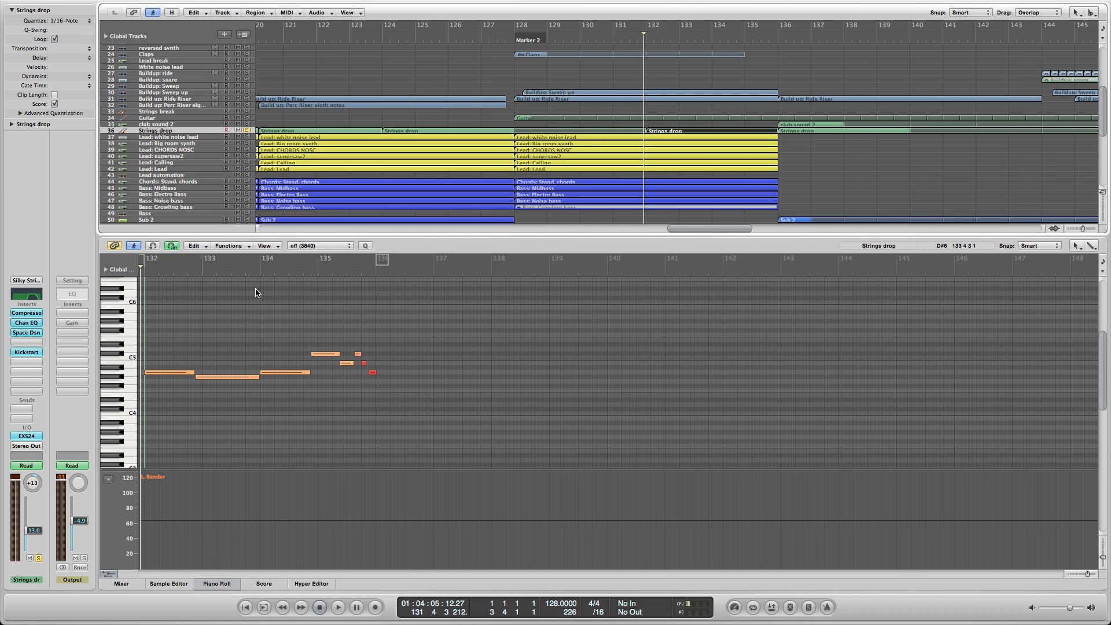
scroll(255, 289, "up", 1)
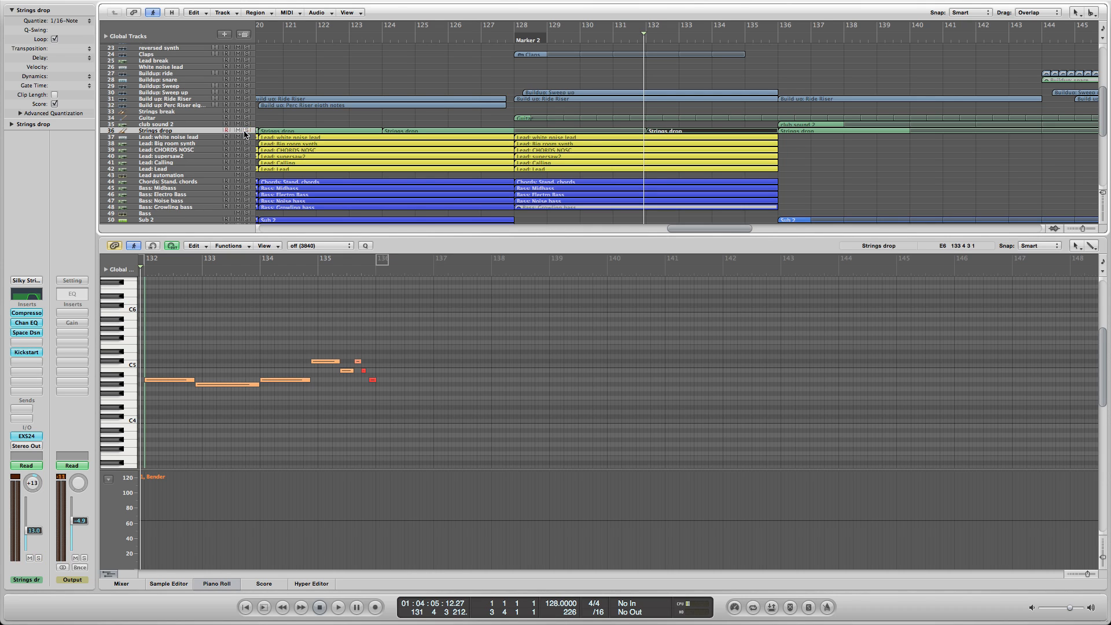
key("space")
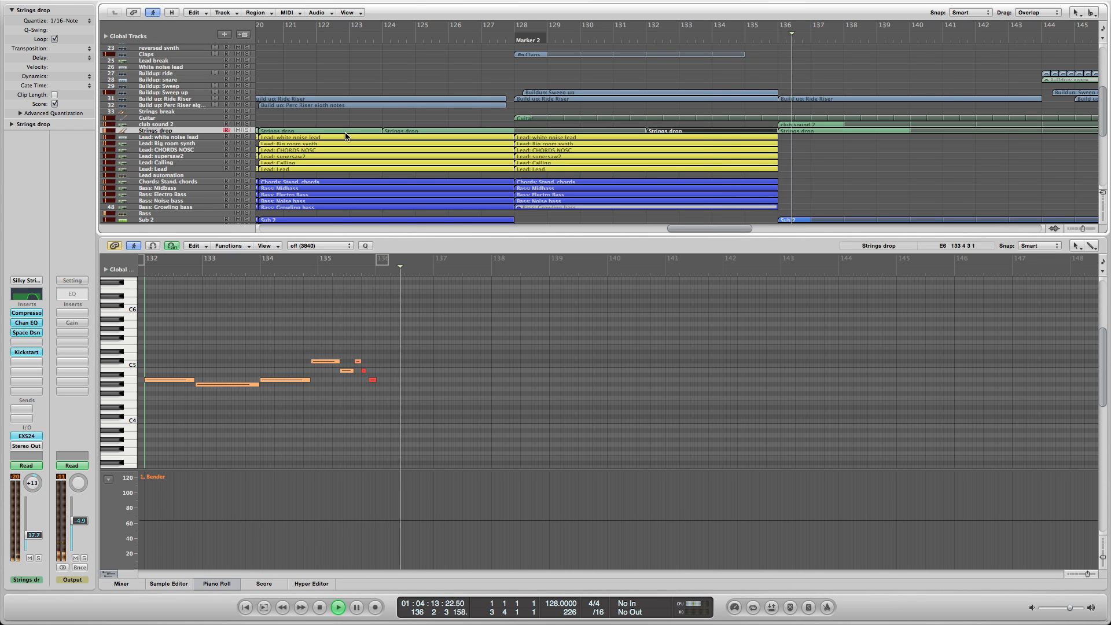
key("space")
Select the Guitar track, place the playhead just before bar 128, and return to the full arrangement view
left_click(200, 118)
left_click(543, 78)
left_click(510, 41)
scroll(403, 88, "up", 3)
key("x")
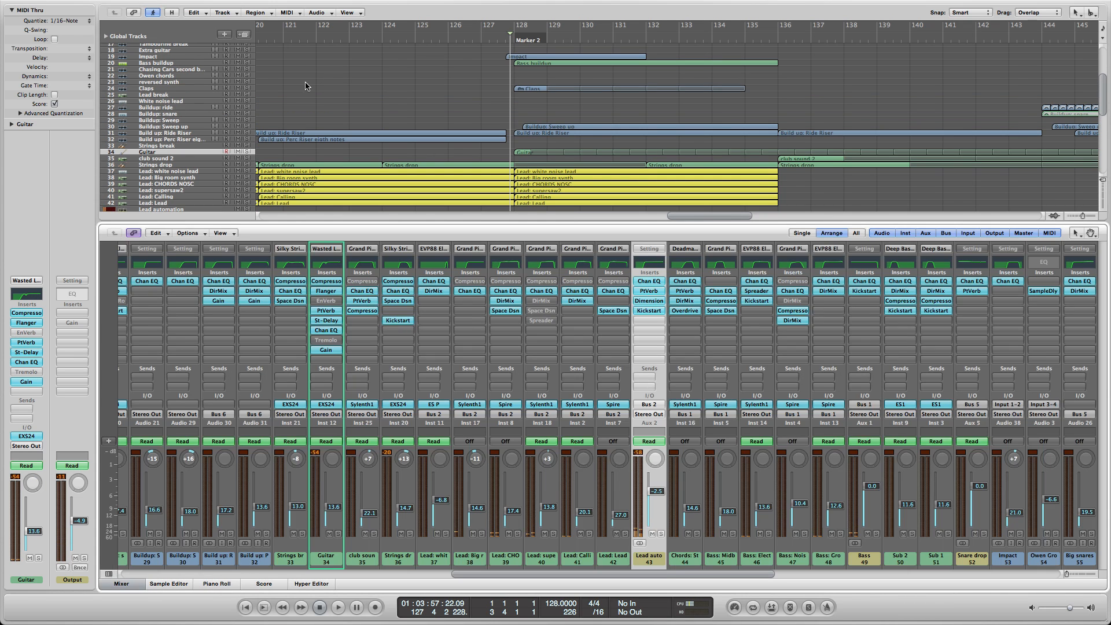
key("x")
Audition the Claps track soloed from just before bar 128, compare it with the full mix, and stop playback
left_click(197, 193)
key("space")
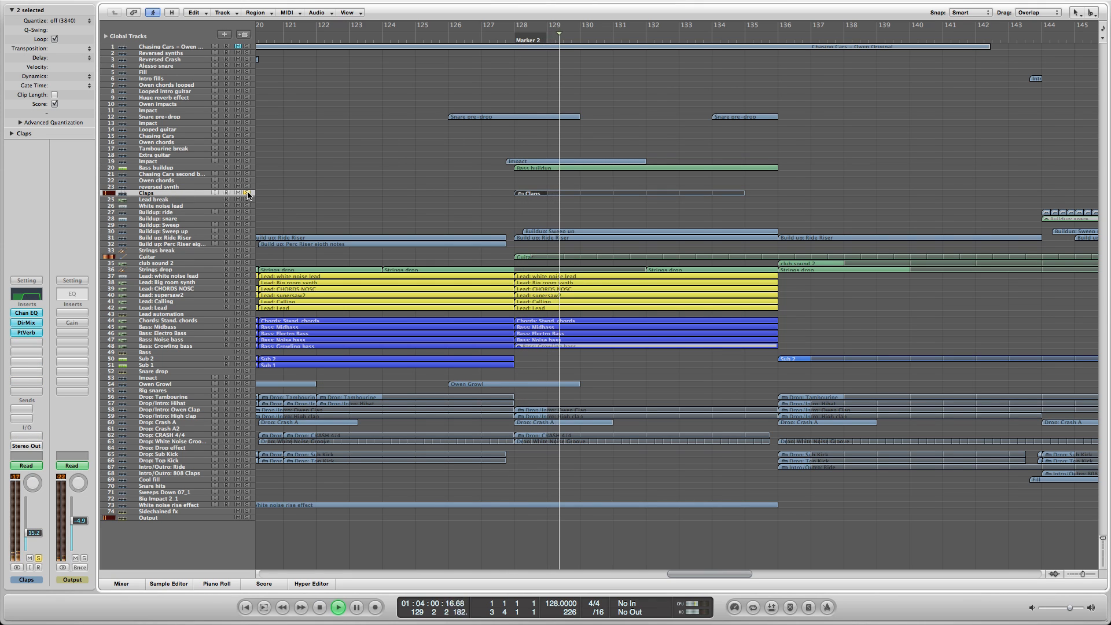
left_click(248, 193)
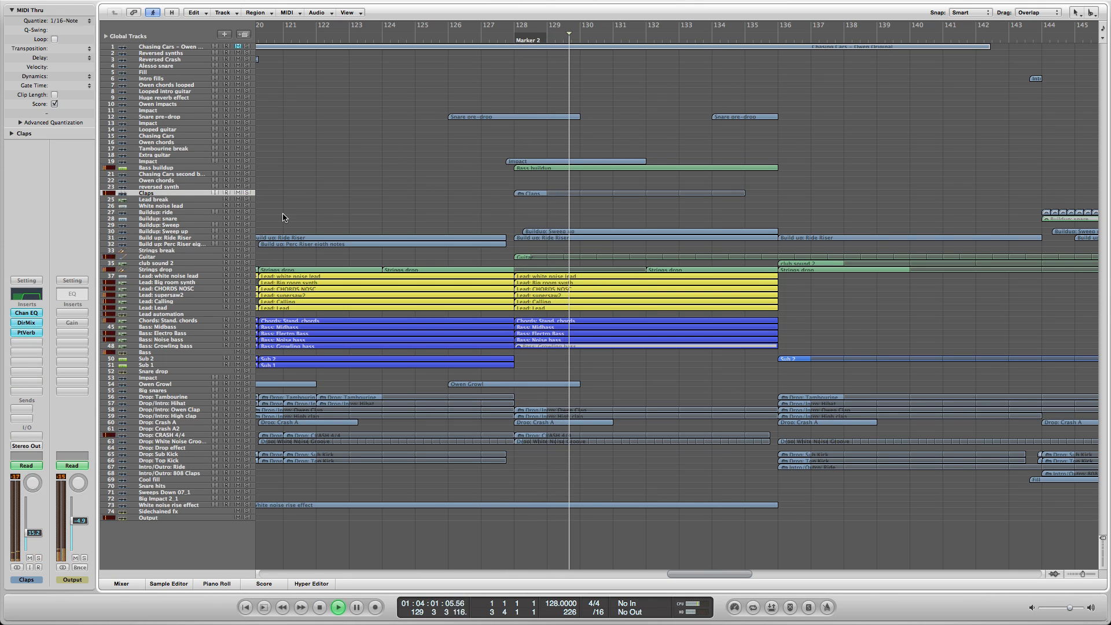
key("space")
Select the Guitar track, return the playhead to just before bar 128, and play the guitar soloed
left_click(189, 263)
left_click(194, 251)
left_click(194, 257)
left_click(389, 221)
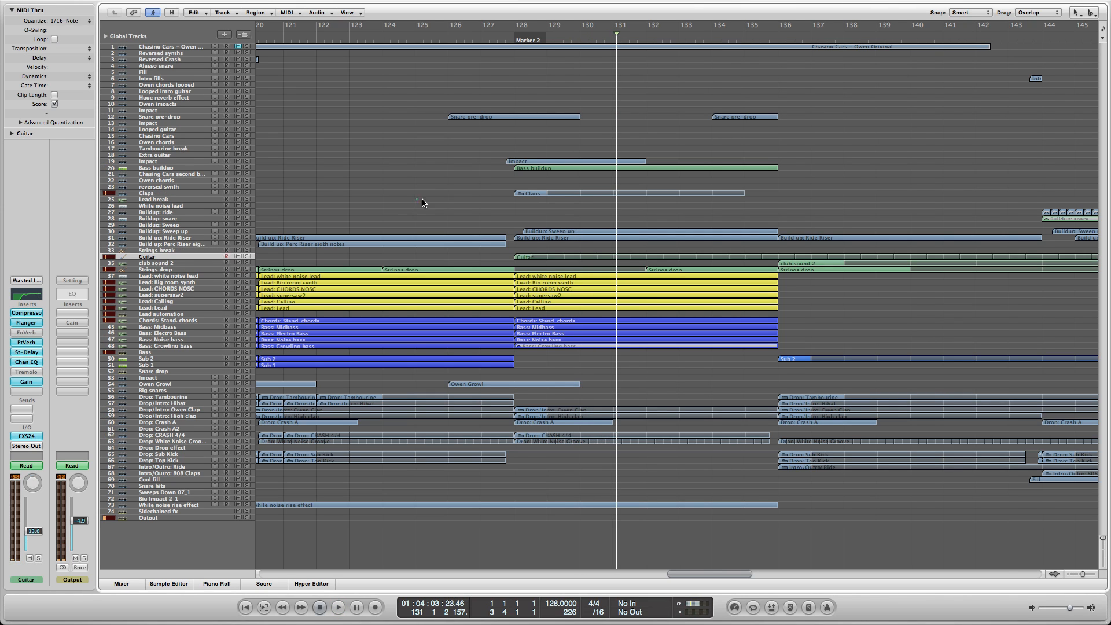
left_click(510, 33)
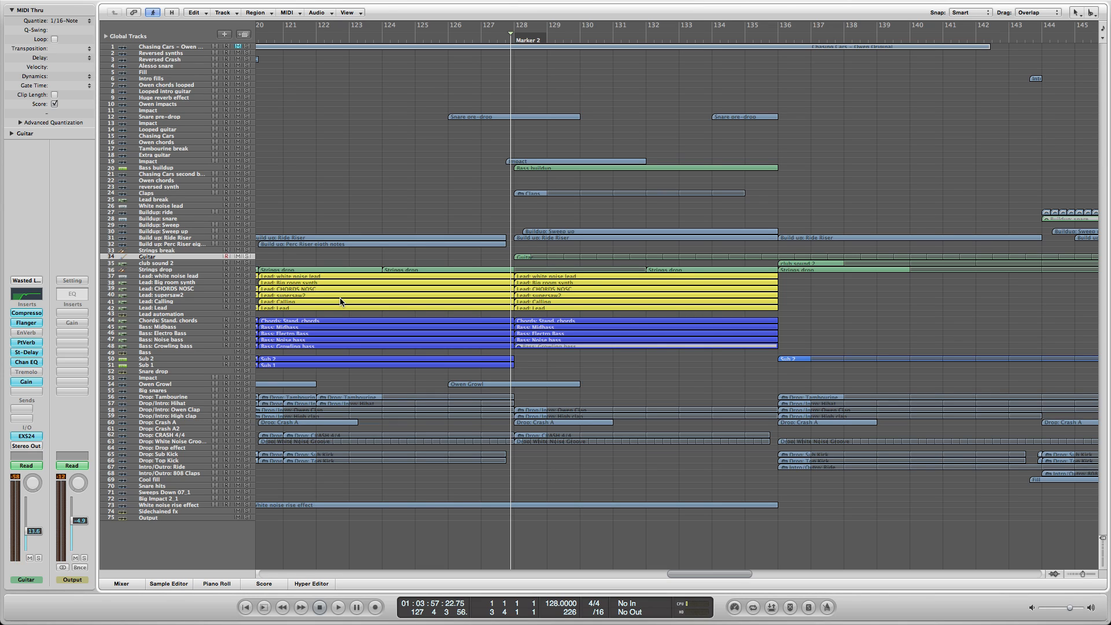
key("s")
key("space")
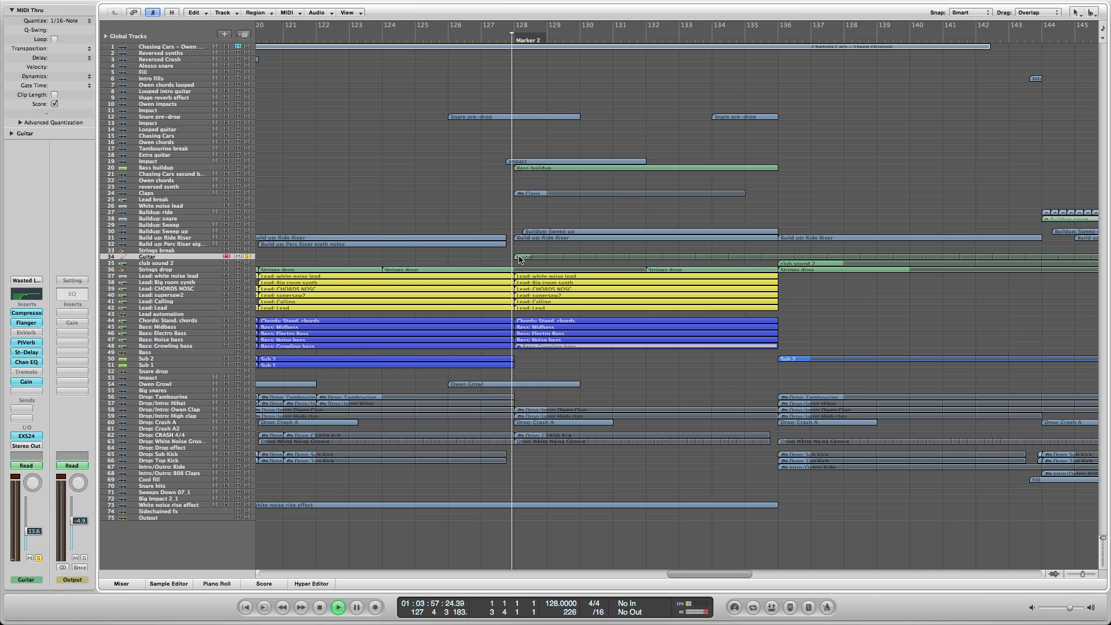
Check the Guitar region's notes in the Piano Roll, close the editor, turn off the solo and stop playback
double_click(519, 256)
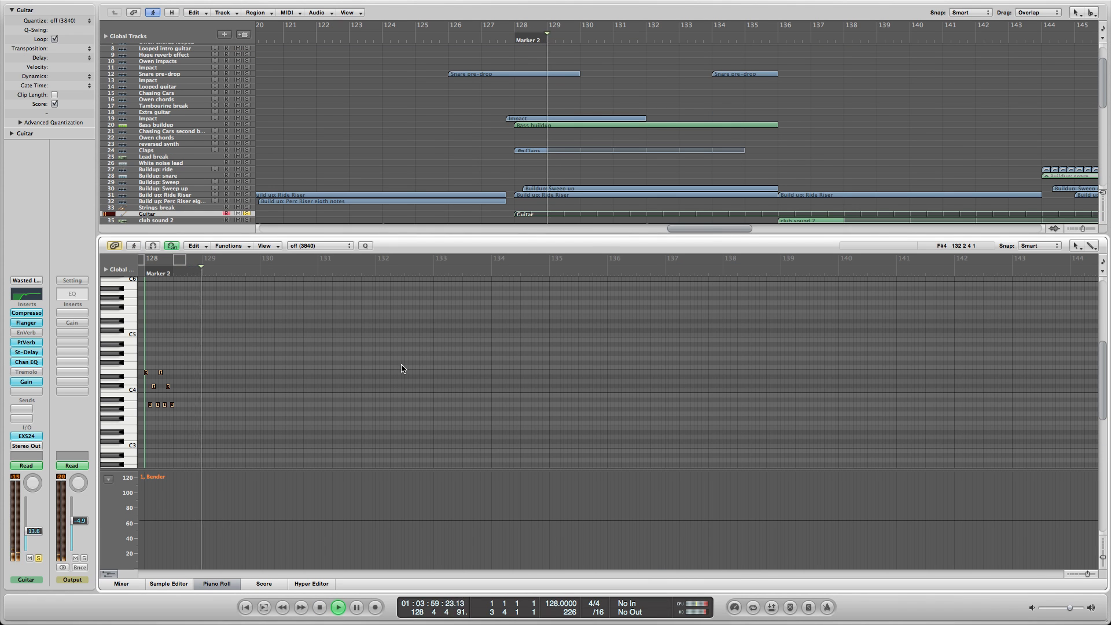
key("x")
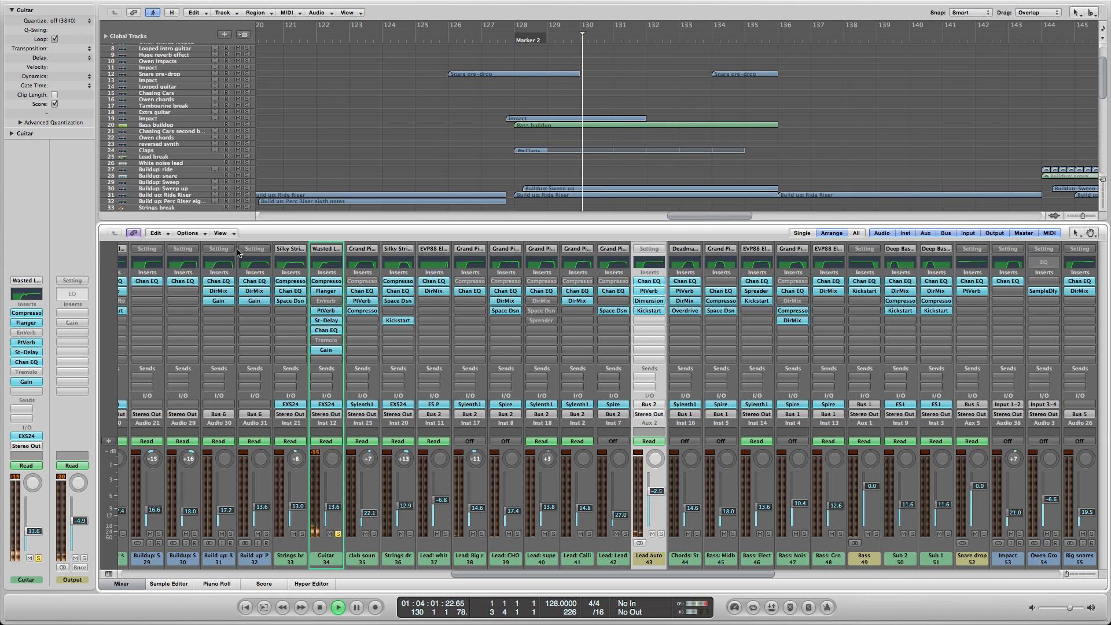
key("x")
key("space")
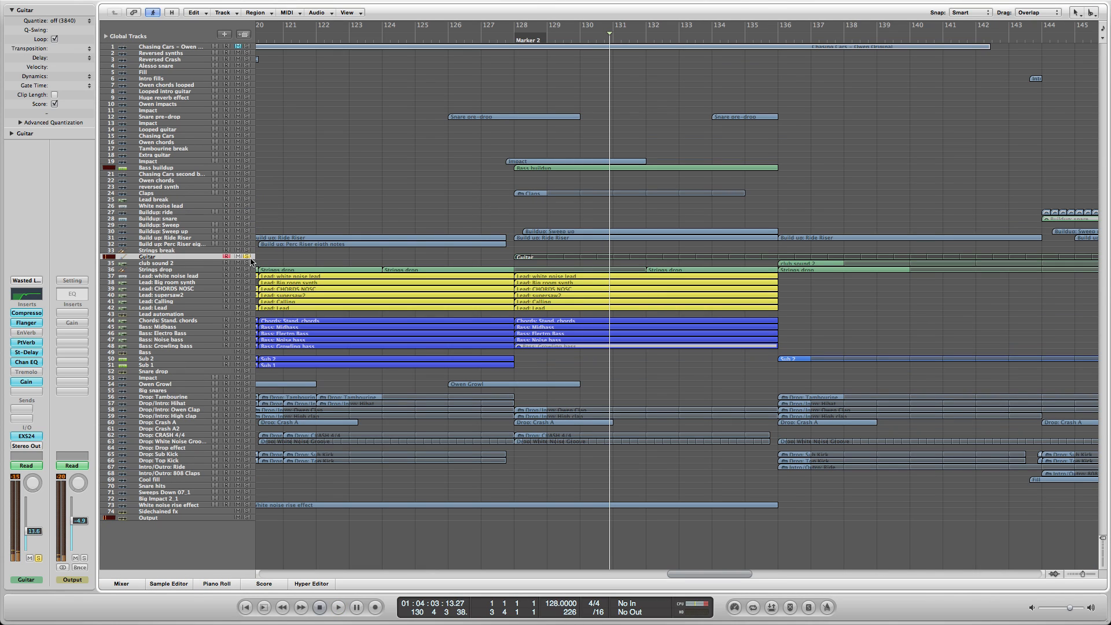
left_click(346, 217)
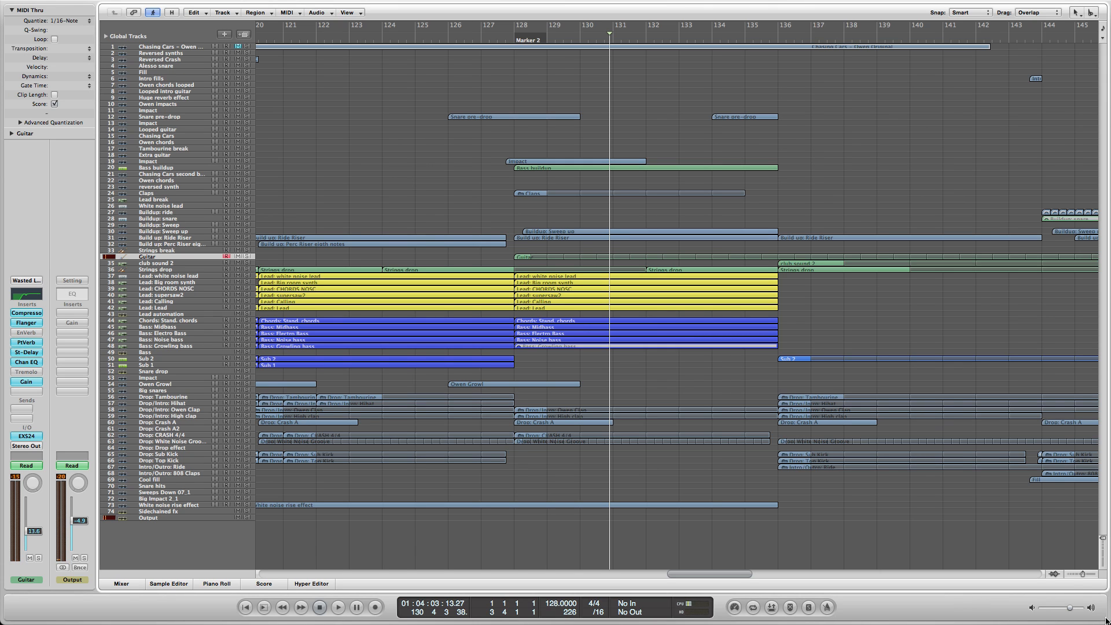
Zoom out to the second break, select the Claps track, place the playhead in bar 110, and enlarge the build-up before the drop
left_click_drag(1083, 574, 1079, 574)
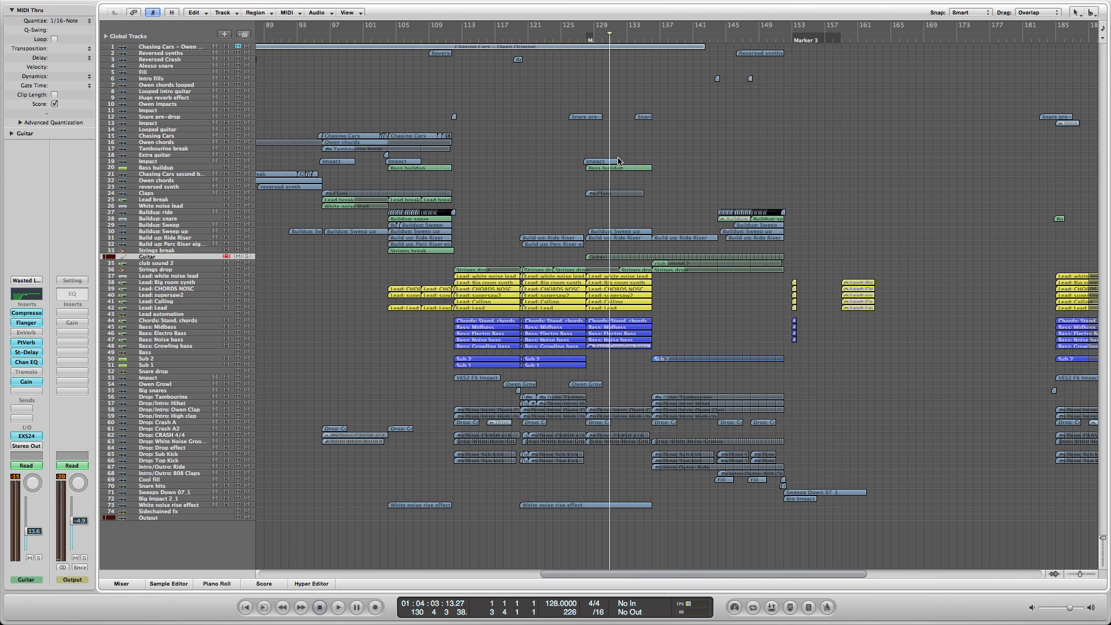
left_click(458, 40)
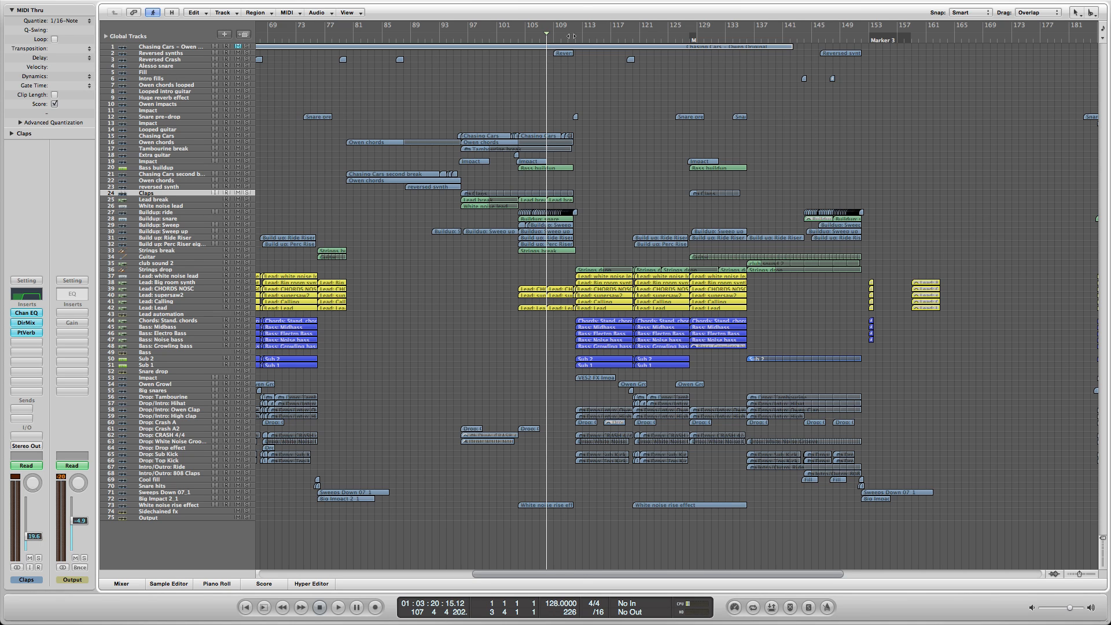
left_click_drag(572, 37, 565, 77)
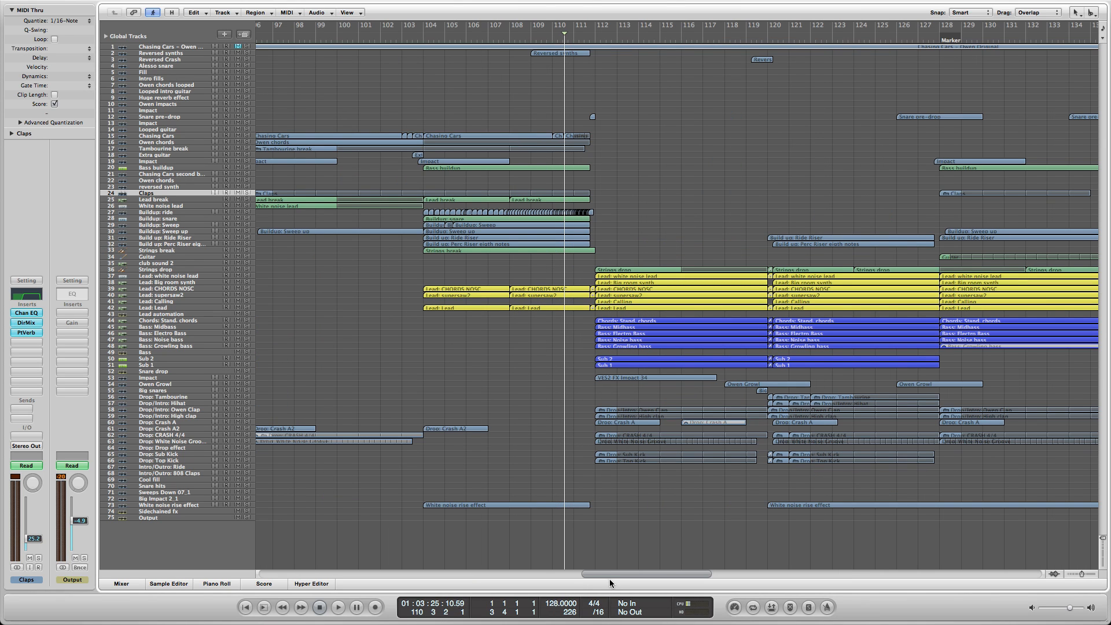
left_click_drag(610, 571, 585, 577)
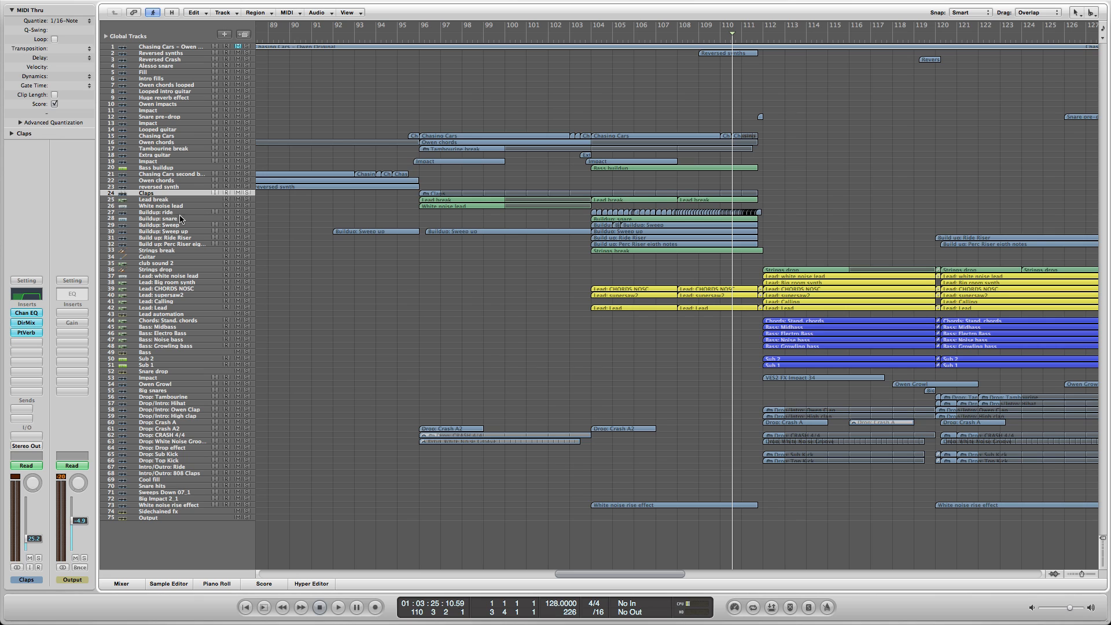
Select the Lead break track, place the playhead in bar 95, and zoom the timeline out
left_click(175, 199)
left_click(403, 38)
left_click(1072, 577)
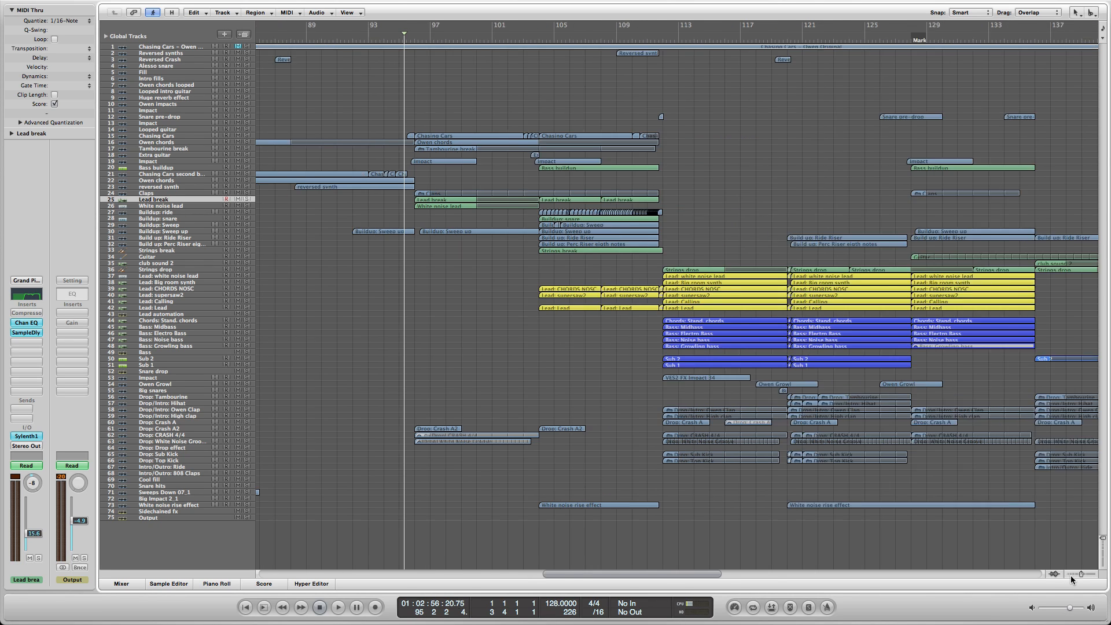
left_click(1071, 577)
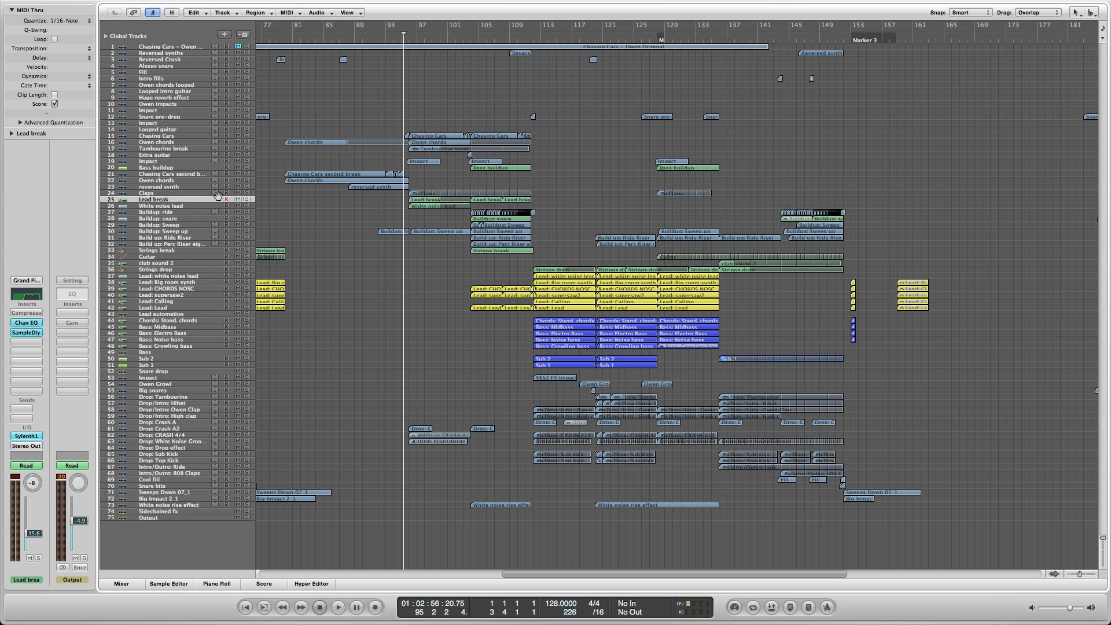
Check the Claps track from bar 95, select the Lead break track with its regions, and place the playhead in bar 93
left_click(184, 193)
left_click(407, 39)
key("ctrl+Right")
key("ctrl+Right")
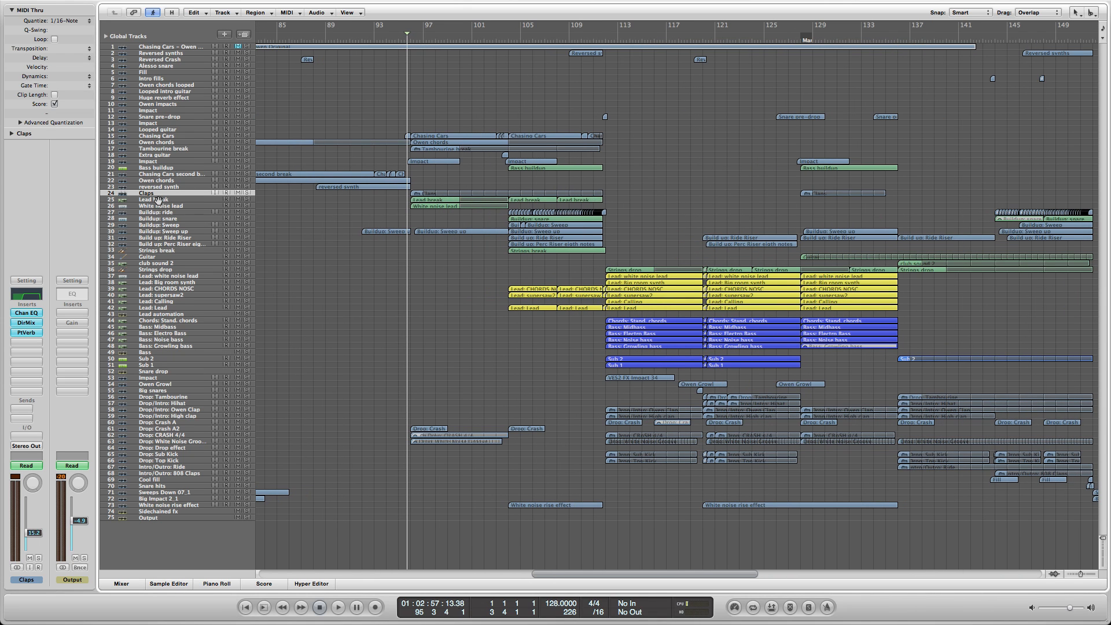
left_click(158, 200)
left_click(383, 39)
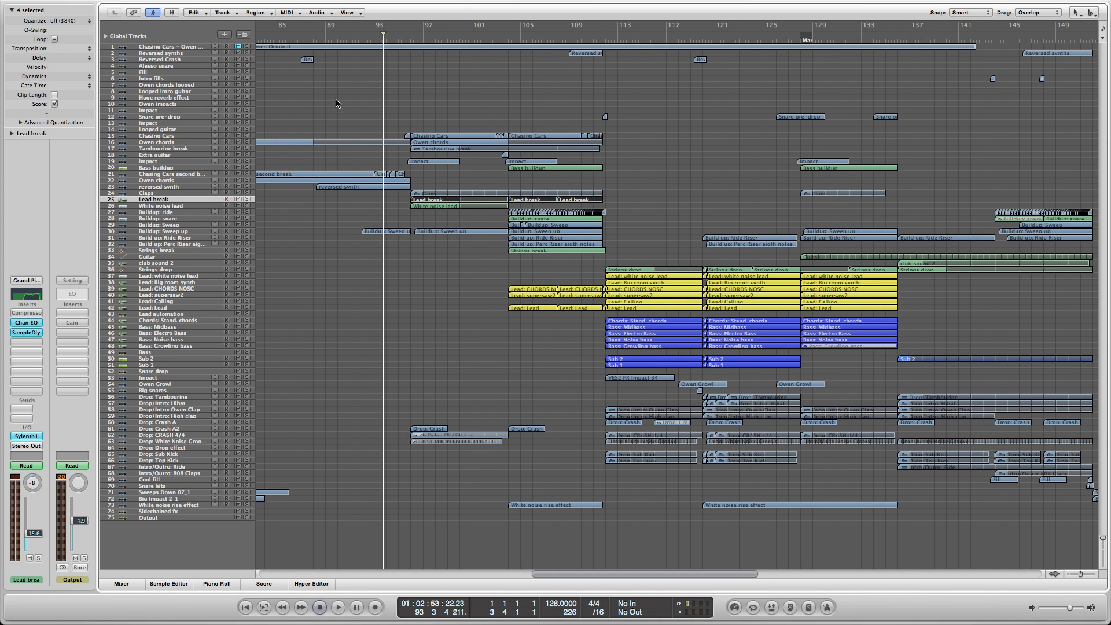
Place the playhead in bar 85, enlarge the tracks around the second break and select its Owen chords track
left_click(285, 36)
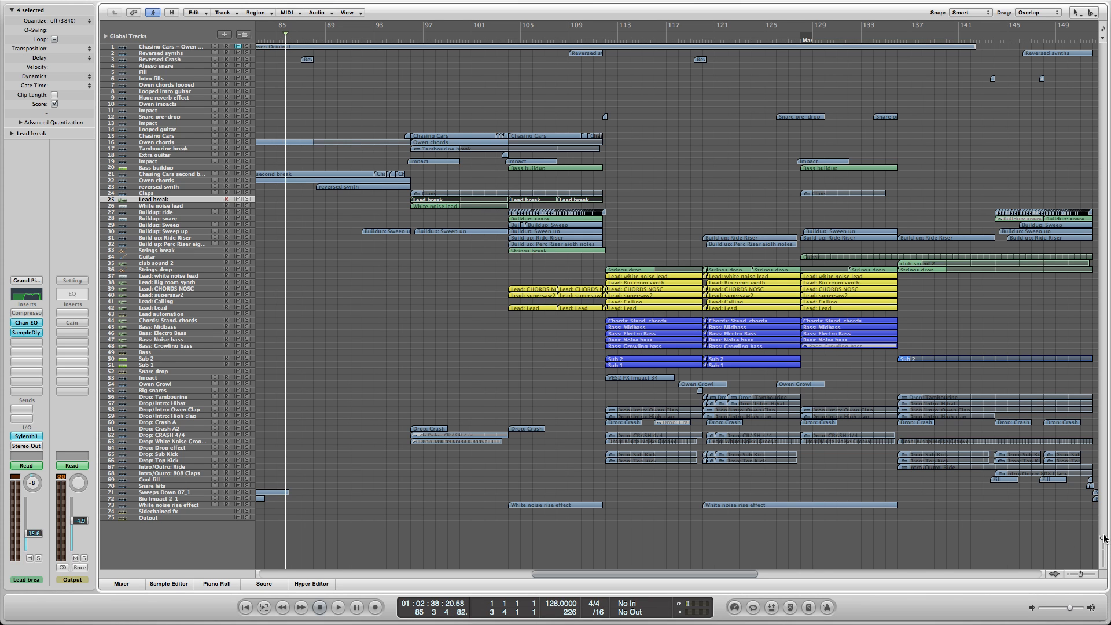
left_click_drag(1103, 539, 1104, 553)
left_click_drag(560, 575, 513, 575)
left_click(133, 126)
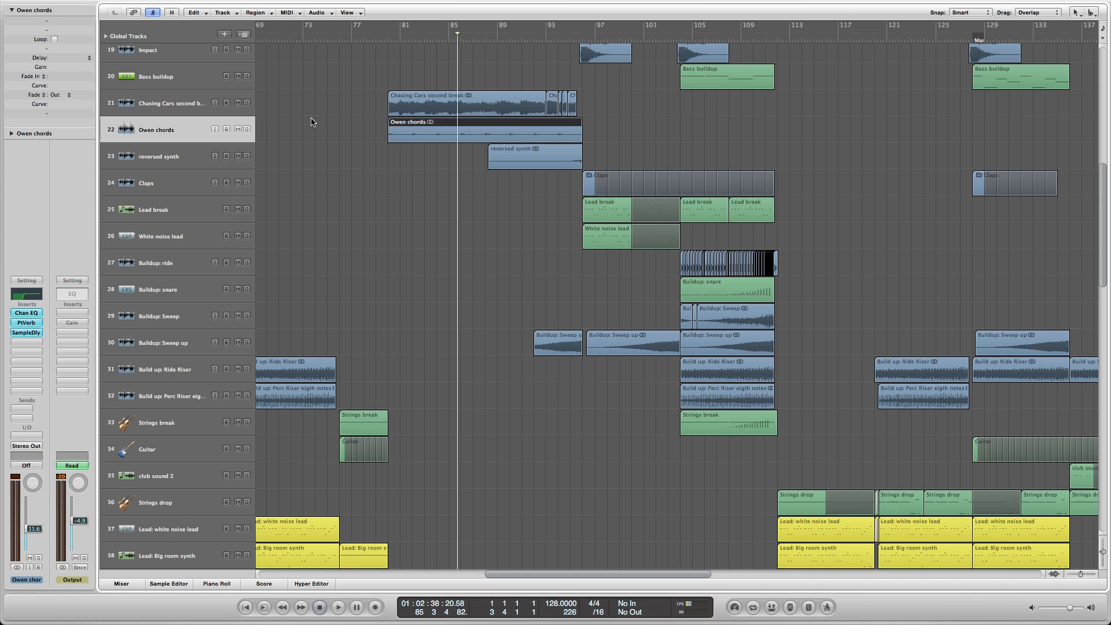
Audition the second break's Owen chords track in solo, turn off the solo and stop playback
key("space")
scroll(228, 298, "up", 5)
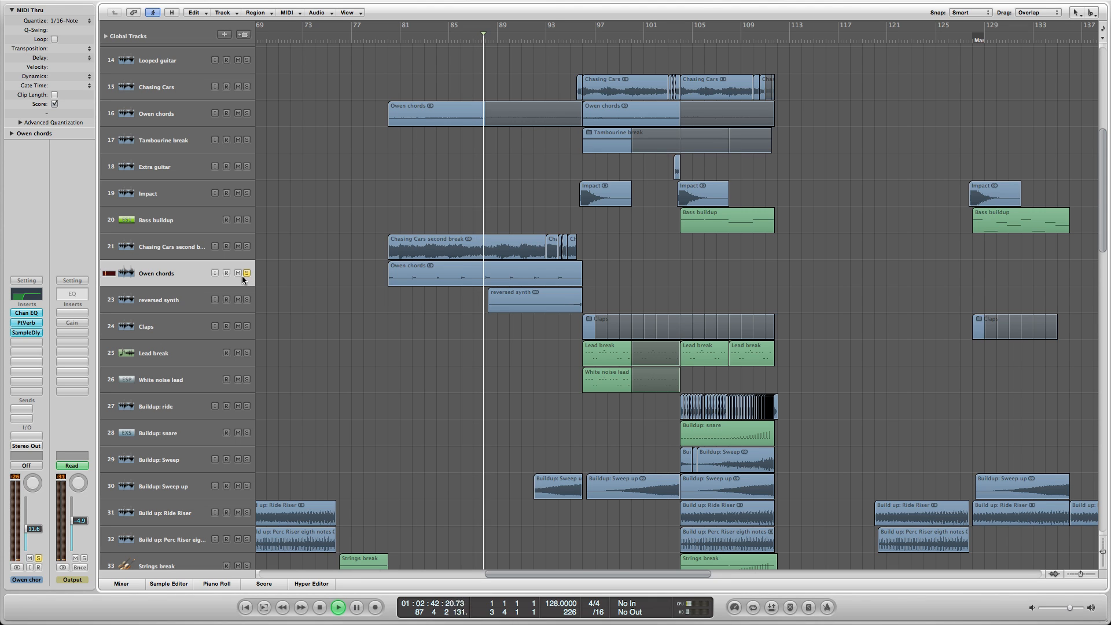
left_click(247, 273)
scroll(249, 276, "up", 1)
key("space")
Place the playhead in bar 87 and enlarge the timeline around the second break
left_click_drag(485, 38, 488, 53)
left_click(480, 39)
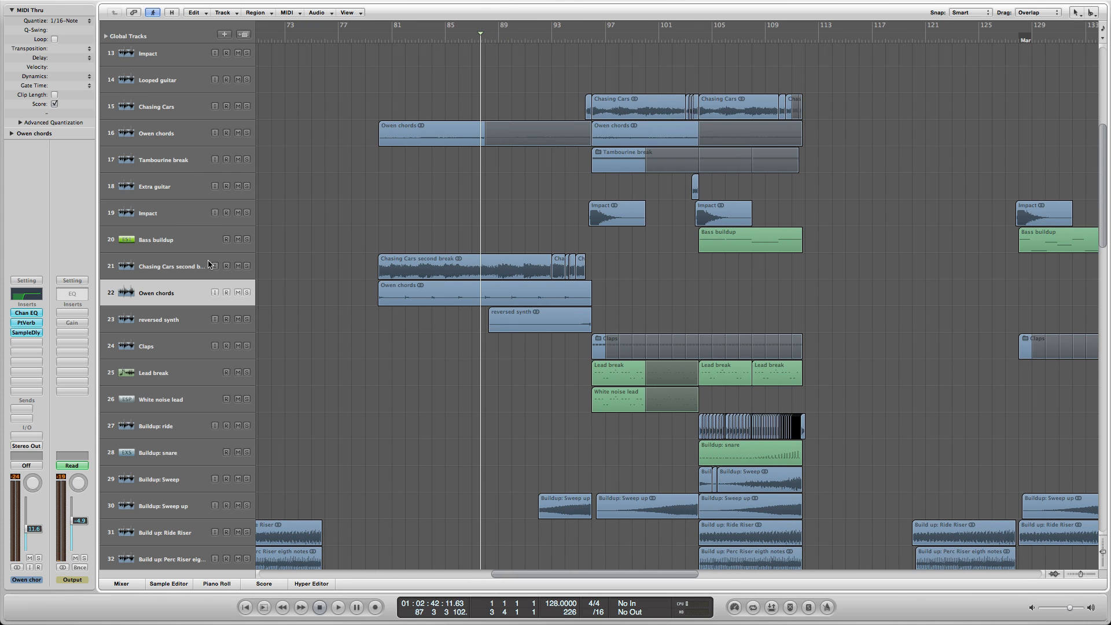
scroll(285, 260, "up", 1)
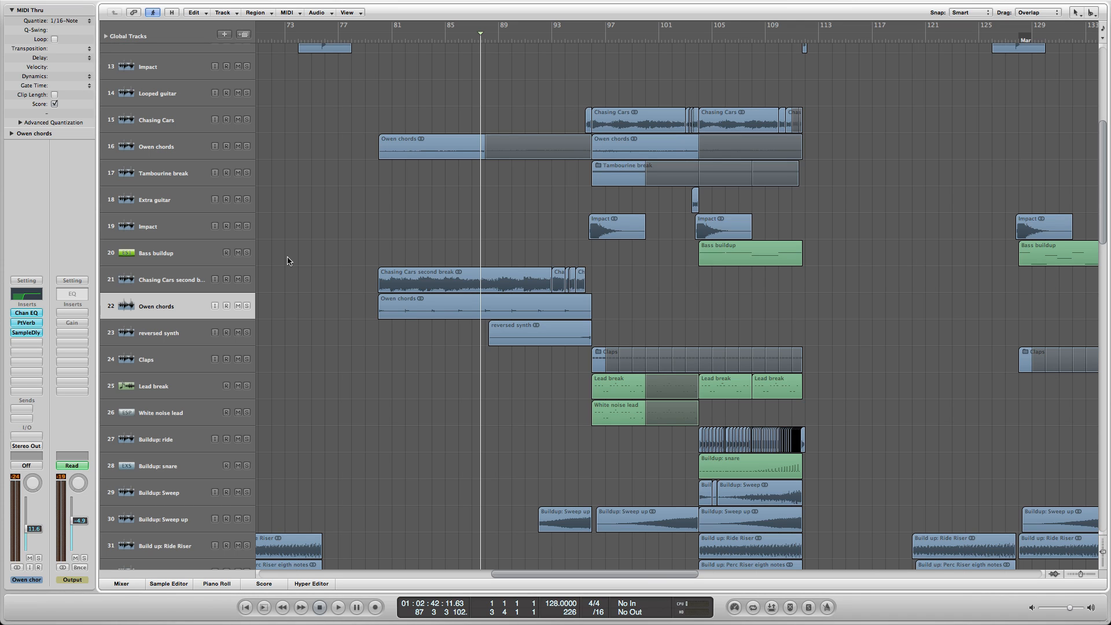
scroll(427, 264, "up", 1)
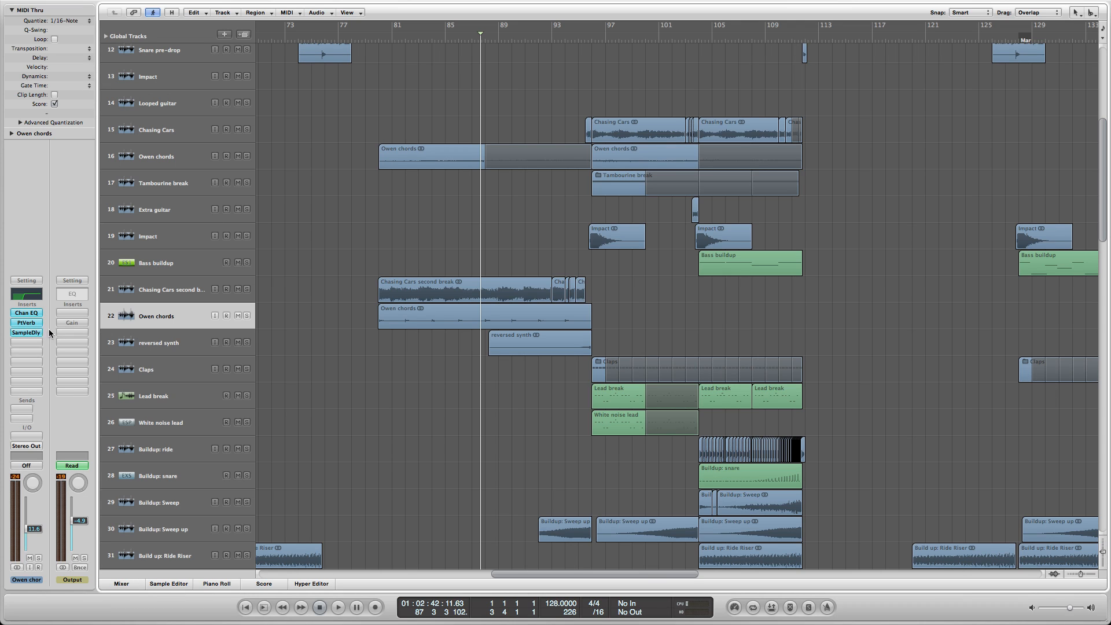
left_click(483, 42)
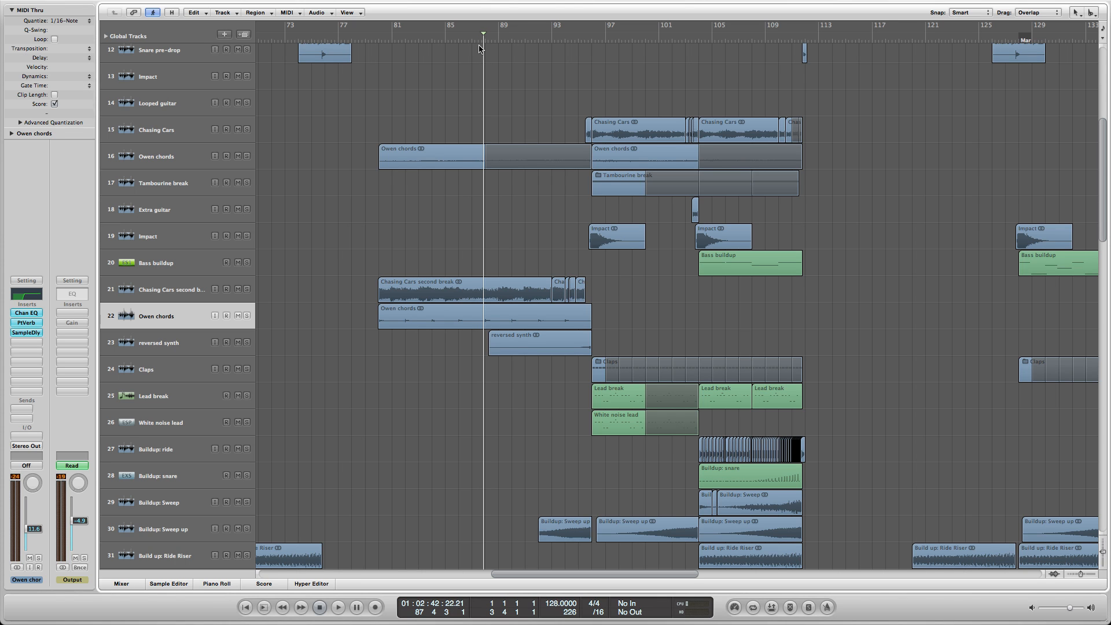
left_click(481, 38)
key("ctrl+Right")
key("ctrl+Right")
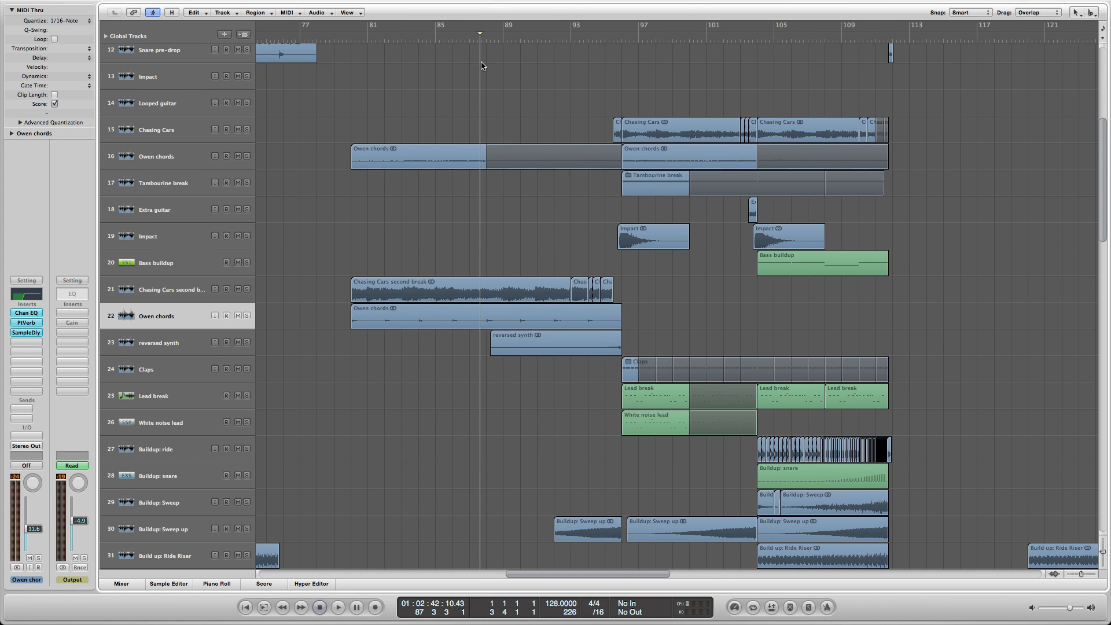
Play the second break from bar 87, skip ahead to bar 93 and stop once the lead comes in
scroll(448, 105, "up", 5)
scroll(261, 390, "down", 4)
key("space")
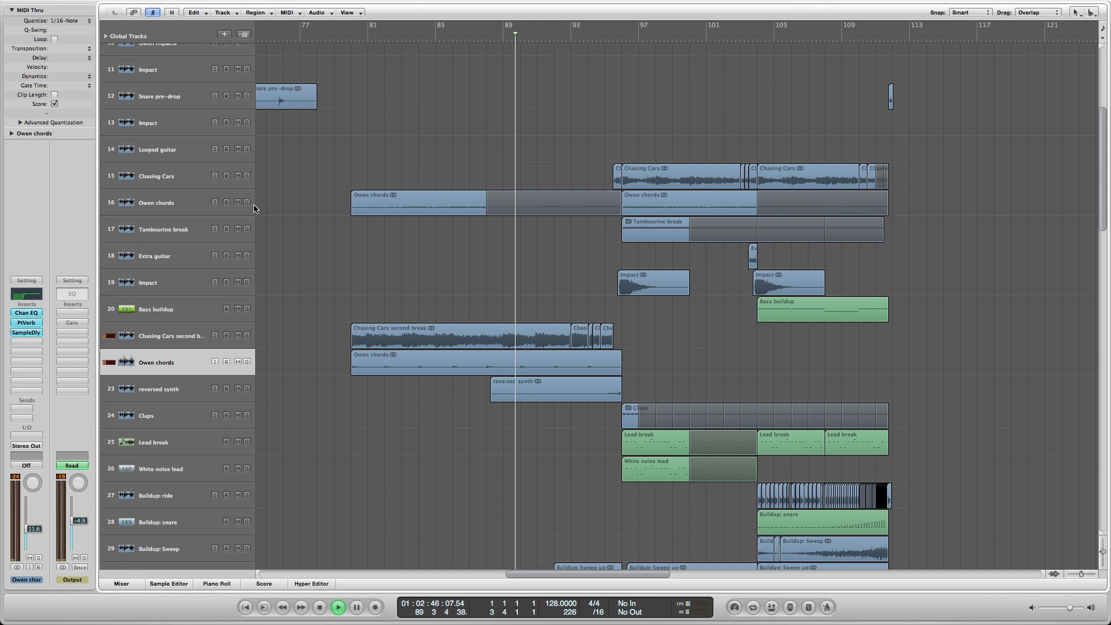
left_click(573, 38)
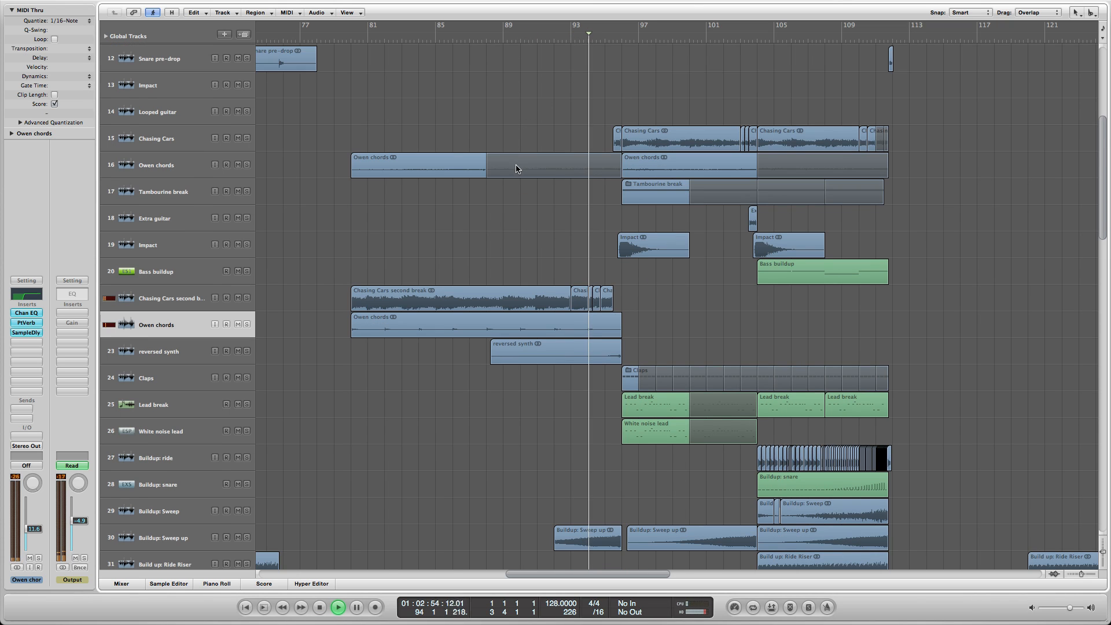
scroll(517, 173, "down", 3)
scroll(519, 192, "up", 2)
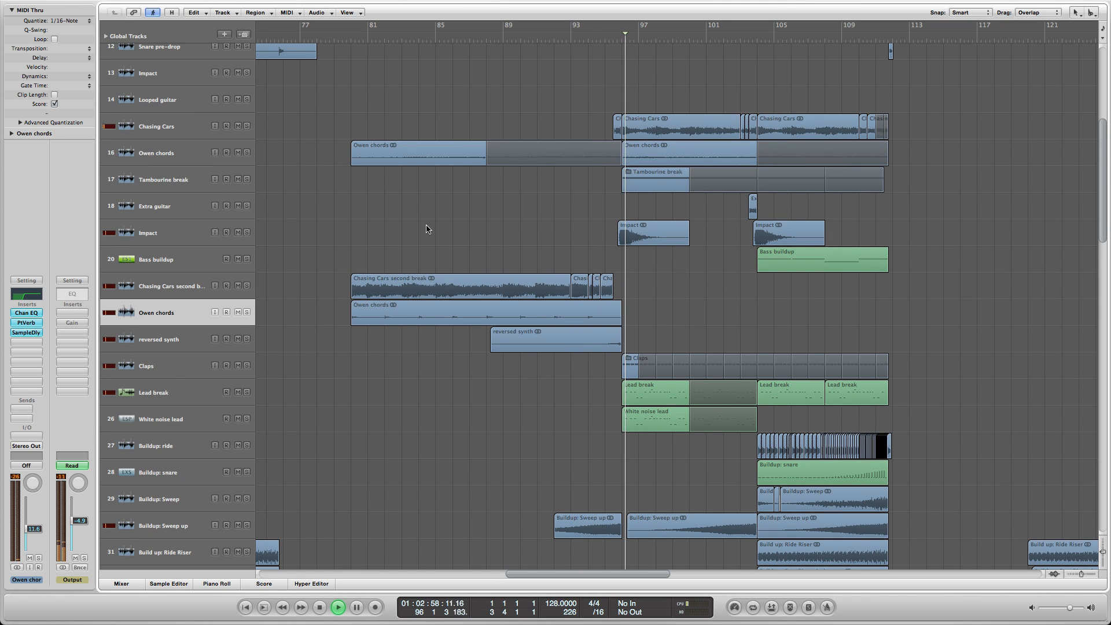
key("space")
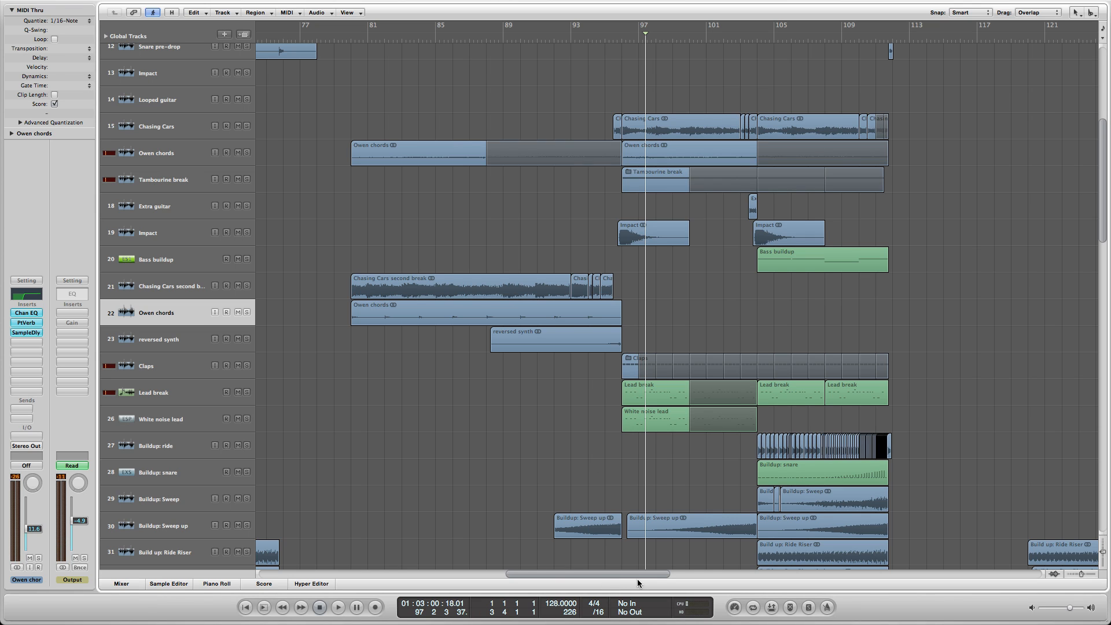
Select the Lead break track and place the playhead in bar 95, just before its first region
left_click_drag(650, 577, 690, 577)
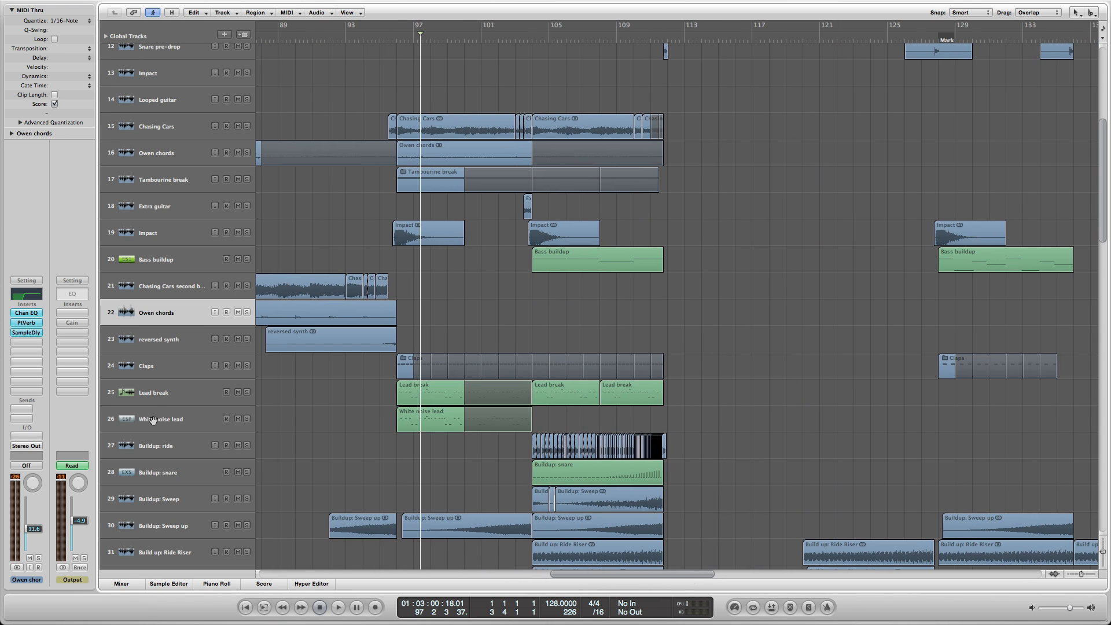
left_click(155, 398)
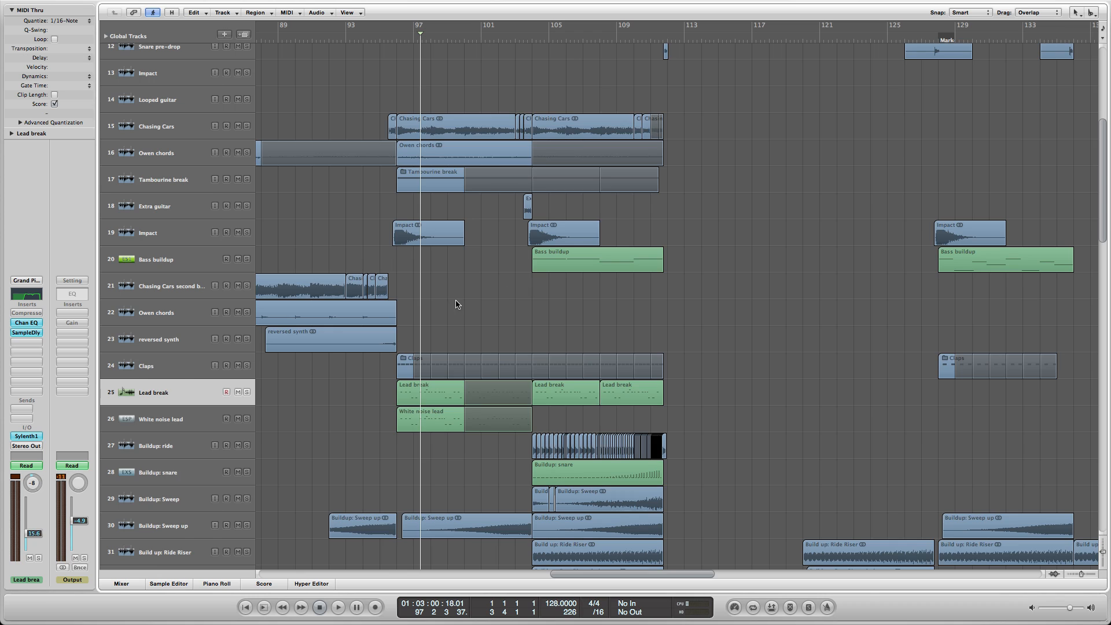
scroll(455, 303, "up", 4)
scroll(456, 324, "down", 1)
scroll(271, 456, "down", 4)
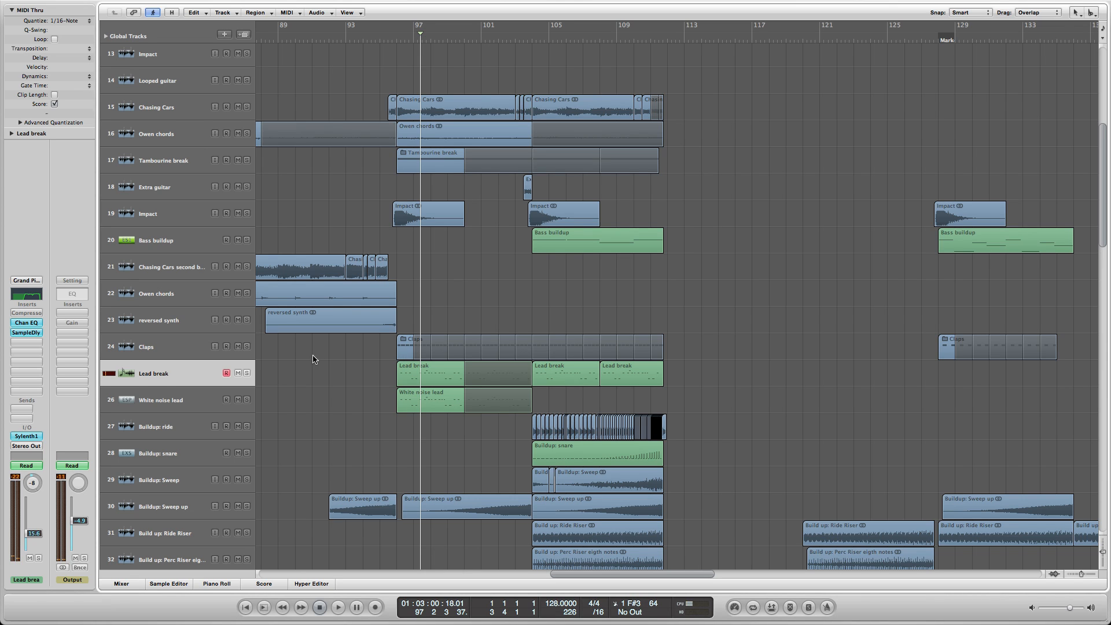
scroll(258, 359, "down", 1)
left_click(395, 38)
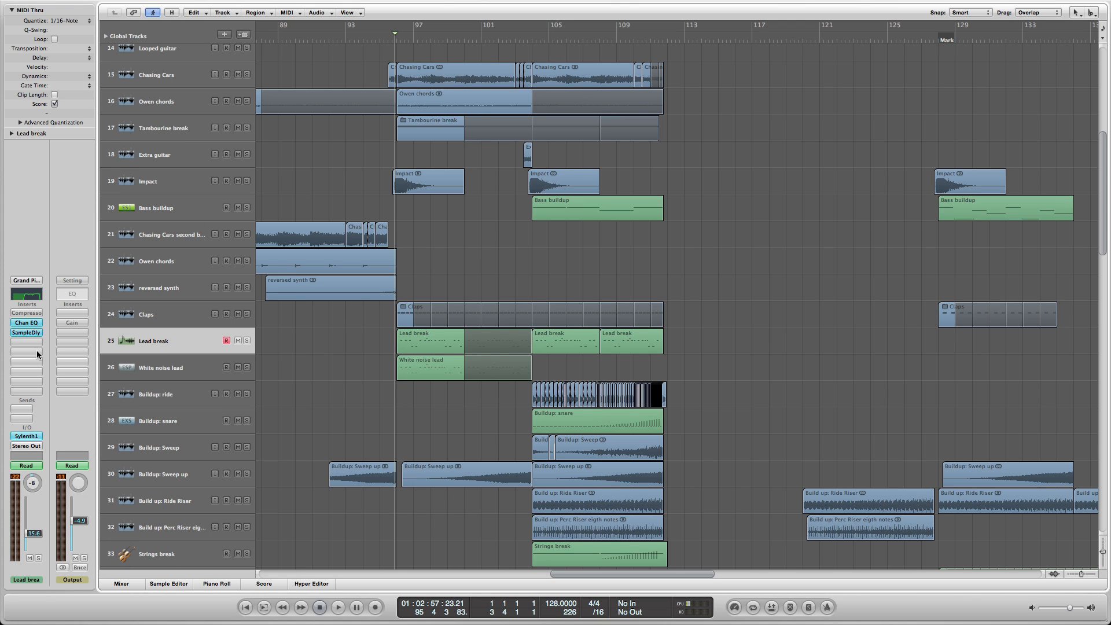
Inspect the Lead break track's Channel EQ, point out the Chasing Cars vocal regions above it, and close the EQ
double_click(25, 295)
left_click_drag(168, 38, 581, 122)
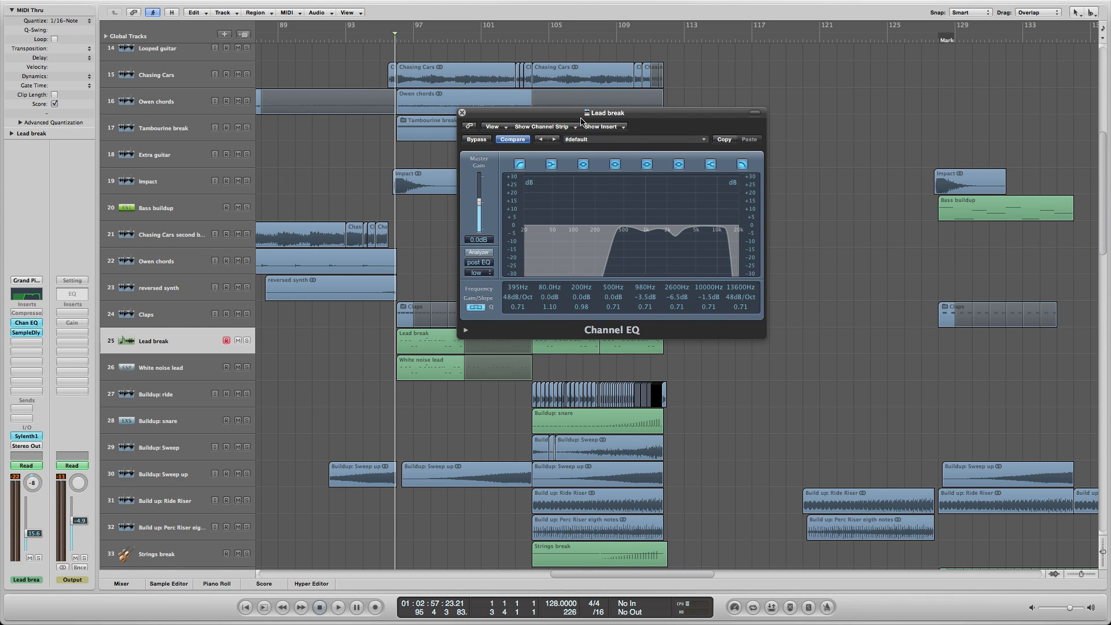
left_click_drag(350, 61, 678, 76)
scroll(679, 77, "up", 1)
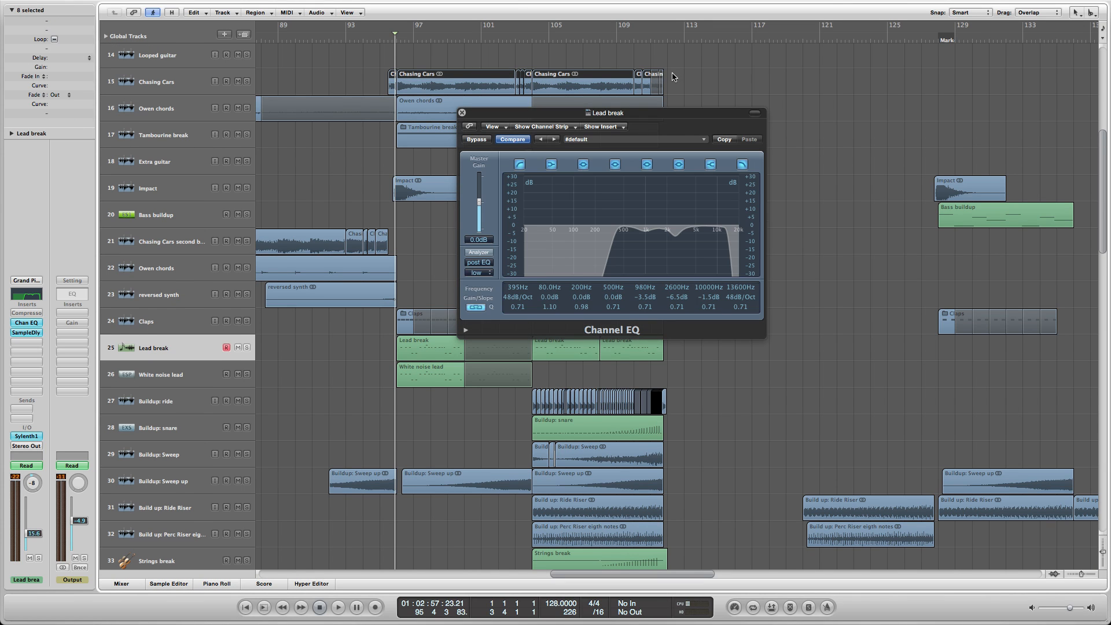
left_click(803, 103)
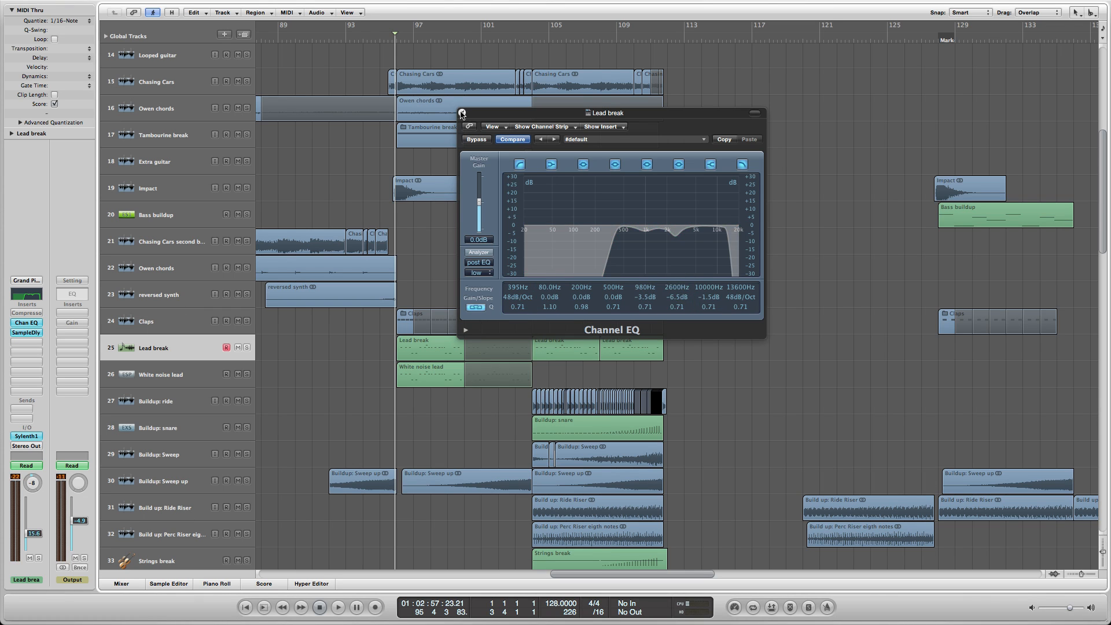
left_click(461, 113)
Play the break from bar 95, select the White noise lead track and stop playback
left_click(389, 39)
key("space")
key("space")
left_click_drag(31, 480, 35, 495)
key("space")
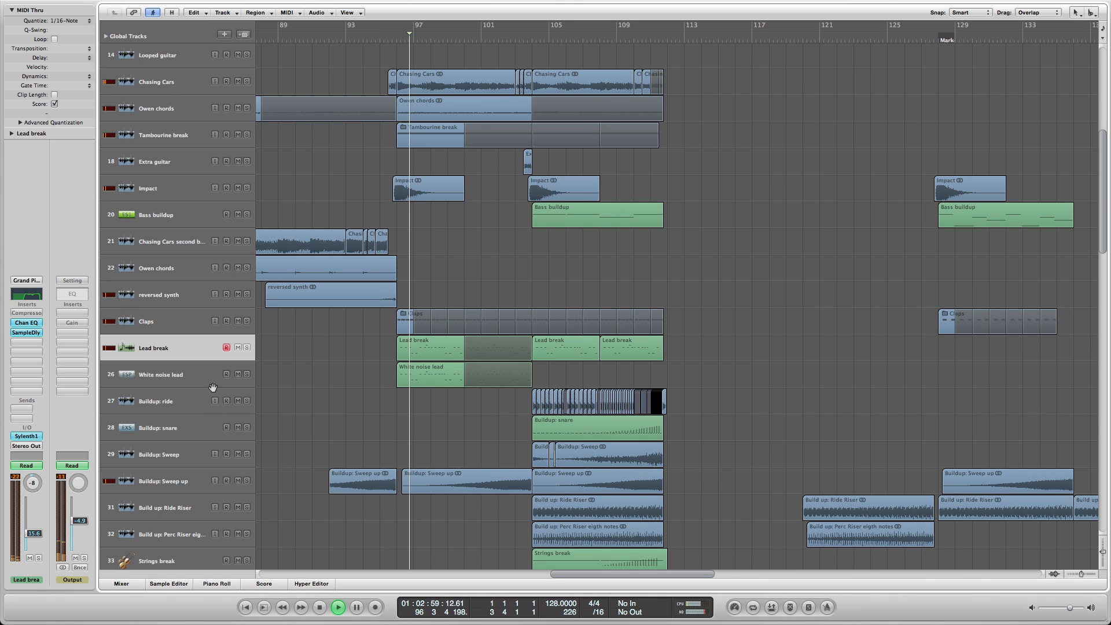
left_click(243, 375)
key("space")
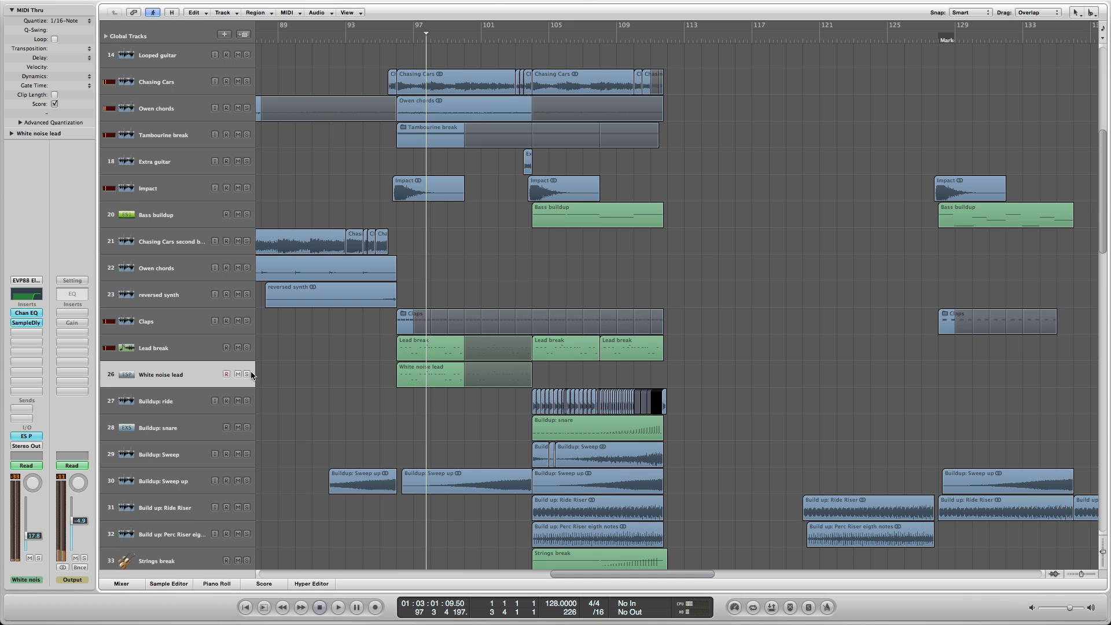
Audition the White noise lead in solo, add the Lead break track to it, and turn off the solos
left_click(247, 374)
scroll(287, 384, "down", 1)
key("space")
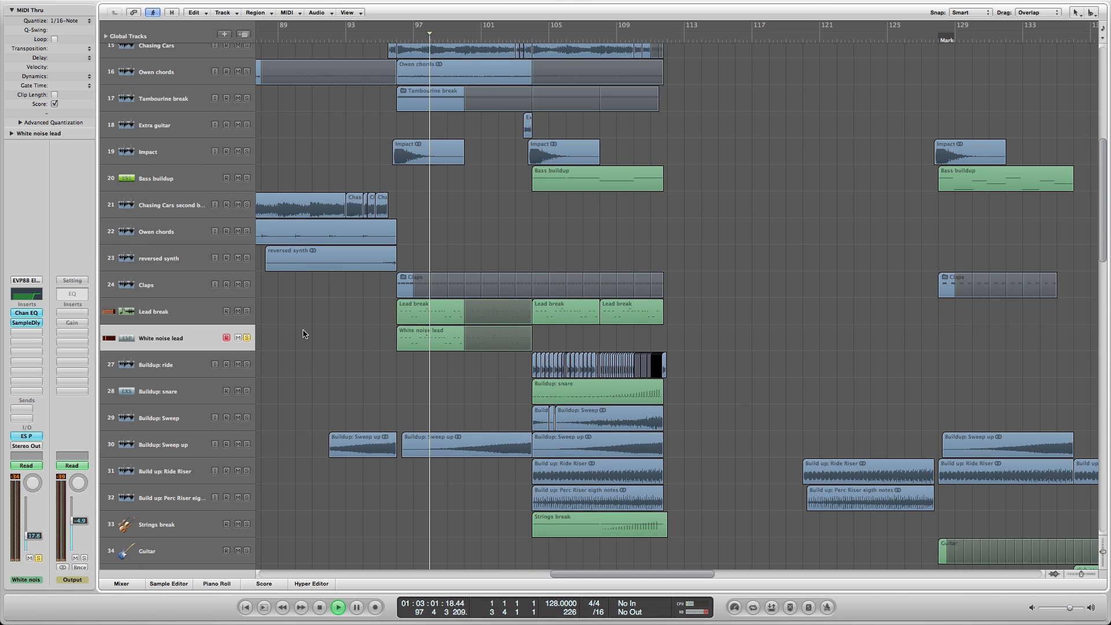
left_click(248, 311)
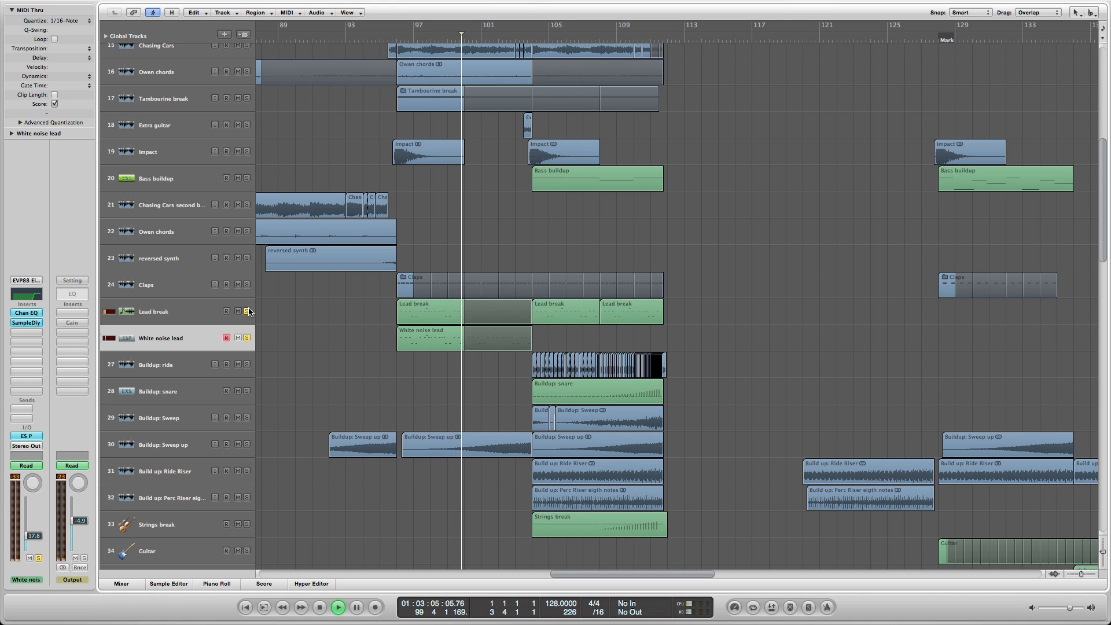
key("space")
left_click(249, 311)
Play the break from bar 95, audition the Claps track in solo, turn off the solo and stop playback
left_click(393, 39)
left_click(246, 280)
key("space")
left_click(247, 284)
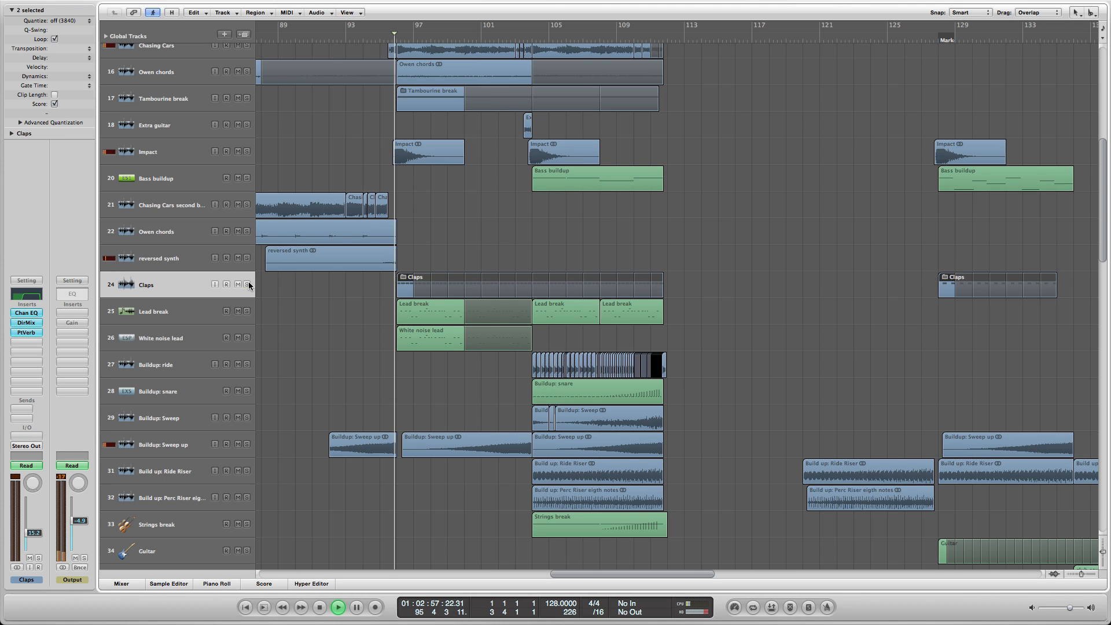
left_click(276, 289)
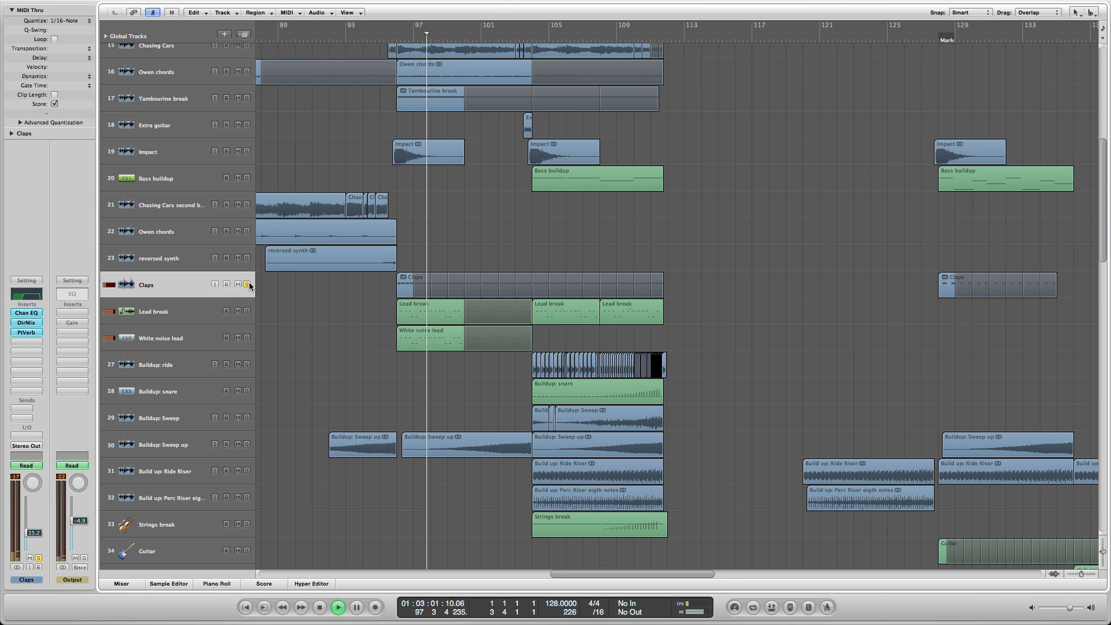
left_click(248, 285)
key("space")
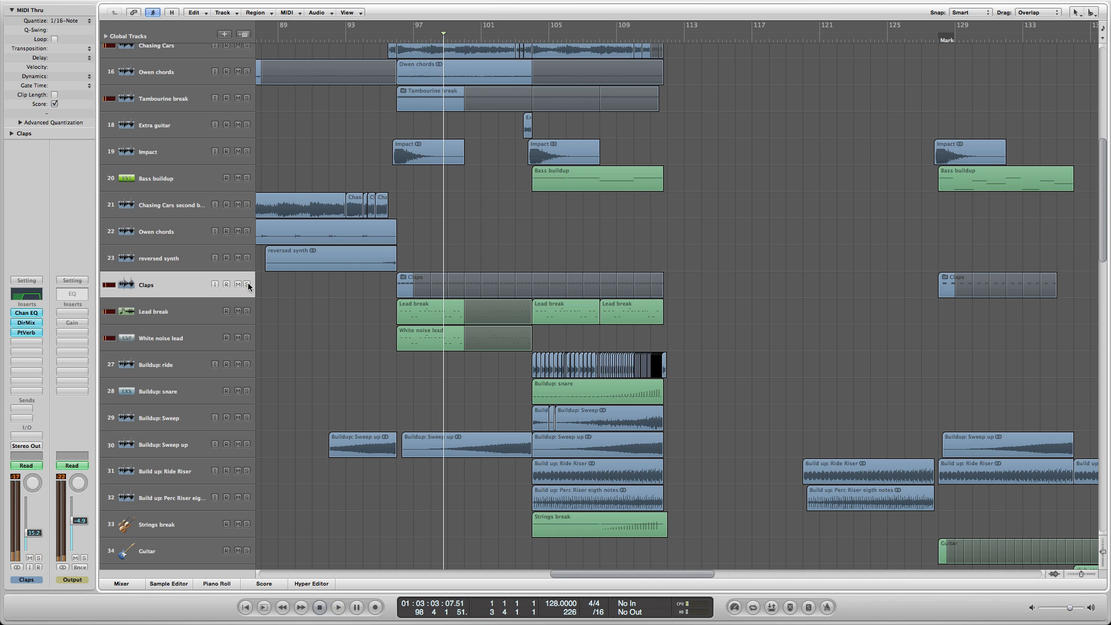
Select the Tambourine break track and the Owen chords region above it, and place the playhead in bar 103
scroll(270, 293, "down", 8)
scroll(231, 289, "up", 14)
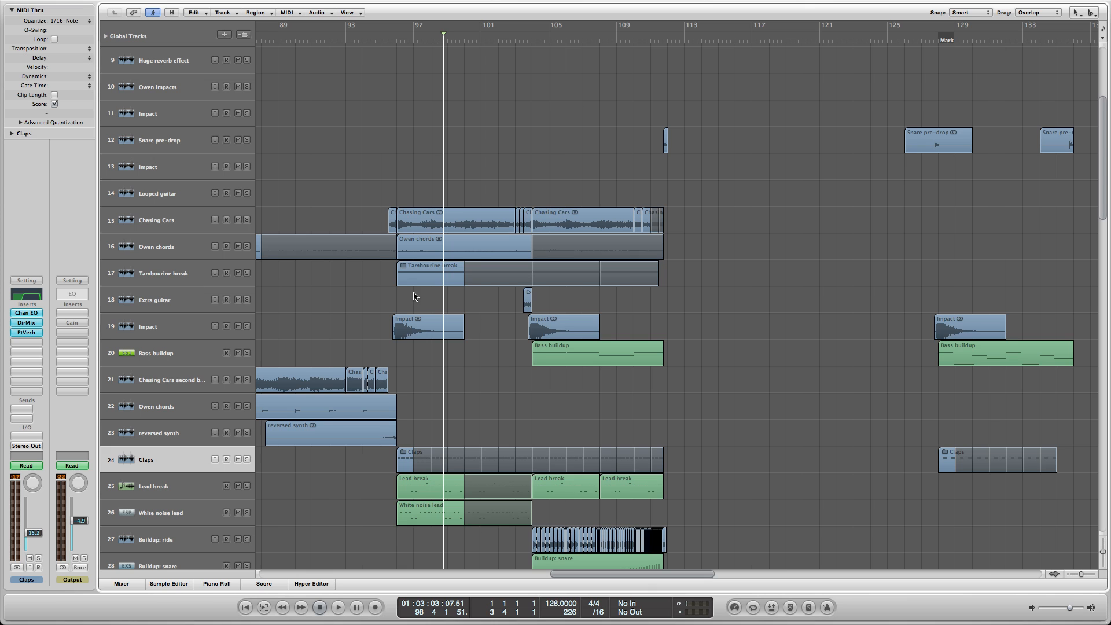
left_click(399, 276)
left_click(450, 253)
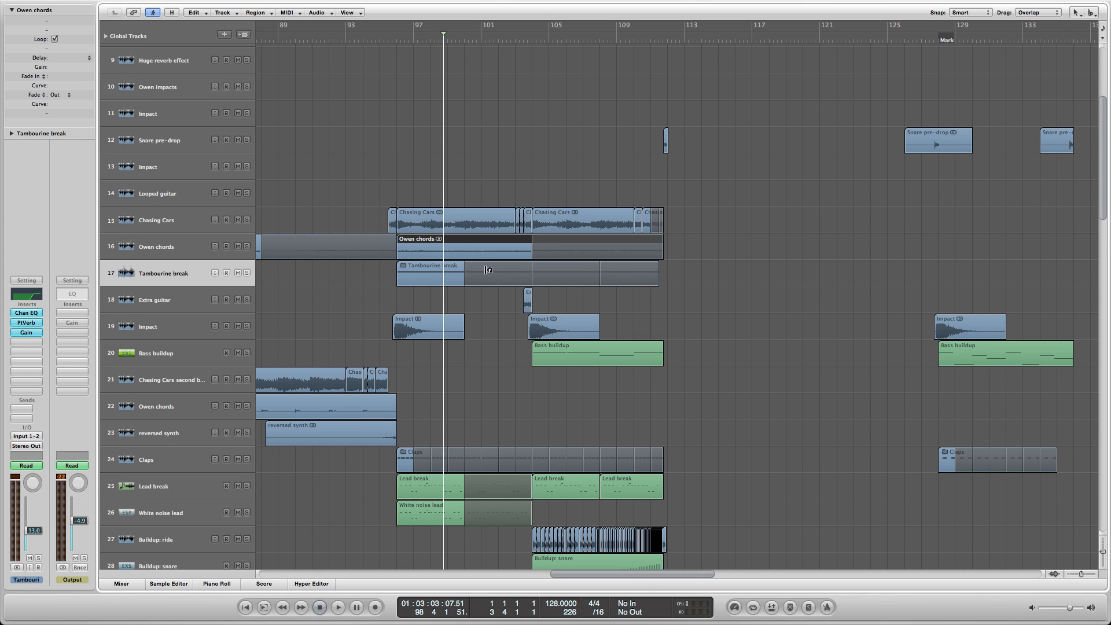
scroll(478, 275, "down", 3)
left_click(515, 41)
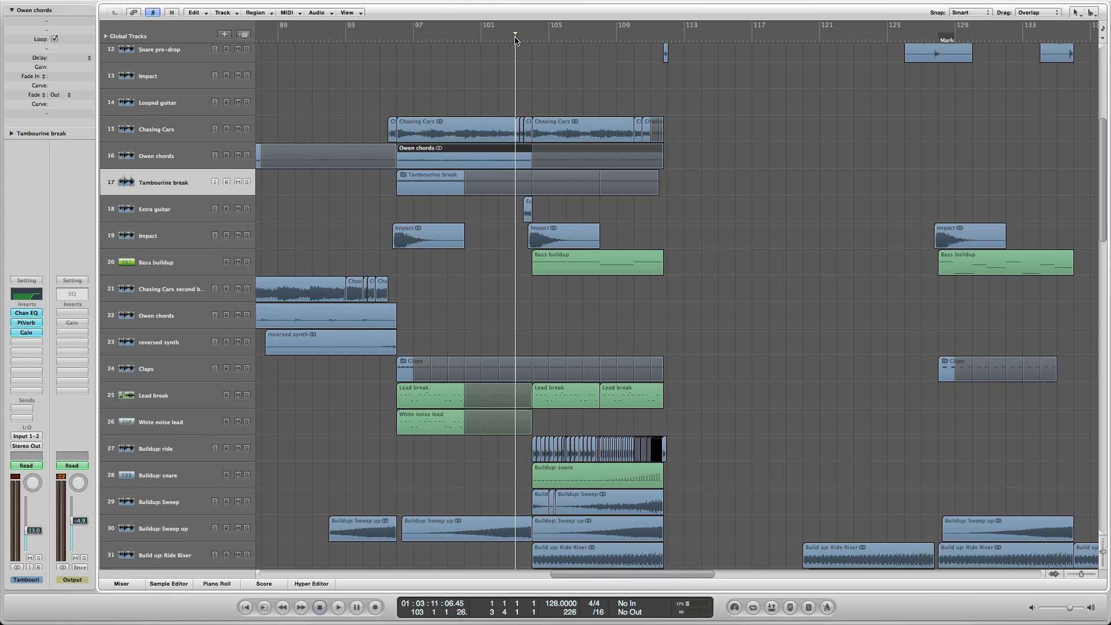
Select the Lead break track with its regions, and clear the region selection
scroll(579, 120, "down", 6)
scroll(581, 134, "up", 3)
left_click(416, 327)
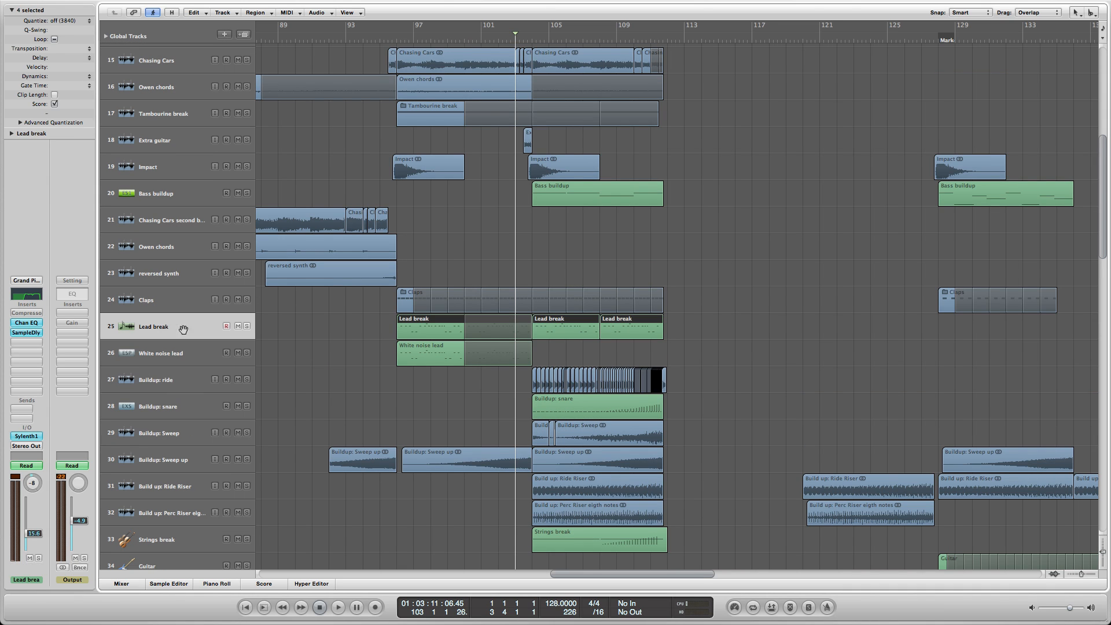
scroll(426, 319, "up", 3)
left_click(466, 319)
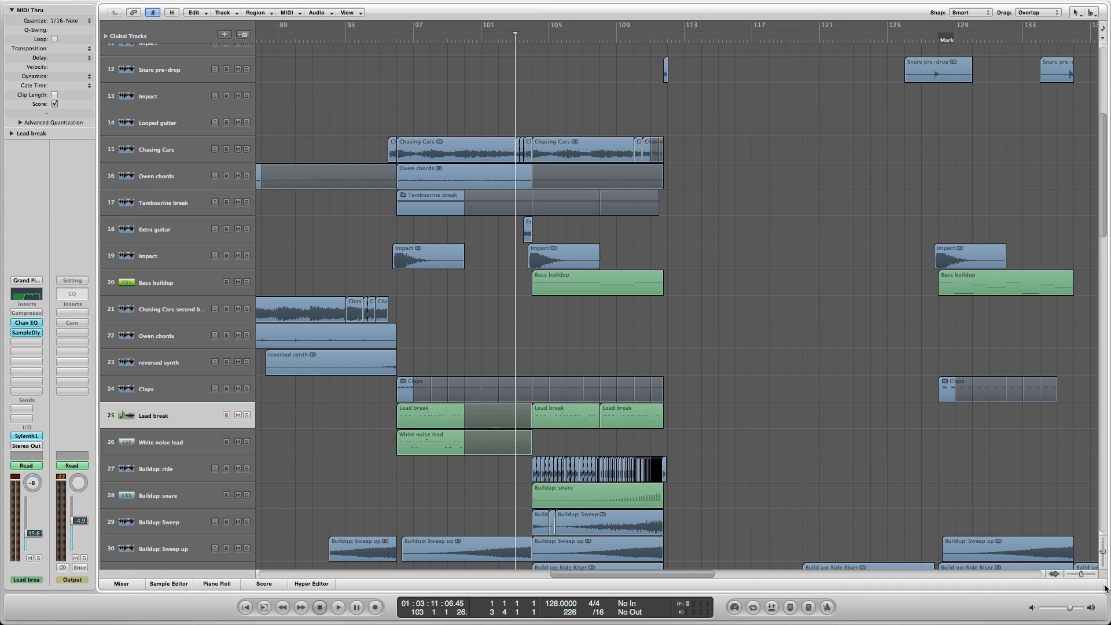
Zoom out to the full arrangement, select the Lead: white noise lead track and place the playhead in bar 59 before the first drop
left_click(1071, 577)
left_click(1070, 576)
left_click(1071, 576)
left_click(1071, 576)
left_click_drag(1104, 552, 1104, 529)
left_click_drag(327, 270, 196, 277)
left_click(196, 277)
left_click_drag(468, 42, 478, 61)
left_click(487, 41)
left_click(519, 121)
left_click(473, 43)
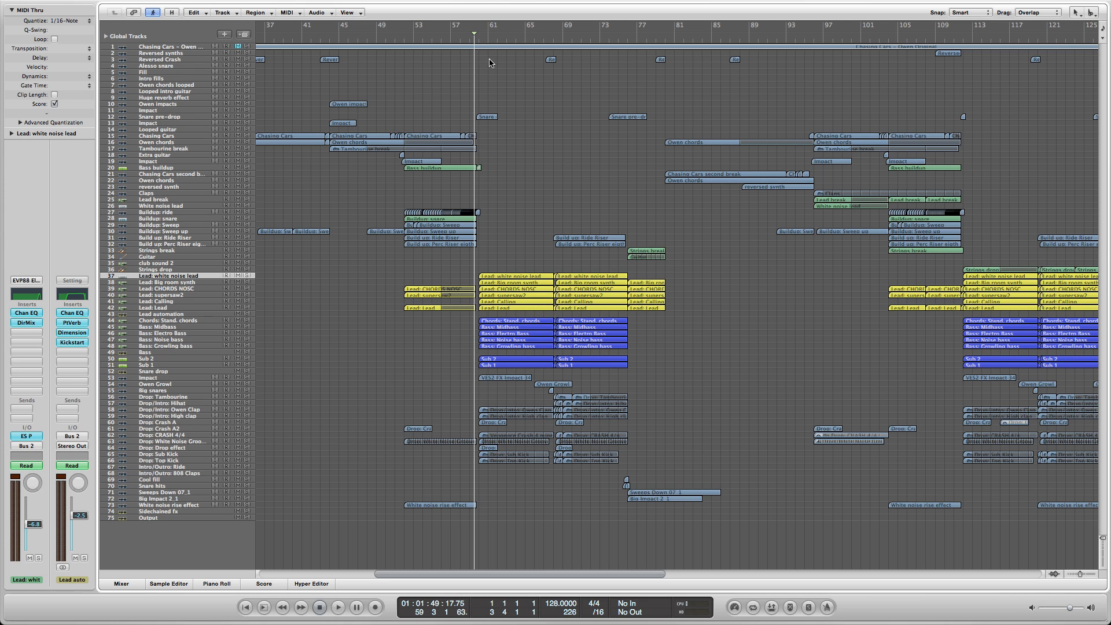
Check the first drop's Lead: Big room synth notes in the Piano Roll with Hyper Draw hidden, and show the Chords: Stand. chords region's notes
double_click(498, 282)
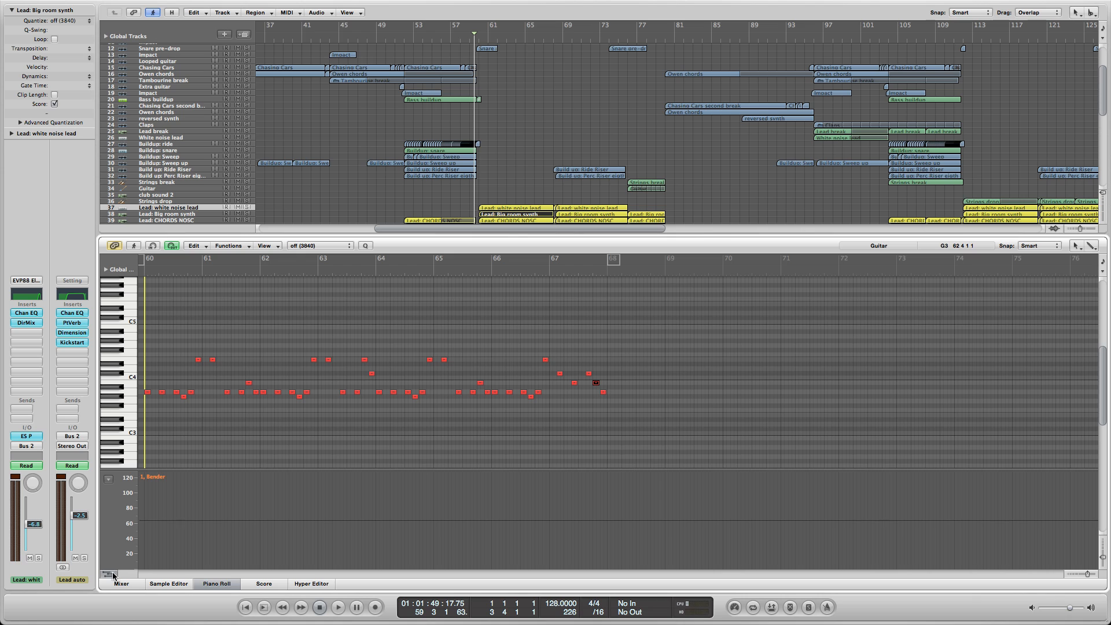
left_click(108, 574)
scroll(530, 142, "down", 5)
scroll(530, 142, "up", 2)
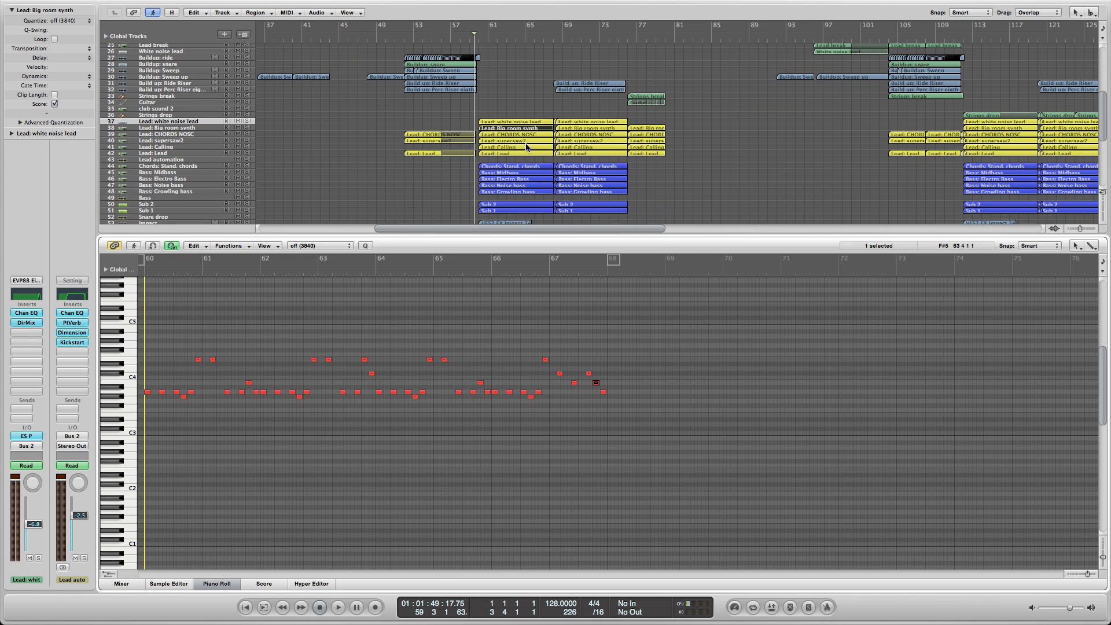
left_click(528, 174)
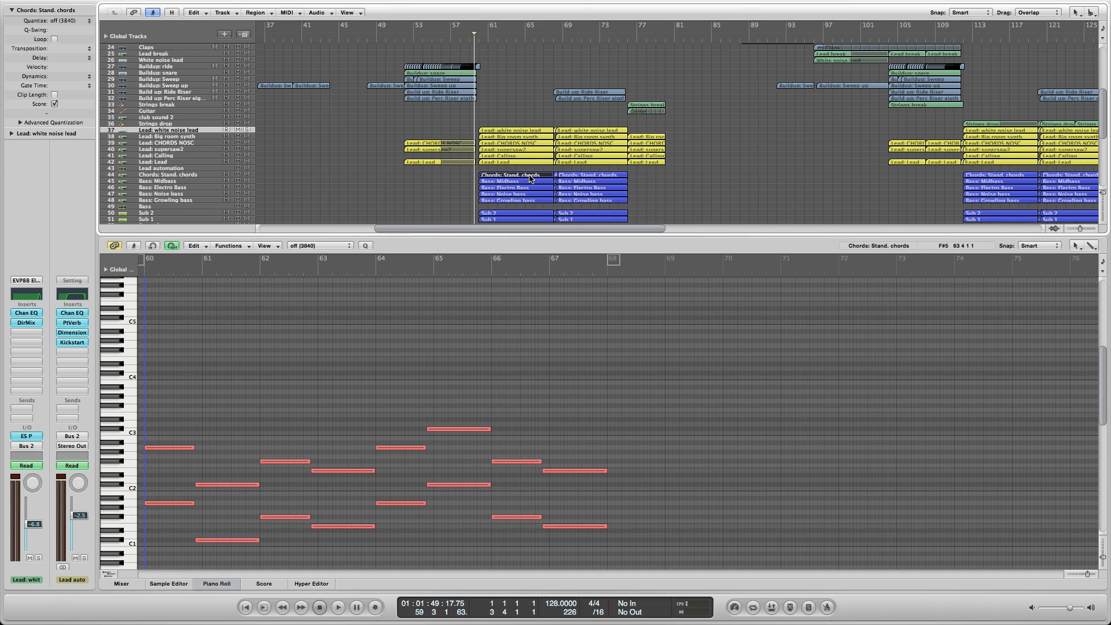
Examine the Chords: Stand. chords region's notes in the Piano Roll down to the lowest octaves, and briefly play the project
scroll(529, 174, "up", 1)
scroll(173, 422, "down", 1)
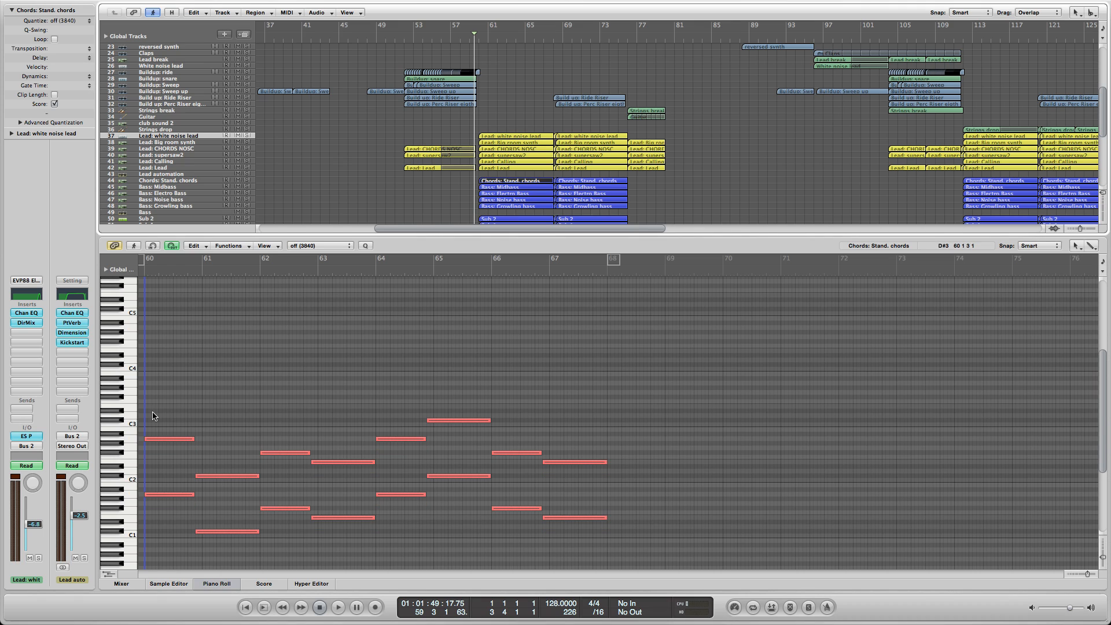
left_click_drag(167, 379, 149, 542)
left_click(203, 371)
key("space")
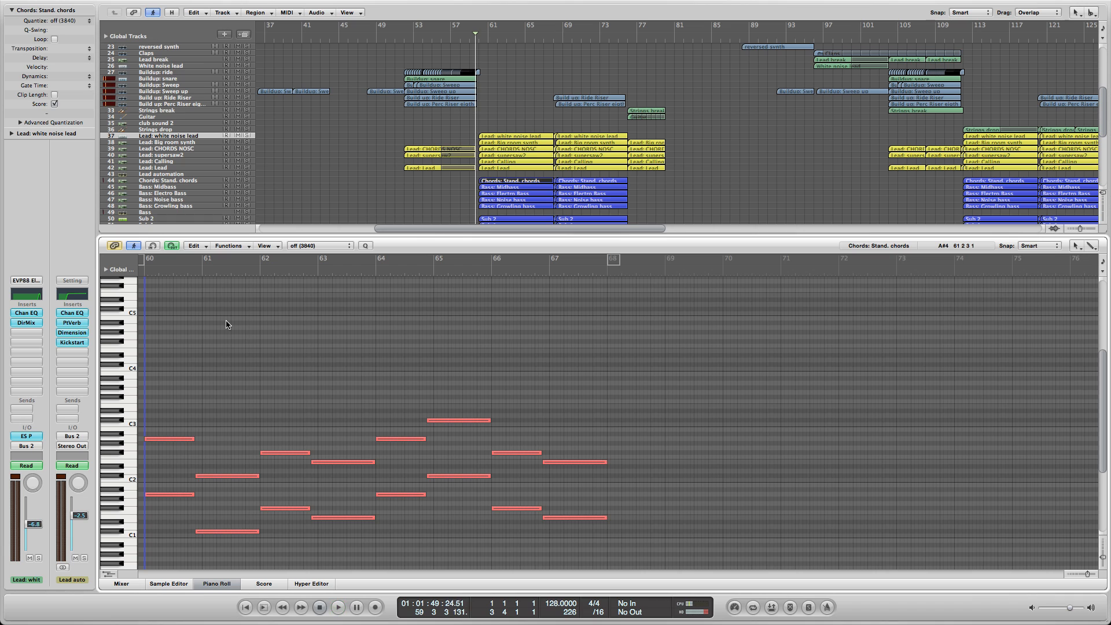
scroll(239, 338, "down", 5)
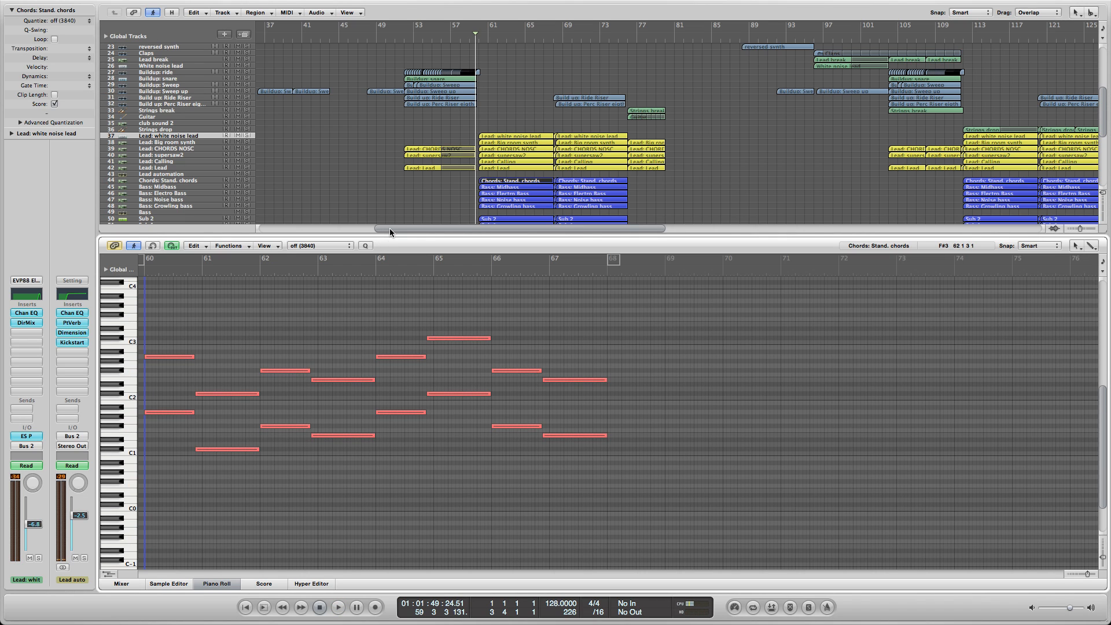
Place the playhead just before bar 60 at the start of the first drop, and clear the region selection
left_click_drag(390, 228, 387, 228)
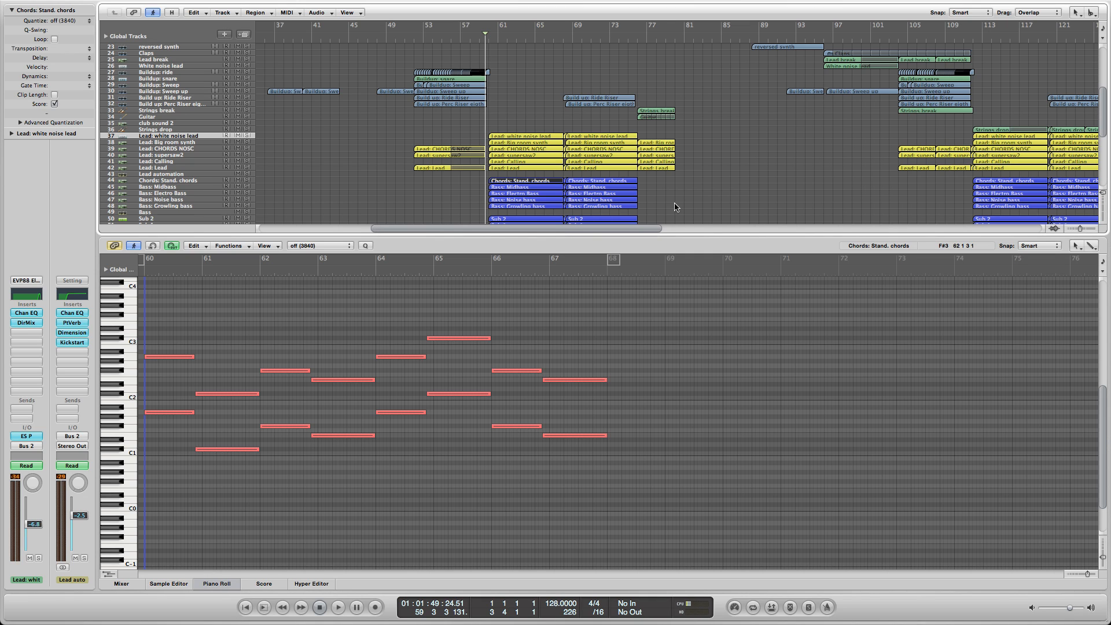
left_click(1094, 229)
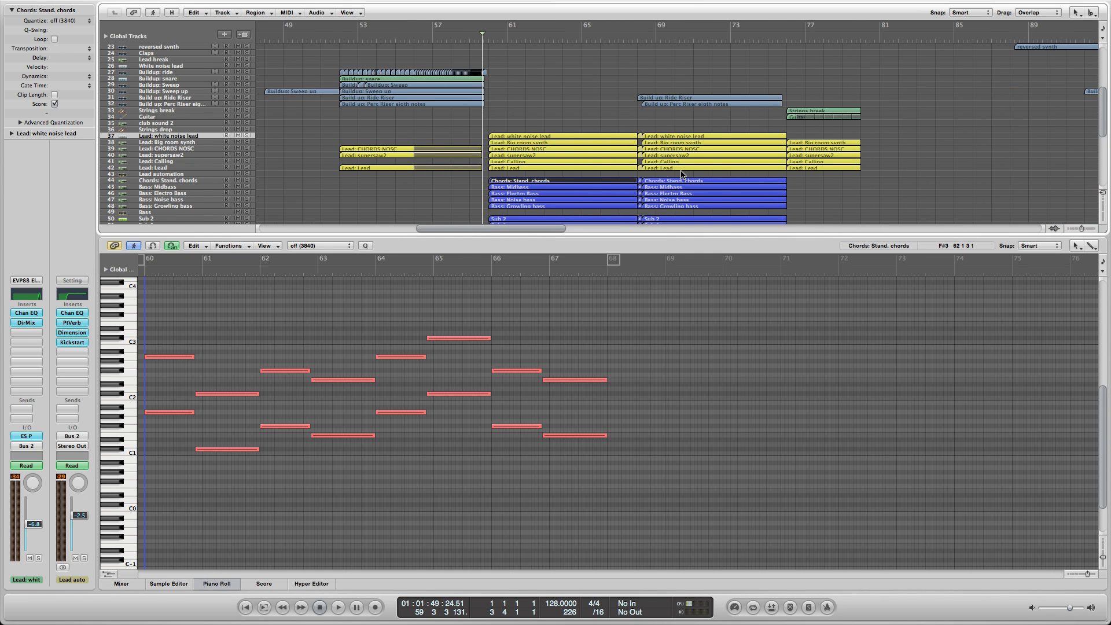
scroll(689, 175, "down", 3)
scroll(344, 277, "up", 2)
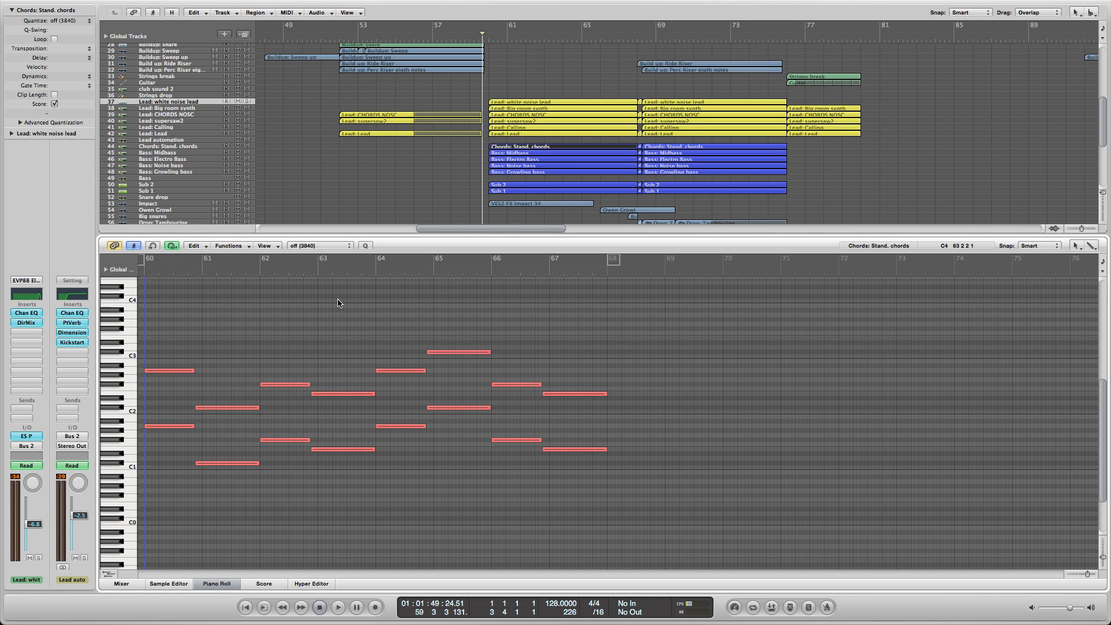
left_click_drag(461, 228, 493, 228)
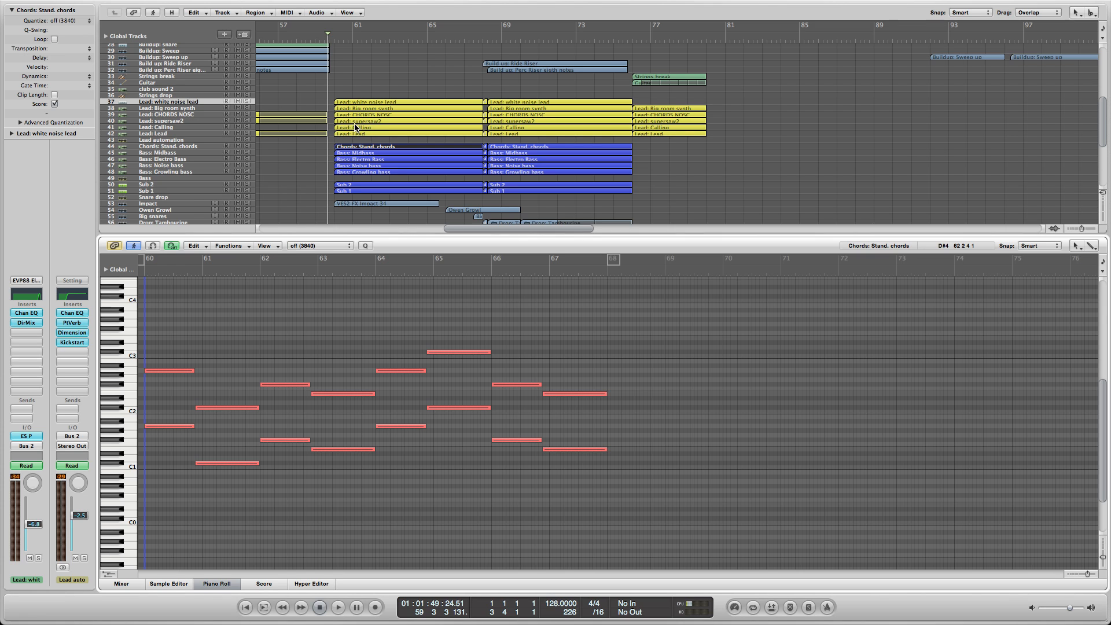
left_click_drag(328, 38, 336, 47)
left_click(370, 83)
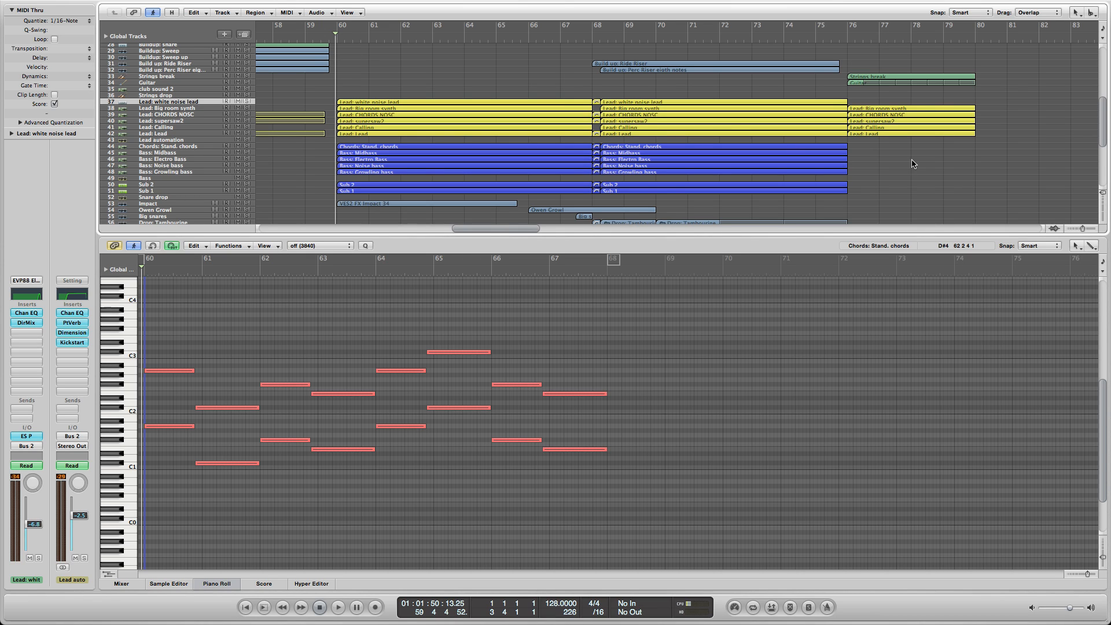
Close the Piano Roll to show the full arrangement, and place the playhead in bar 53 at the start of the first buildup
left_click(1070, 227)
left_click(1070, 226)
left_click(1070, 227)
left_click(1070, 226)
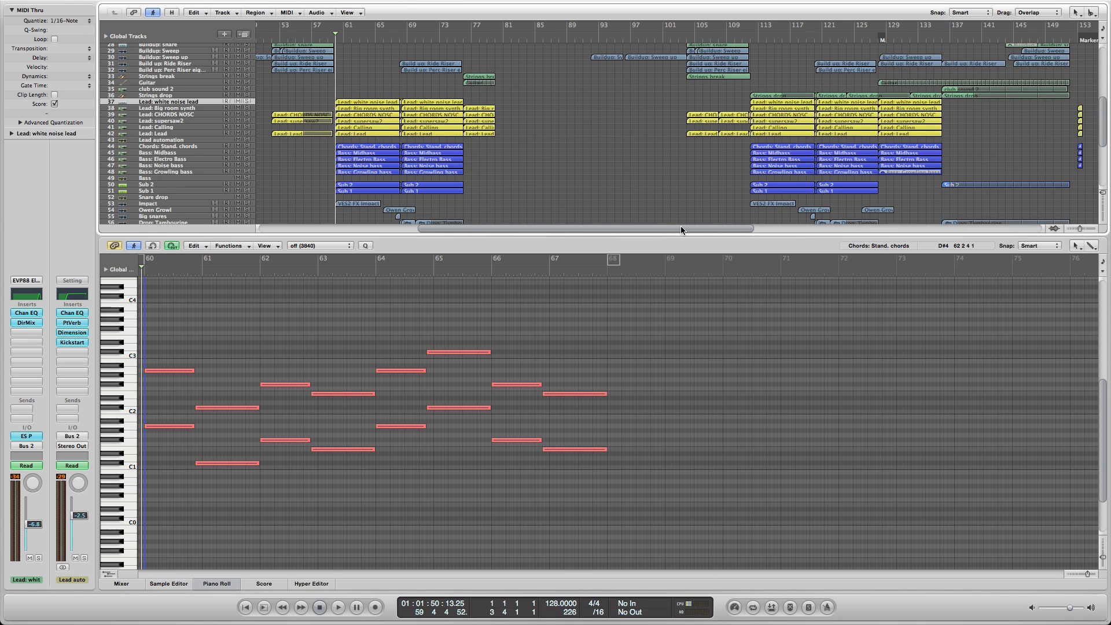
left_click_drag(681, 228, 647, 228)
key("x")
key("x")
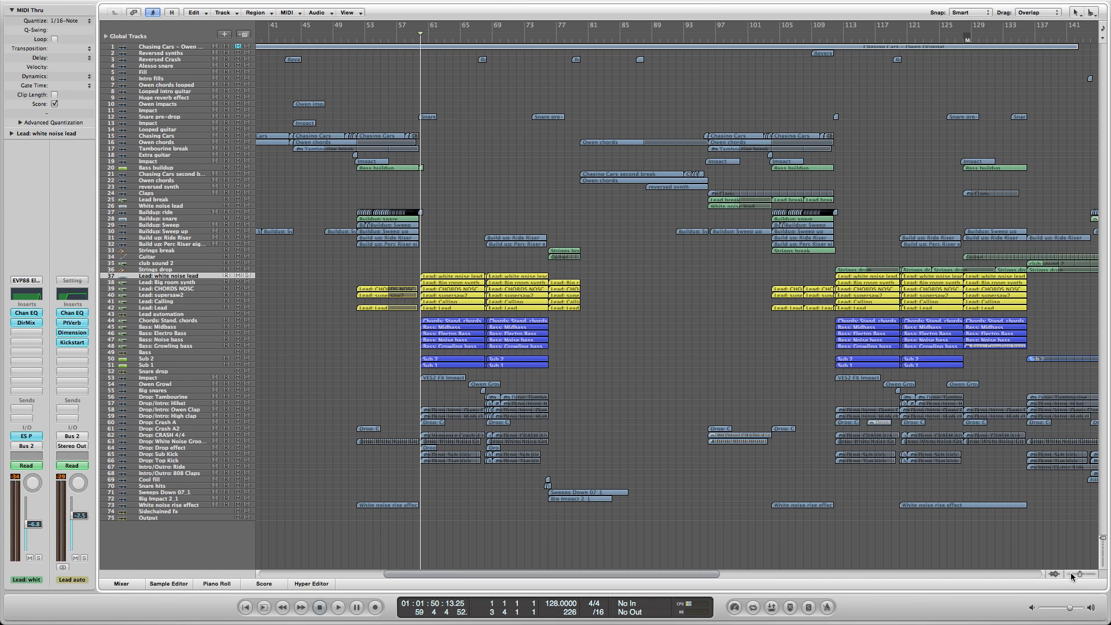
left_click(1071, 574)
left_click(1070, 573)
left_click_drag(670, 574, 561, 567)
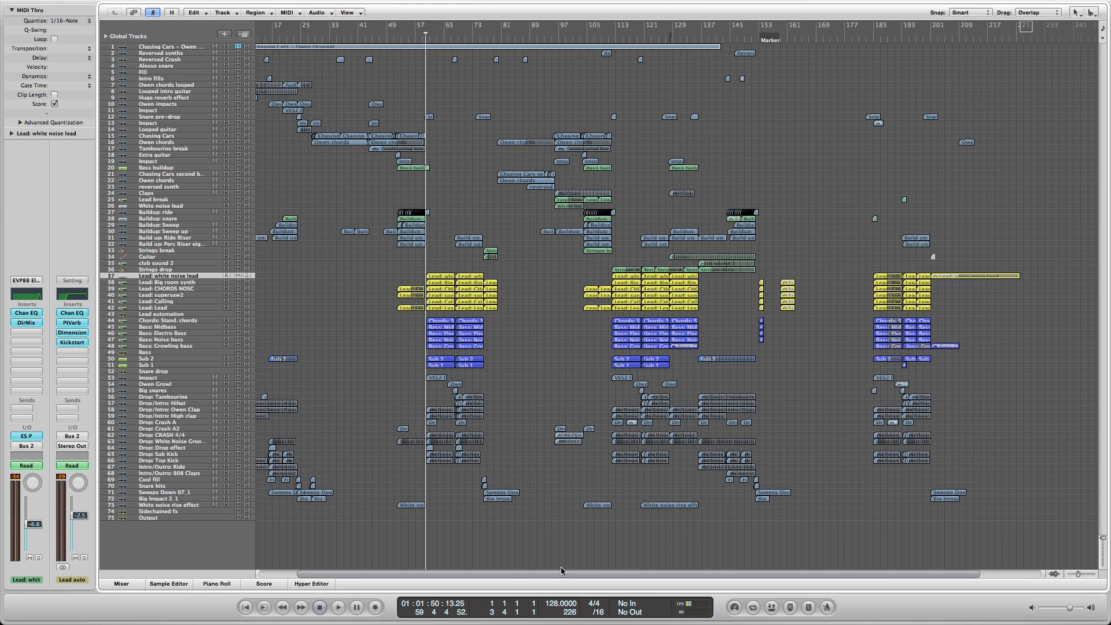
left_click(412, 40)
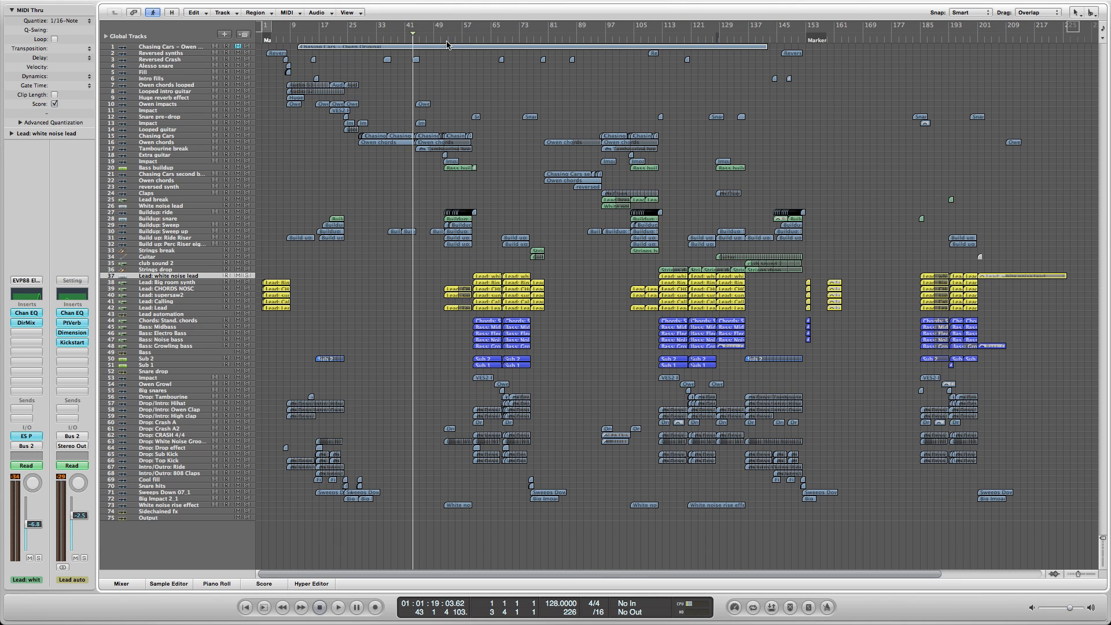
left_click(448, 42)
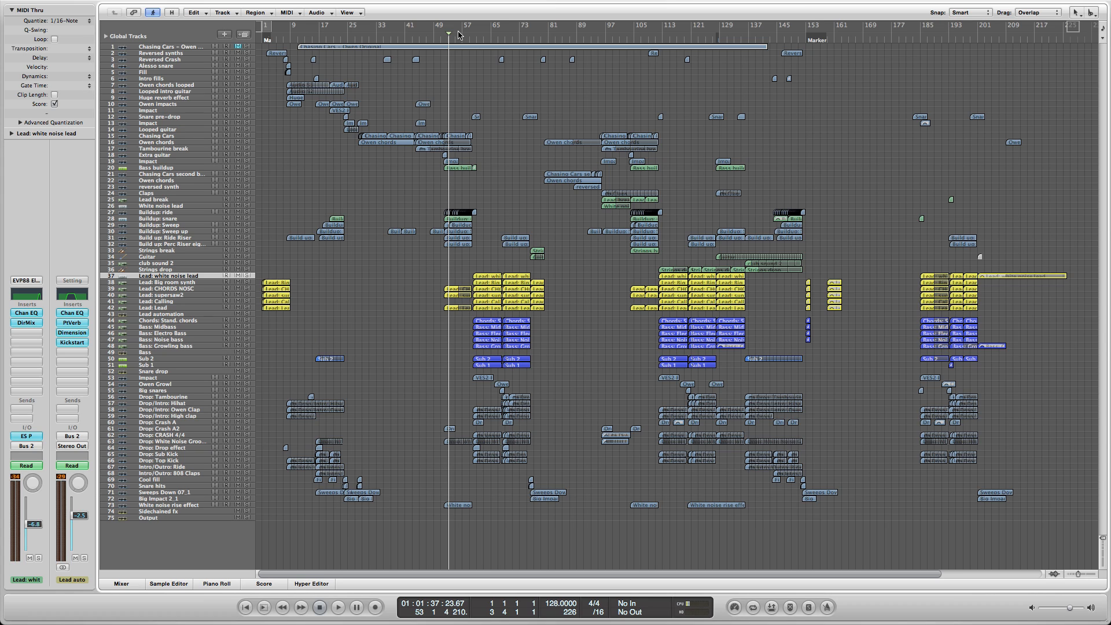
Select the Lead: CHORDS NOSC track, check the Lead: supersaw2 track below it, return to CHORDS NOSC and clear the region selection
key("Down")
key("Down")
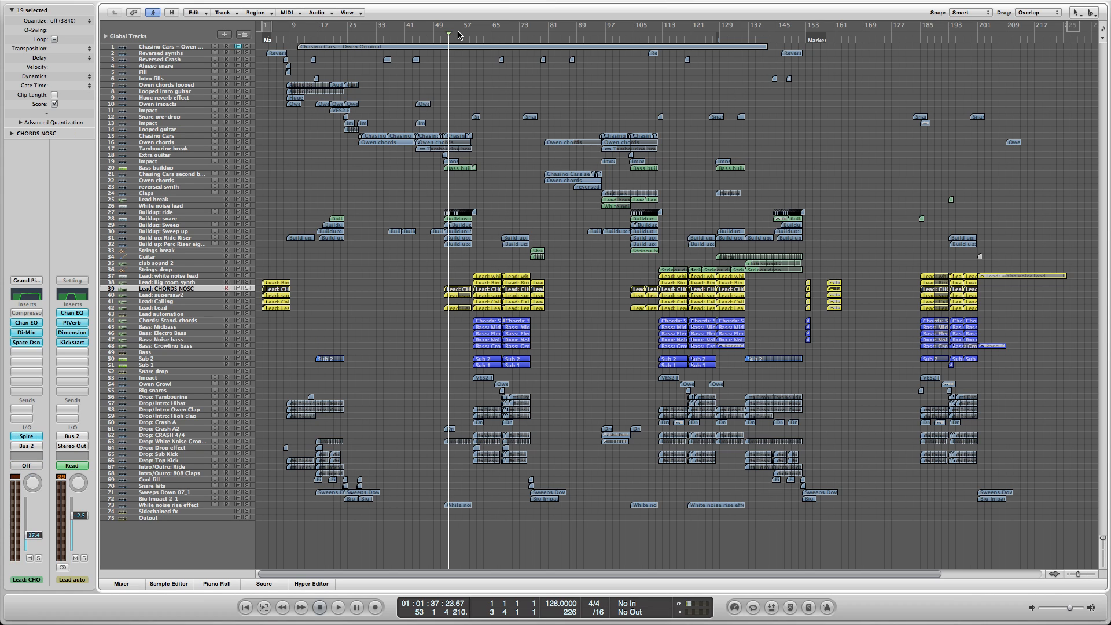
left_click(520, 95)
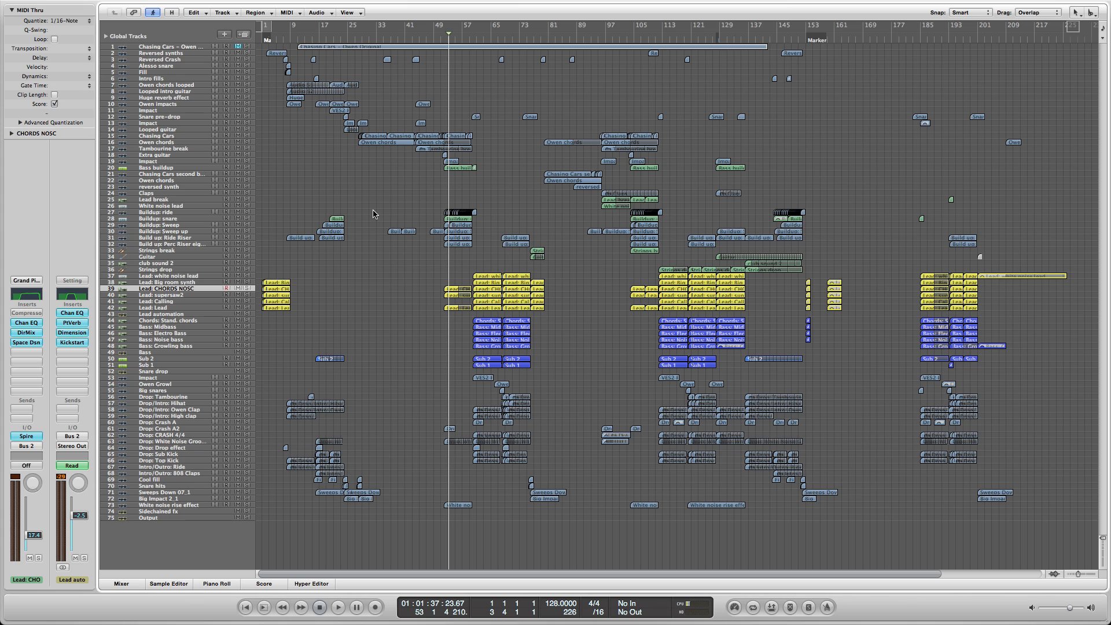
key("Down")
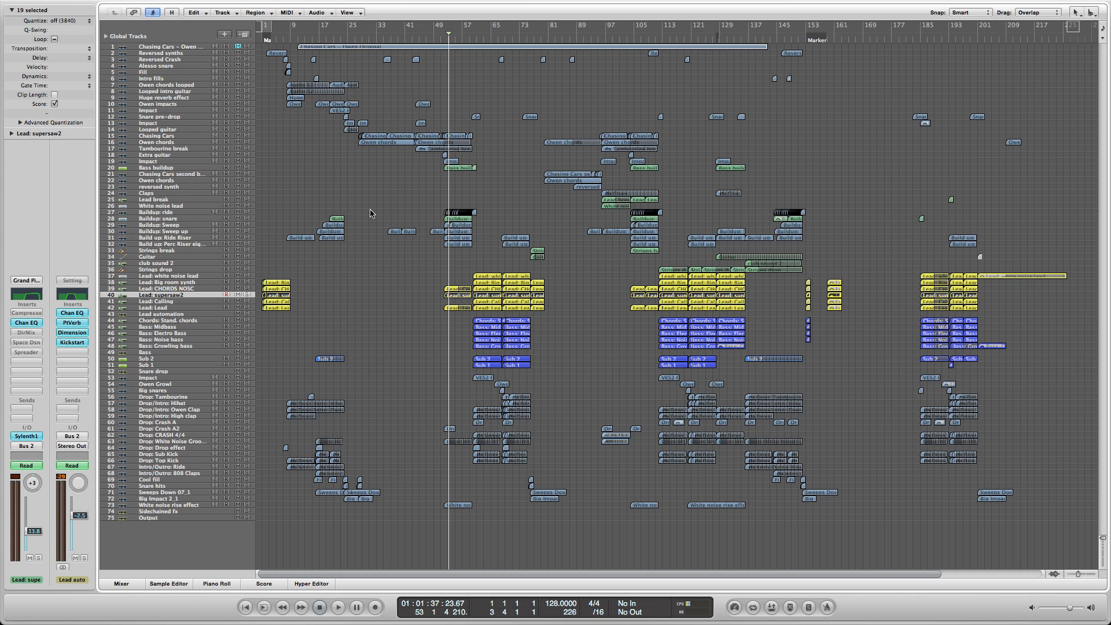
key("Up")
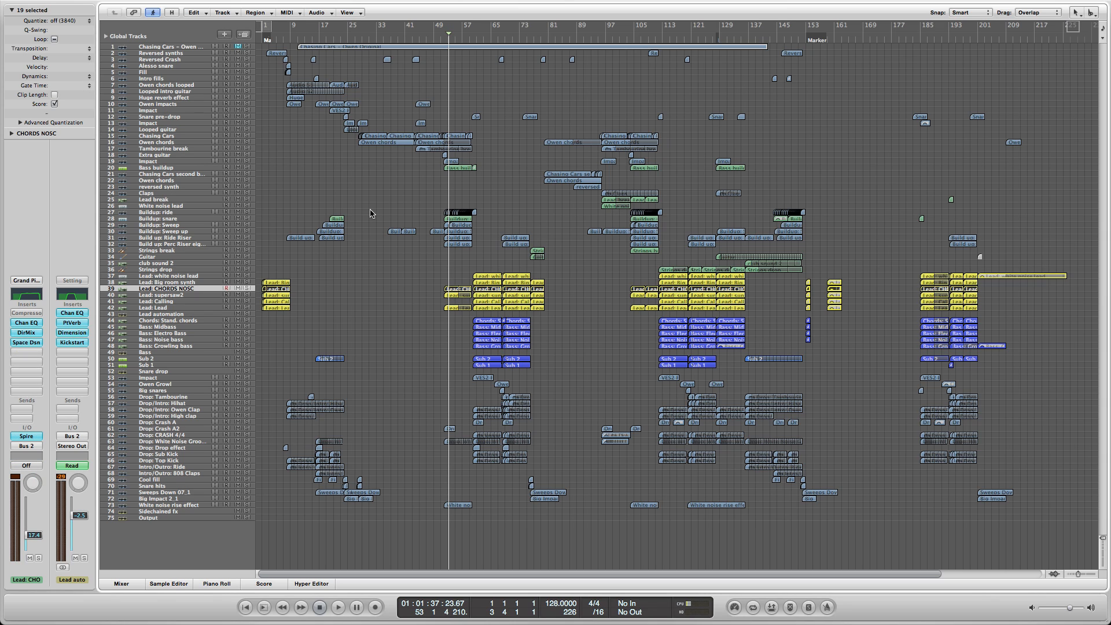
left_click(300, 257)
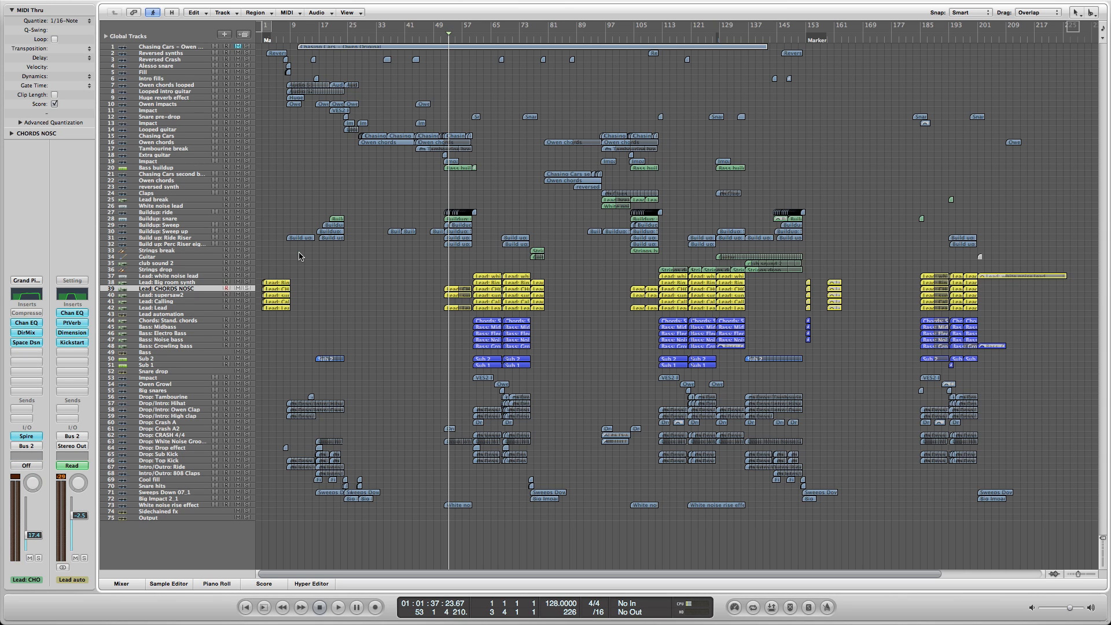